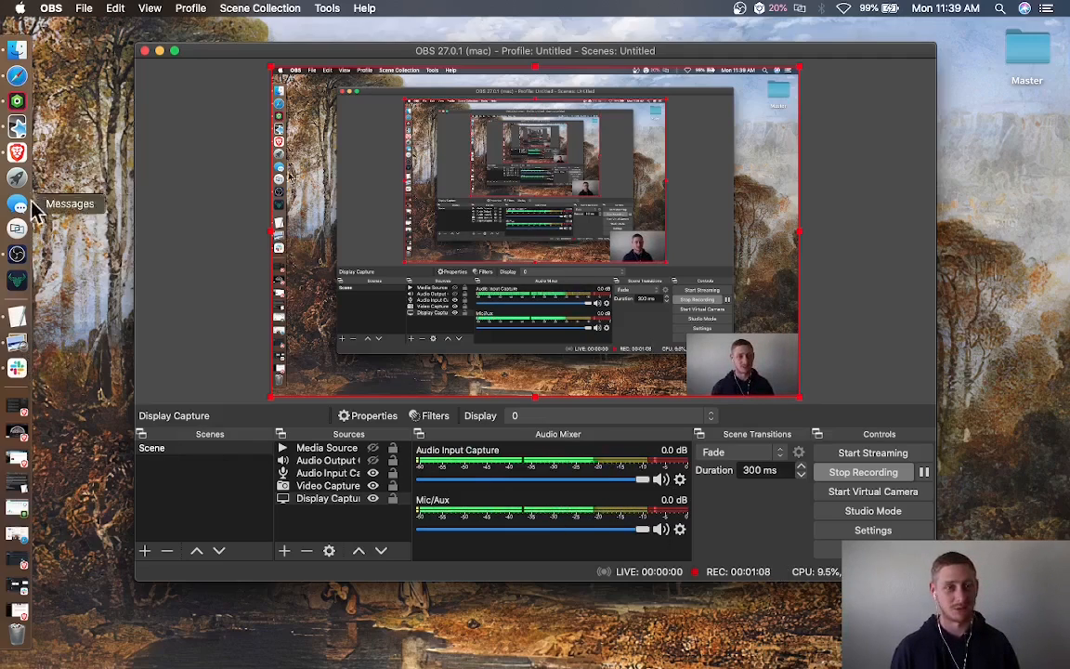
{"action": "left_click", "coordinate": [16, 128]}
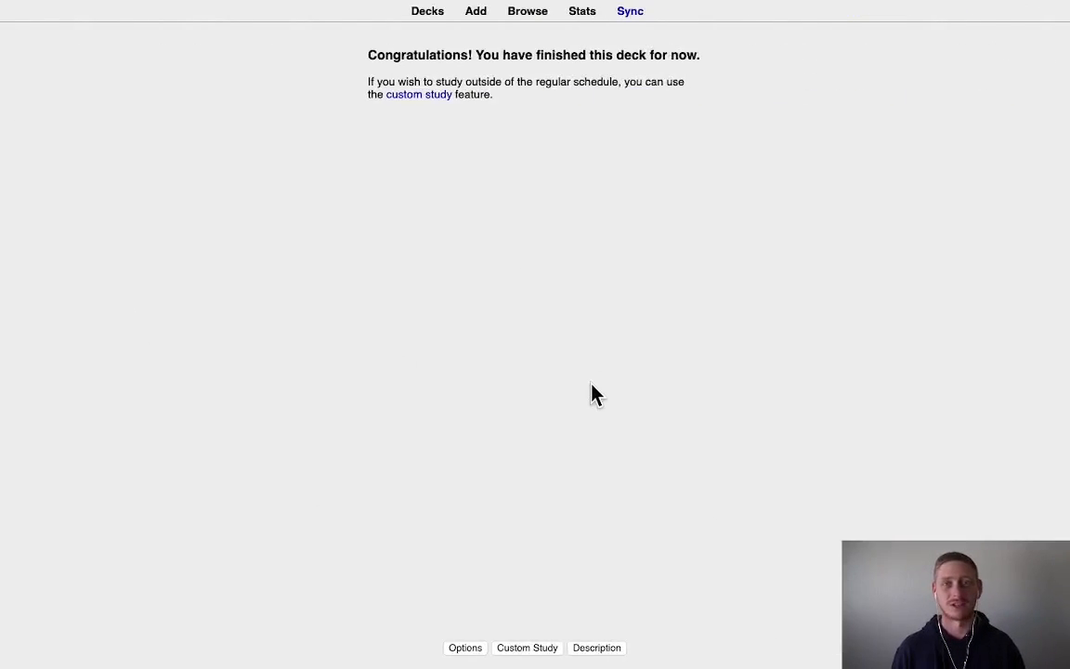
{"action": "key", "text": "F2"}
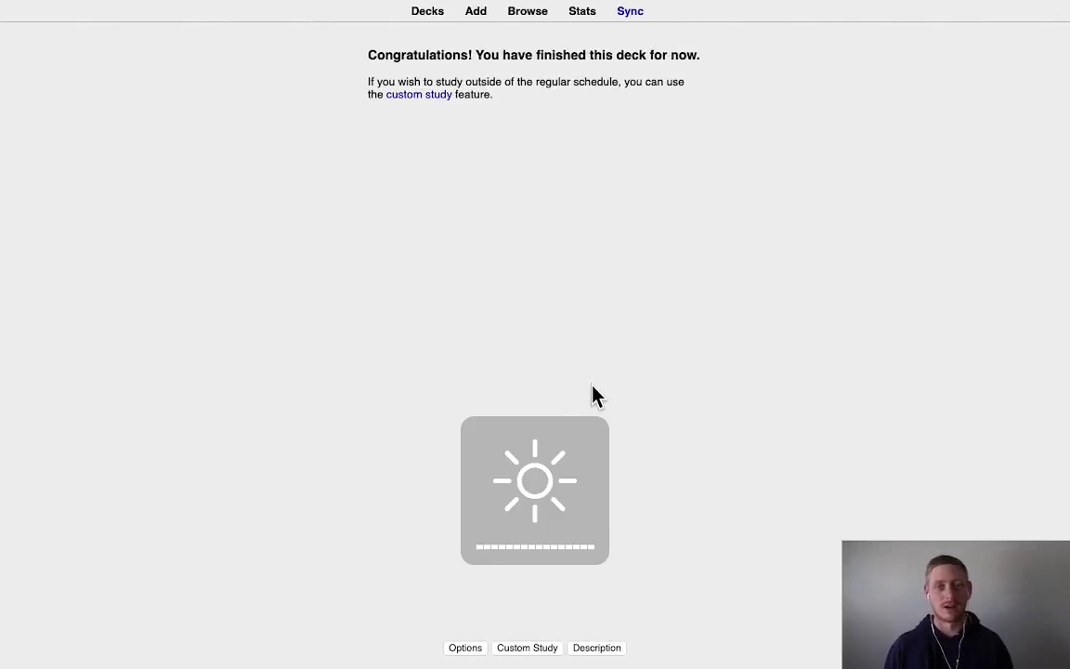
{"action": "key", "text": "F3"}
{"action": "left_click", "coordinate": [599, 383]}
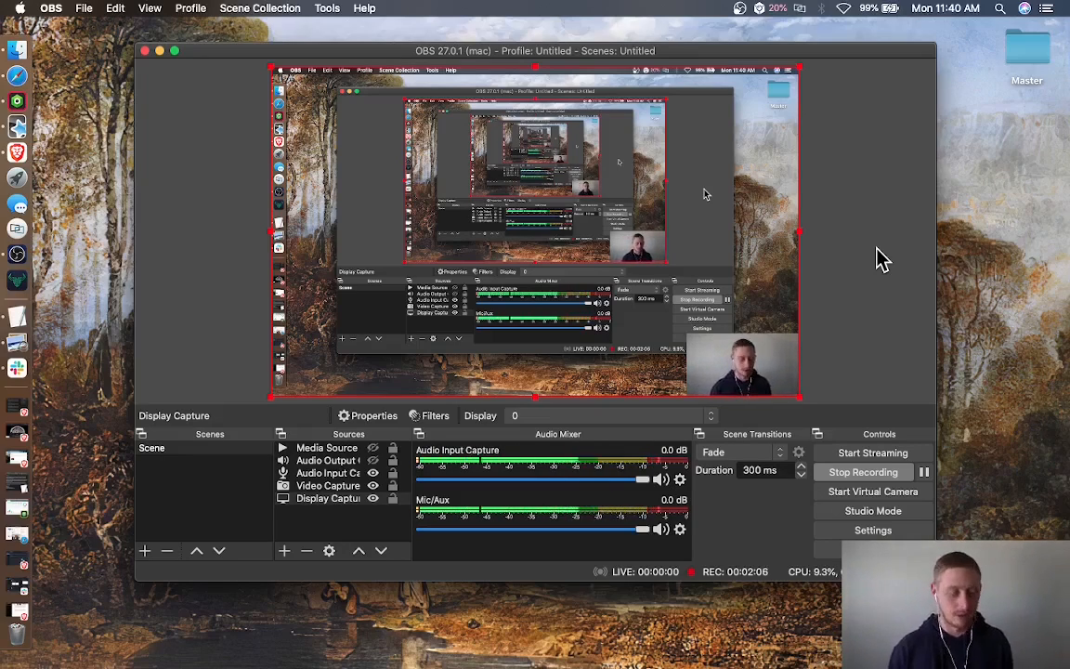
{"action": "key", "text": "ctrl+Up"}
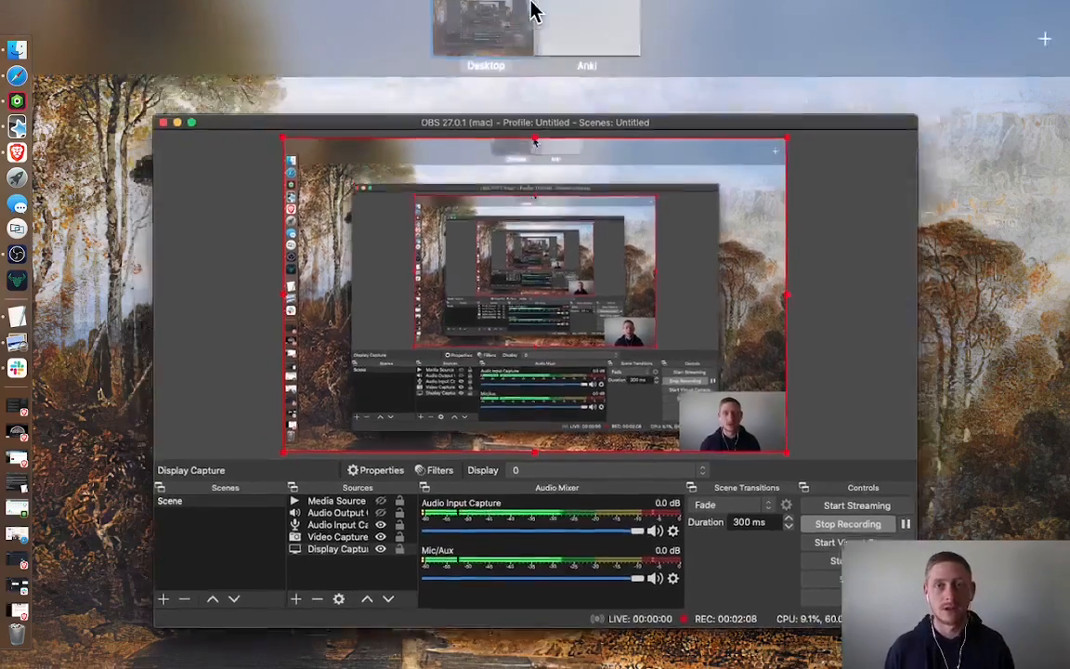
{"action": "left_click", "coordinate": [626, 43]}
{"action": "key", "text": "ctrl+Up"}
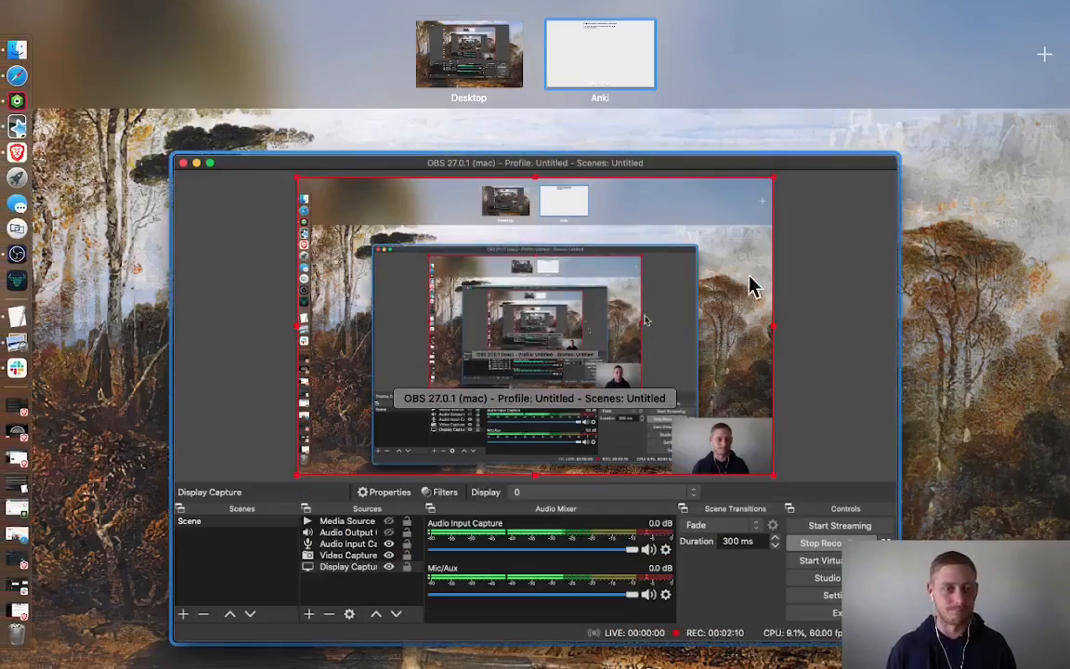
{"action": "left_click", "coordinate": [787, 401]}
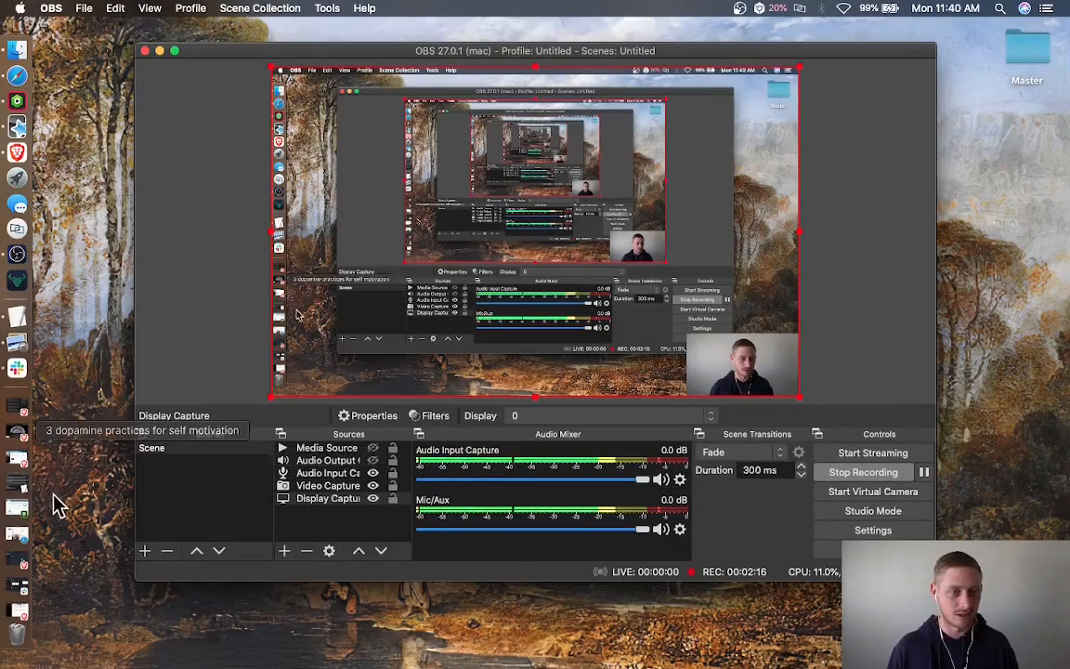
Switch to Anki and start a new note with "Parkinson's Law" as its Text field
{"action": "key", "text": "ctrl+Up"}
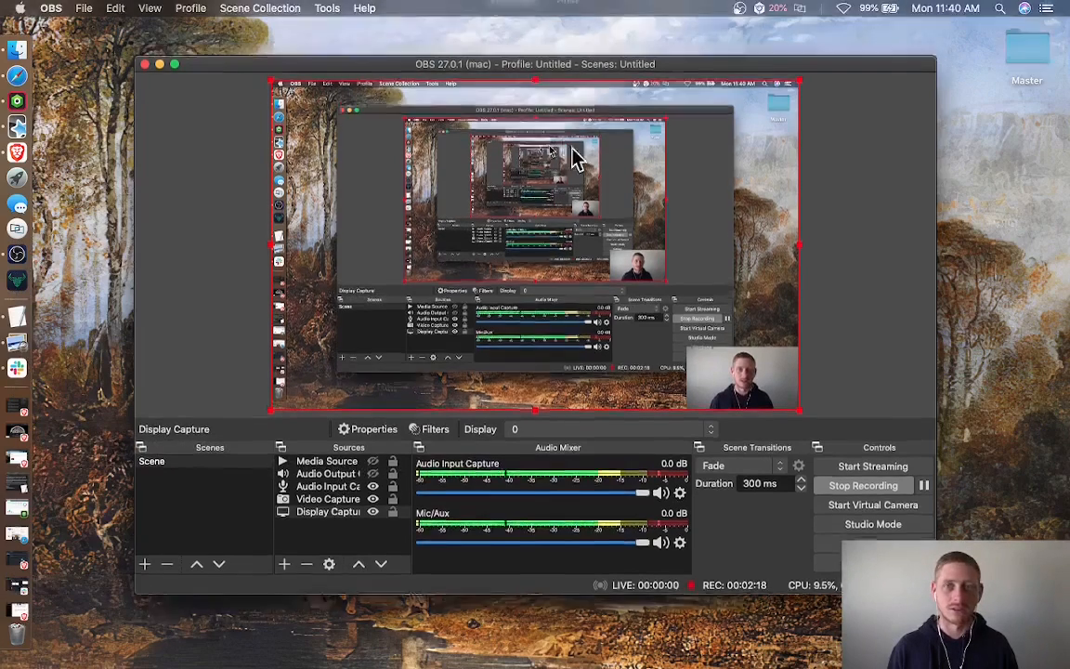
{"action": "left_click", "coordinate": [638, 79]}
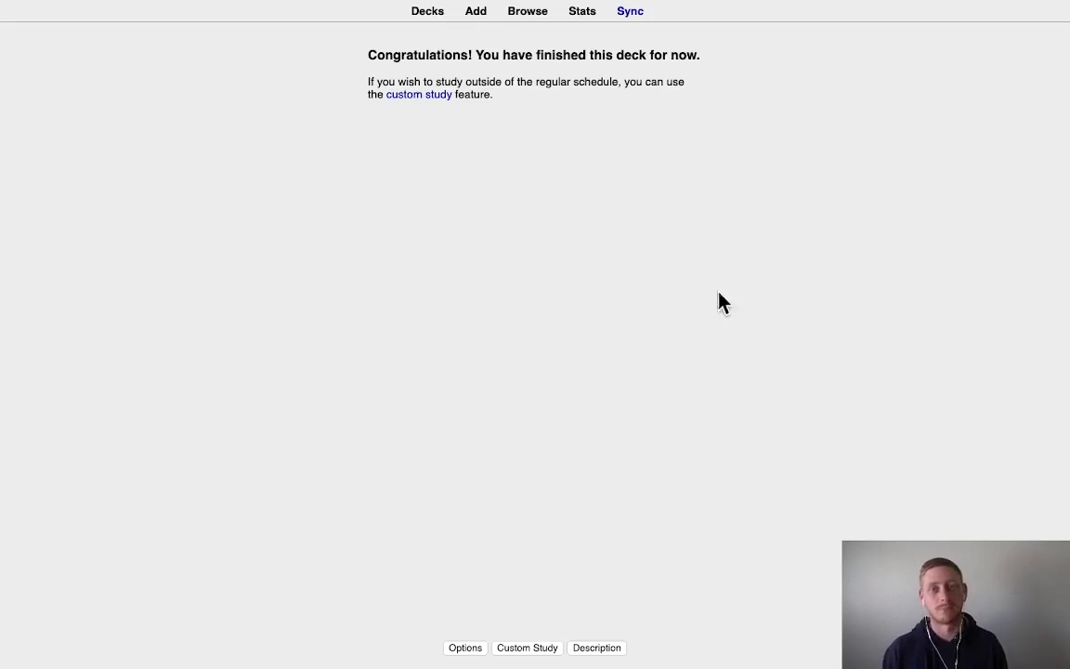
{"action": "left_click", "coordinate": [477, 15]}
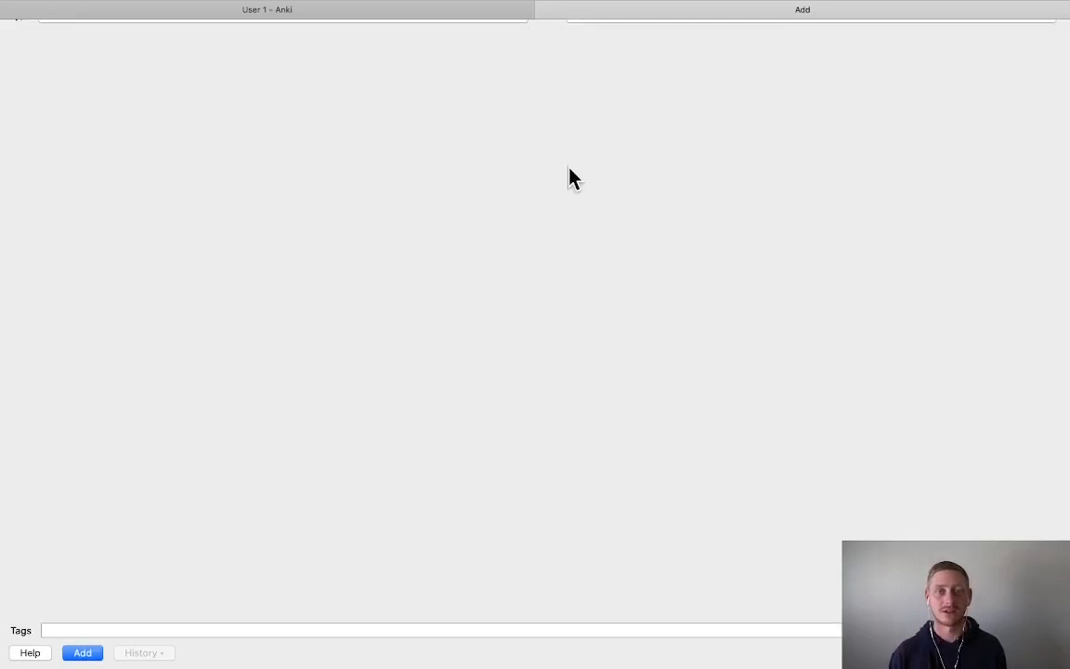
{"action": "type", "text": "Parkinson's Law"}
{"action": "key", "text": "Tab"}
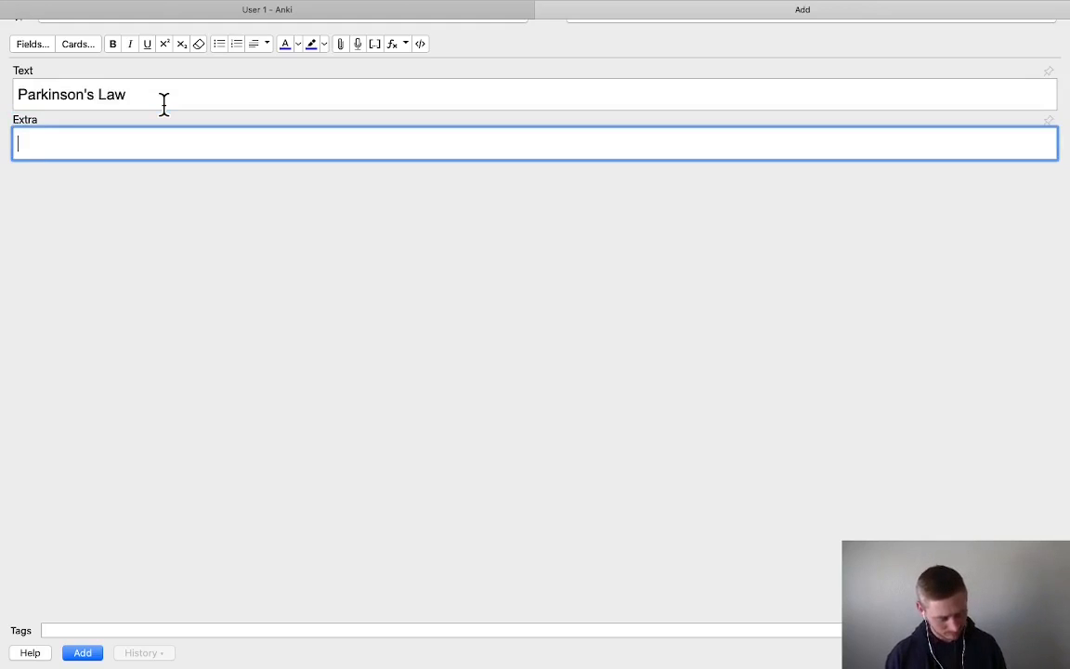
Begin the note's Extra field with the word "Work"
{"action": "type", "text": "j"}
{"action": "key", "text": "BackSpace"}
{"action": "type", "text": "Work"}
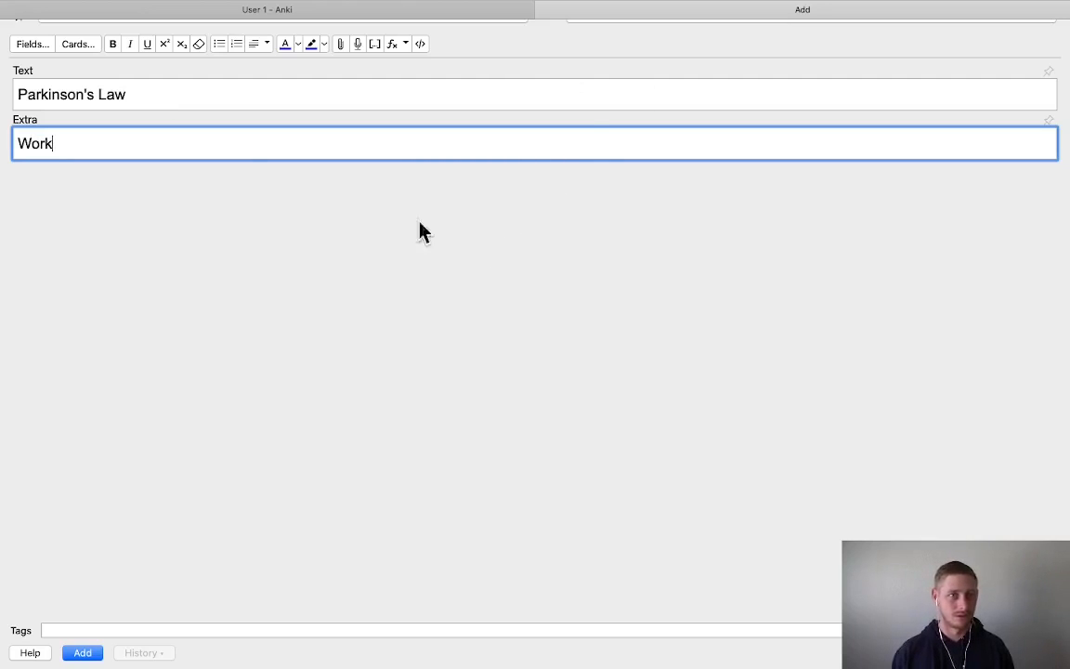
Take the Add window out of full screen and back in to restore its cropped Type and Deck row
{"action": "left_click", "coordinate": [254, 166]}
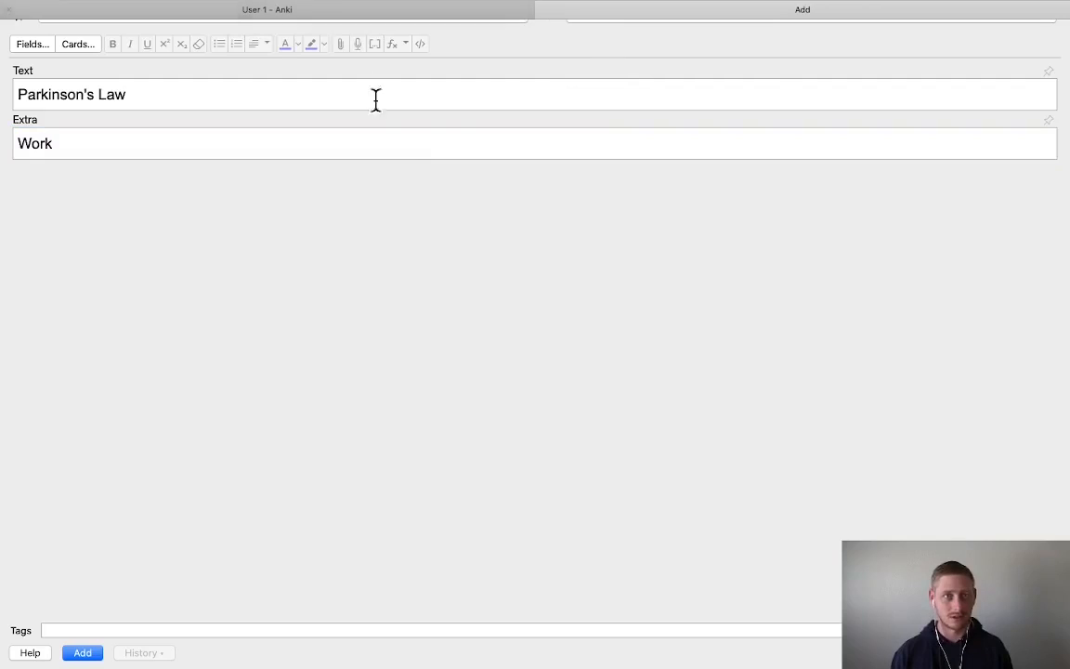
{"action": "mouse_move", "coordinate": [53, 40]}
{"action": "key", "text": "ctrl+Up"}
{"action": "left_click", "coordinate": [587, 40]}
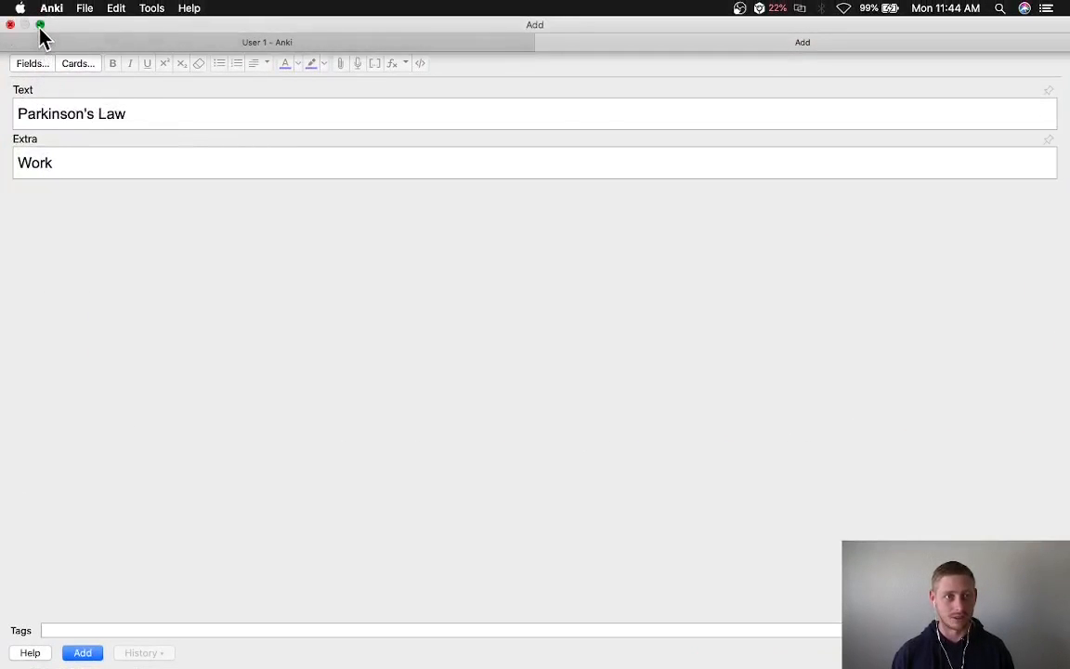
{"action": "left_click", "coordinate": [39, 24]}
{"action": "left_click", "coordinate": [77, 25]}
Continue the Extra text with "expands to fill the time available for its completion. The more time we give a task, the more complex we will make it."
{"action": "left_click", "coordinate": [131, 166]}
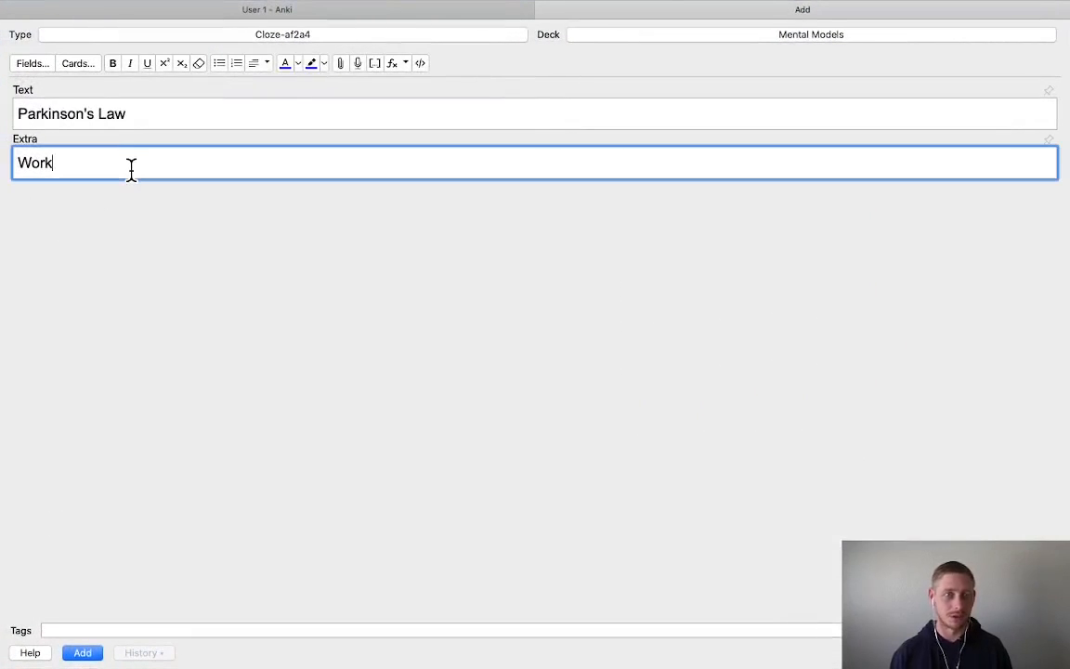
{"action": "type", "text": "expands to fill the time available for its comp"}
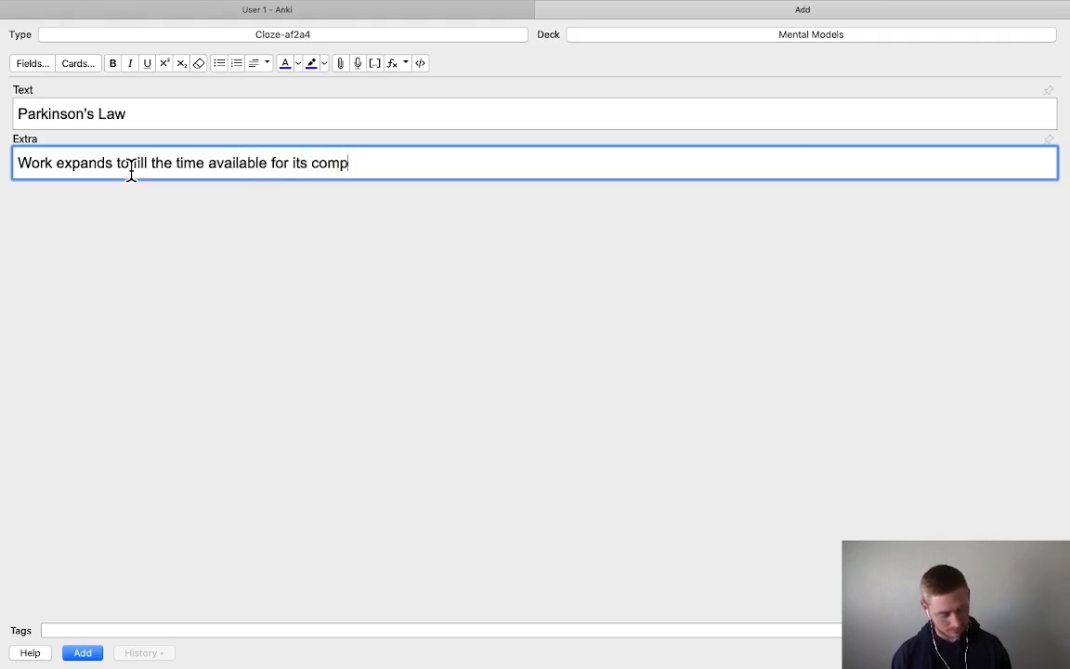
{"action": "type", "text": "letion. Th"}
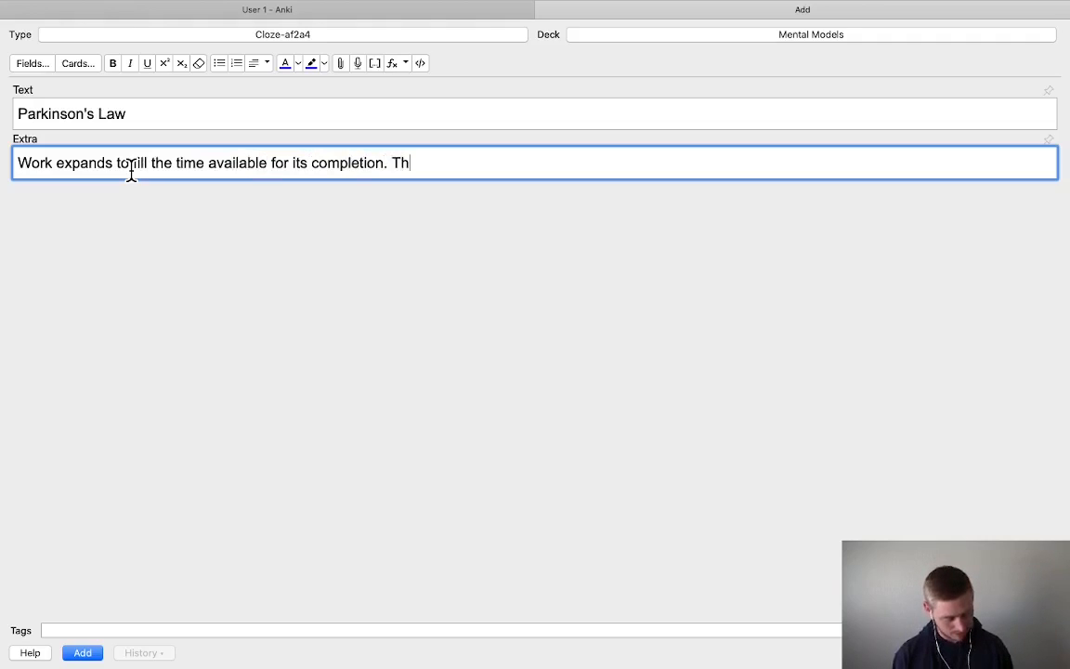
{"action": "type", "text": "e more time we give a"}
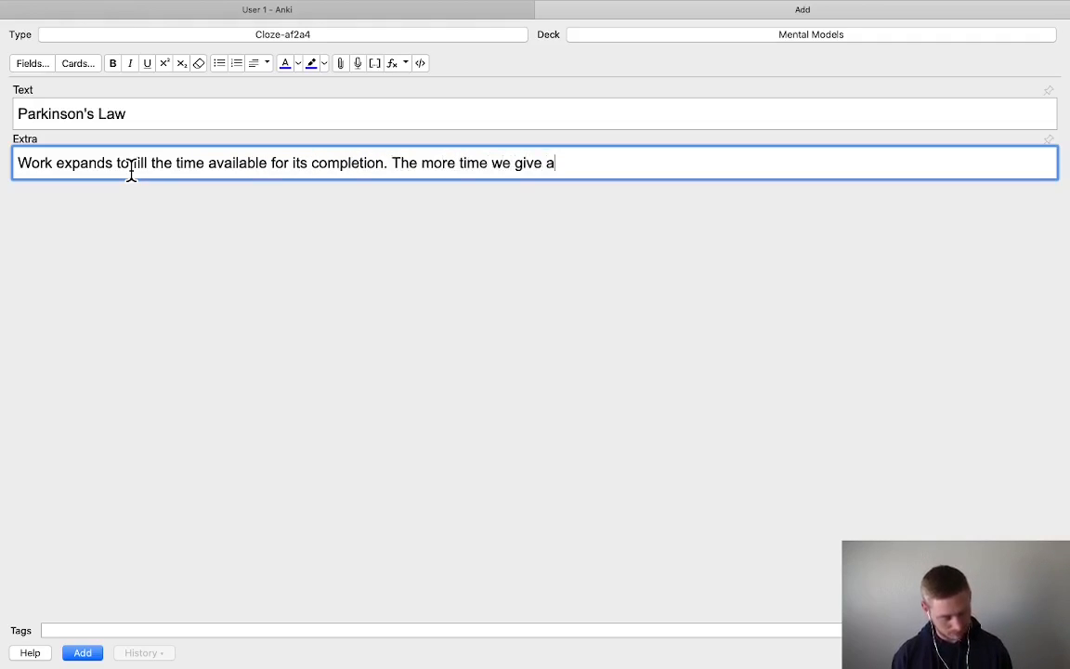
{"action": "type", "text": " task, the more co"}
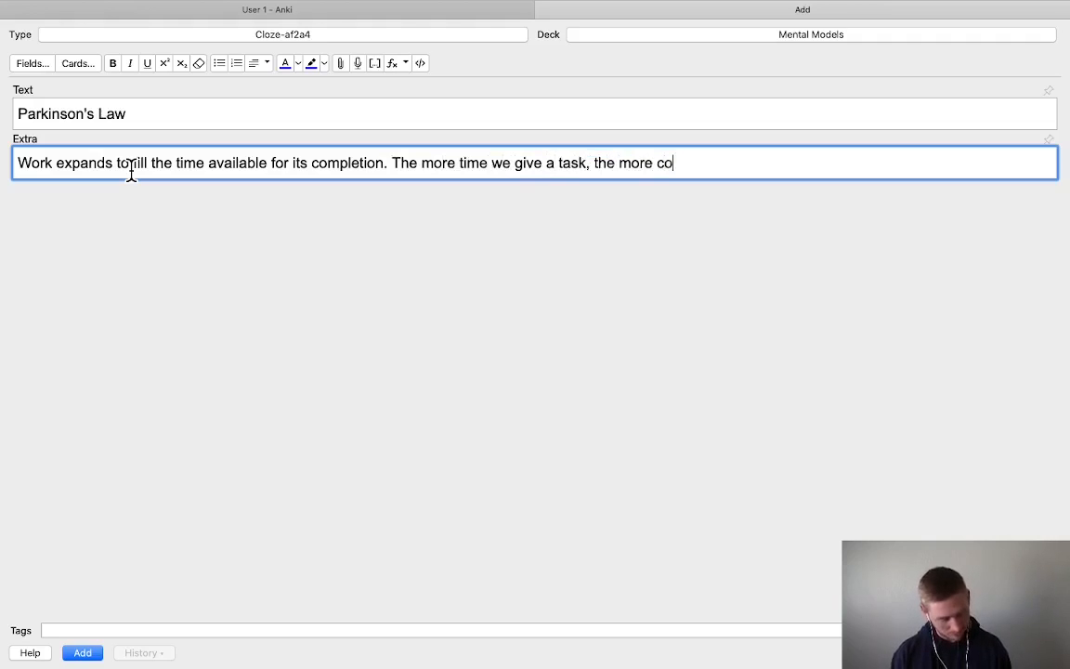
{"action": "type", "text": "mplex we will make it."}
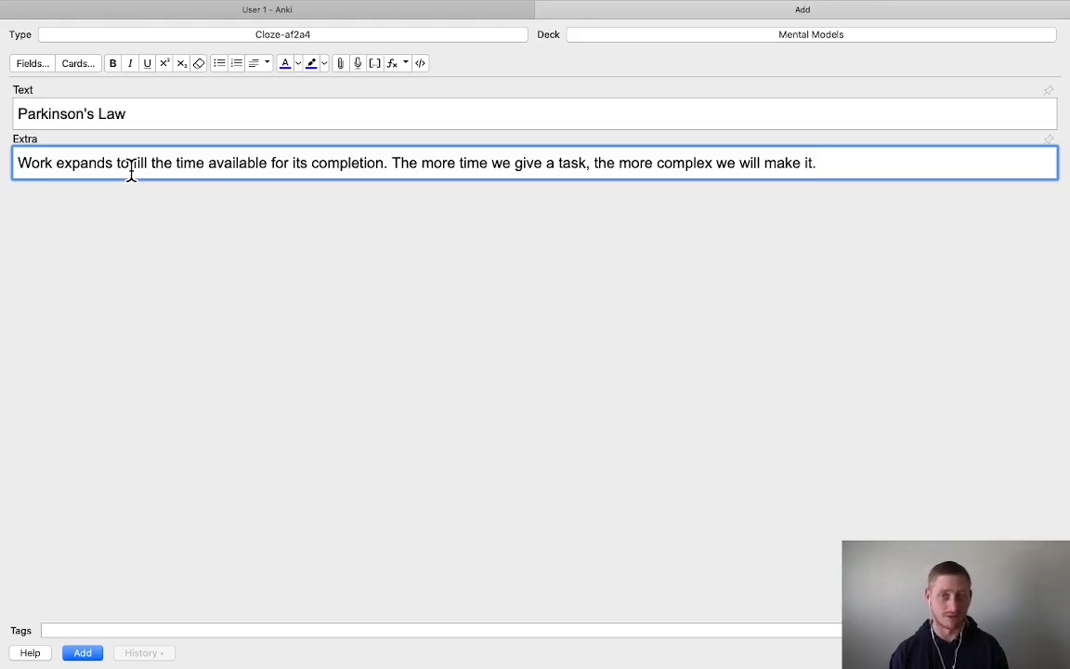
Append "You can save time and effort by assigning the correct amount of time to a give task." to the Extra text
{"action": "type", "text": "You can "}
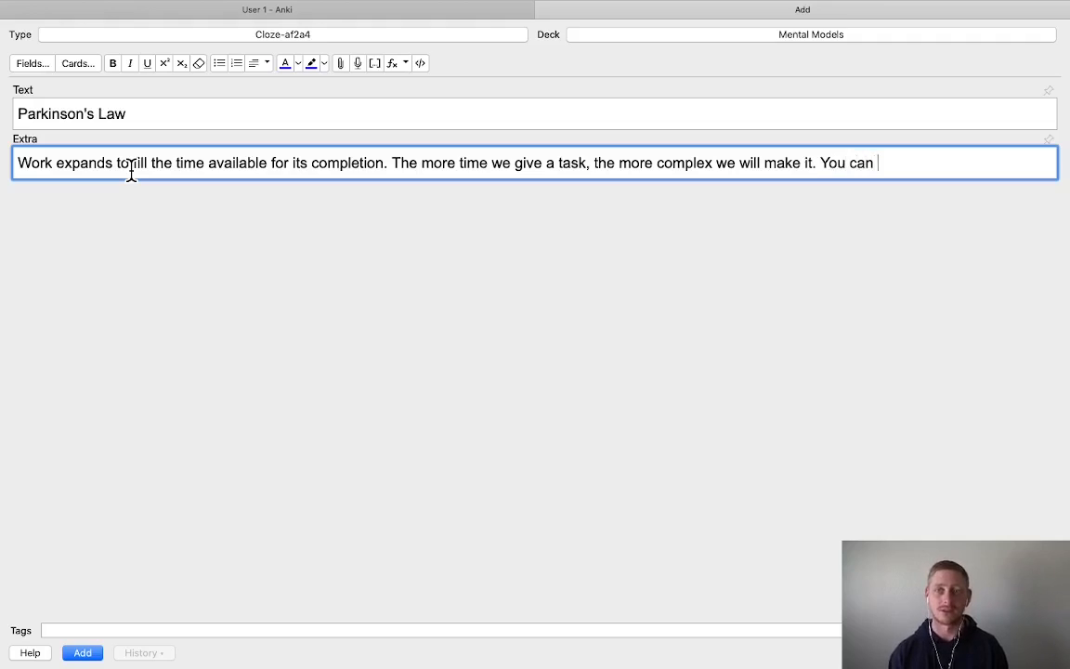
{"action": "type", "text": "save time and ef"}
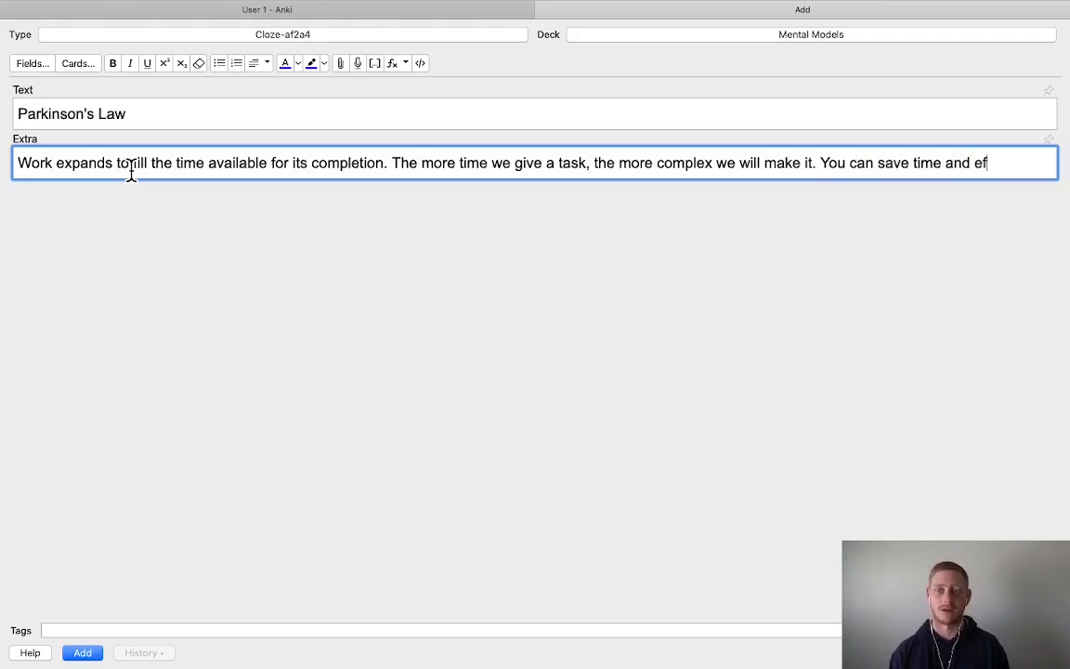
{"action": "type", "text": "fort by assigning the"}
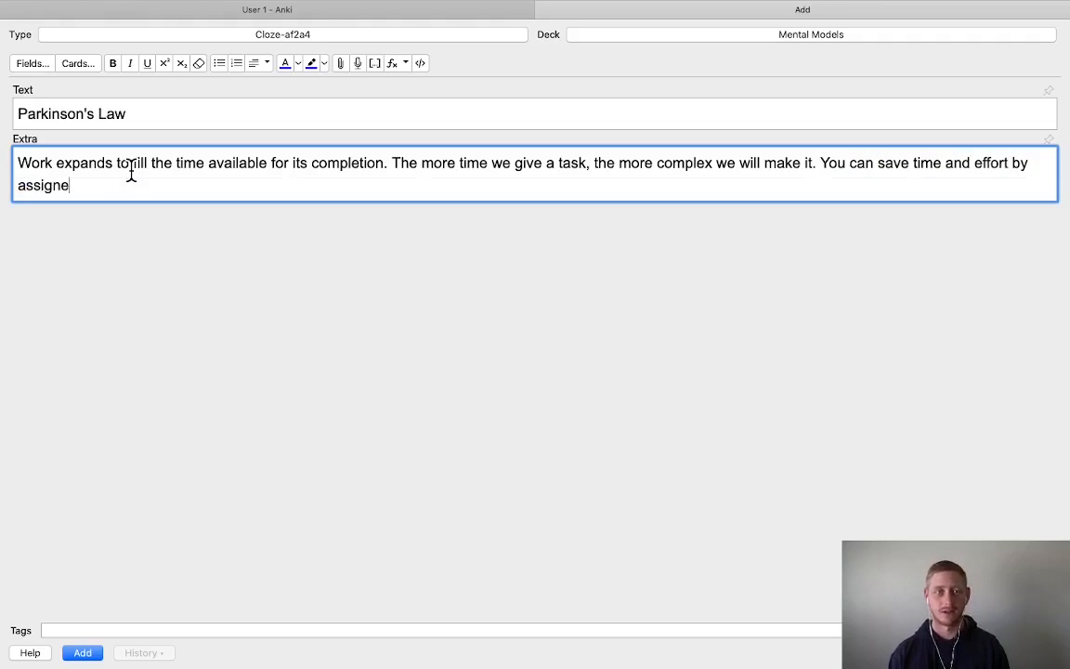
{"action": "key", "text": "BackSpace"}
{"action": "type", "text": "ing the appropa"}
{"action": "key", "text": "BackSpace"}
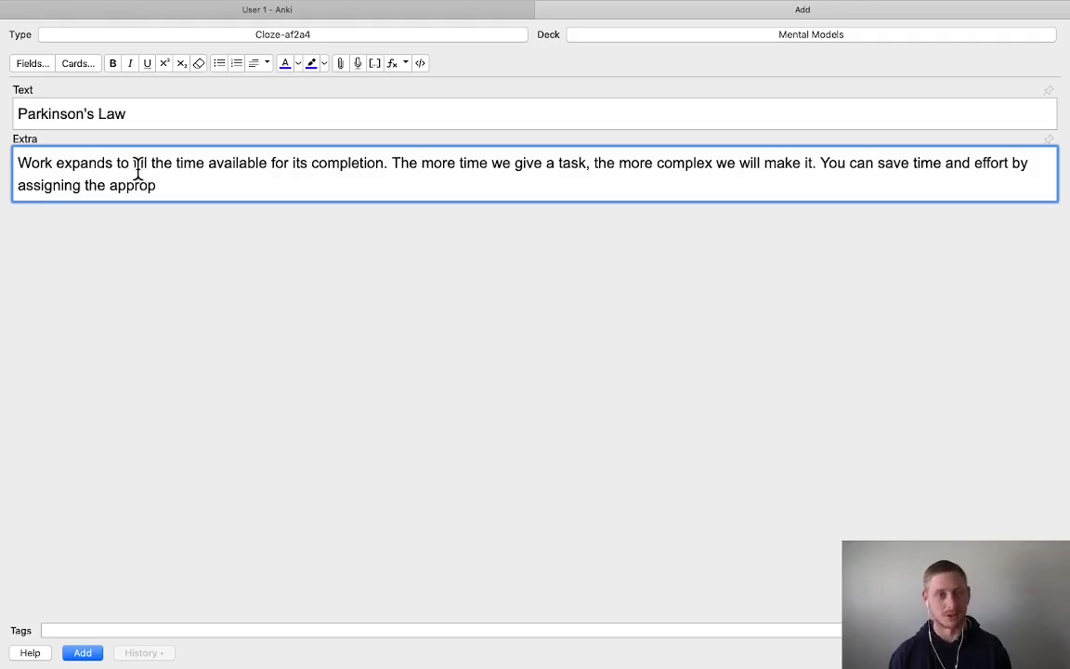
{"action": "double_click", "coordinate": [133, 183]}
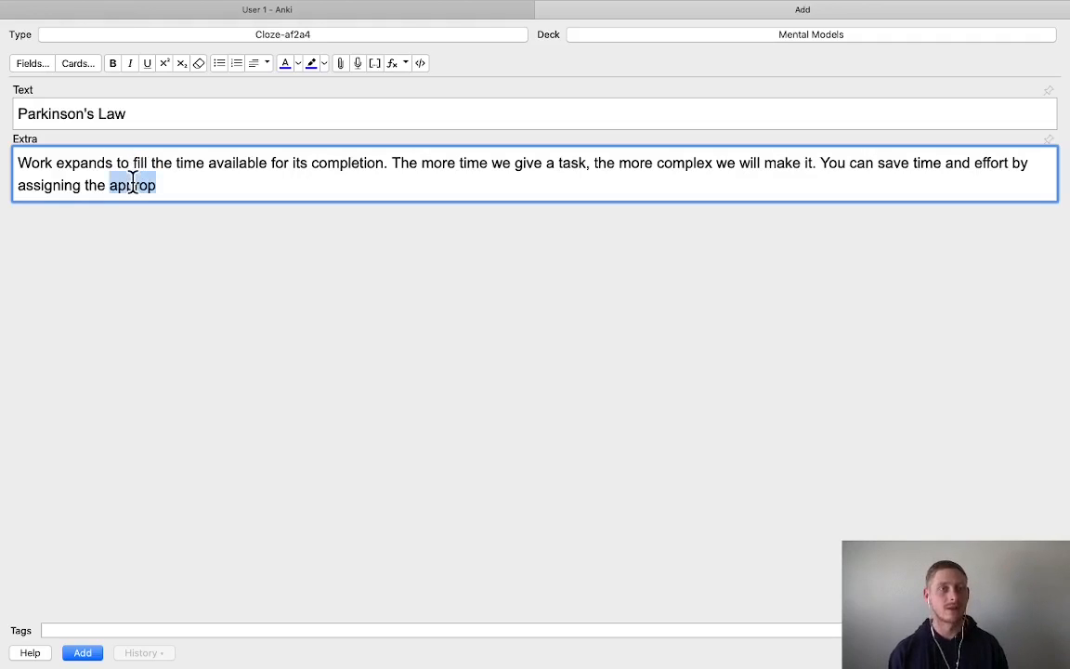
{"action": "type", "text": "correct amount of time to a give teas"}
{"action": "key", "text": "BackSpace"}
{"action": "key", "text": "BackSpace"}
{"action": "key", "text": "BackSpace"}
{"action": "type", "text": "ask."}
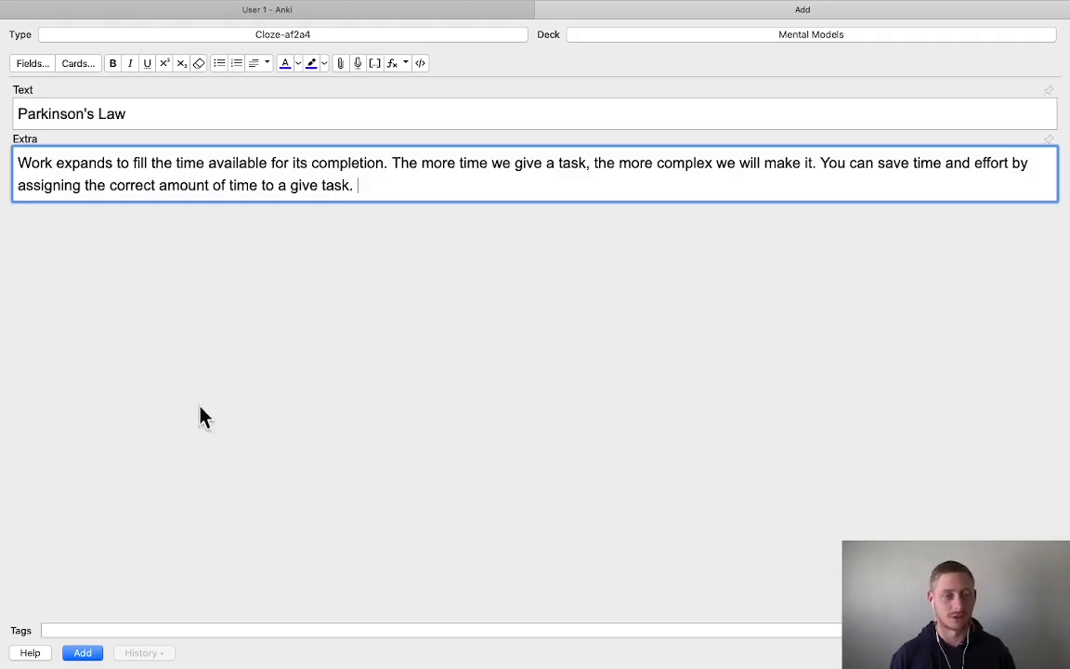
Try to add the Parkinson's Law note, but decline to proceed without cloze deletions
{"action": "left_click", "coordinate": [82, 652]}
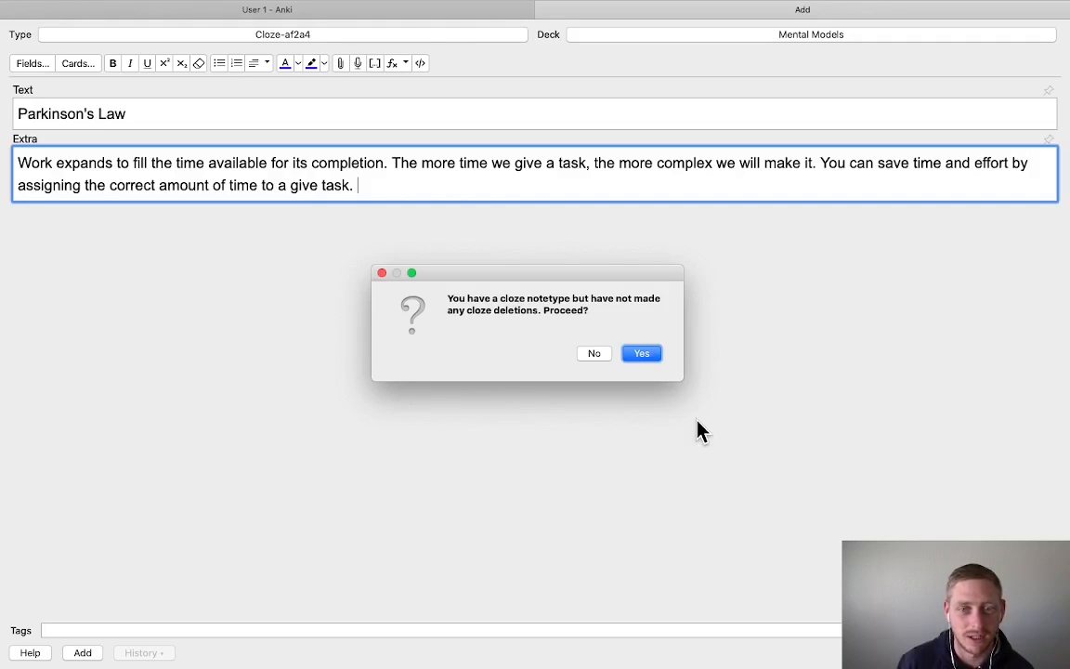
{"action": "left_click", "coordinate": [600, 355]}
Paste the title "Parkinson's Law" above the explanation in the Extra field and copy the field's entire contents
{"action": "left_click", "coordinate": [154, 114]}
{"action": "triple_click", "coordinate": [151, 114]}
{"action": "key", "text": "super+c"}
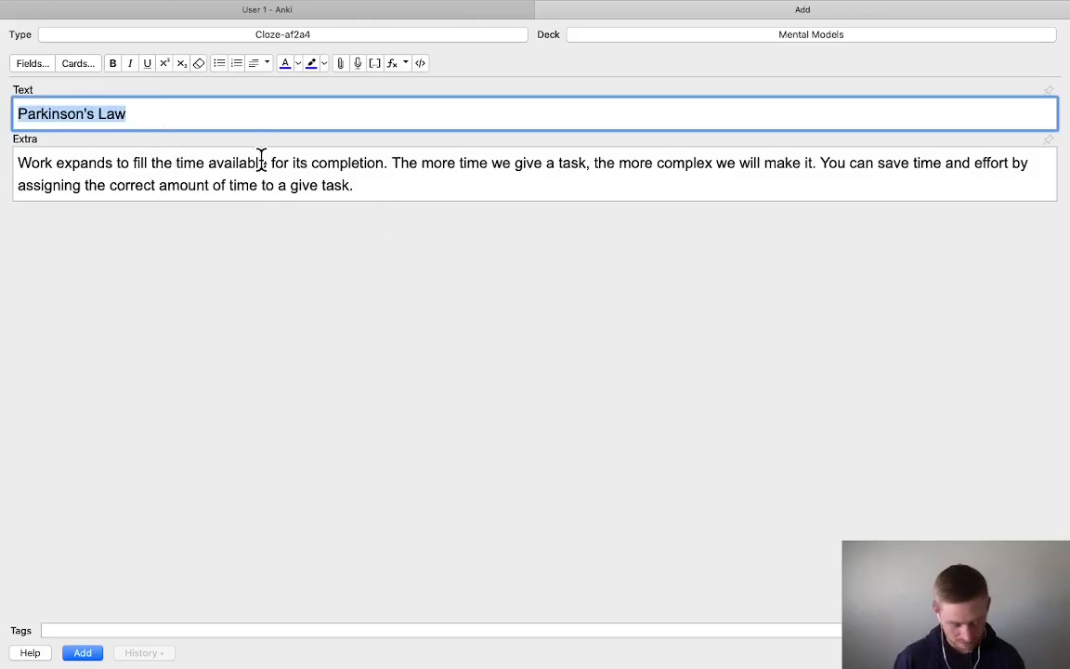
{"action": "left_click", "coordinate": [423, 181]}
{"action": "key", "text": "Up"}
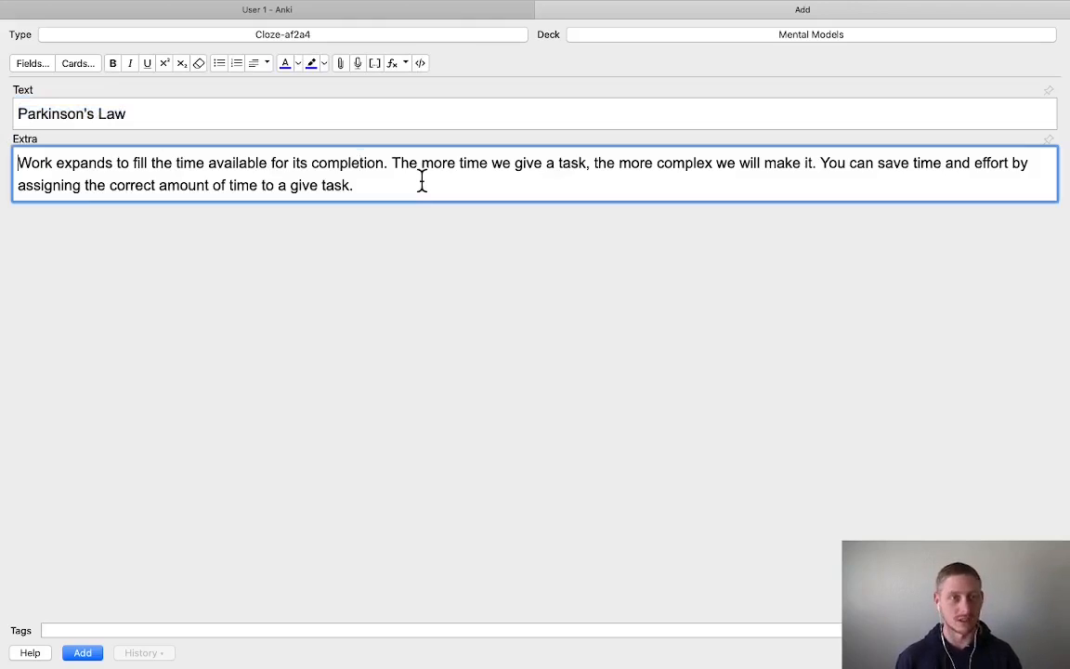
{"action": "key", "text": "super+Left"}
{"action": "key", "text": "Return"}
{"action": "key", "text": "super+v"}
{"action": "key", "text": "super+a"}
{"action": "key", "text": "super+c"}
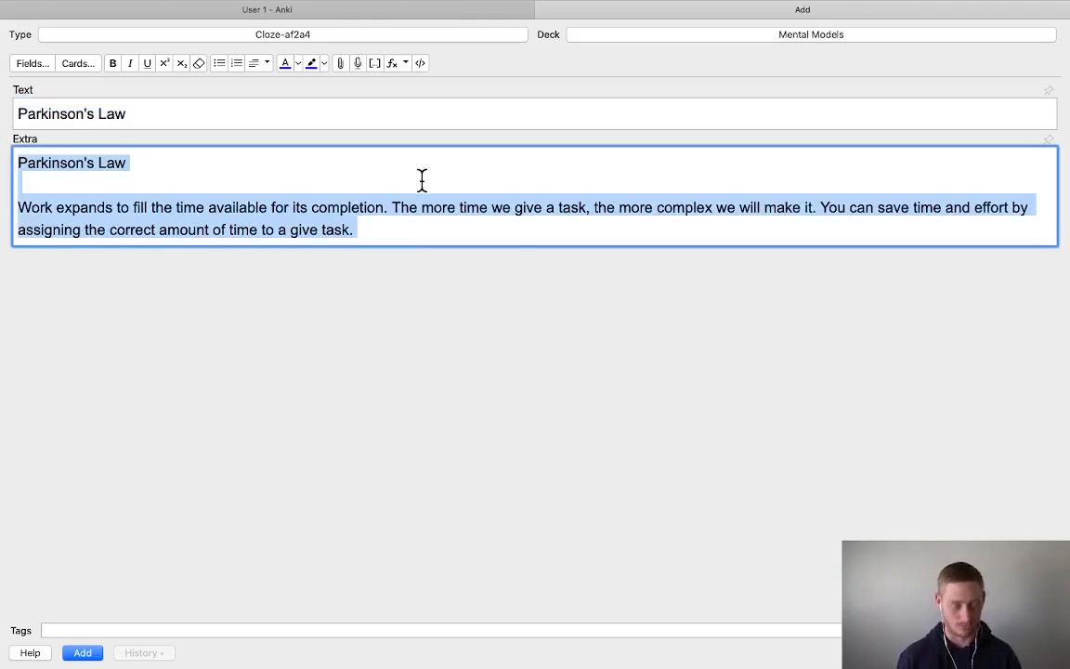
Remove the pasted title from the Extra field and add the note to Mental Models, proceeding without cloze deletions
{"action": "left_click", "coordinate": [421, 179]}
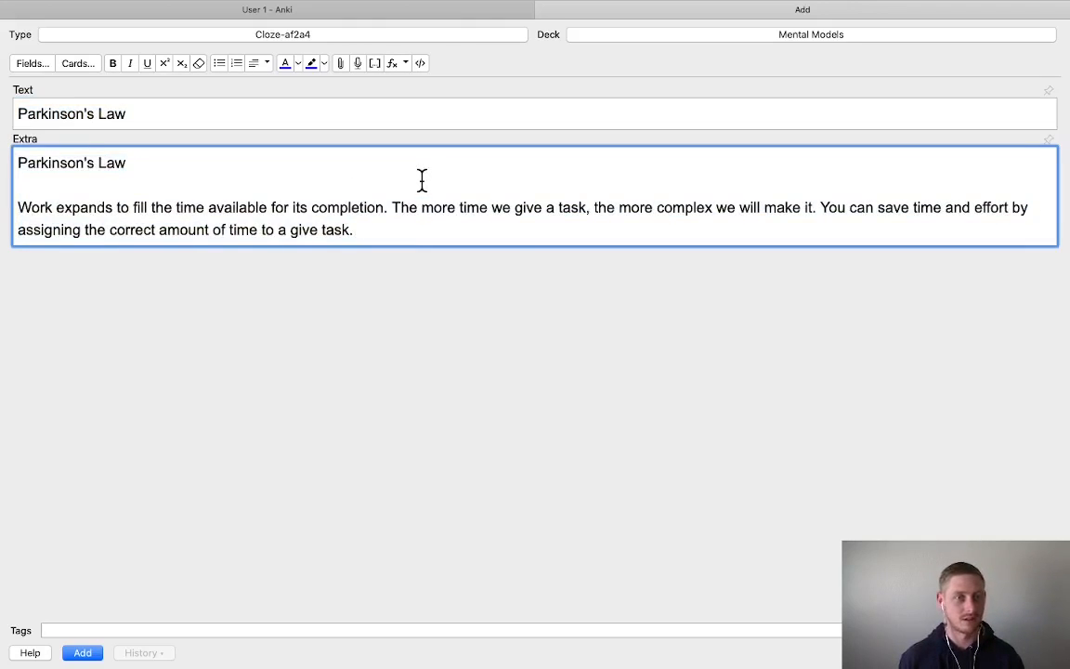
{"action": "key", "text": "shift+Up"}
{"action": "key", "text": "shift+Up"}
{"action": "key", "text": "BackSpace"}
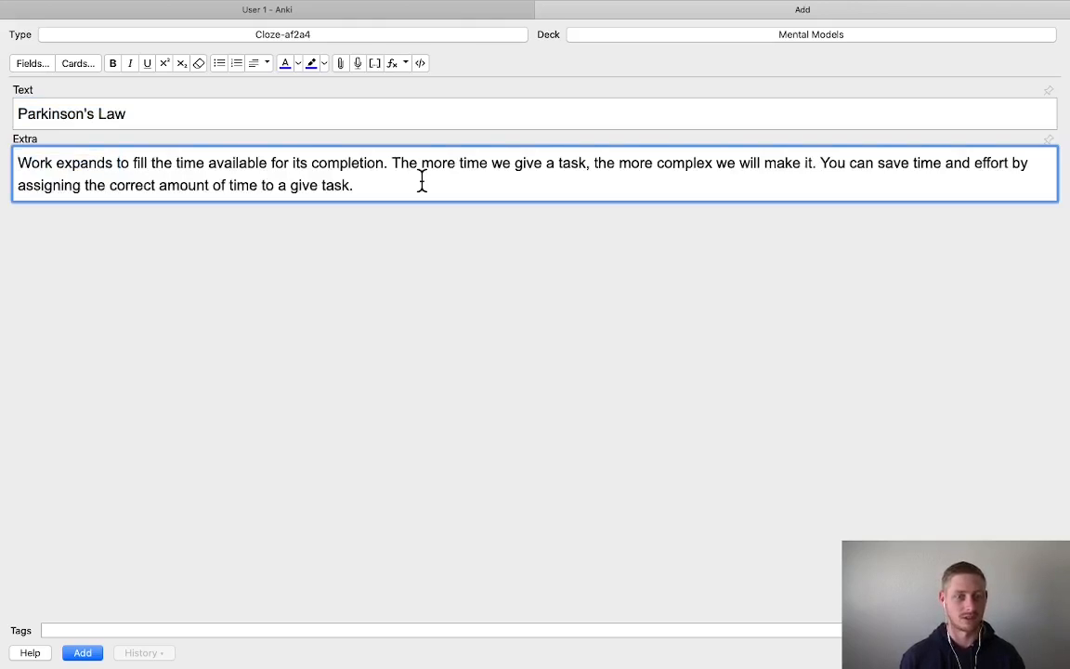
{"action": "left_click", "coordinate": [88, 654]}
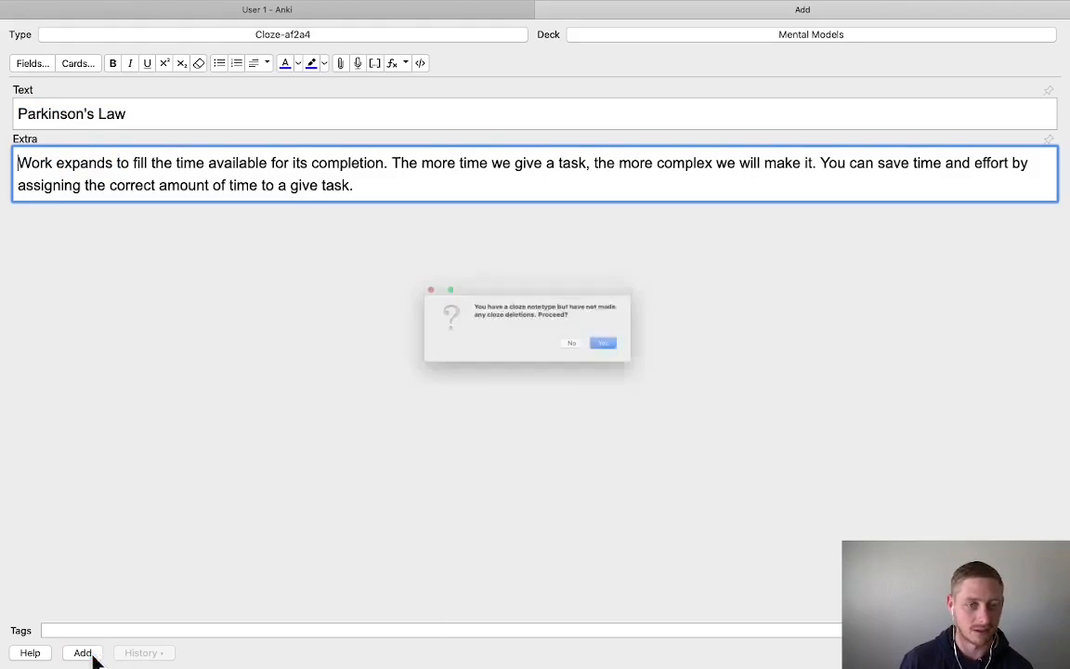
{"action": "left_click", "coordinate": [643, 356]}
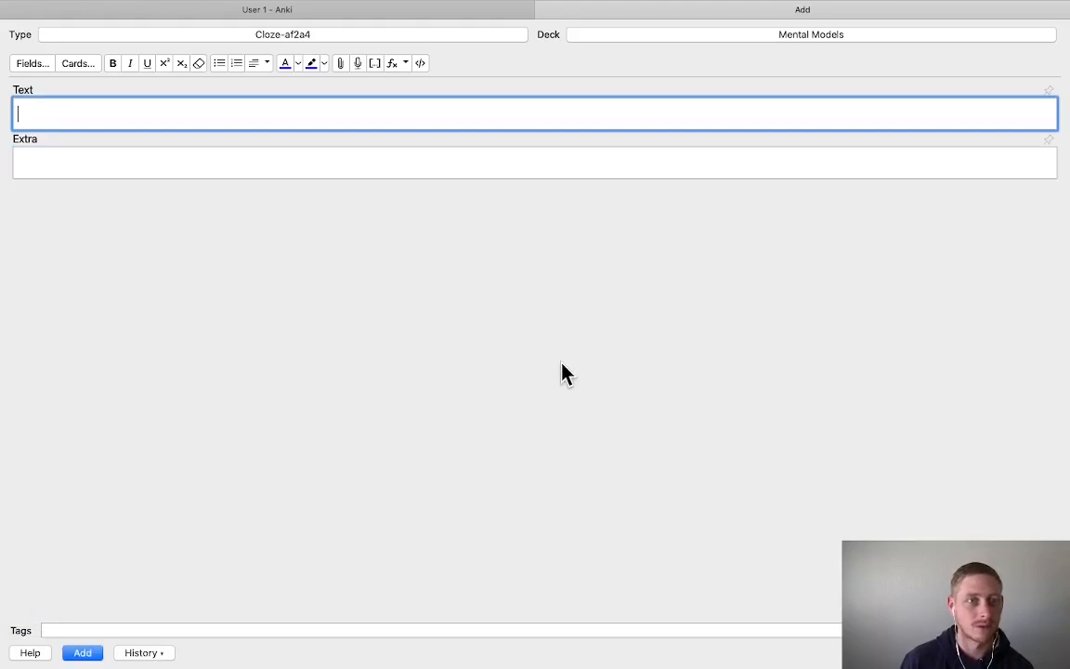
Return to the main Anki window and start studying the deck with the new card
{"action": "left_click", "coordinate": [544, 11]}
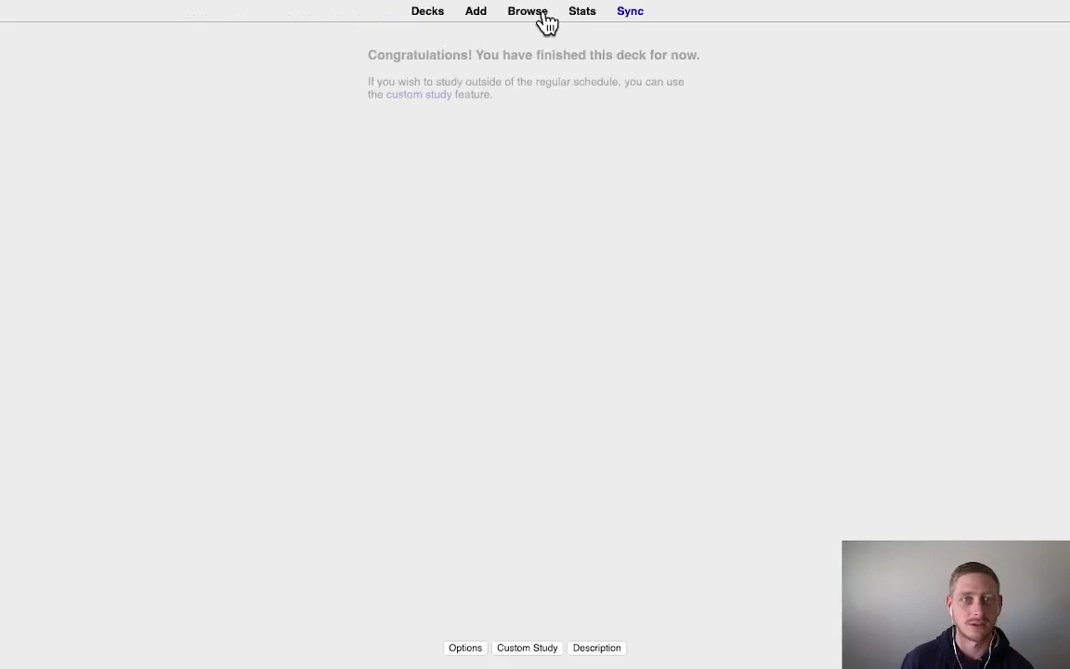
{"action": "left_click", "coordinate": [624, 108]}
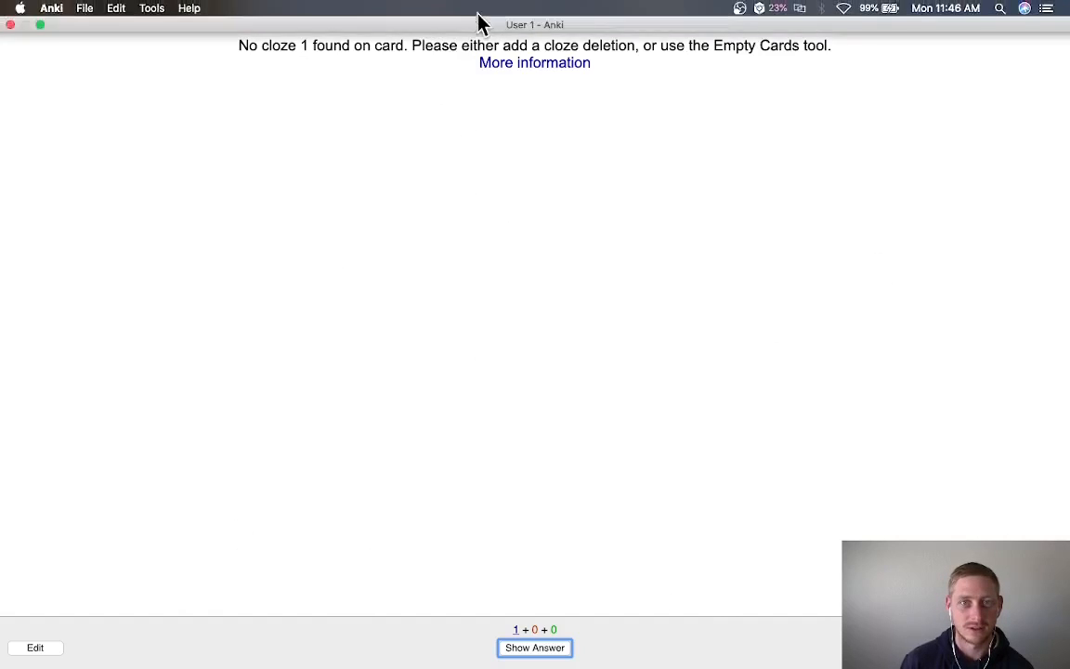
Start a new note for the Mental Models deck and set its note type to Basic
{"action": "left_click", "coordinate": [475, 13]}
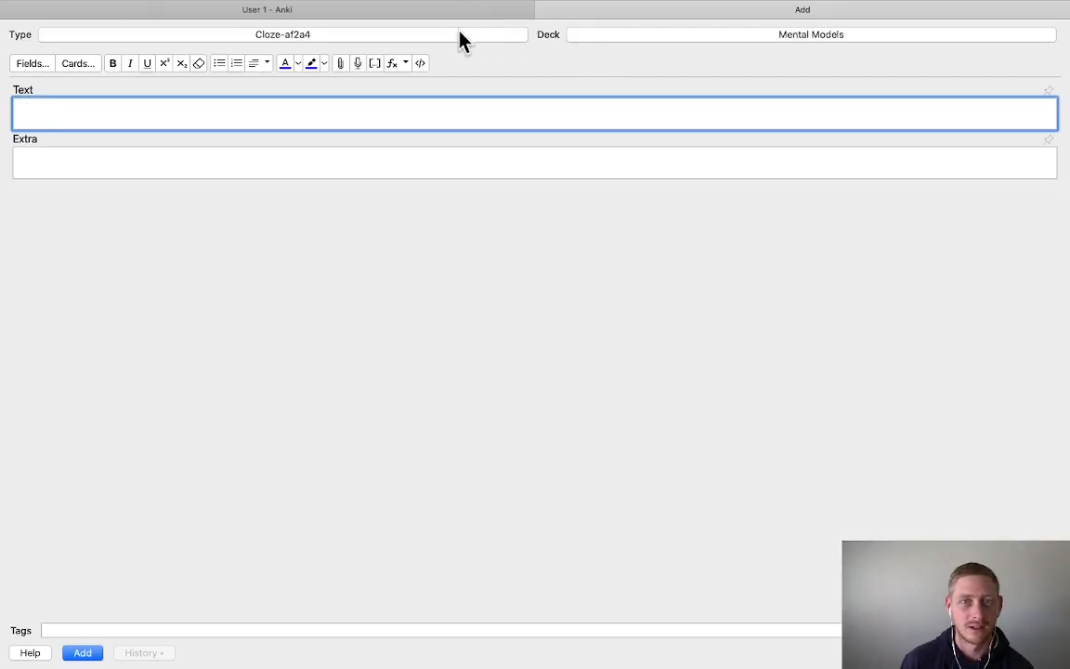
{"action": "left_click", "coordinate": [459, 35]}
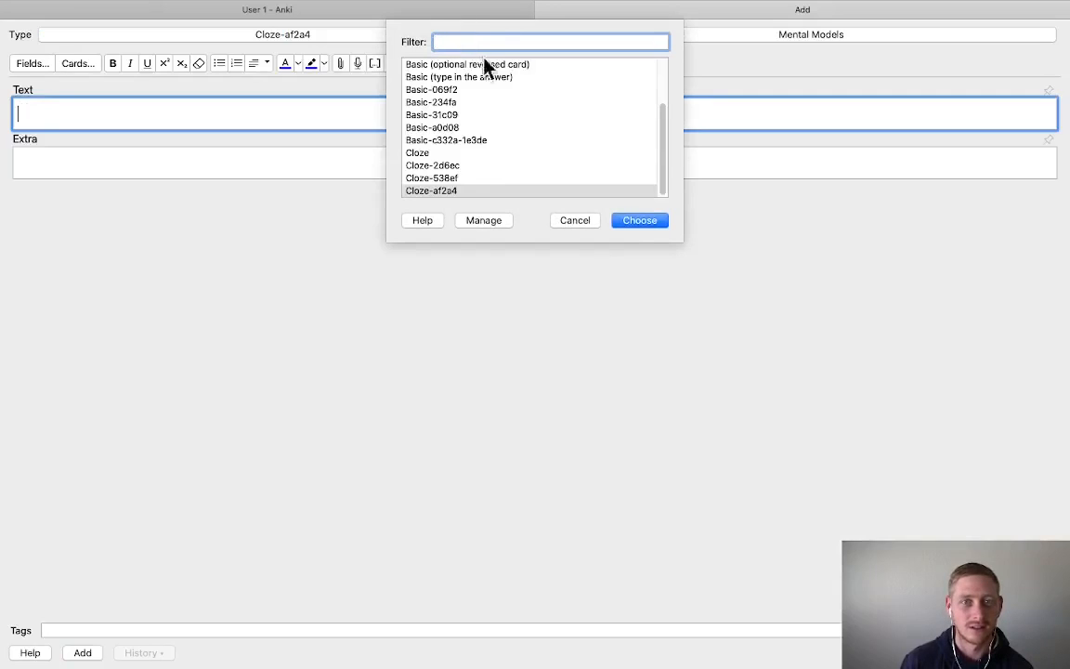
{"action": "scroll", "coordinate": [545, 148], "scroll_direction": "up", "scroll_amount": 3}
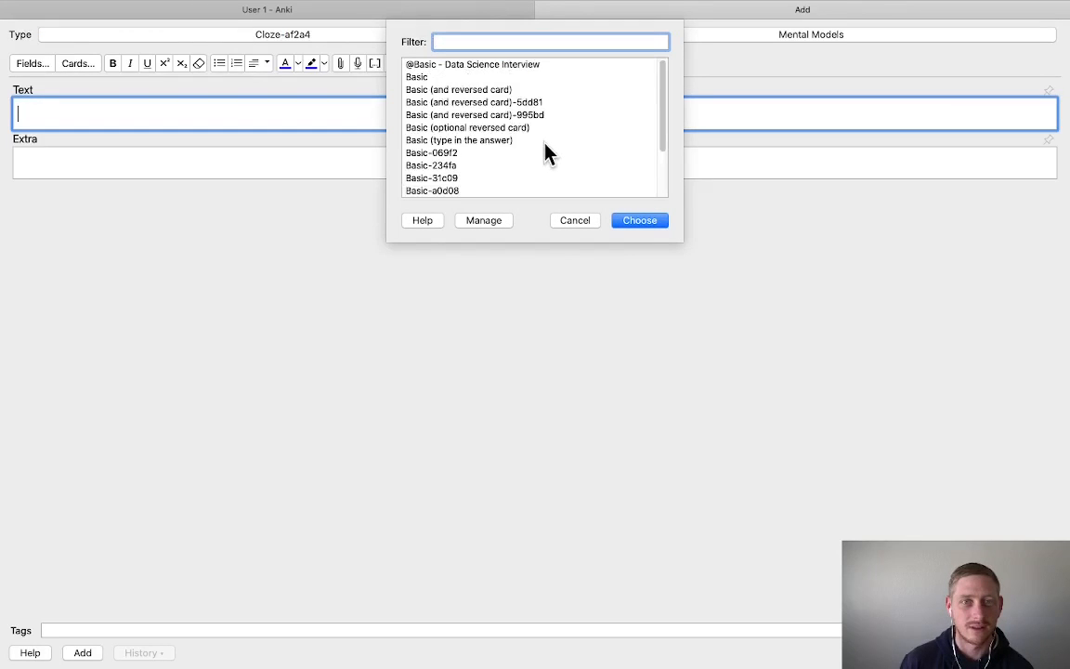
{"action": "left_click", "coordinate": [435, 77]}
{"action": "left_click", "coordinate": [659, 221]}
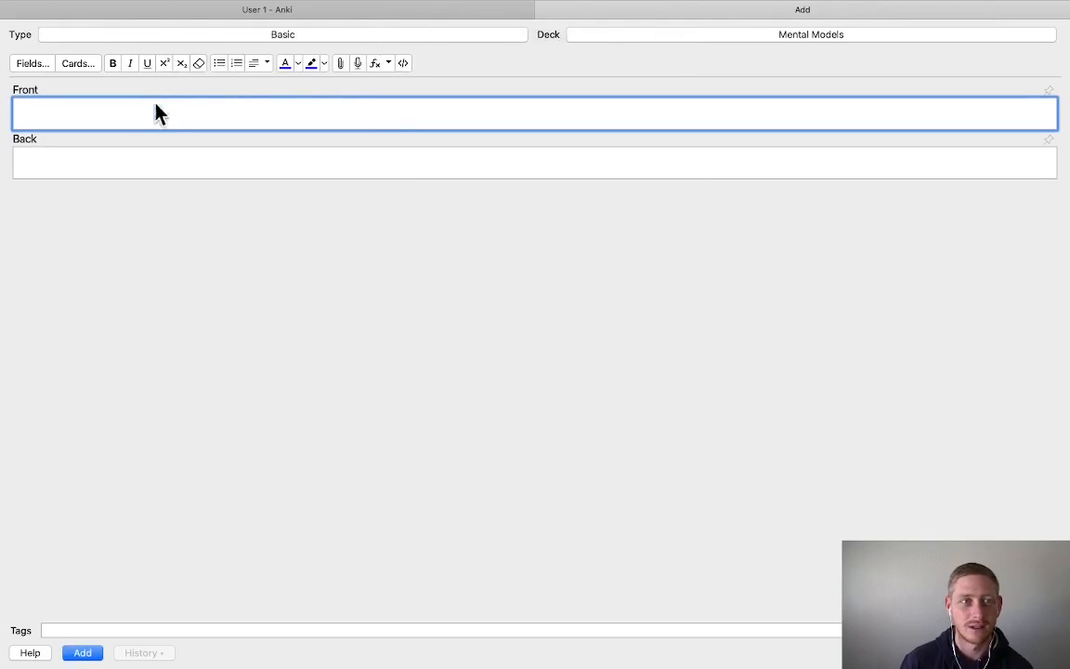
Paste the copied Parkinson's Law title and explanation into both the Front and Back fields
{"action": "key", "text": "super+v"}
{"action": "left_click_drag", "start_coordinate": [180, 139], "coordinate": [18, 109]}
{"action": "left_click_drag", "start_coordinate": [373, 179], "coordinate": [2, 172]}
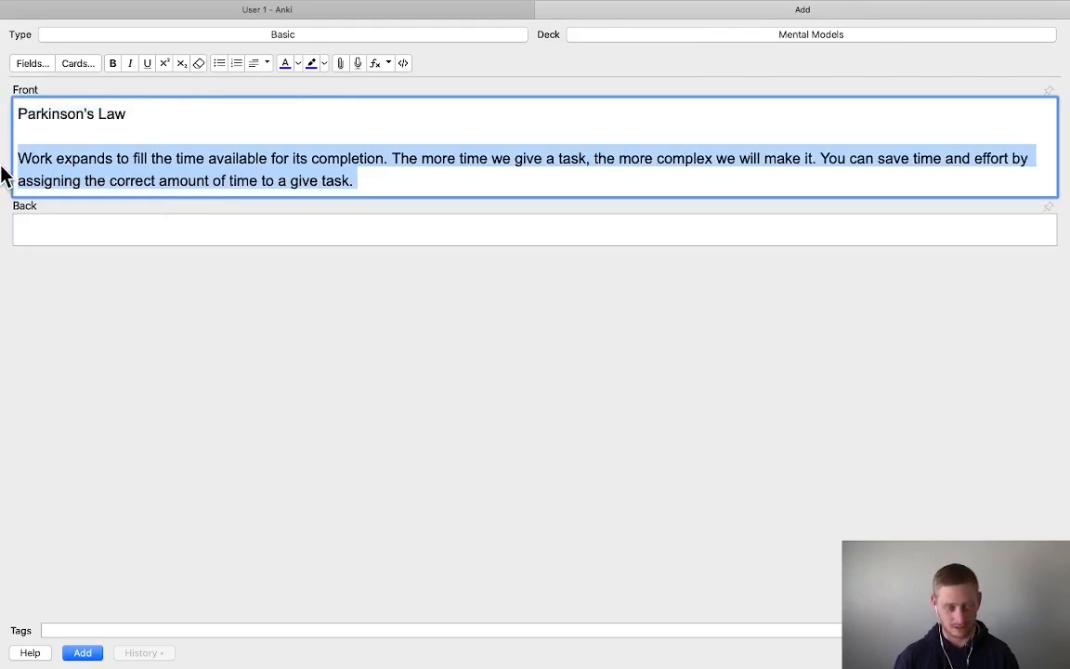
{"action": "key", "text": "super+a"}
{"action": "left_click", "coordinate": [90, 223]}
{"action": "key", "text": "super+v"}
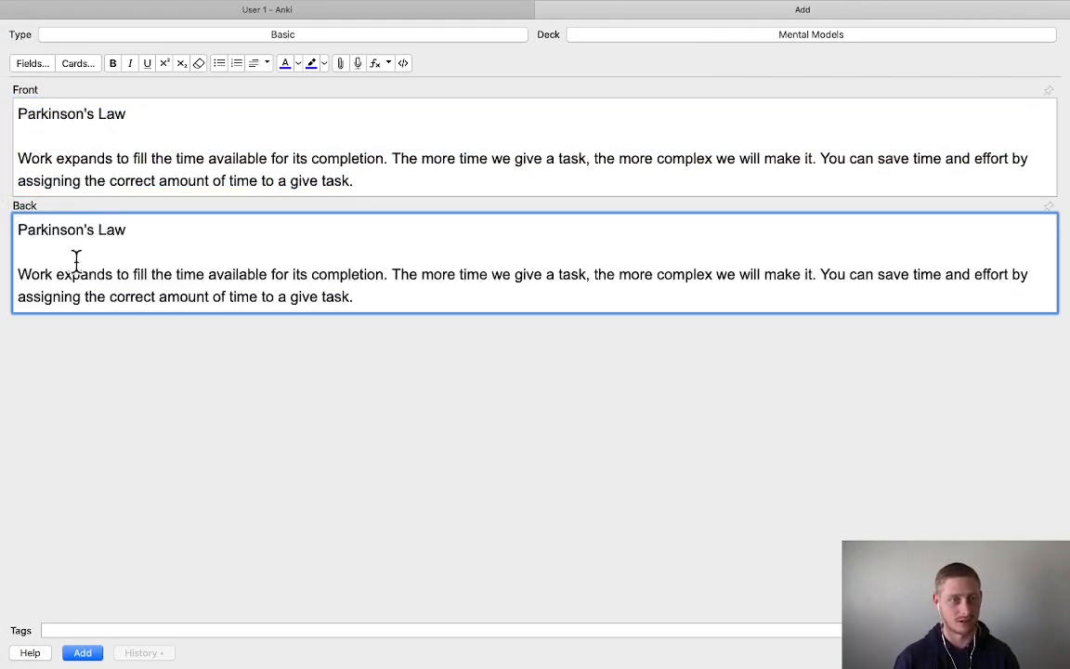
Remove the title from the Back field and the explanation from the Front field, and add the Parkinson's Law note
{"action": "left_click_drag", "start_coordinate": [17, 271], "coordinate": [4, 231]}
{"action": "key", "text": "BackSpace"}
{"action": "left_click_drag", "start_coordinate": [53, 128], "coordinate": [294, 288]}
{"action": "key", "text": "BackSpace"}
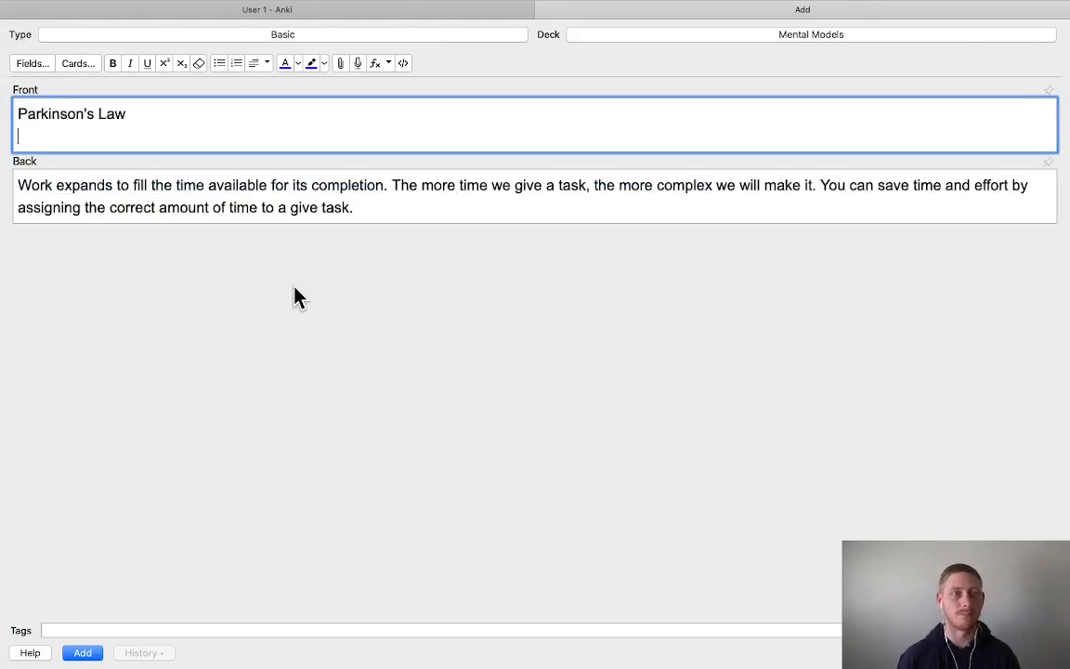
{"action": "key", "text": "BackSpace"}
{"action": "left_click", "coordinate": [93, 655]}
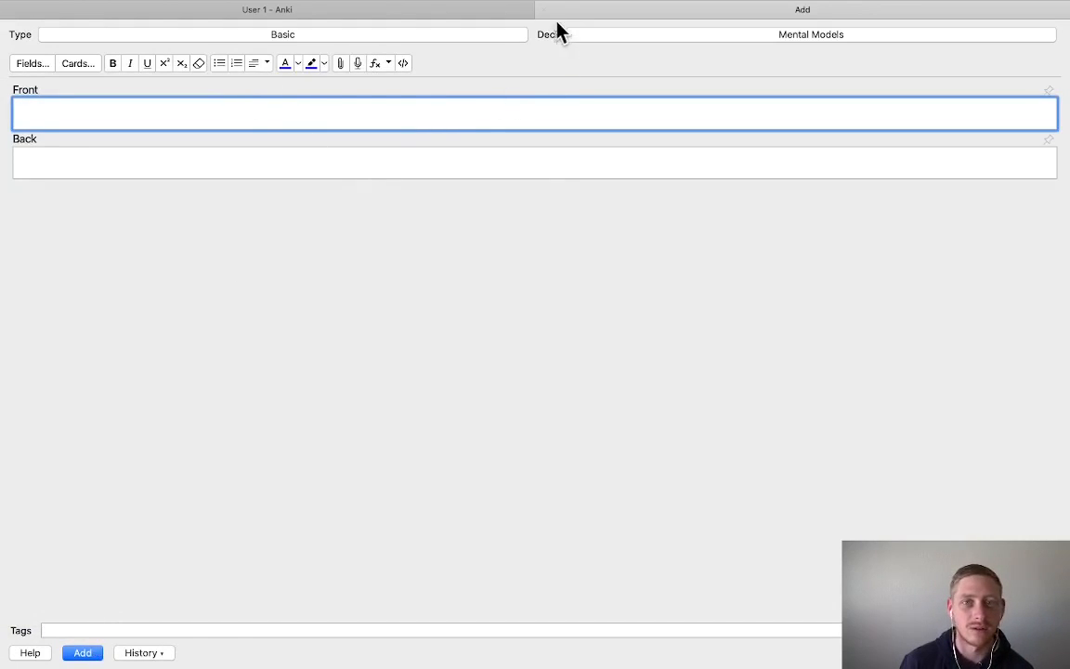
Return to the review, rate the empty cloze card Easy and reveal the answer of the Parkinson's Law card
{"action": "left_click", "coordinate": [492, 11]}
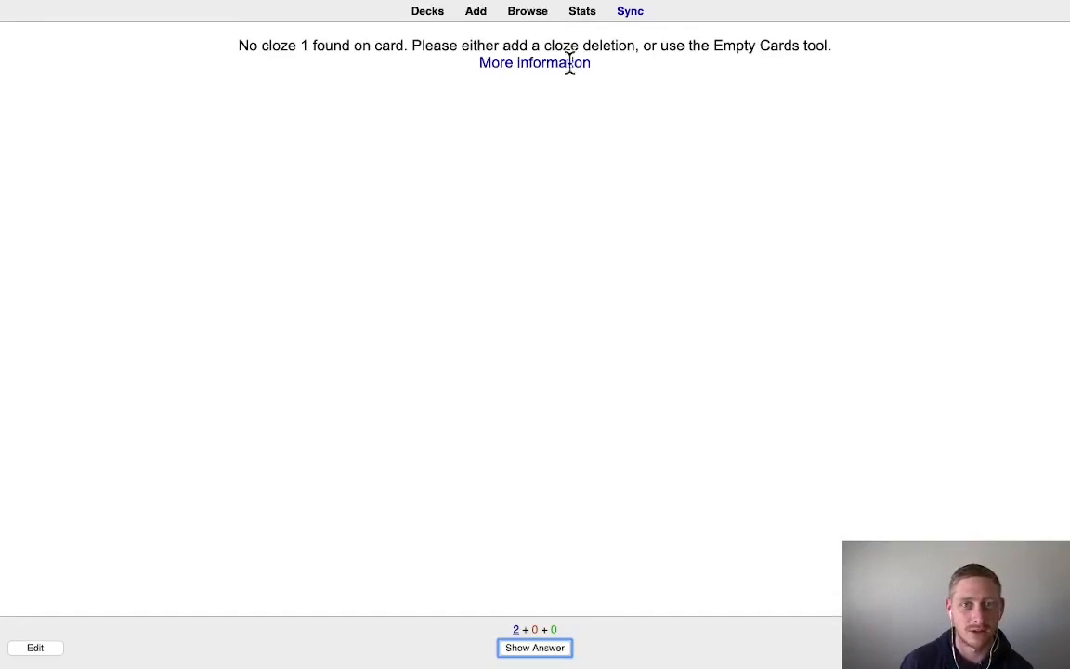
{"action": "left_click", "coordinate": [548, 650]}
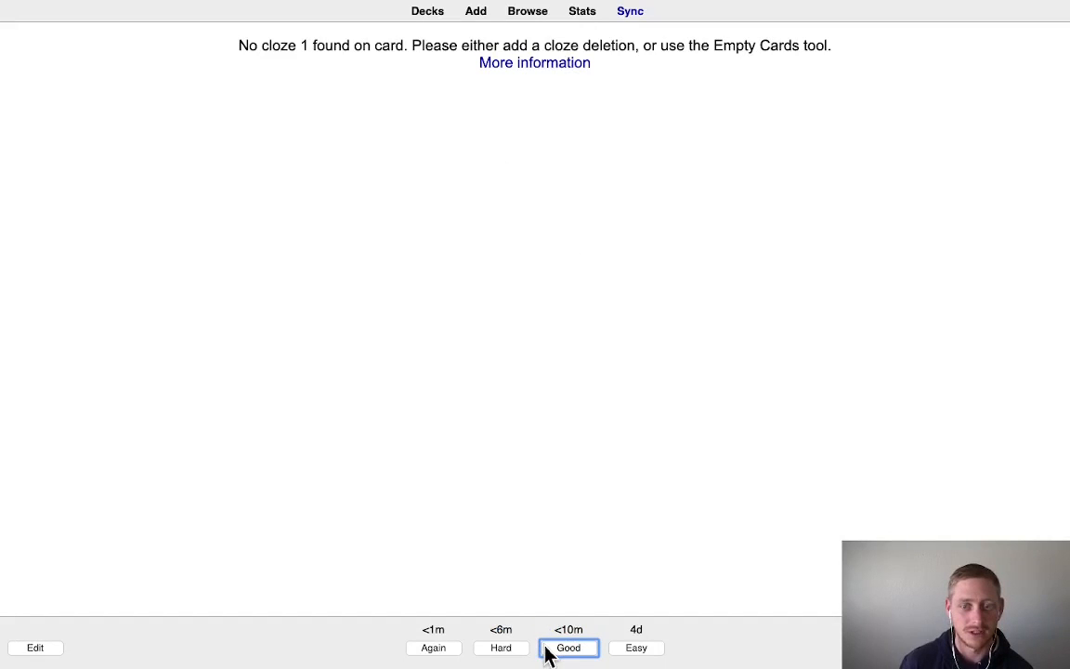
{"action": "left_click", "coordinate": [636, 650]}
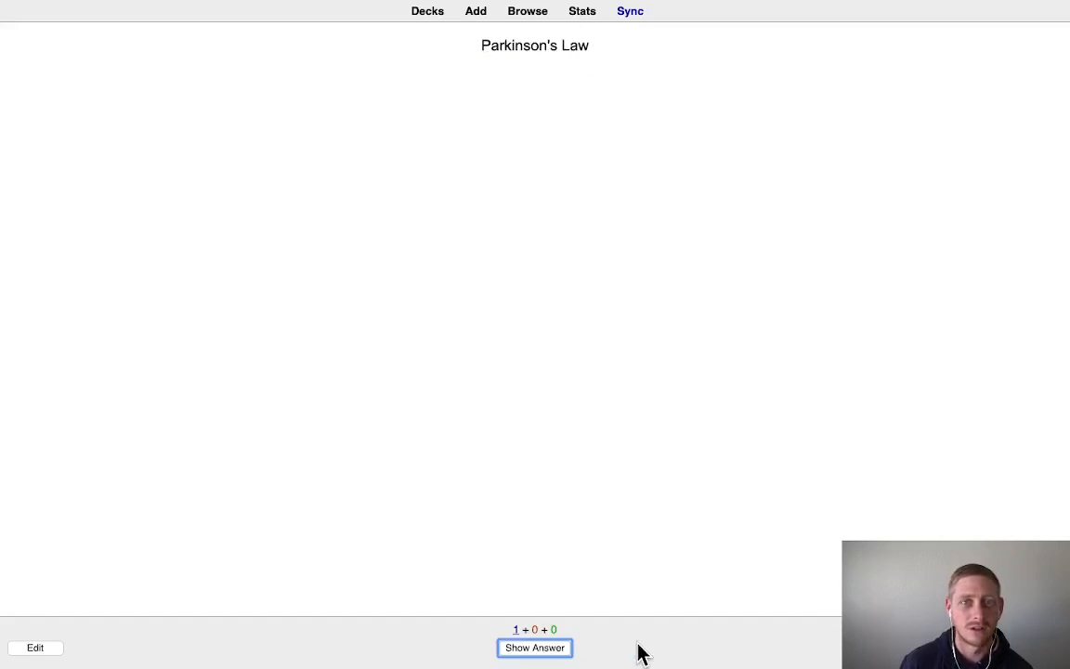
{"action": "left_click", "coordinate": [546, 650]}
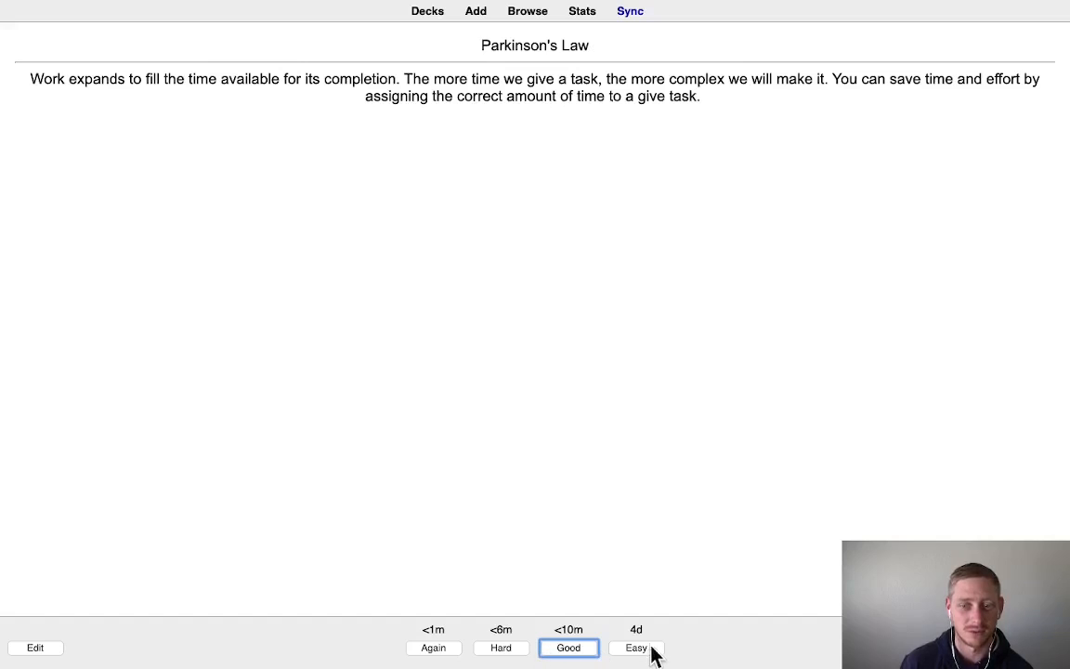
Start another Basic note and enter "Occam's Razor" in its Front field
{"action": "left_click", "coordinate": [476, 13]}
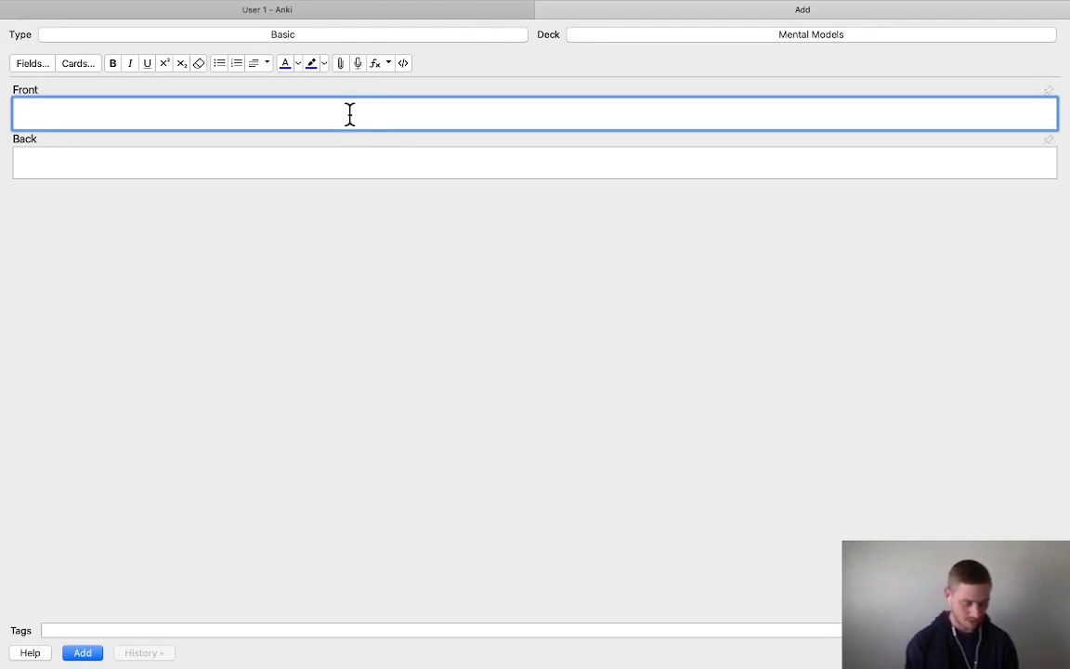
{"action": "type", "text": "Occams"}
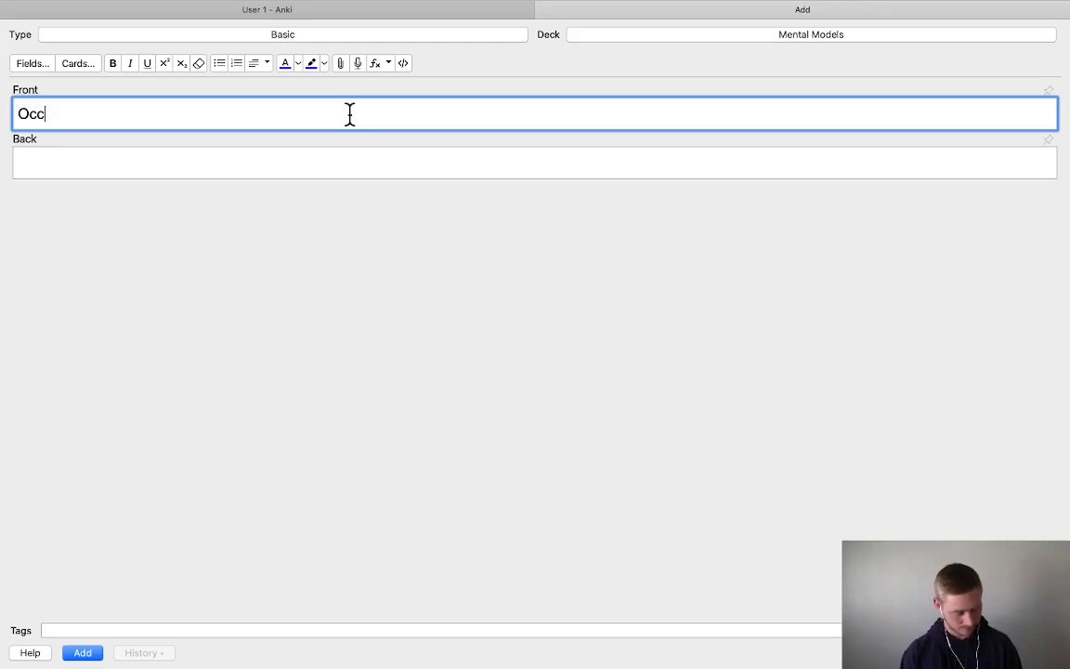
{"action": "key", "text": "BackSpace"}
{"action": "key", "text": "Return"}
{"action": "type", "text": "s"}
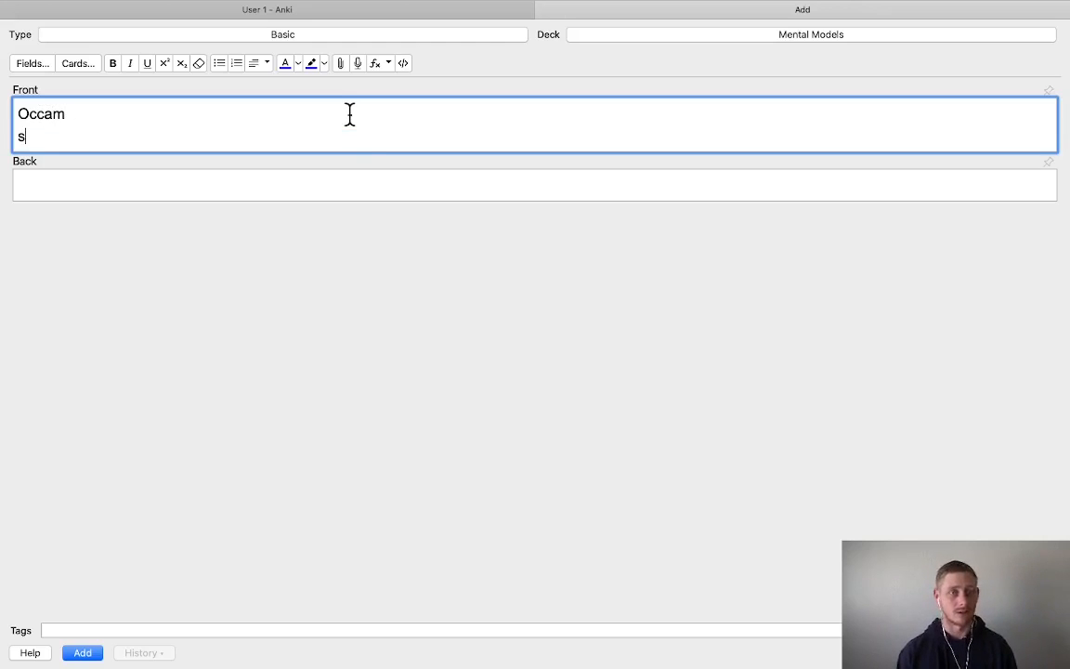
{"action": "key", "text": "BackSpace"}
{"action": "key", "text": "BackSpace"}
{"action": "type", "text": "'s Razor"}
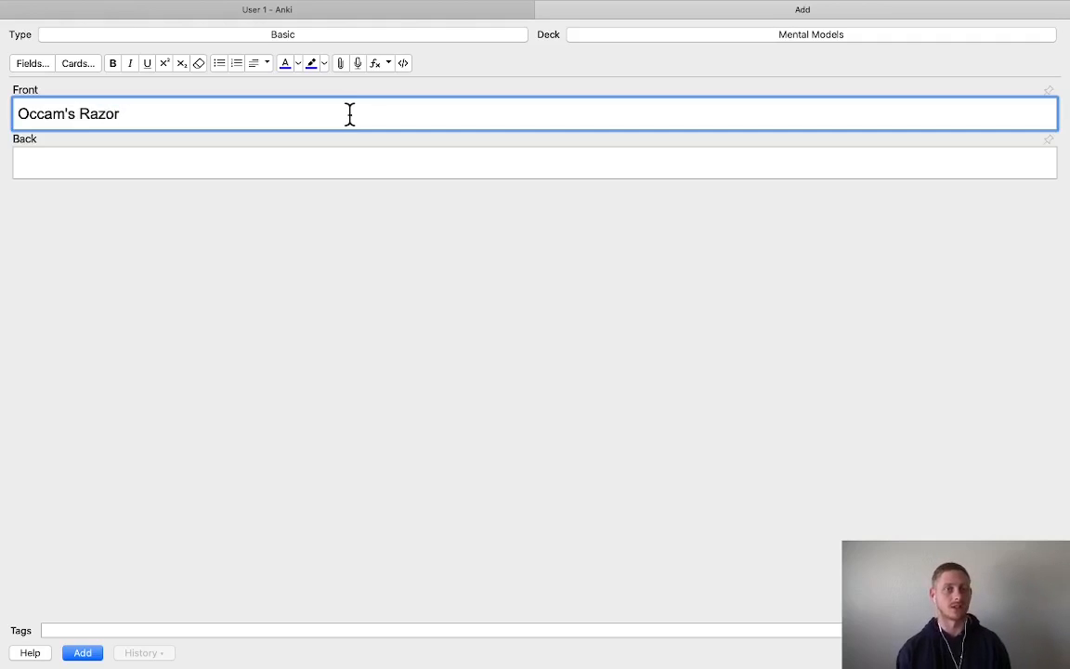
Enter "All things being equal, the simplest solution tends to be the best" in the Back field
{"action": "key", "text": "Tab"}
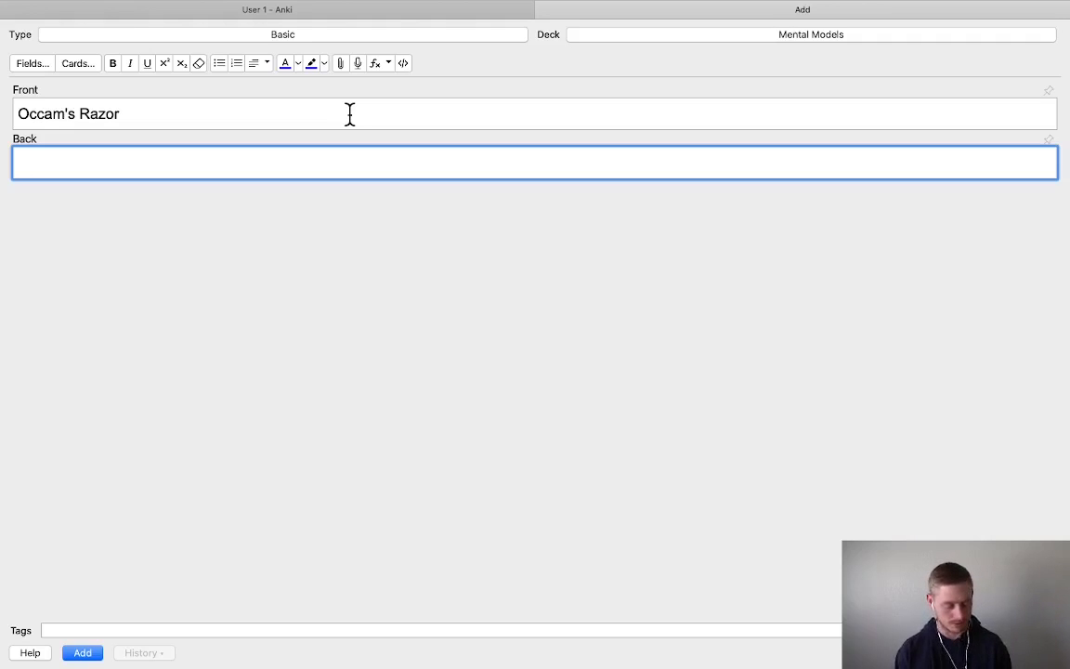
{"action": "type", "text": "All things being equal, the simplest solution ten"}
{"action": "key", "text": "BackSpace"}
{"action": "key", "text": "BackSpace"}
{"action": "key", "text": "BackSpace"}
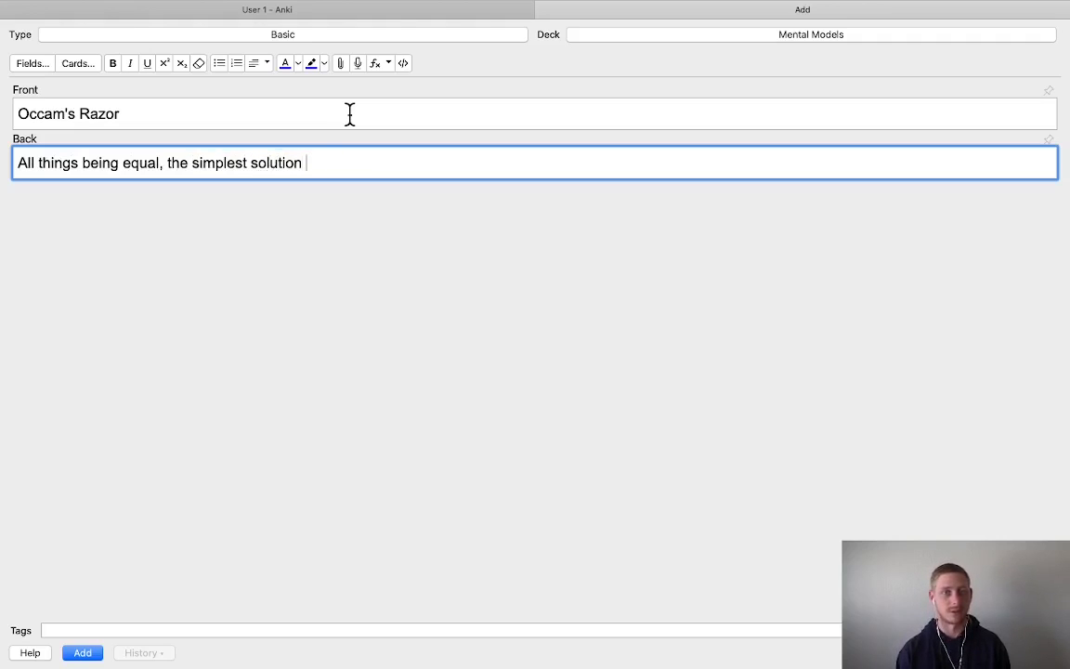
{"action": "type", "text": "tens"}
{"action": "key", "text": "BackSpace"}
{"action": "type", "text": "ds to be"}
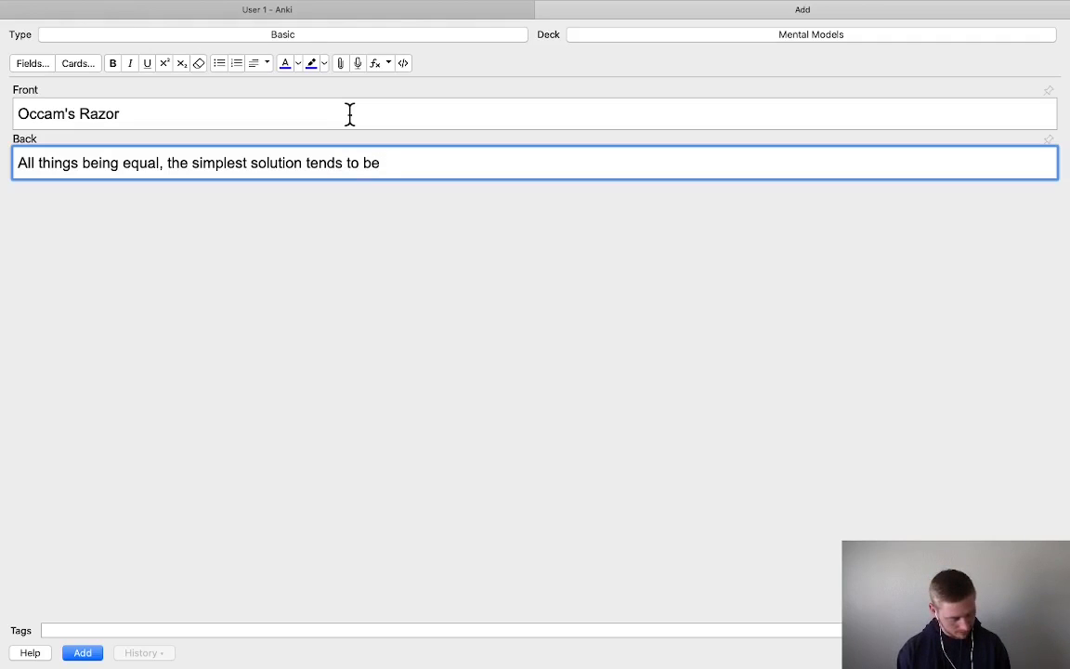
{"action": "type", "text": "the best"}
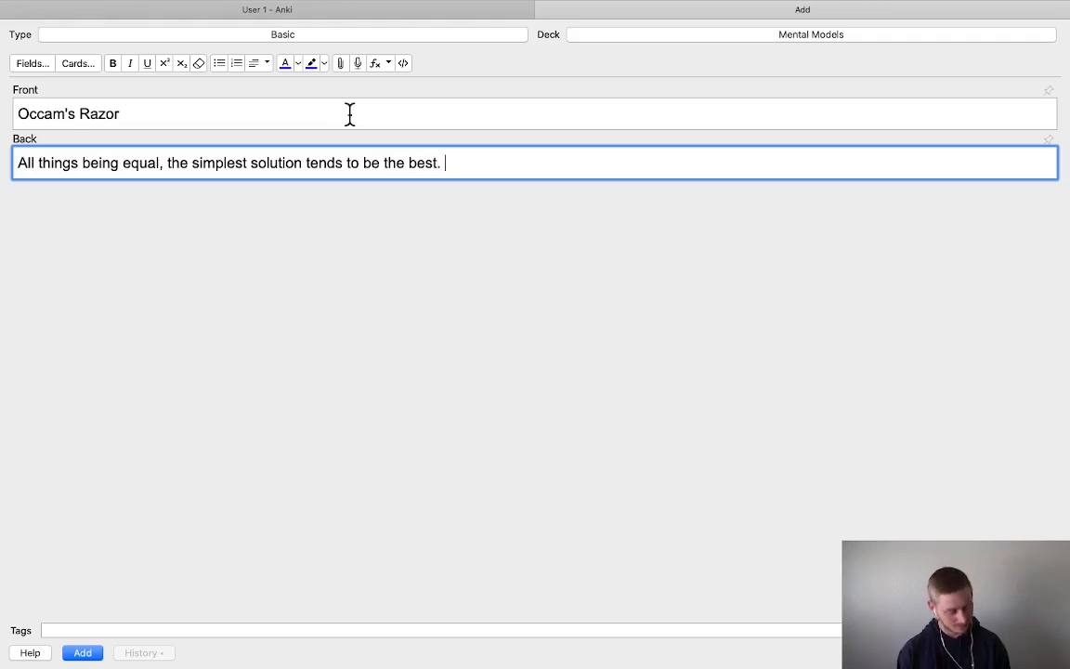
Continue the Back text with "We should discard the things which are unkownable and unimportant."
{"action": "type", "text": ". We should"}
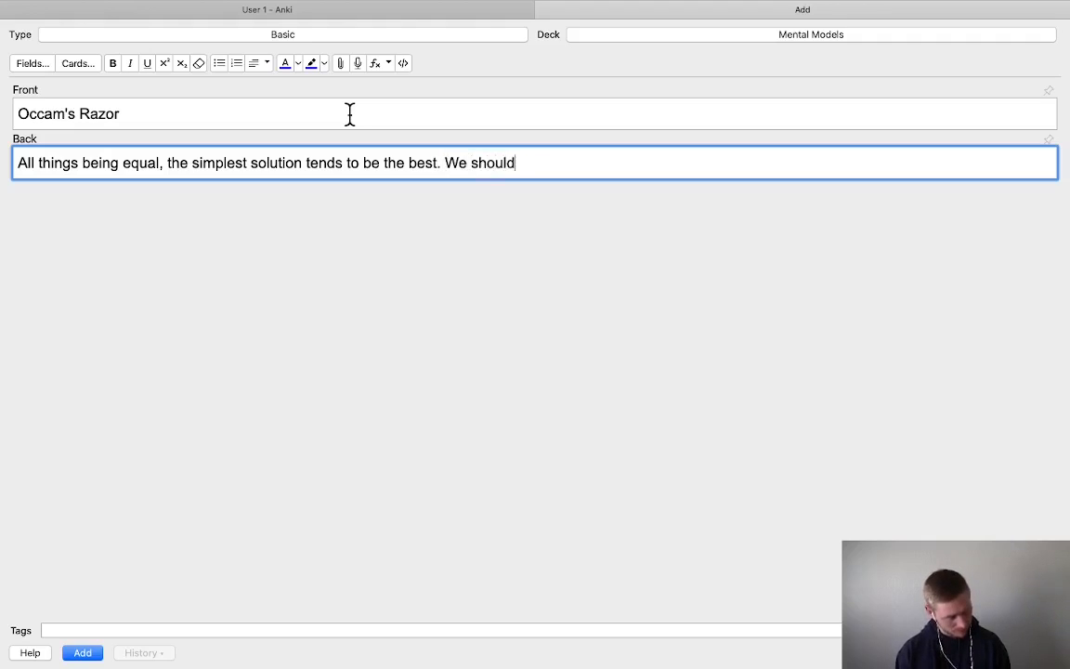
{"action": "type", "text": " discard the thin"}
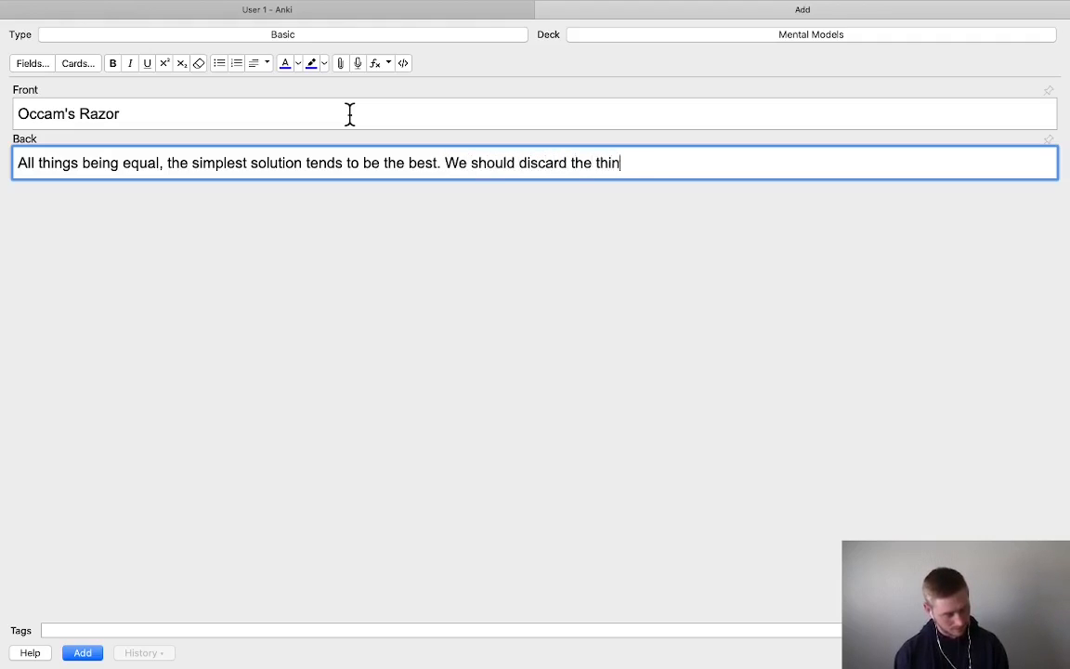
{"action": "type", "text": "gs which are un"}
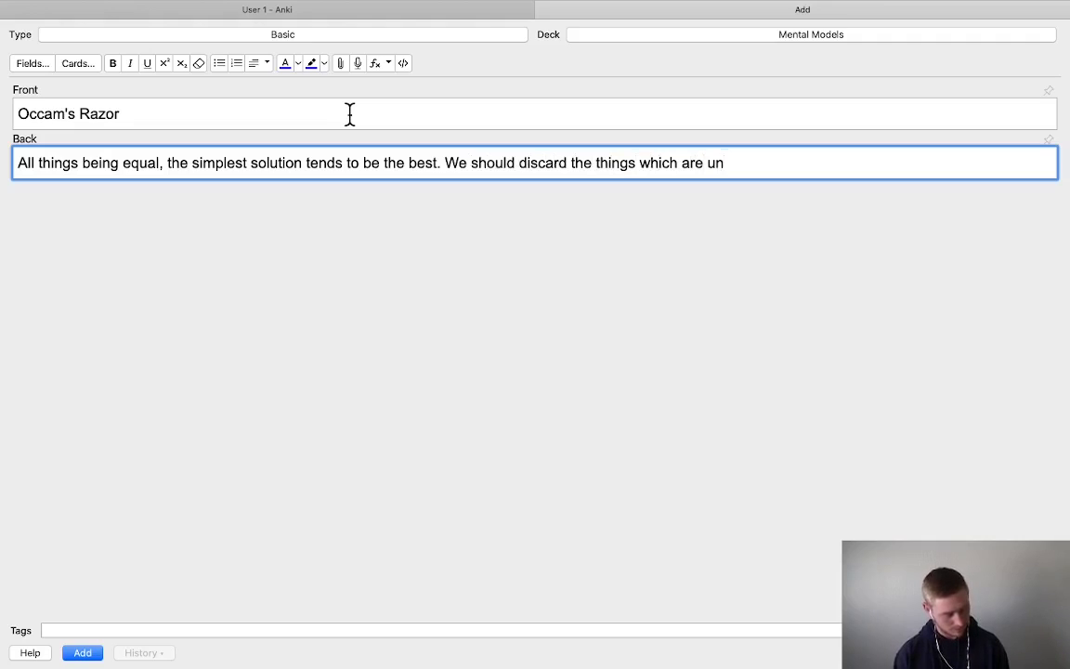
{"action": "type", "text": "kownable and i"}
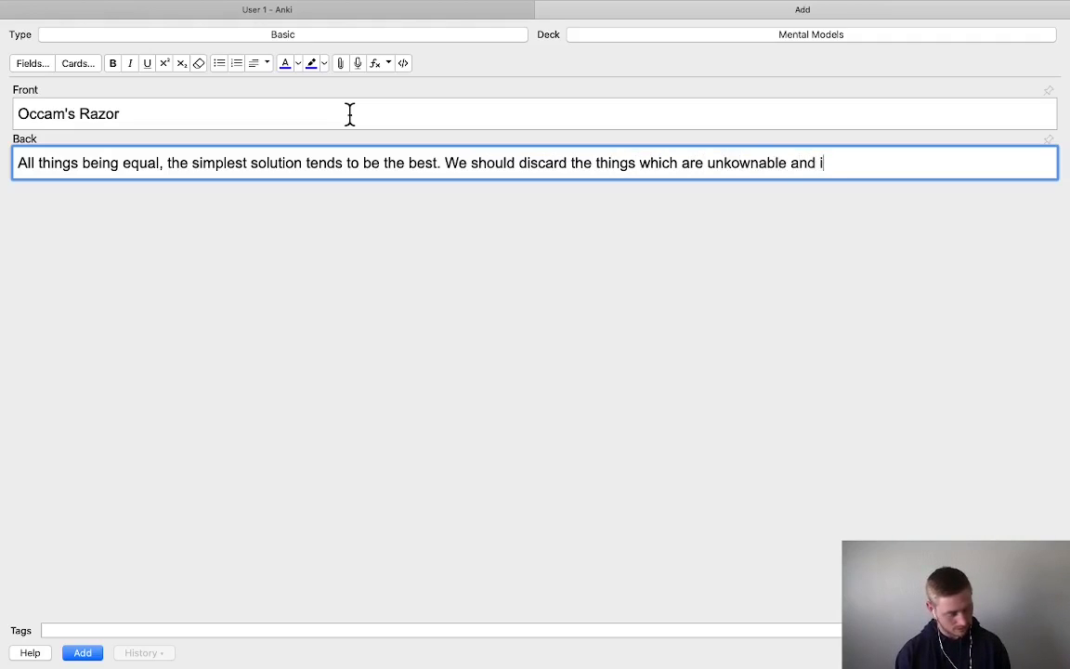
{"action": "key", "text": "BackSpace"}
{"action": "type", "text": "unimp"}
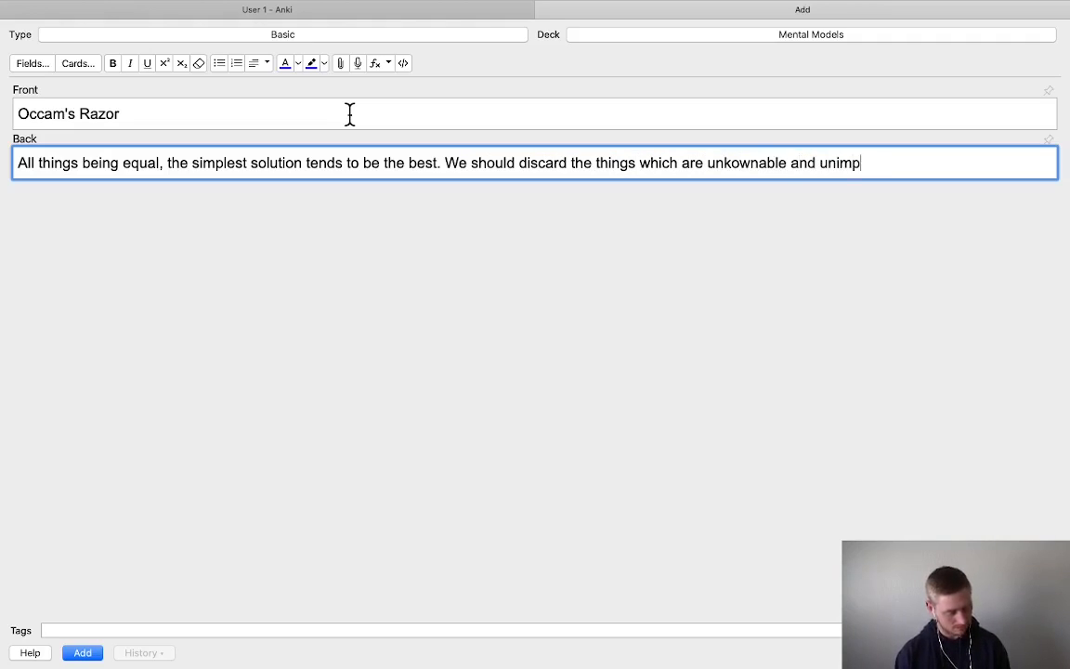
{"action": "type", "text": "ortant. Just be"}
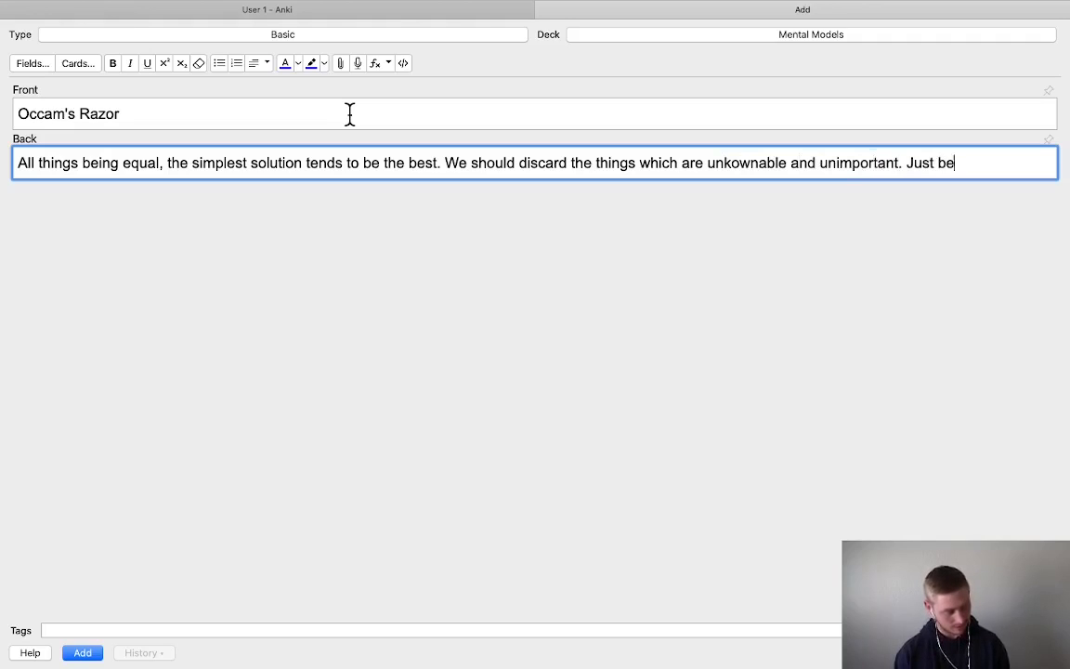
Finish the Back text with "Just because something is complicated, it does not mean it is worth anything. Keep everything simple." and add the note
{"action": "type", "text": "cause something is s"}
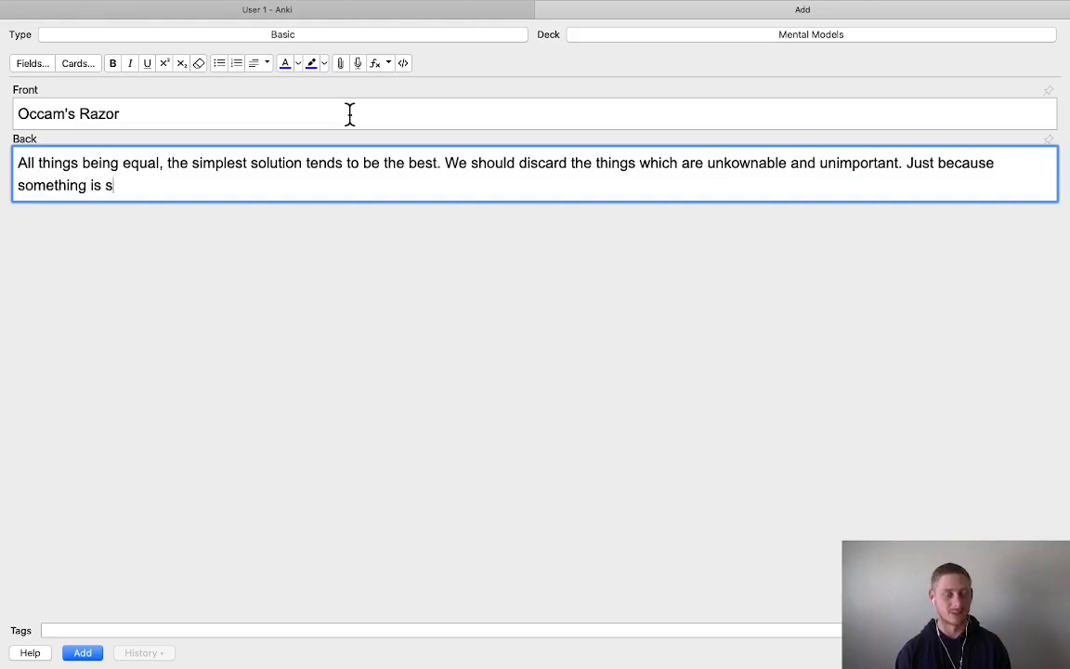
{"action": "key", "text": "BackSpace"}
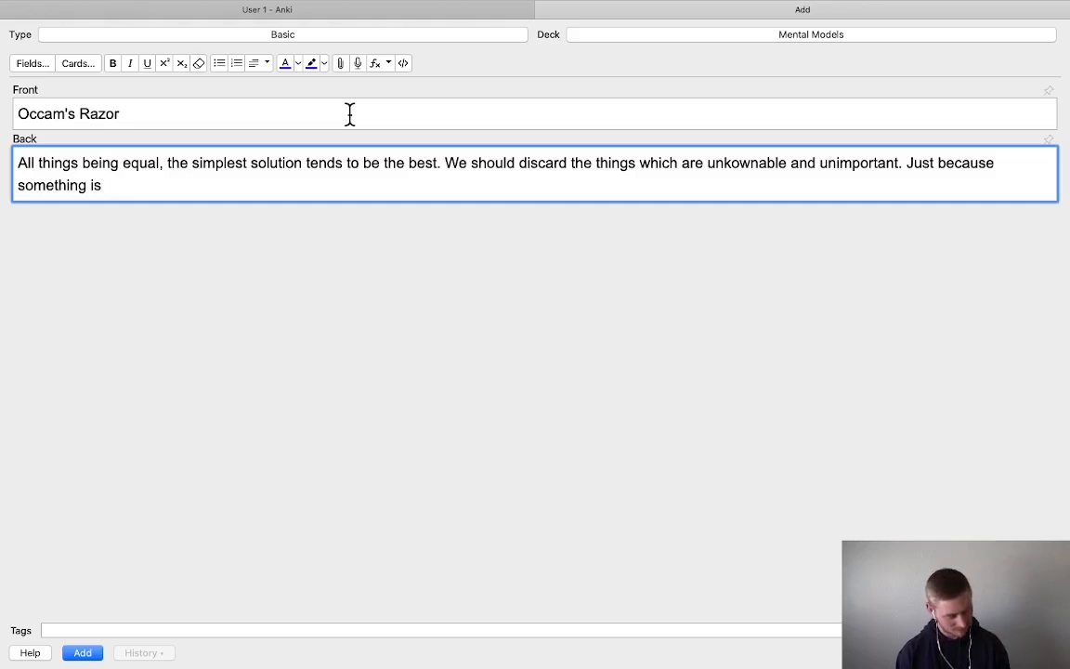
{"action": "type", "text": "com"}
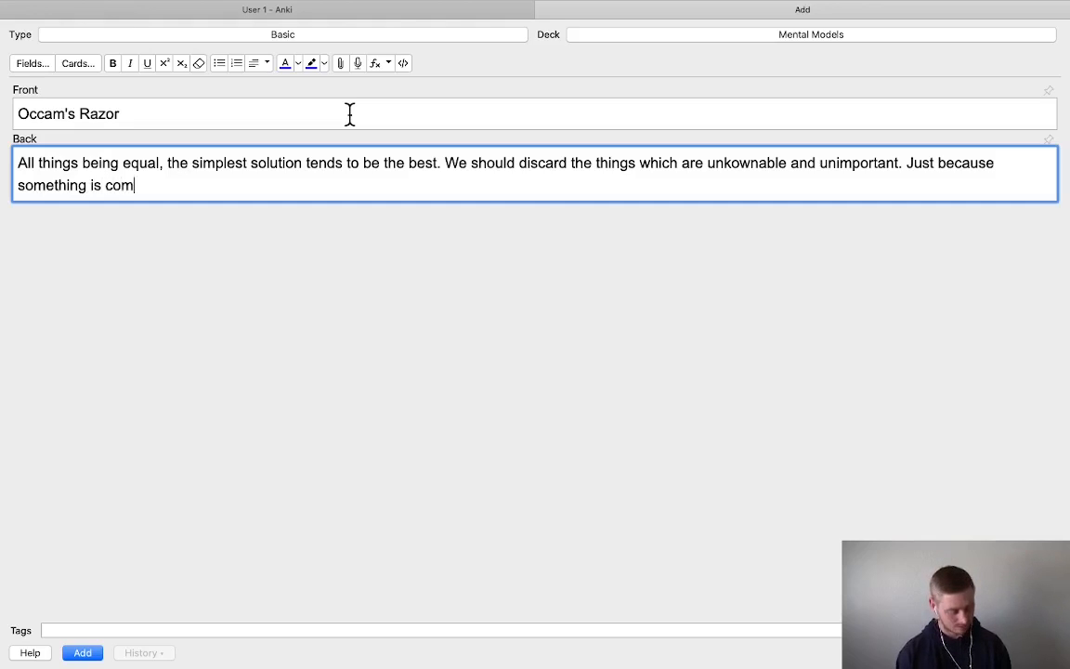
{"action": "type", "text": "plicated, it d"}
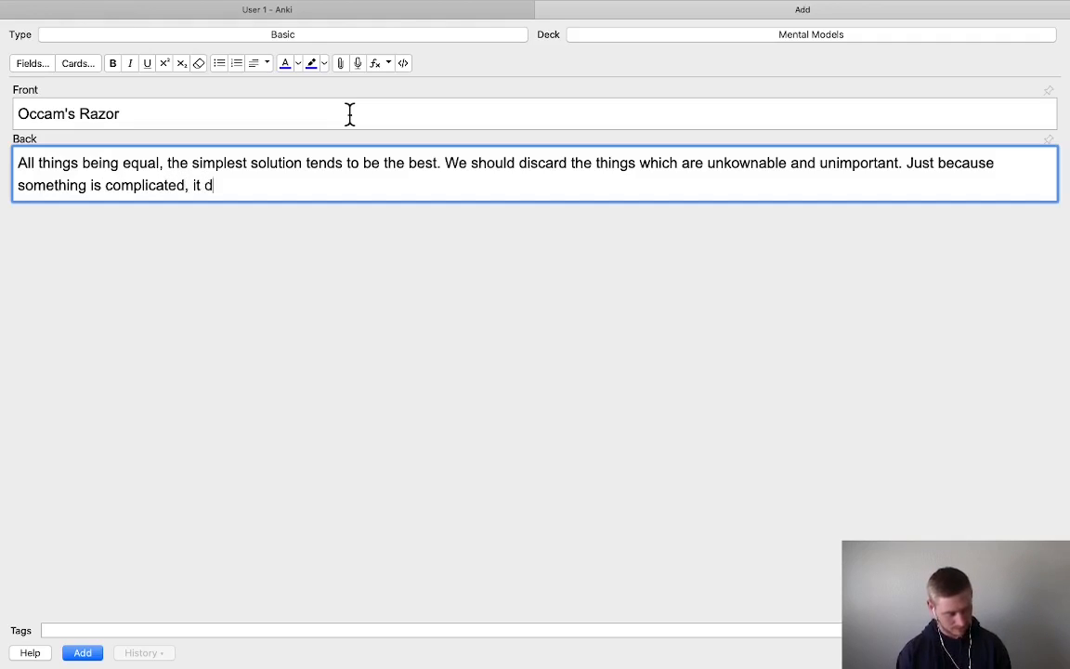
{"action": "type", "text": "oes not mean it is"}
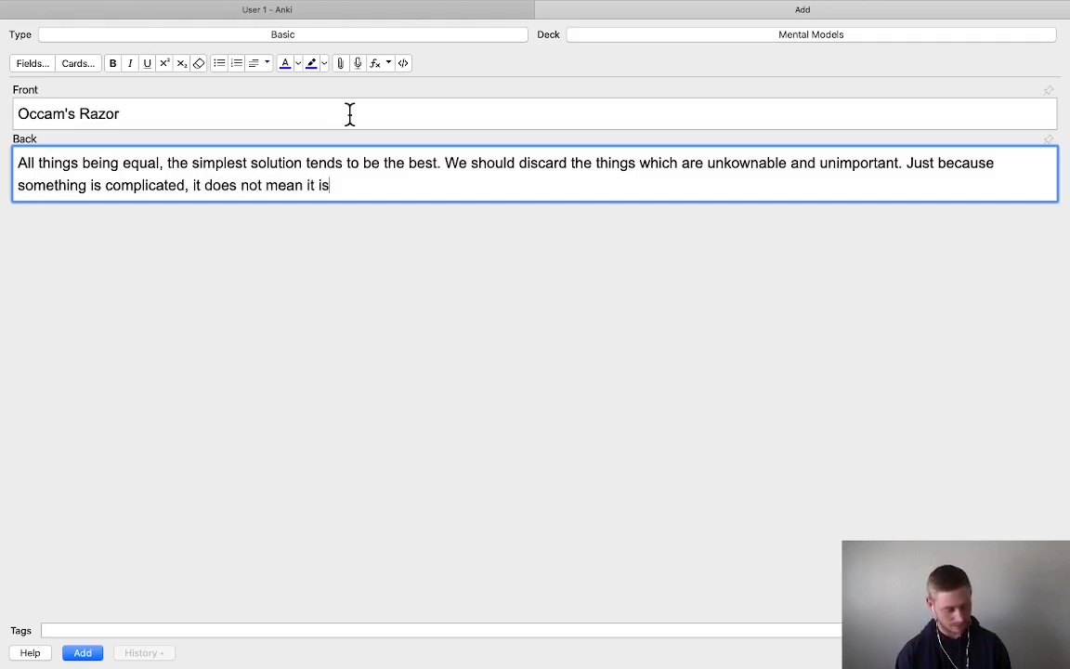
{"action": "type", "text": " worth anything. "}
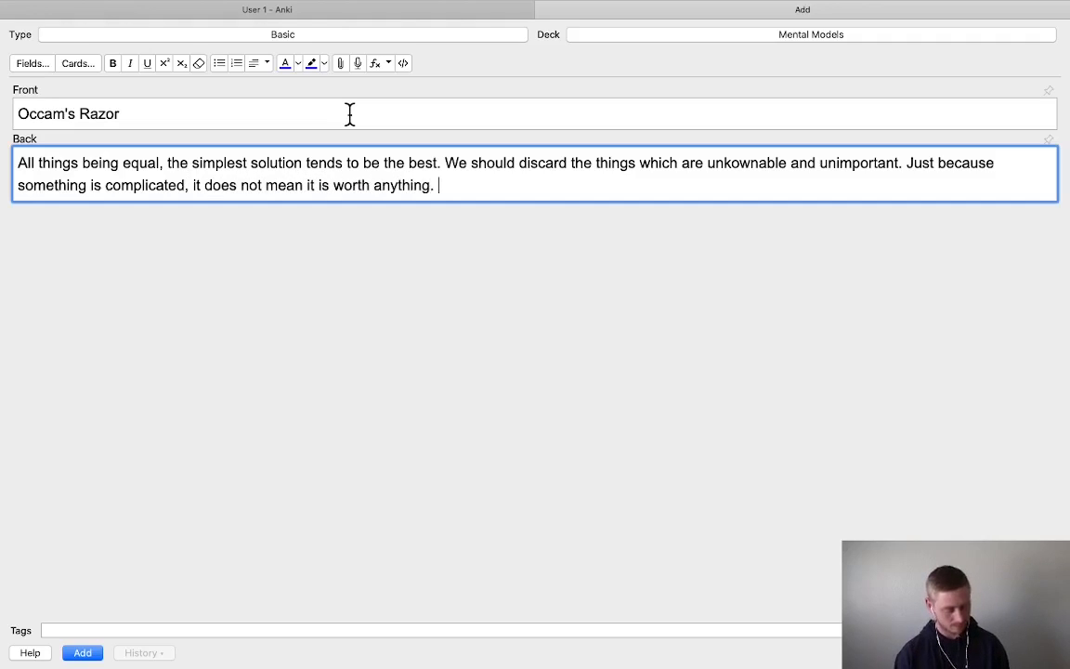
{"action": "type", "text": "Keep everything simple."}
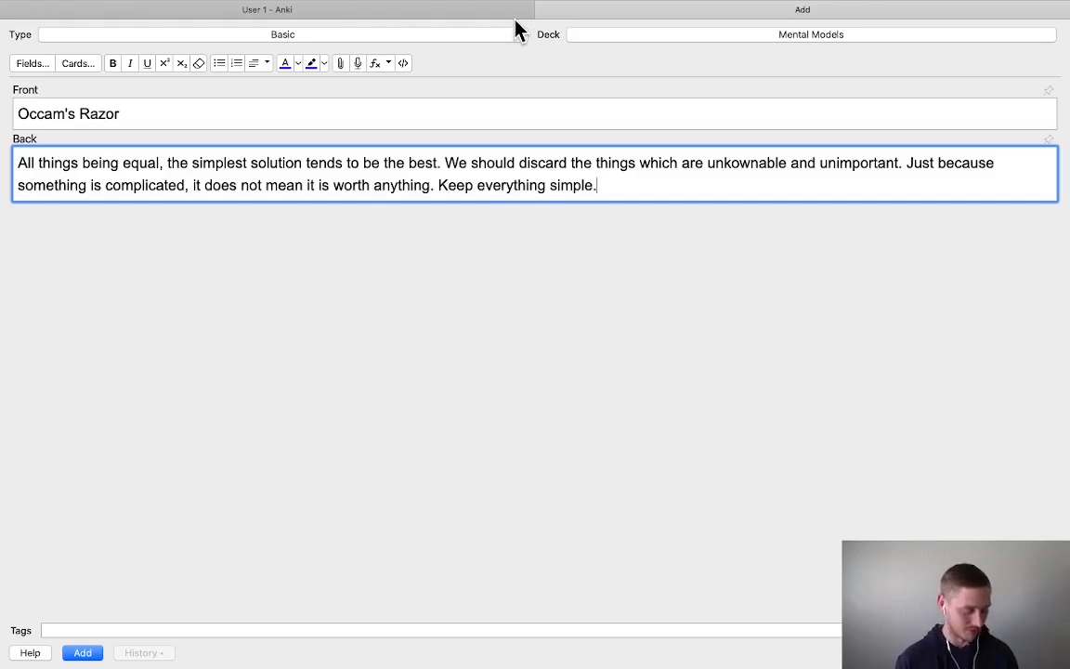
{"action": "left_click", "coordinate": [98, 654]}
Enter "Survivorship Bias" in the Front field of the new note and go to its Back field
{"action": "type", "text": "Survivorship Bias"}
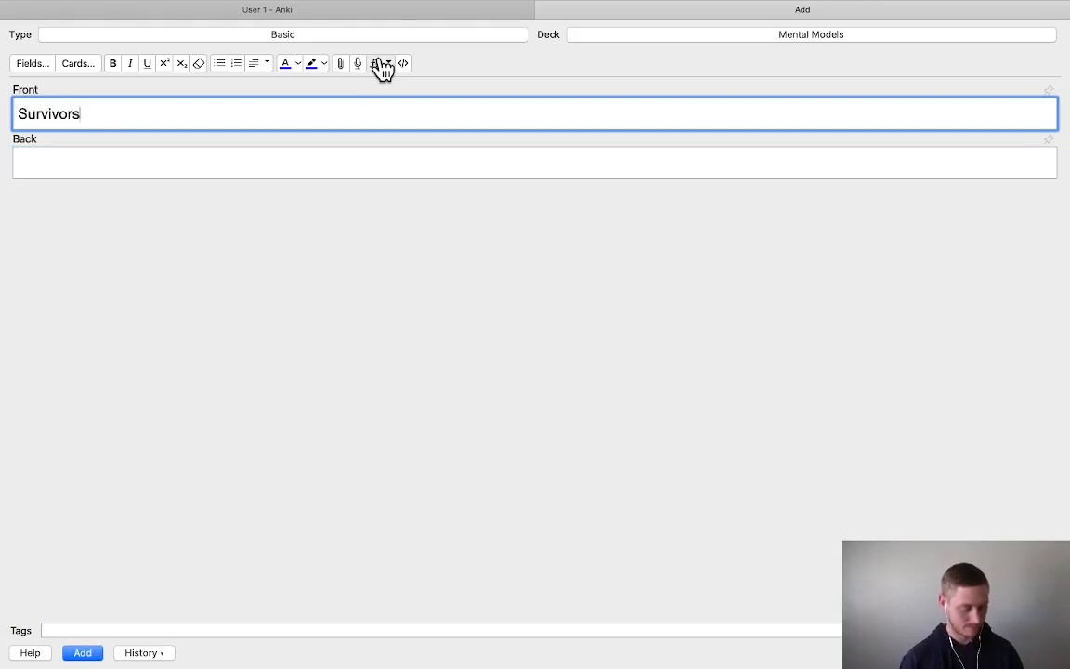
{"action": "key", "text": "Tab"}
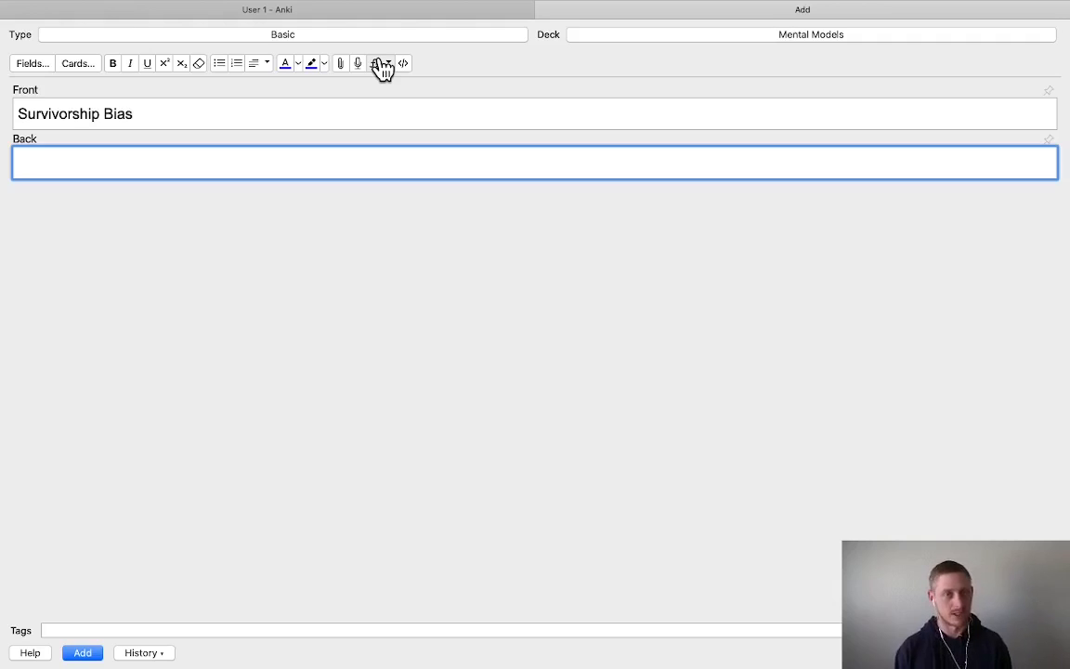
Enter "We tend to focus on the survivors and the winners for our information and discount the losers." in the Back field
{"action": "type", "text": "We"}
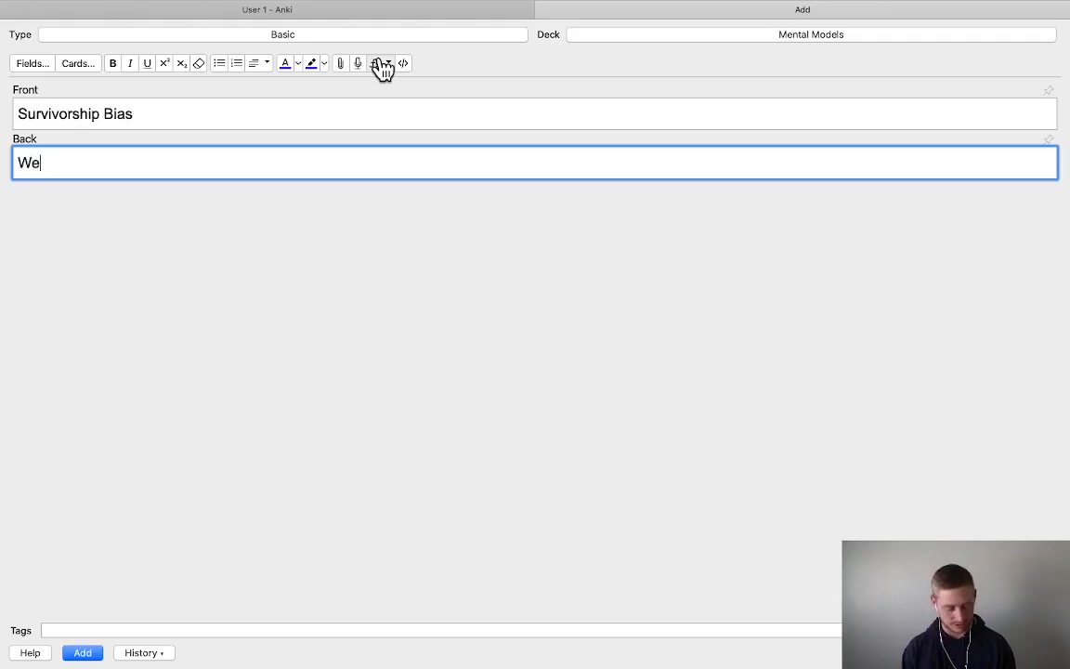
{"action": "type", "text": " tend to foc"}
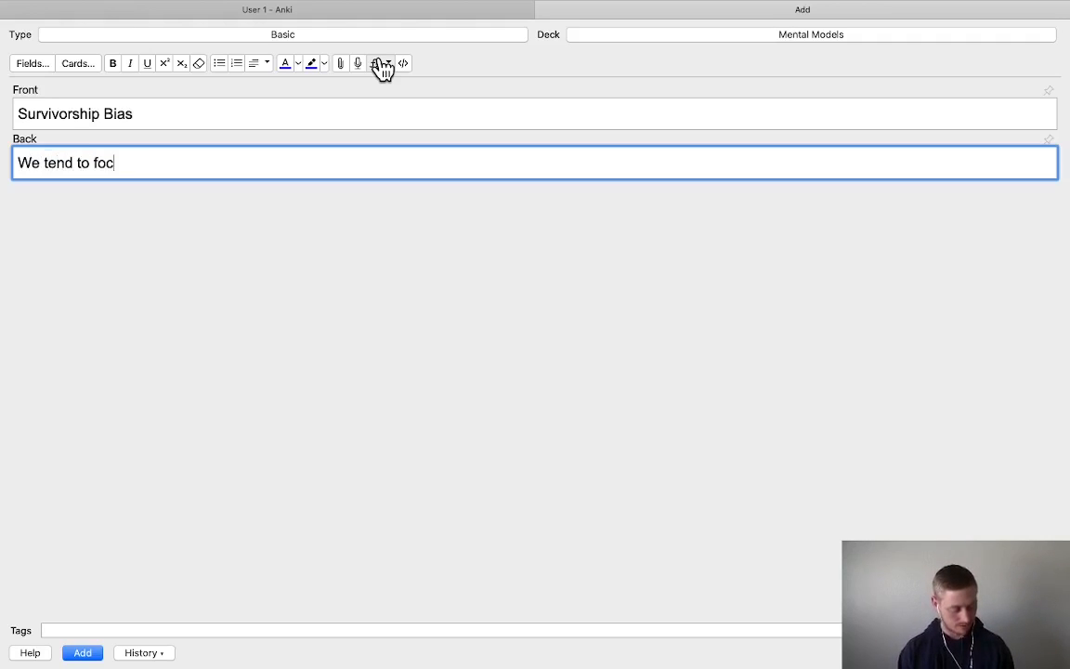
{"action": "type", "text": "us on the su"}
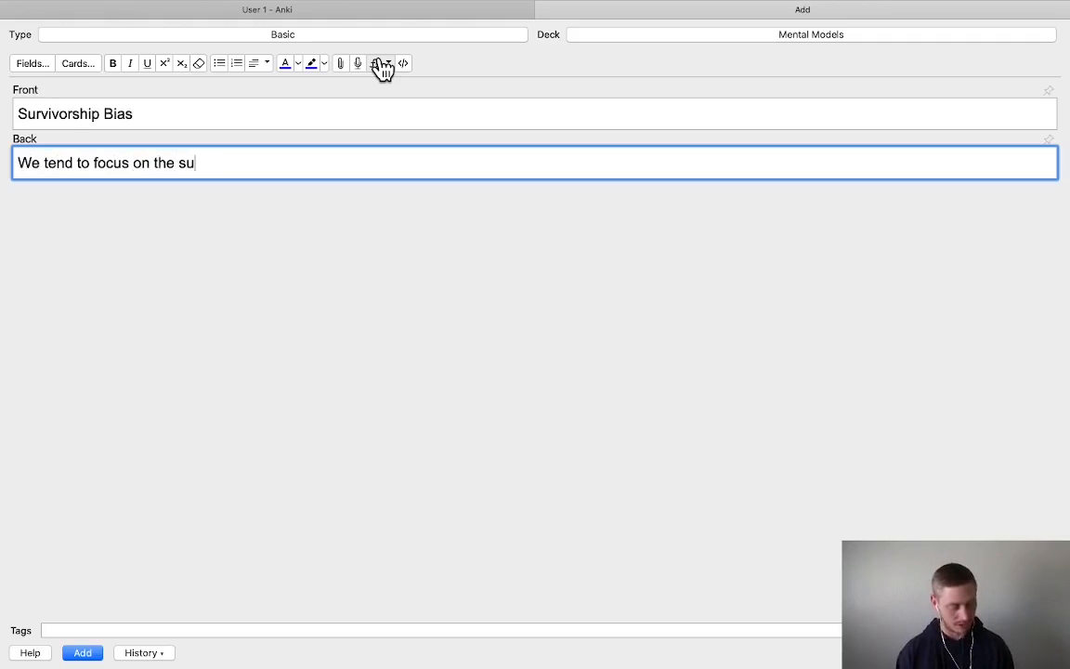
{"action": "type", "text": "rvivors "}
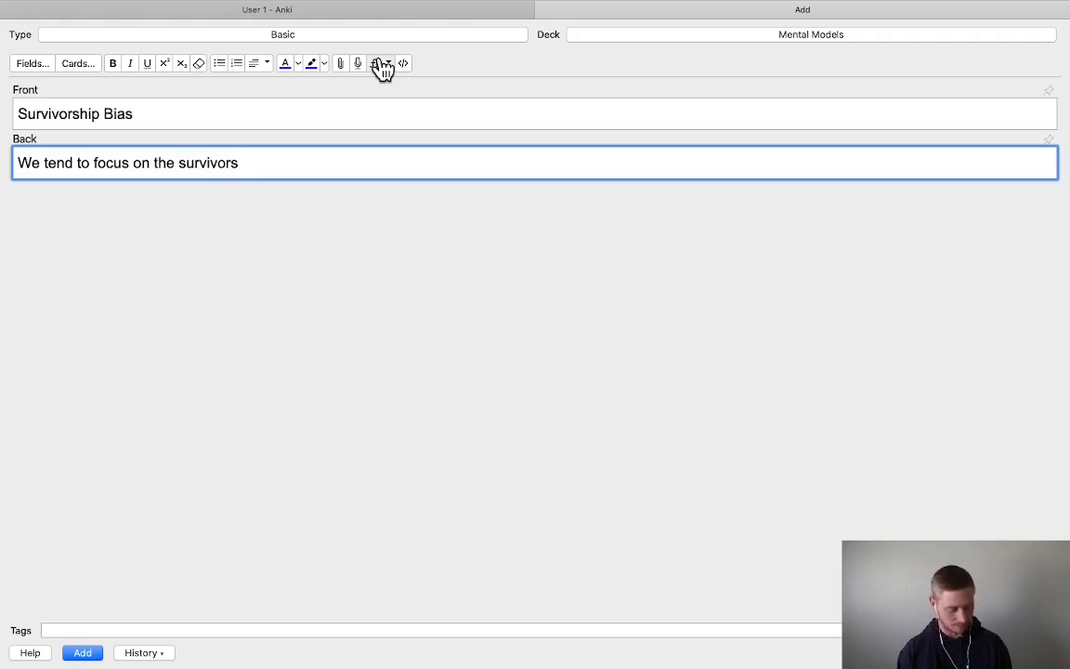
{"action": "type", "text": "and"}
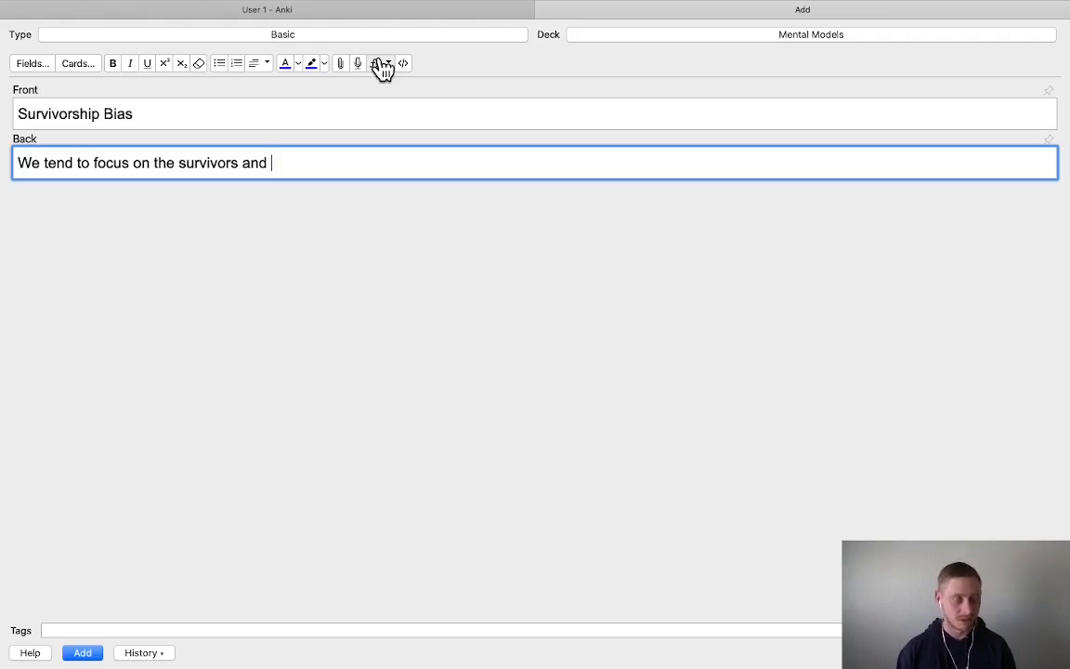
{"action": "type", "text": "the winners for our information and discount the losers."}
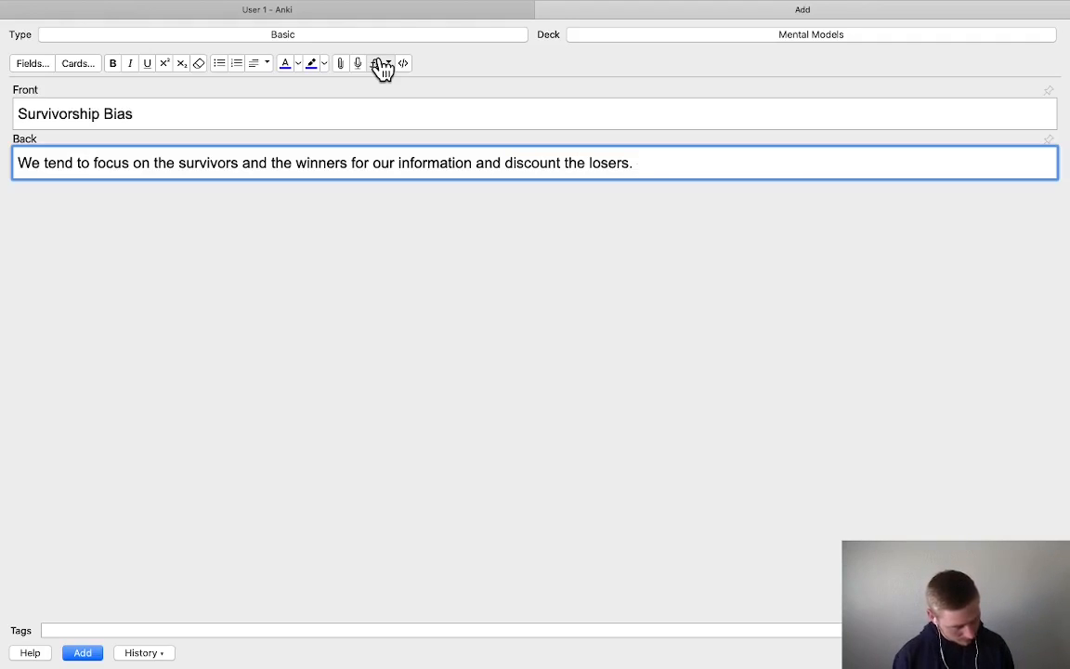
Continue the Back text with "If there are many succeful bars in your area, you mya think about opening one yourself"
{"action": "type", "text": "If there are many succeful bars in your area,"}
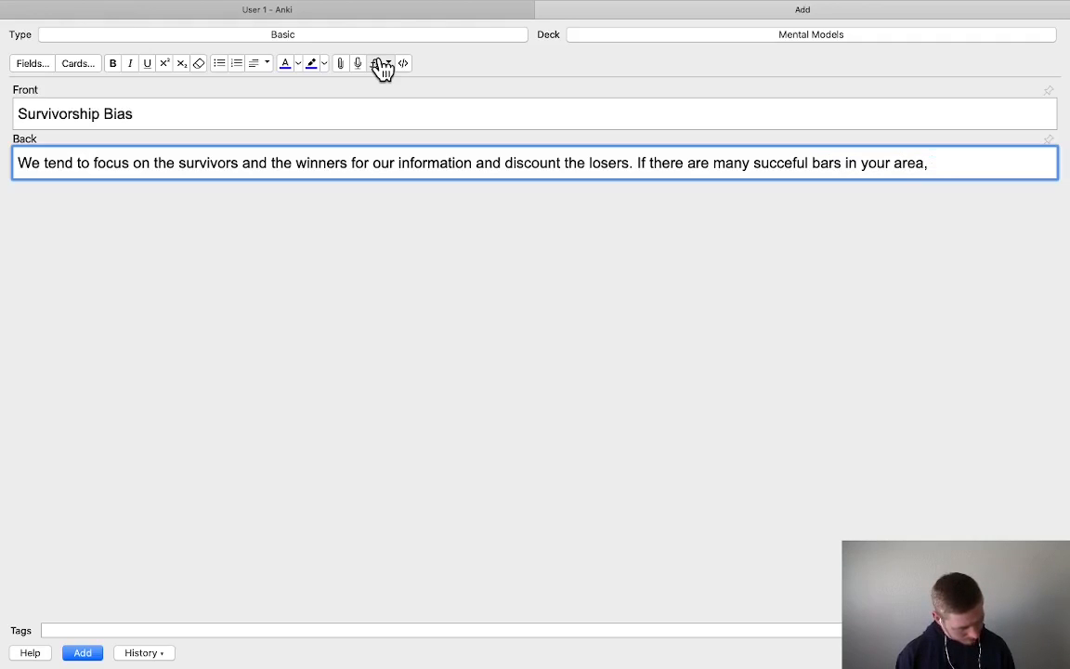
{"action": "type", "text": "you mya thi"}
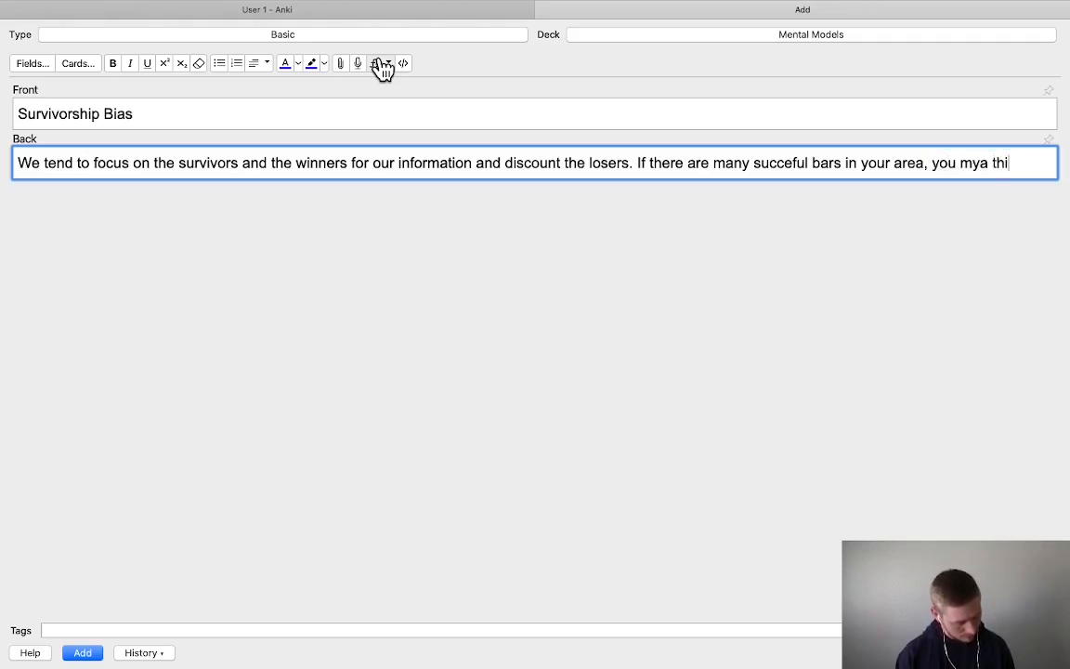
{"action": "type", "text": "nk about a"}
{"action": "key", "text": "BackSpace"}
{"action": "type", "text": "opening"}
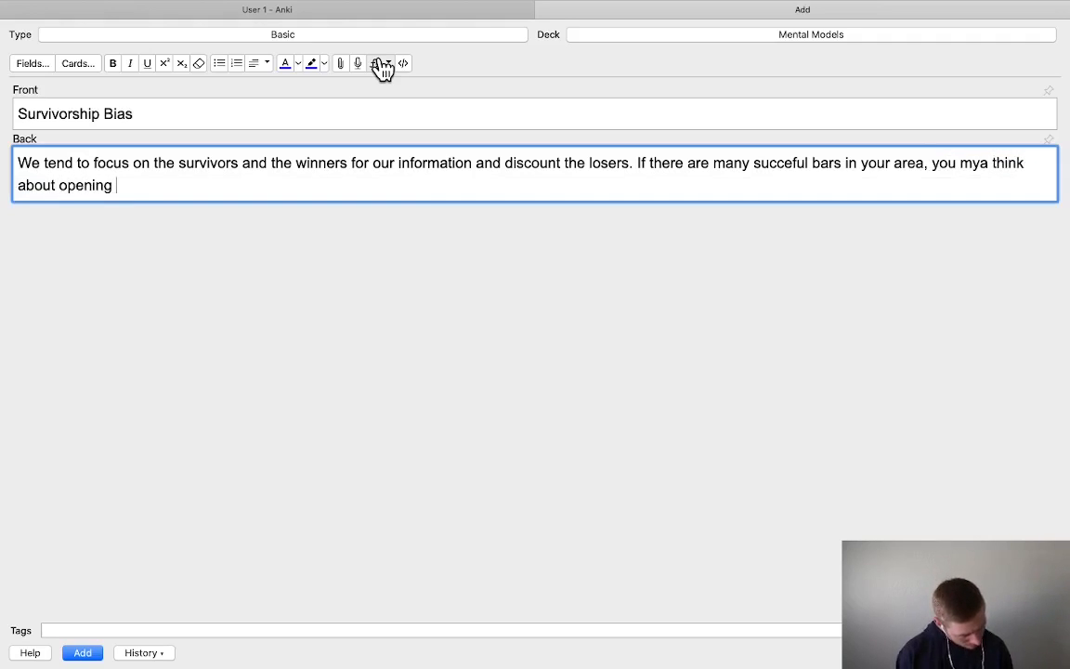
{"action": "type", "text": " one your"}
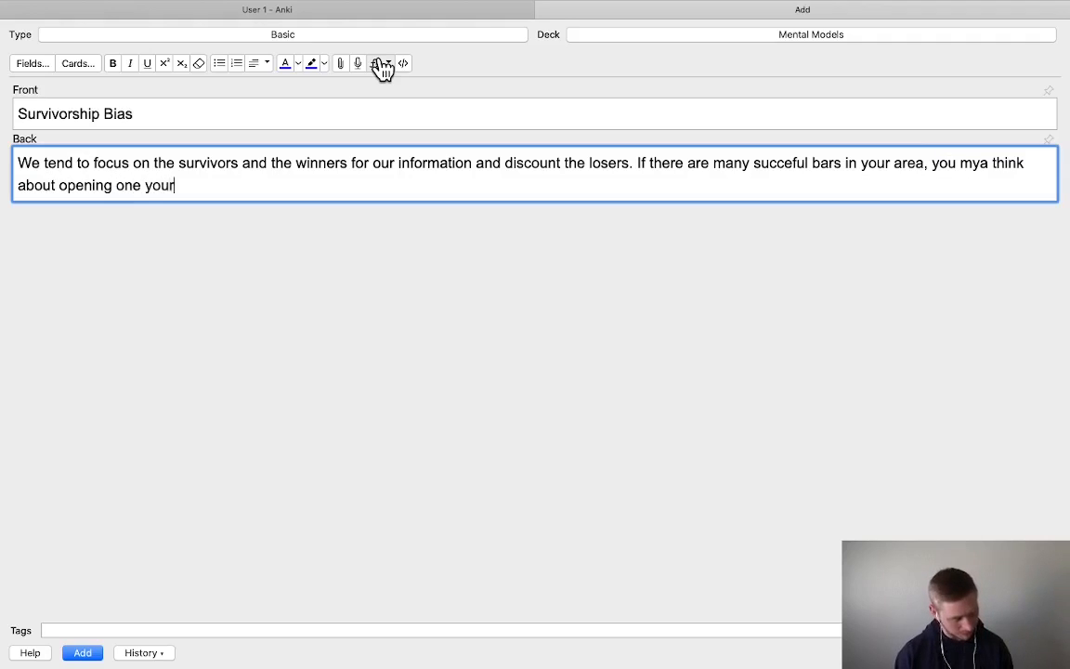
{"action": "type", "text": "self.."}
{"action": "key", "text": "BackSpace"}
{"action": "key", "text": "BackSpace"}
Finish the Back text with ", but the bars which failed are invisible to you, their informatin is lost."
{"action": "type", "text": ", but the"}
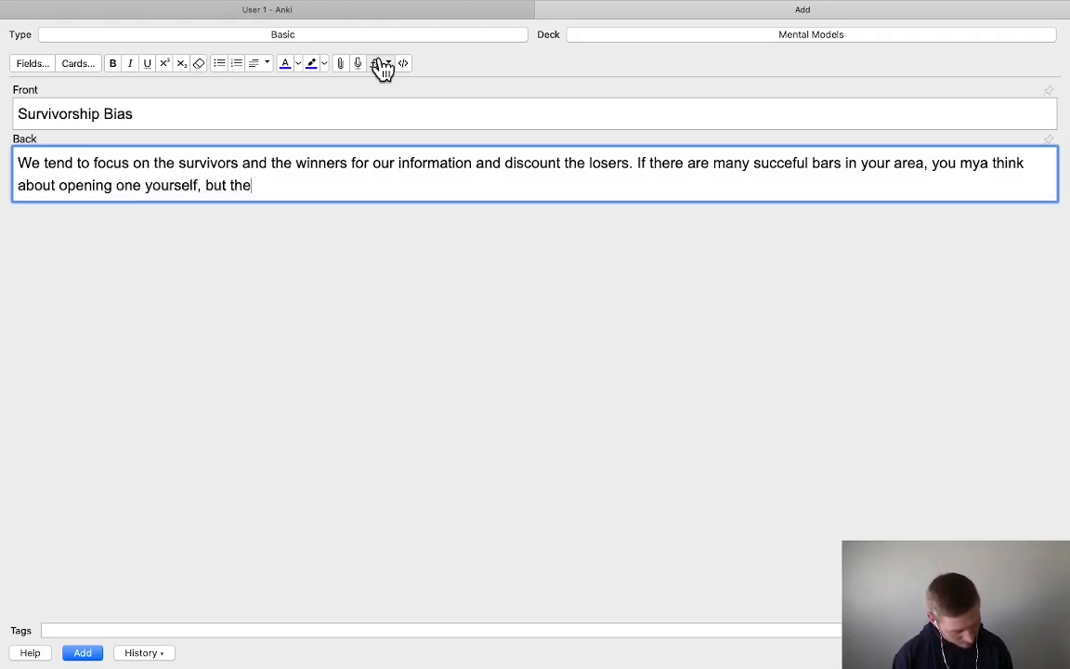
{"action": "type", "text": " bars which failed a"}
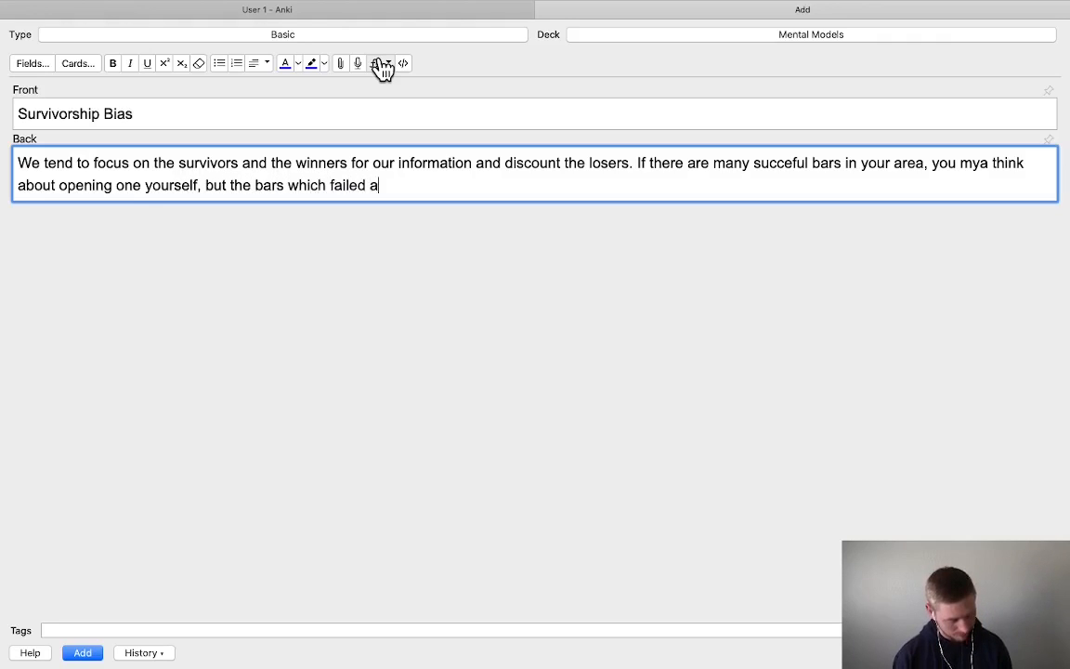
{"action": "type", "text": "re invisiu"}
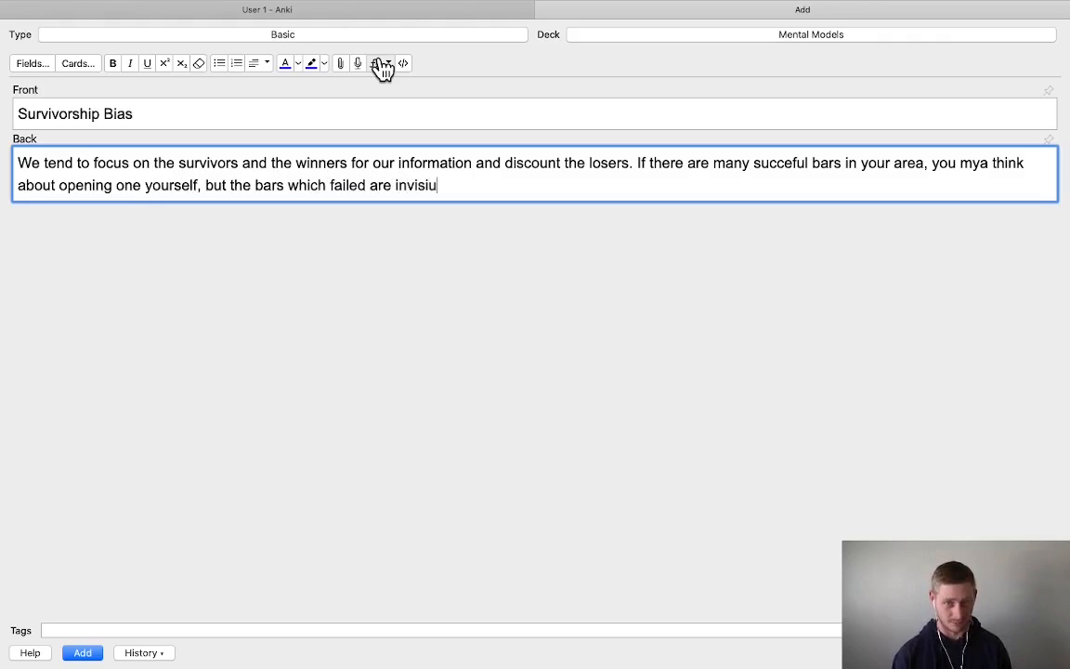
{"action": "key", "text": "BackSpace"}
{"action": "type", "text": "ble to you."}
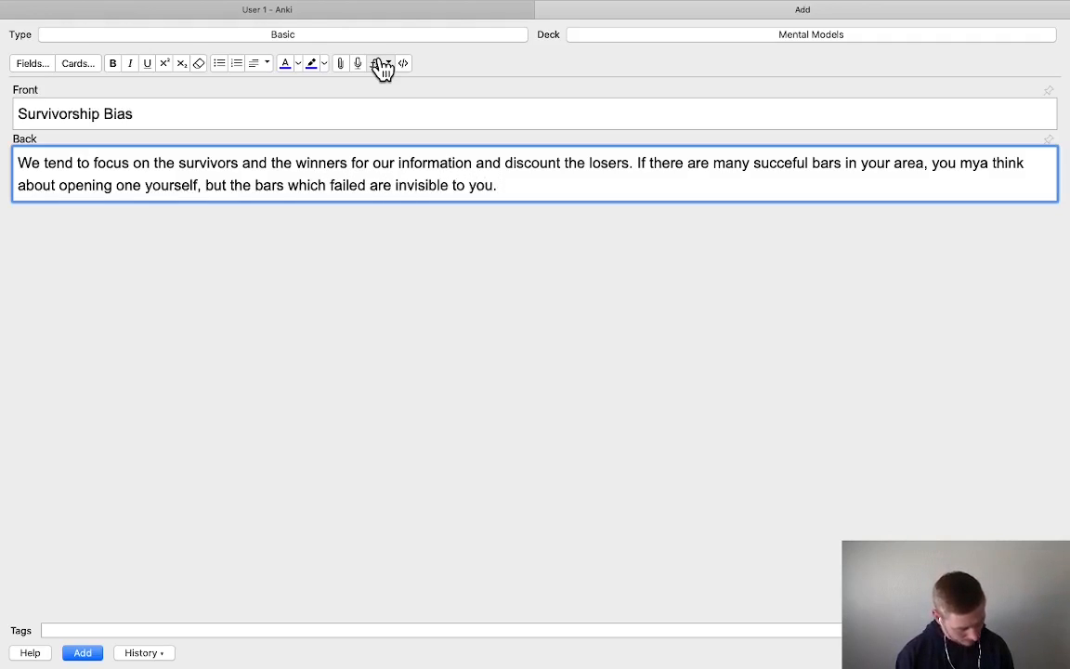
{"action": "key", "text": "BackSpace"}
{"action": "key", "text": "BackSpace"}
{"action": "type", "text": ", "}
{"action": "type", "text": "their infor"}
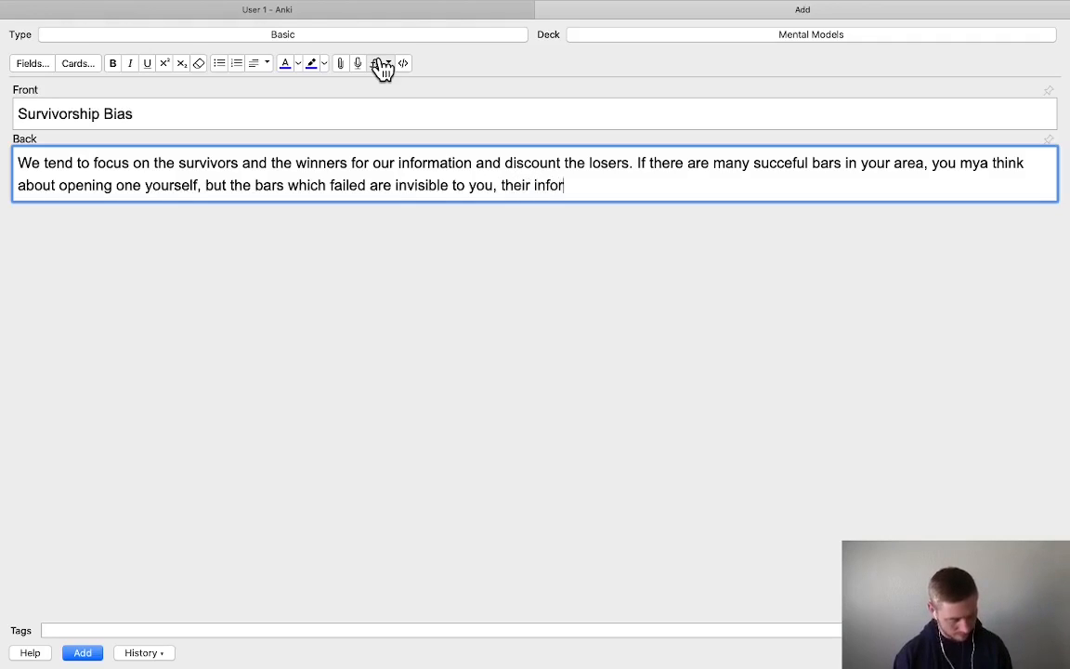
{"action": "type", "text": "matin is lost."}
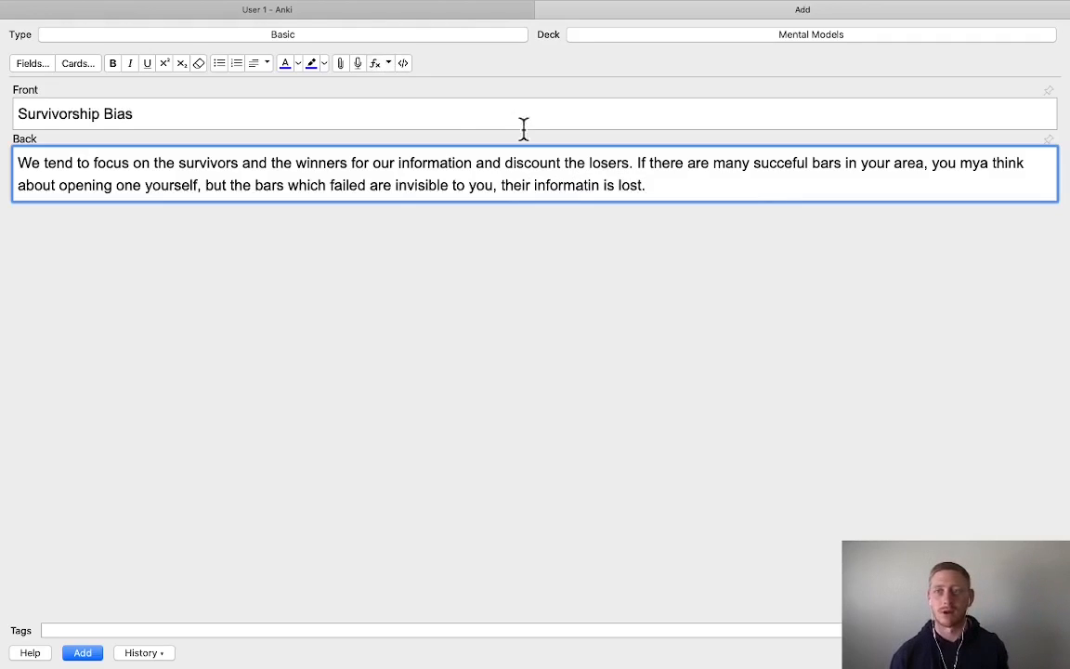
Correct the misspelled "mya" in the Back text to "may" and add the note
{"action": "double_click", "coordinate": [968, 168]}
{"action": "type", "text": "maY"}
{"action": "key", "text": "BackSpace"}
{"action": "type", "text": "y"}
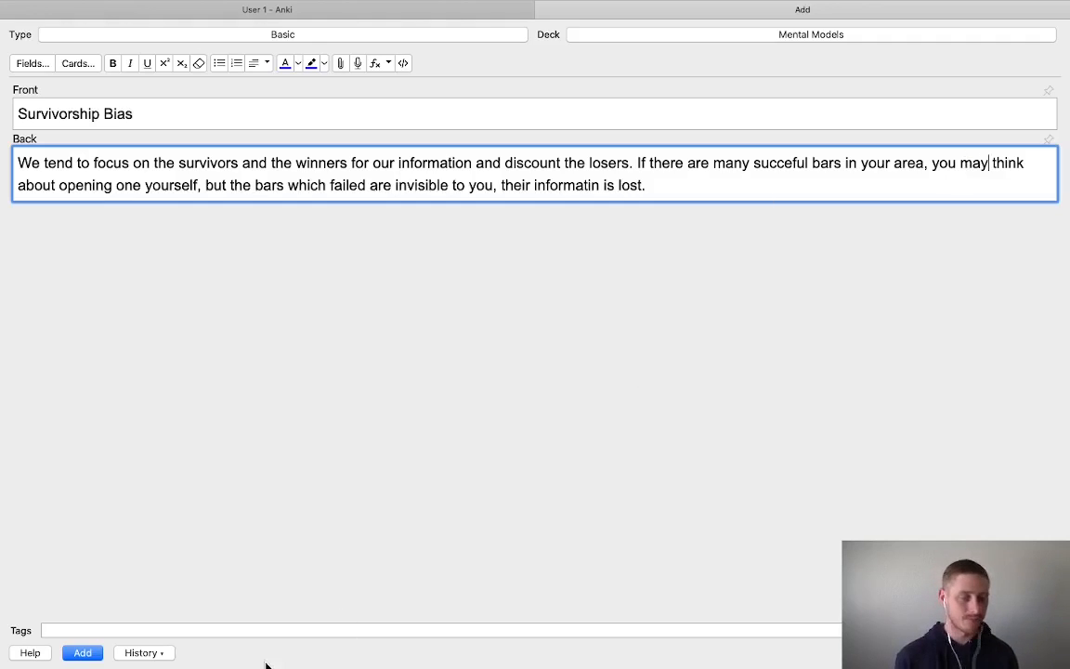
{"action": "left_click", "coordinate": [83, 653]}
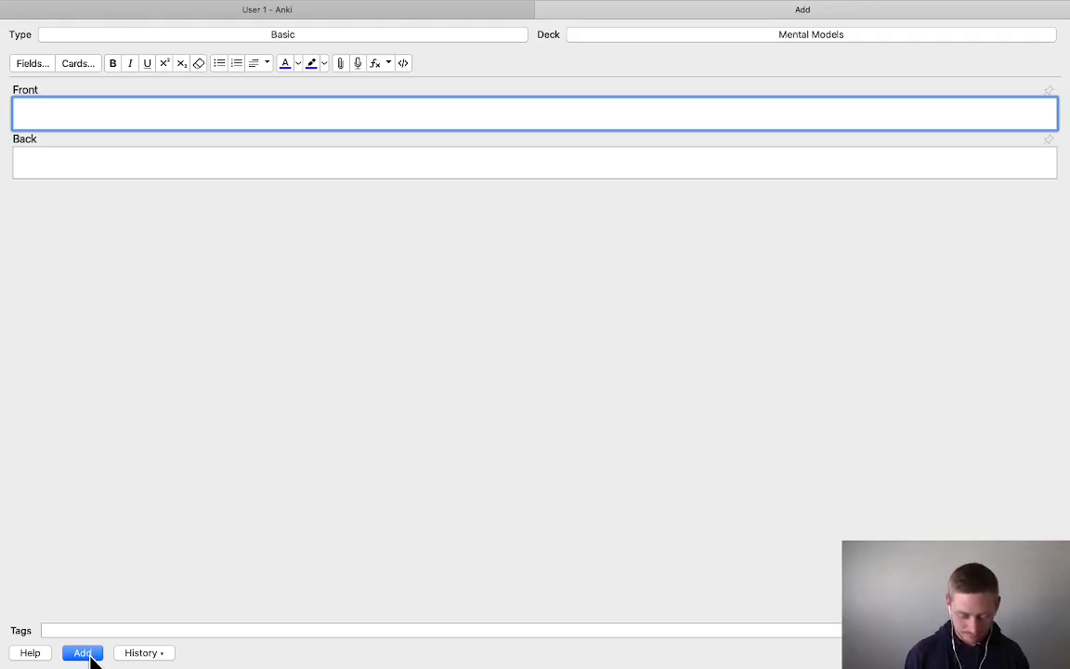
Enter "Reciprocation Theory" in the Front field of the new note and go to its Back field
{"action": "type", "text": "Reciprocation Theory"}
{"action": "key", "text": "Tab"}
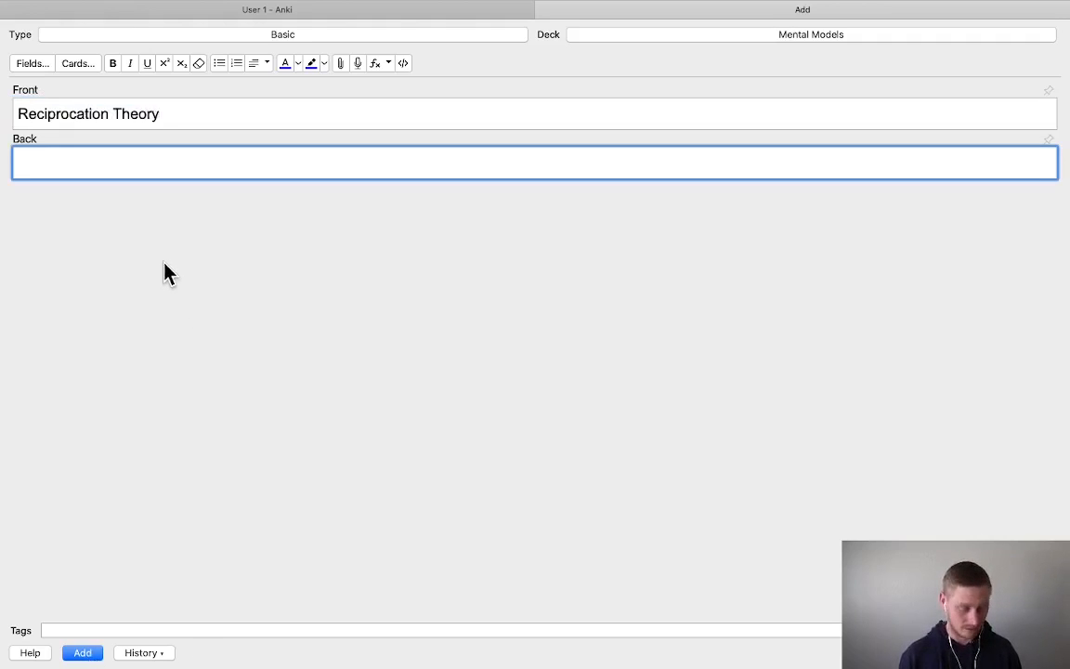
Enter "Reciprocation is the act of doing something nice for somone, with the expectation that they will do something nice in return for you" in the Back field
{"action": "type", "text": "Reciprocation is the act of doing something nice for somone, with the exp"}
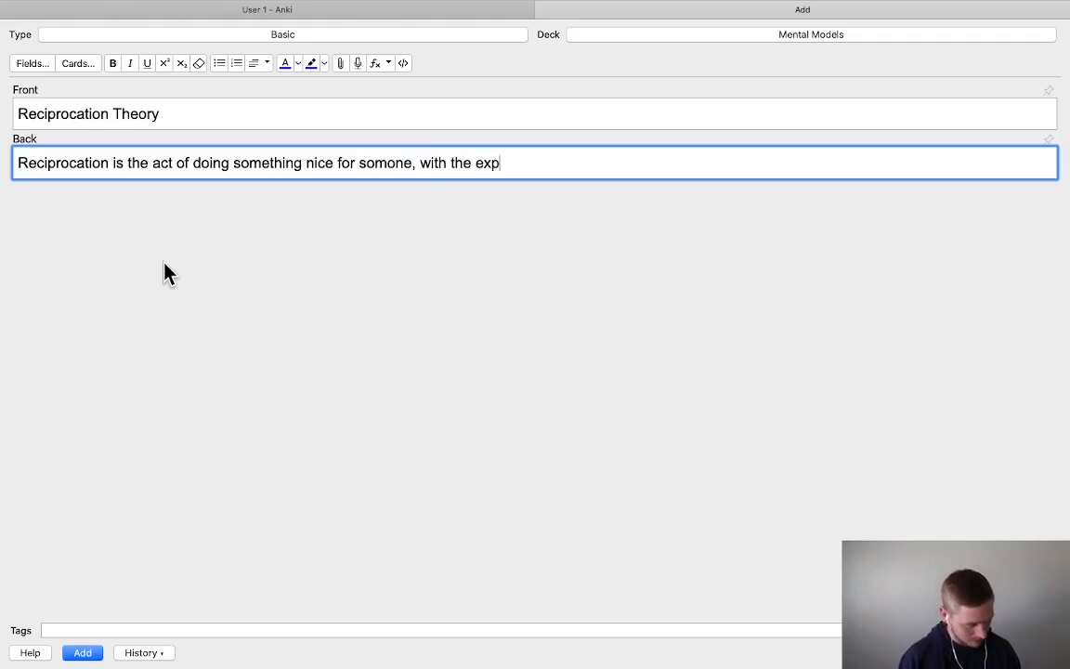
{"action": "type", "text": "ectation that they will do something nice in tr"}
{"action": "key", "text": "BackSpace"}
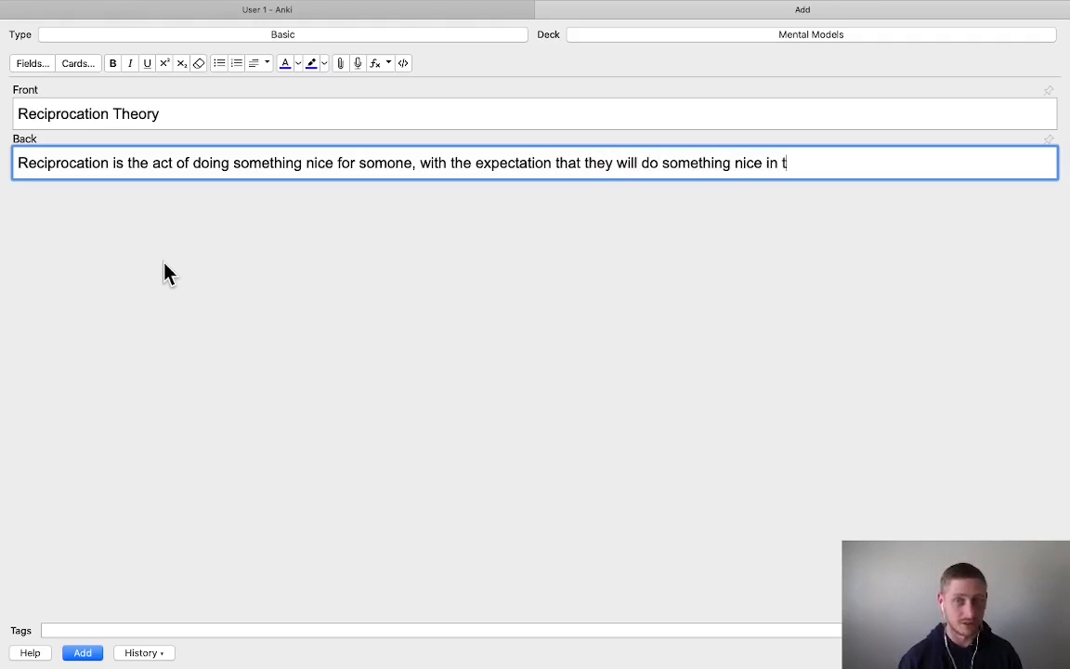
{"action": "key", "text": "BackSpace"}
{"action": "type", "text": "return for you"}
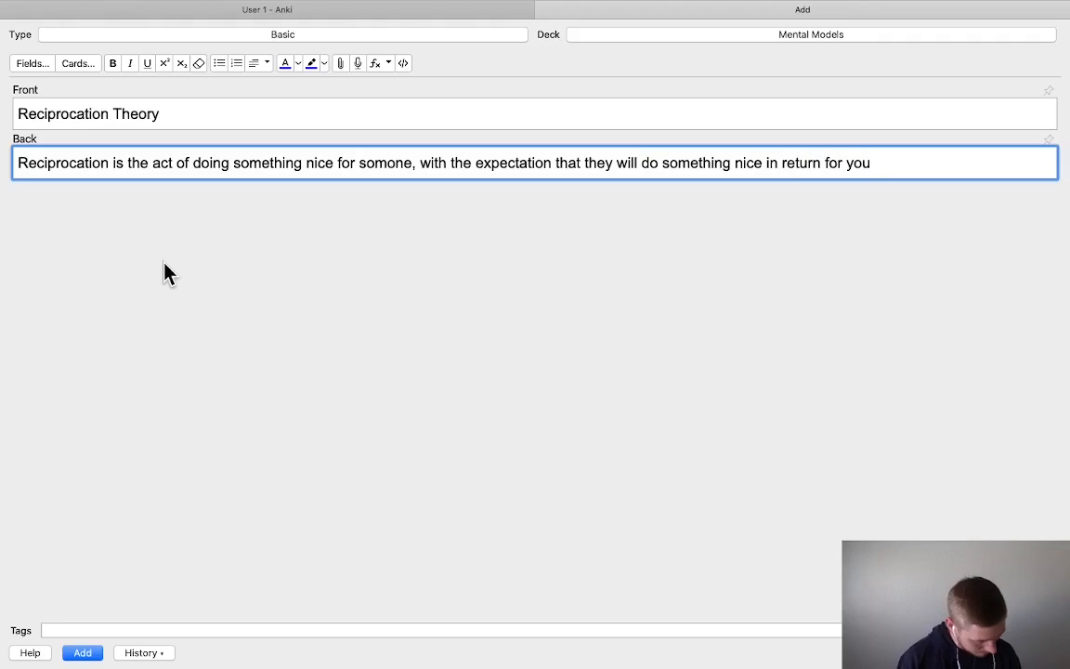
End the first Back sentence with a period and start the second with "One form of reciprocity"
{"action": "type", "text": ". One for  "}
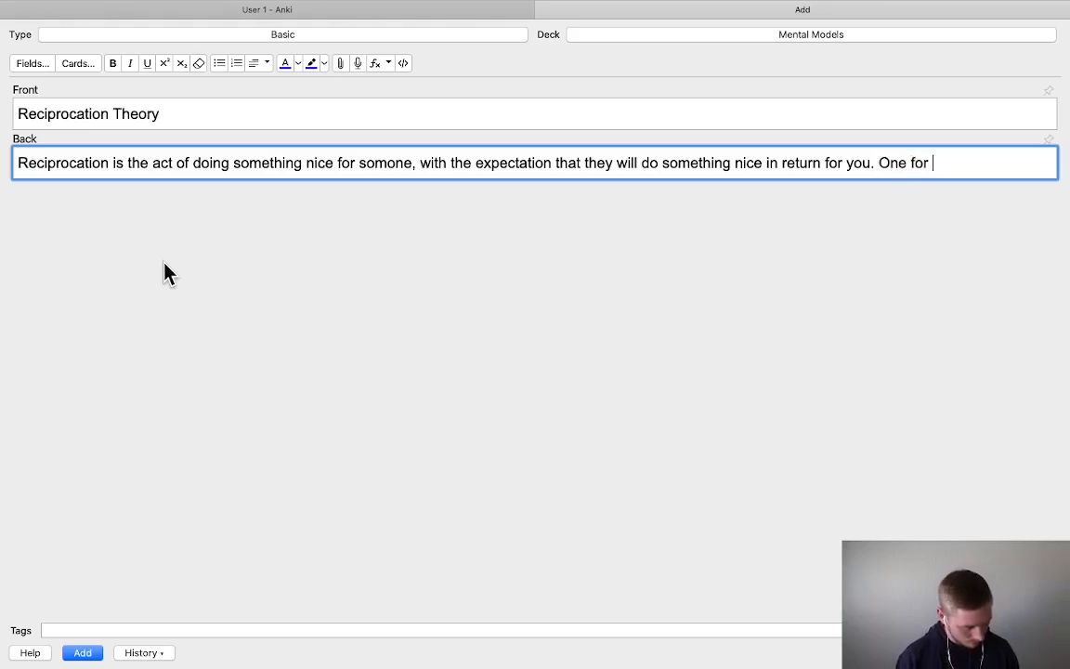
{"action": "type", "text": "of reci"}
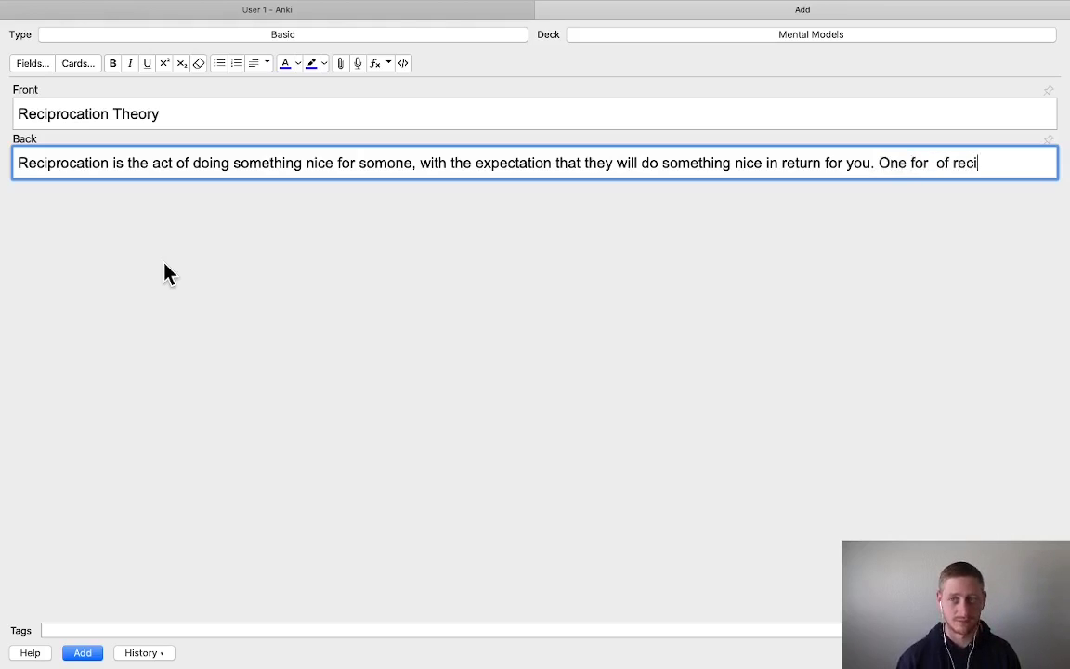
{"action": "key", "text": "BackSpace"}
{"action": "key", "text": "BackSpace"}
{"action": "key", "text": "BackSpace"}
{"action": "key", "text": "BackSpace"}
{"action": "key", "text": "BackSpace"}
{"action": "key", "text": "BackSpace"}
{"action": "key", "text": "BackSpace"}
{"action": "key", "text": "BackSpace"}
{"action": "type", "text": "m"}
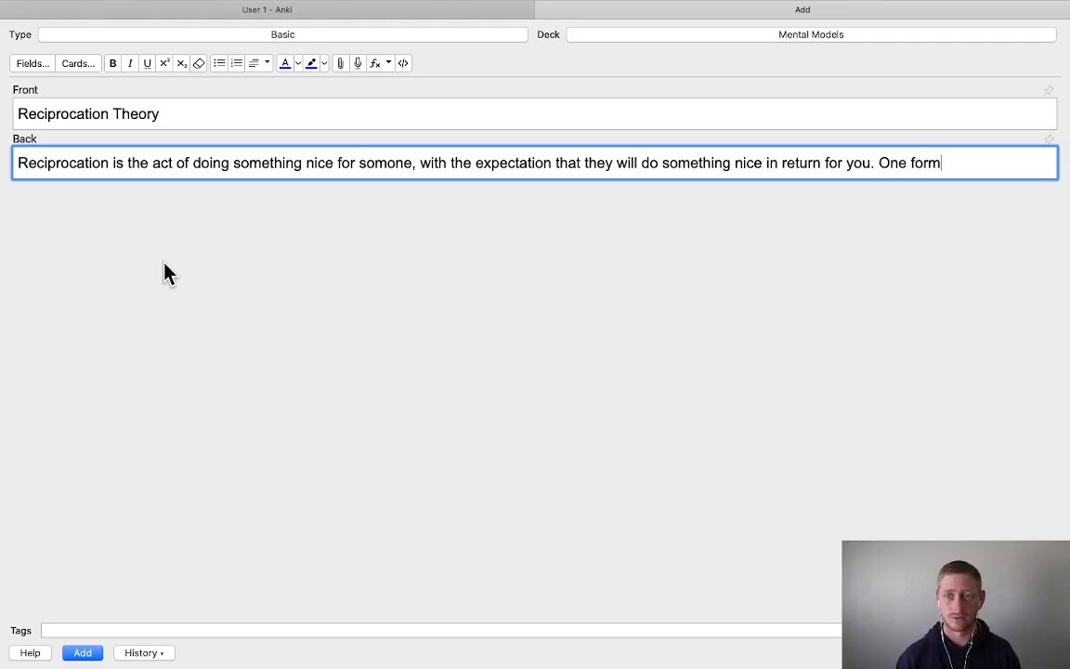
{"action": "type", "text": " of reciproc"}
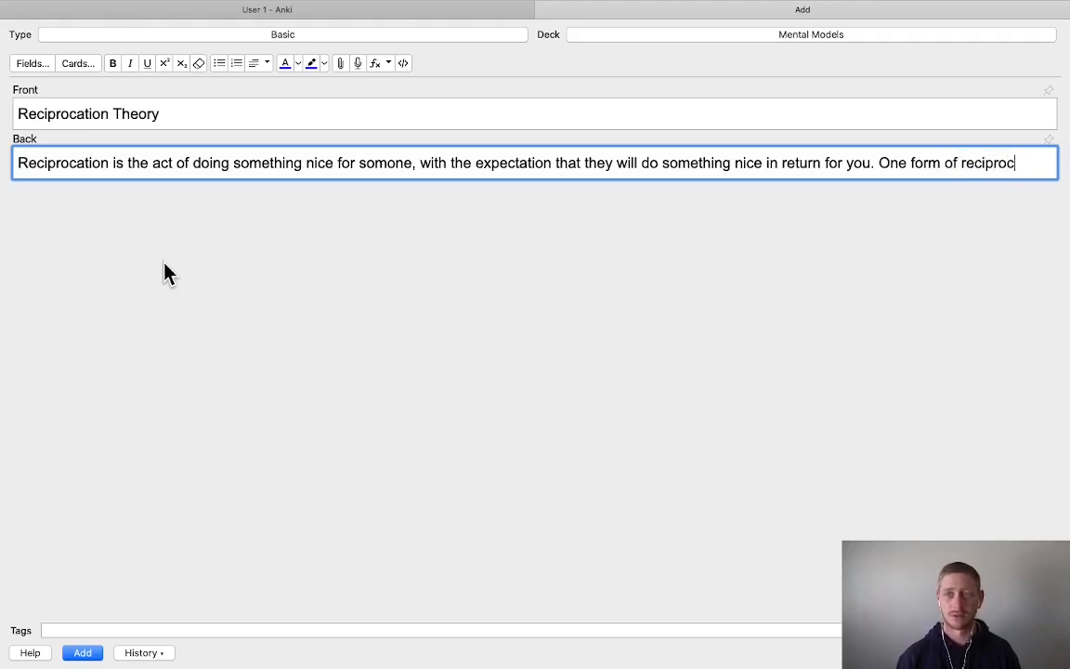
{"action": "type", "text": "ity,"}
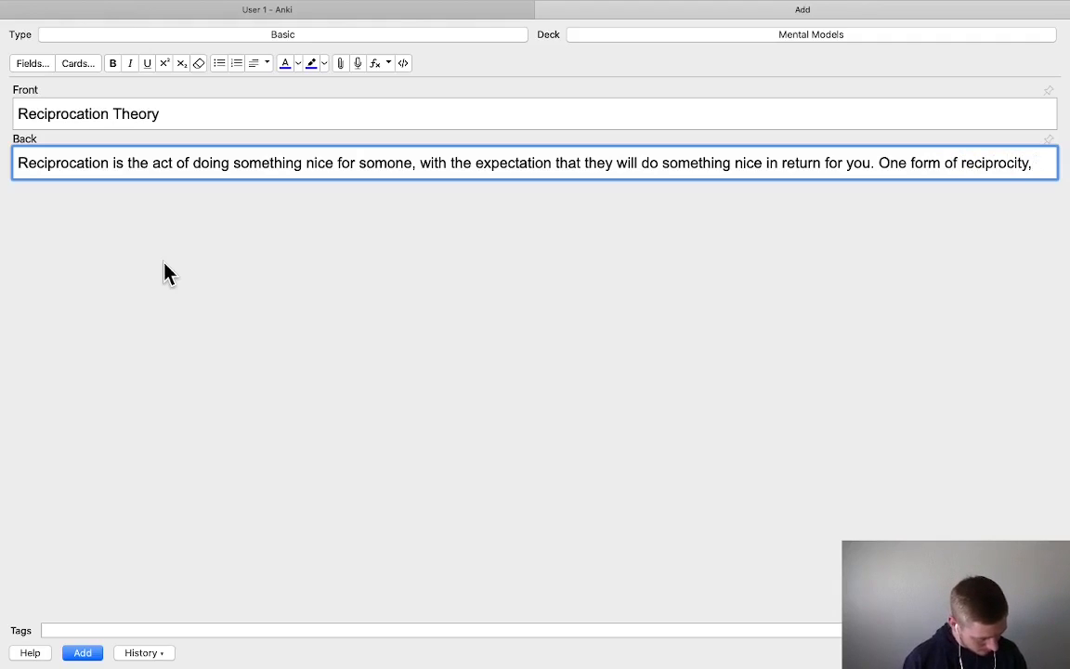
Continue the second Back sentence with "is the idea of reciprocal concessions"
{"action": "key", "text": "BackSpace"}
{"action": "type", "text": "is the idea o"}
{"action": "type", "text": "f reci"}
{"action": "type", "text": "cal "}
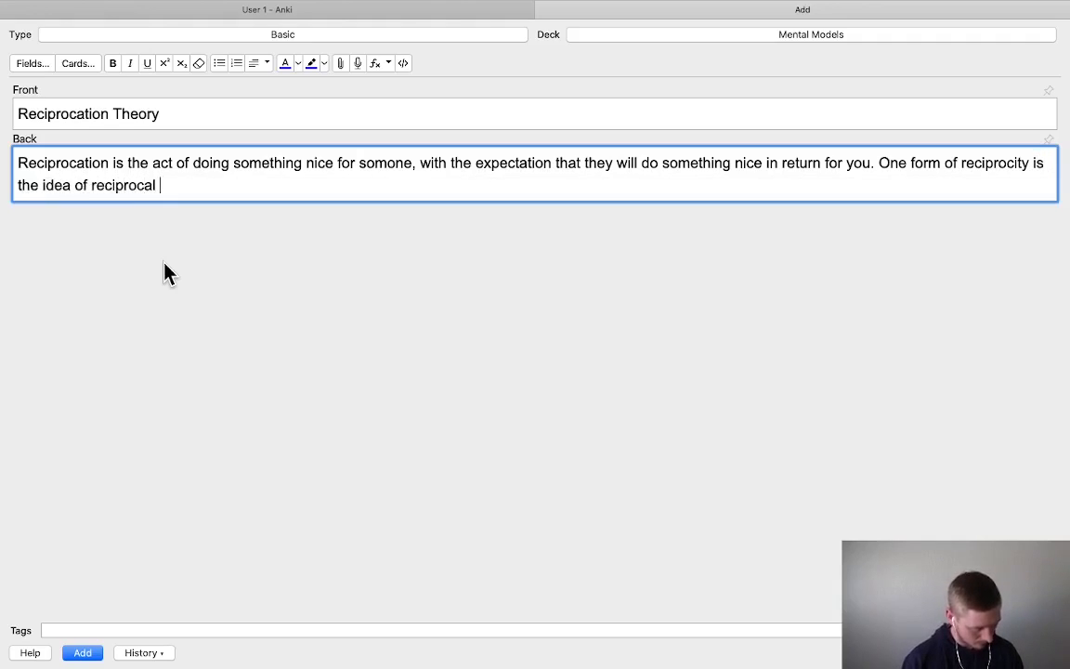
{"action": "type", "text": "concessions"}
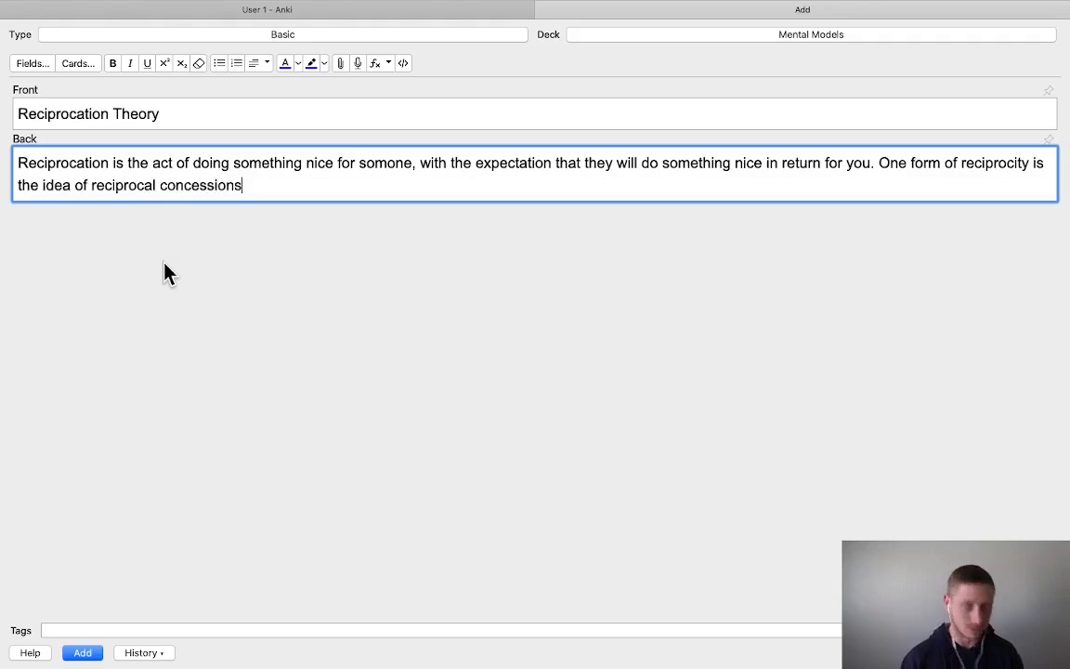
Continue the second Back sentence with "in which the requester lowers his/her initial request making the"
{"action": "type", "text": " in which the requester lowers his/her init"}
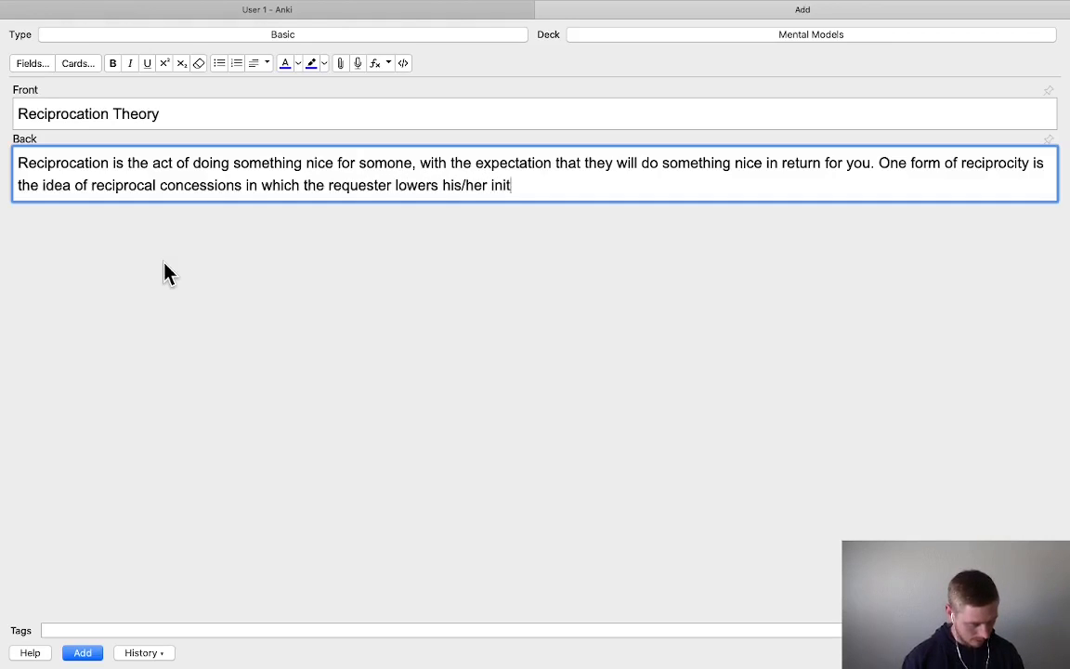
{"action": "type", "text": "ial request to"}
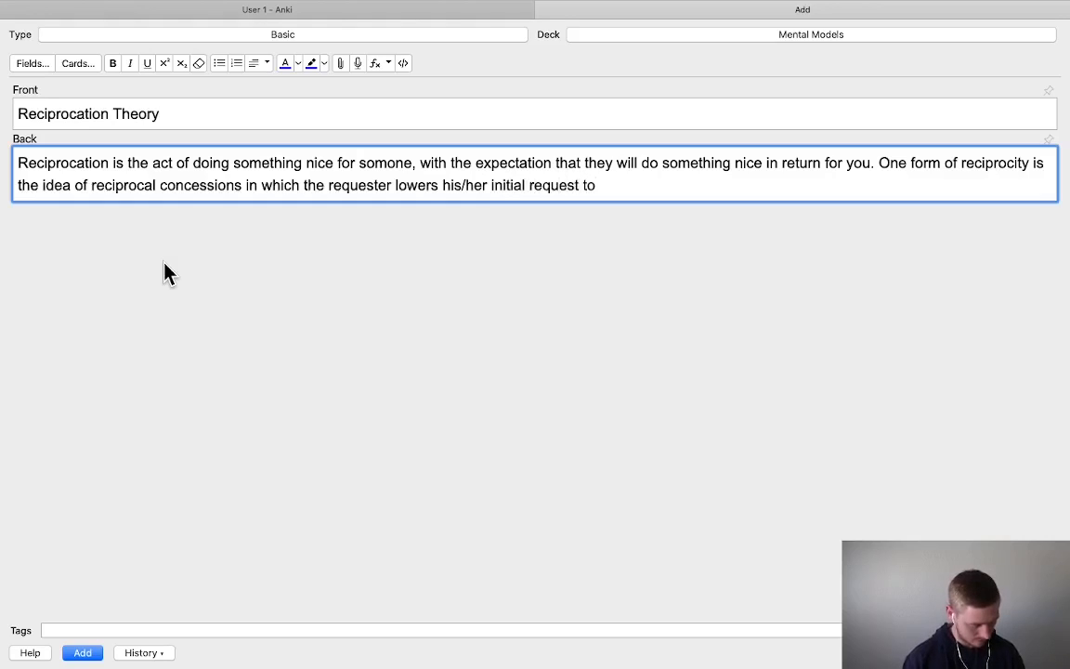
{"action": "key", "text": "BackSpace"}
{"action": "key", "text": "BackSpace"}
{"action": "key", "text": "BackSpace"}
{"action": "key", "text": "BackSpace"}
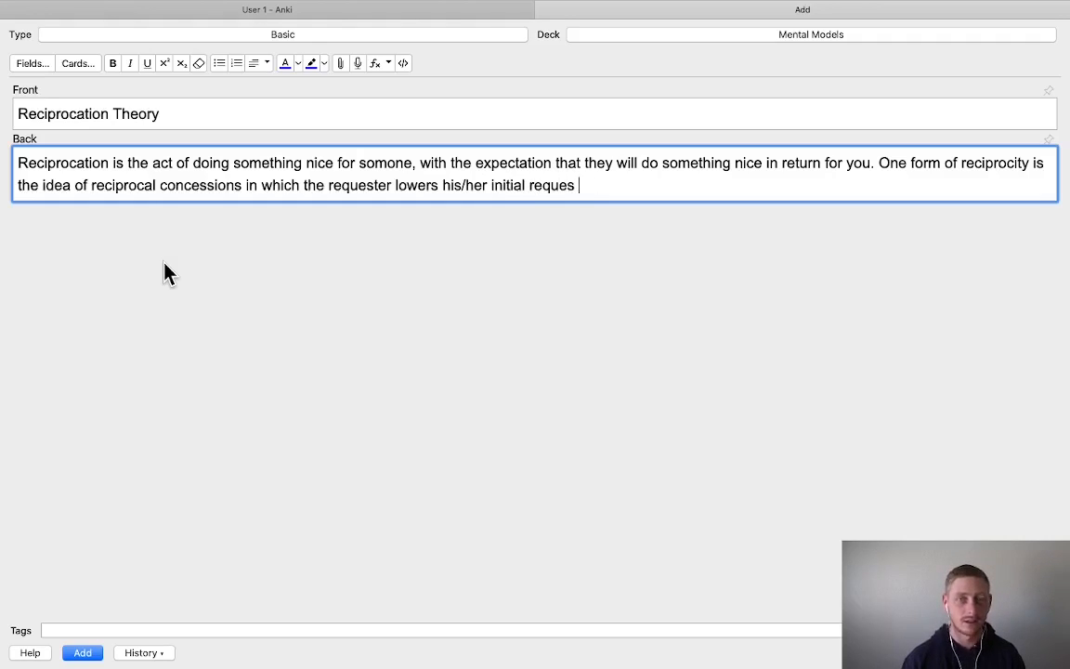
{"action": "type", "text": "t making the "}
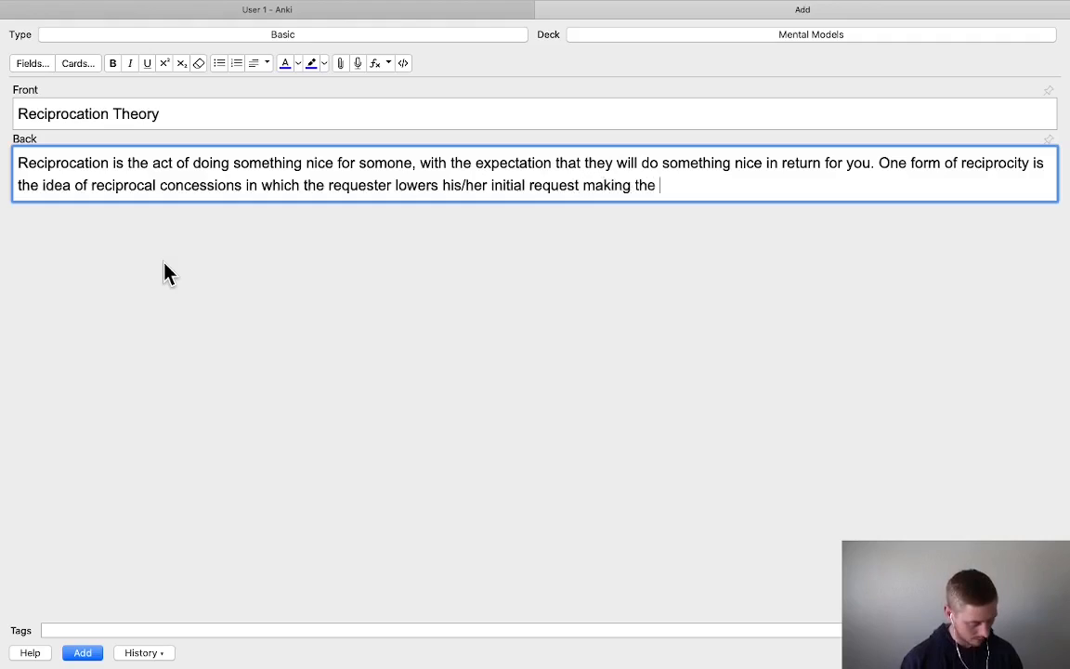
Finish the second Back sentence with "respondent more likely to agree to a second request." and add the note to the deck
{"action": "type", "text": "respondent"}
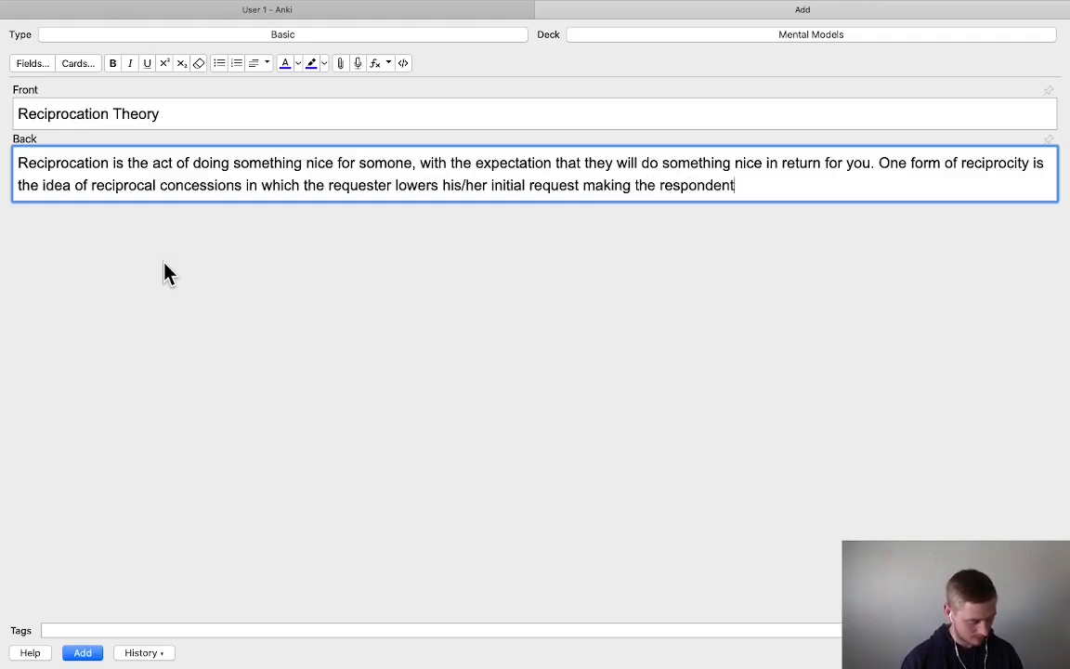
{"action": "type", "text": " more likely "}
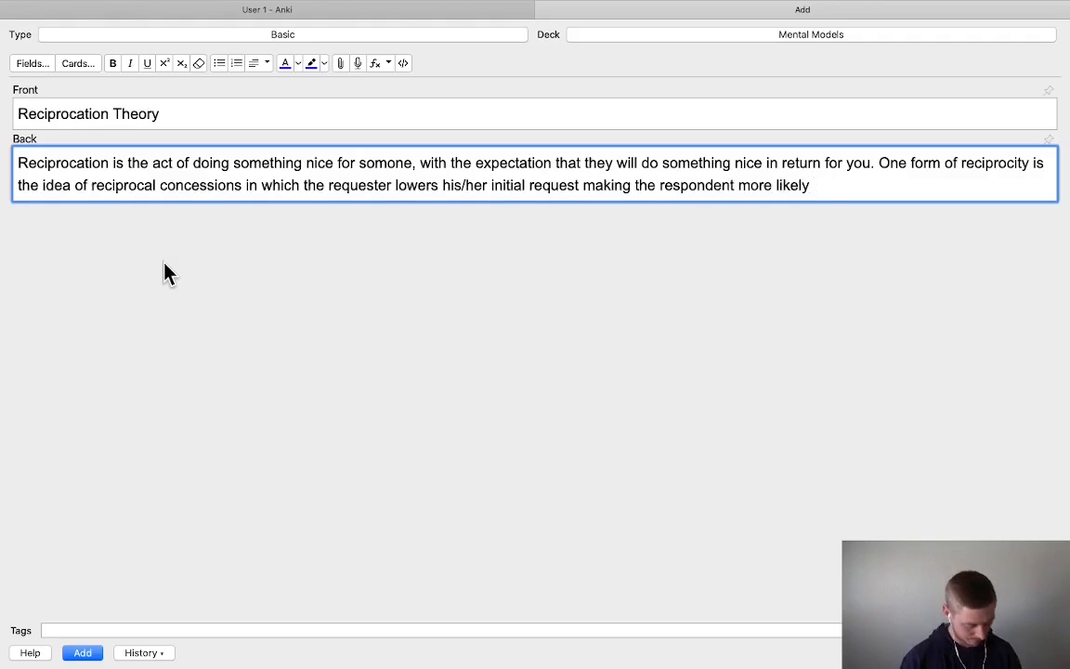
{"action": "type", "text": "to afre"}
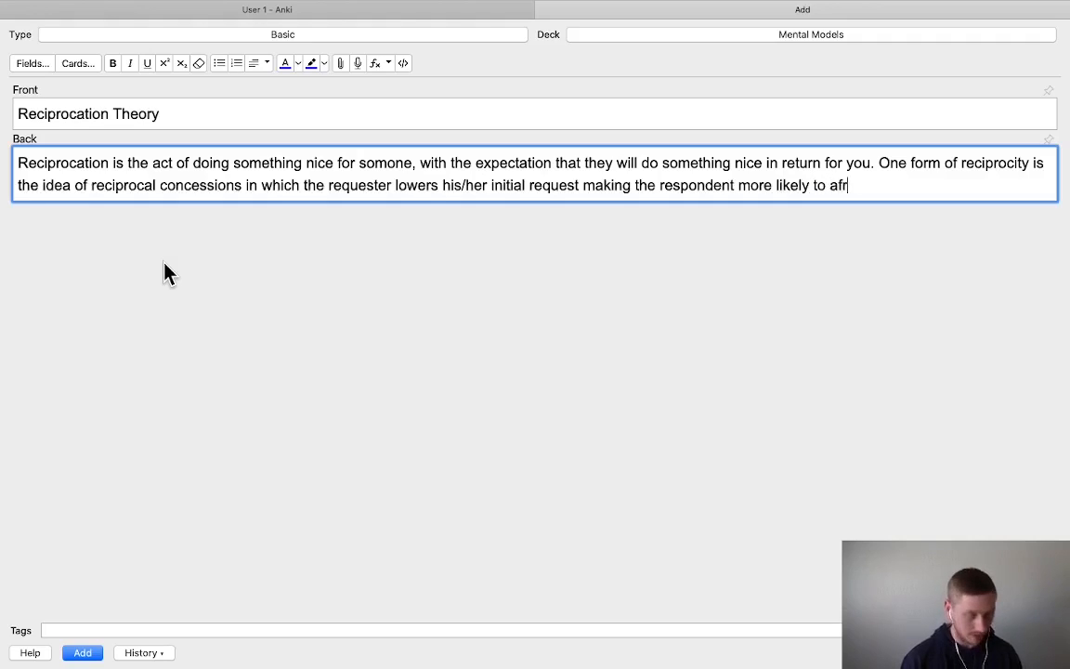
{"action": "key", "text": "BackSpace"}
{"action": "key", "text": "BackSpace"}
{"action": "type", "text": "g"}
{"action": "key", "text": "BackSpace"}
{"action": "key", "text": "BackSpace"}
{"action": "type", "text": "gree"}
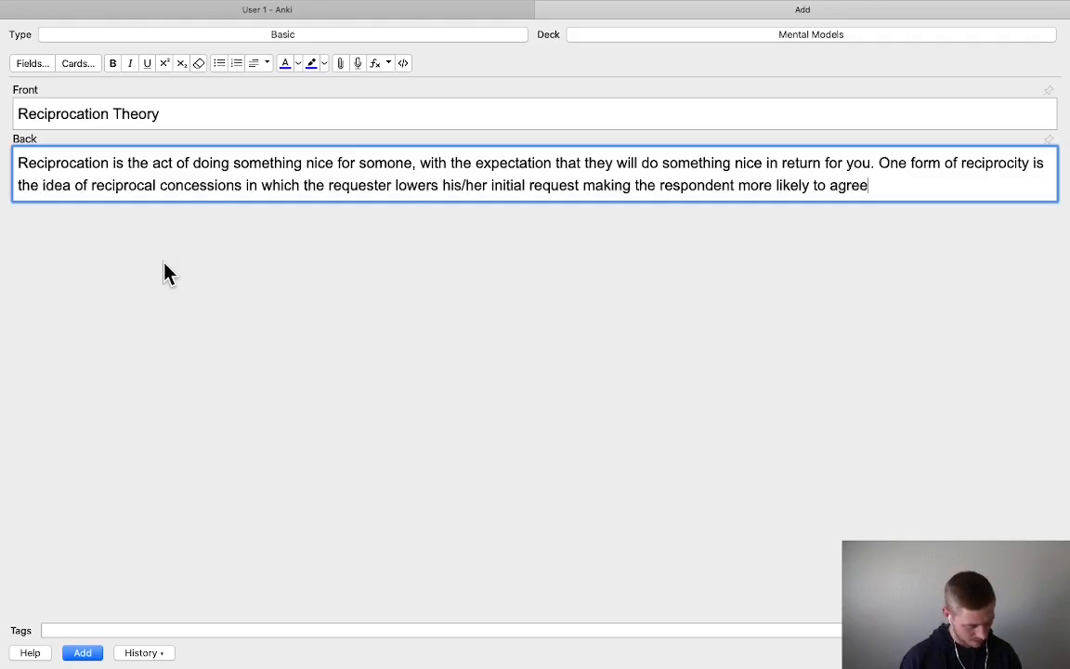
{"action": "type", "text": " to a second"}
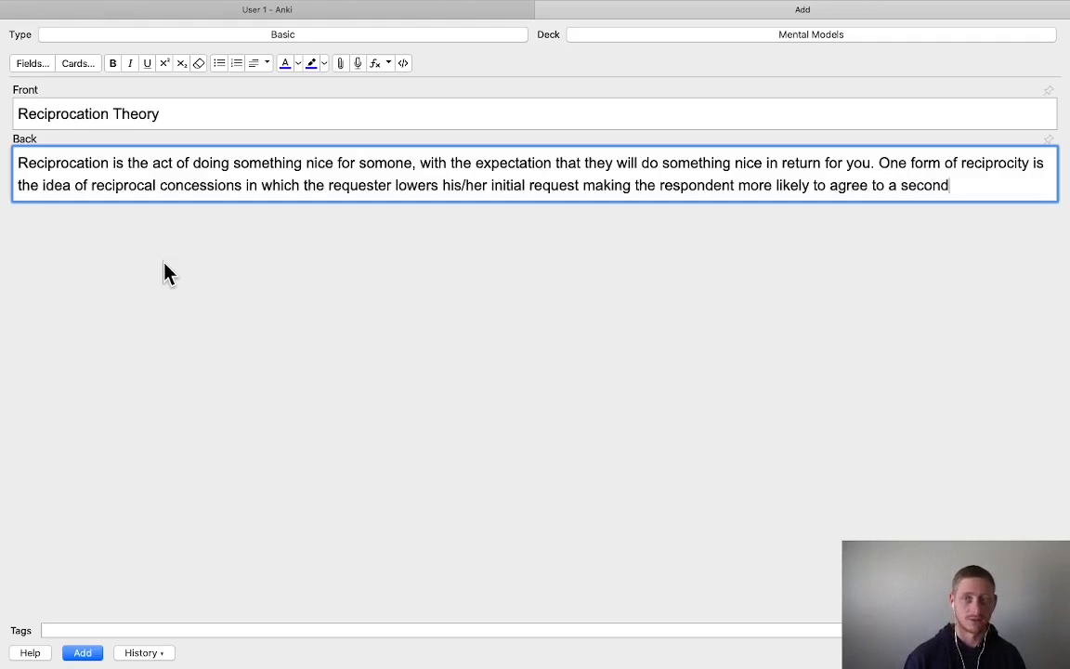
{"action": "type", "text": " request."}
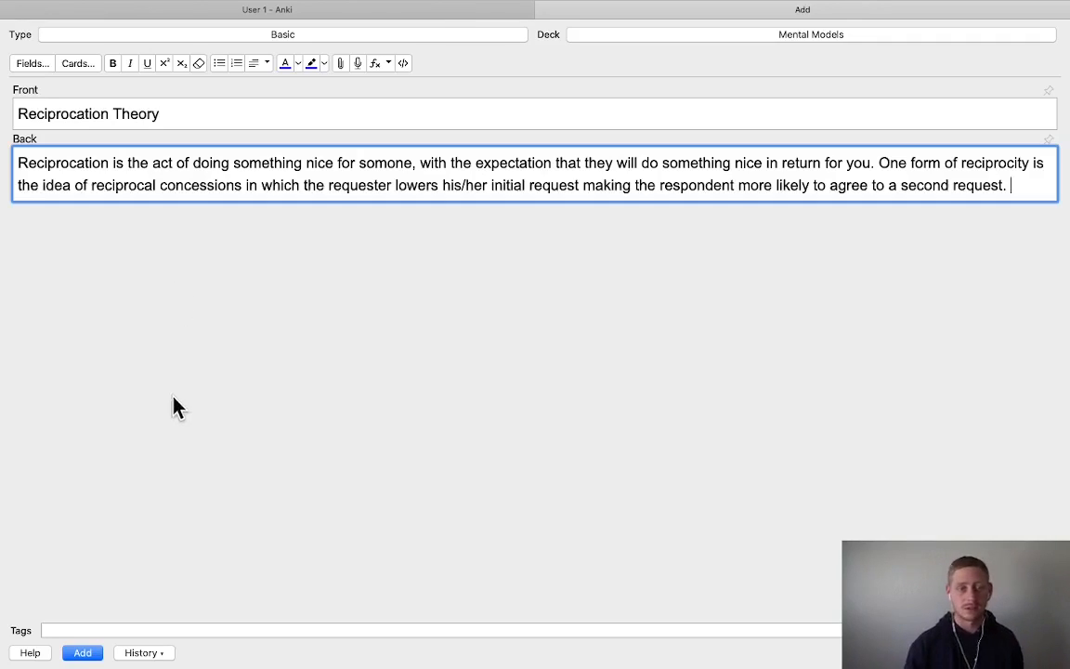
{"action": "left_click", "coordinate": [82, 654]}
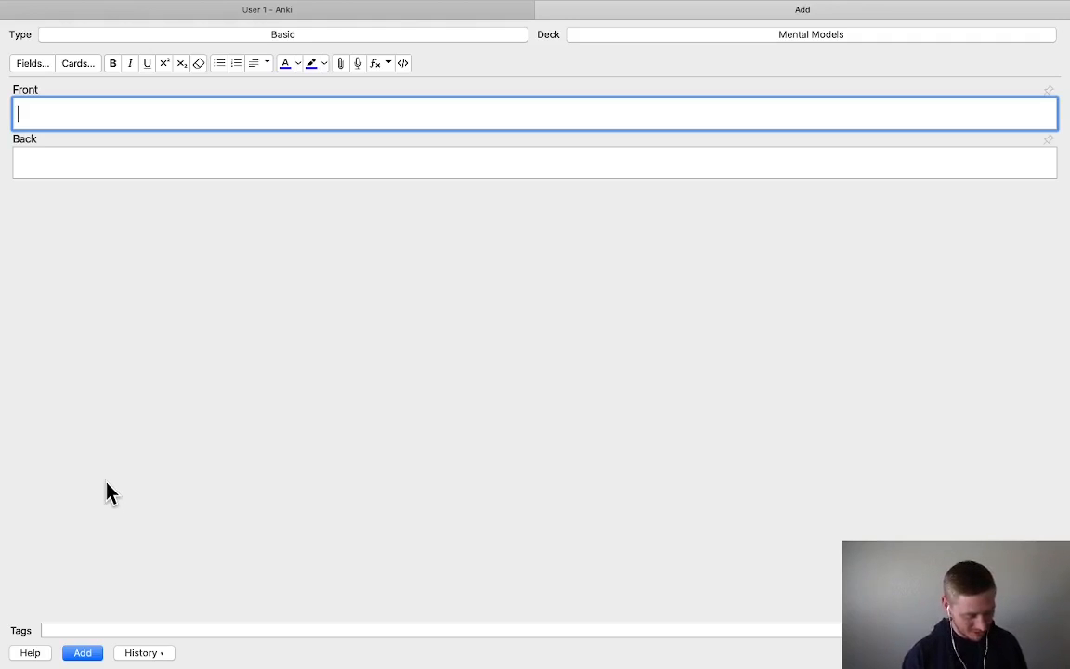
Fill a new note with Front "First Conclusion Bias" and Back "Our brains automatically seek evidence to confirm the first conclusion that we come to."
{"action": "type", "text": "First Conclusion Bias"}
{"action": "key", "text": "Tab"}
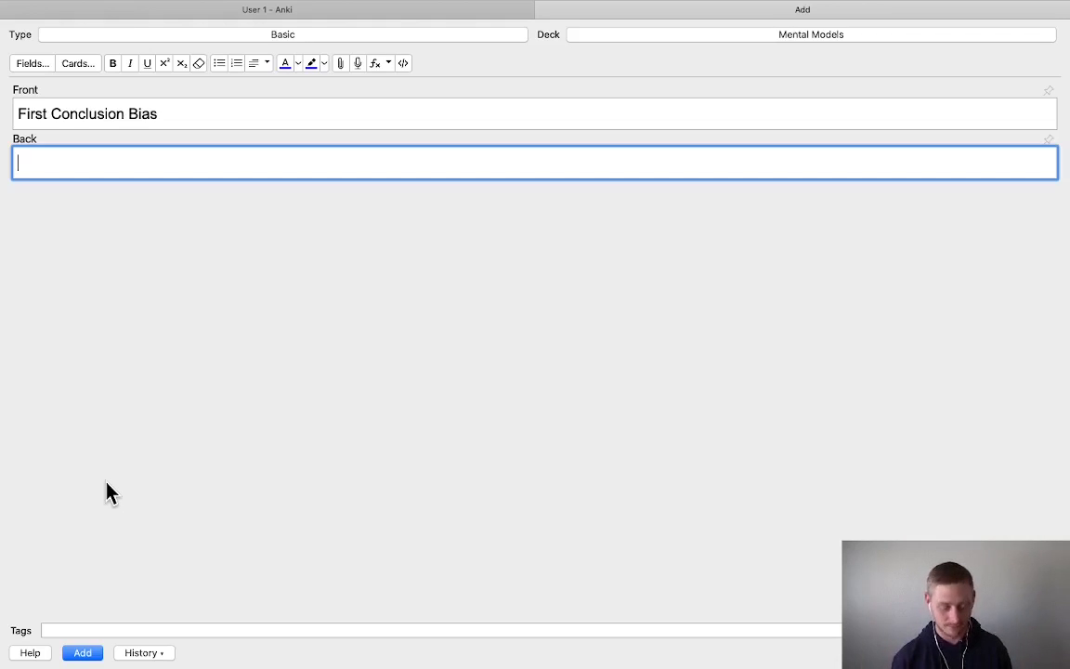
{"action": "type", "text": "O"}
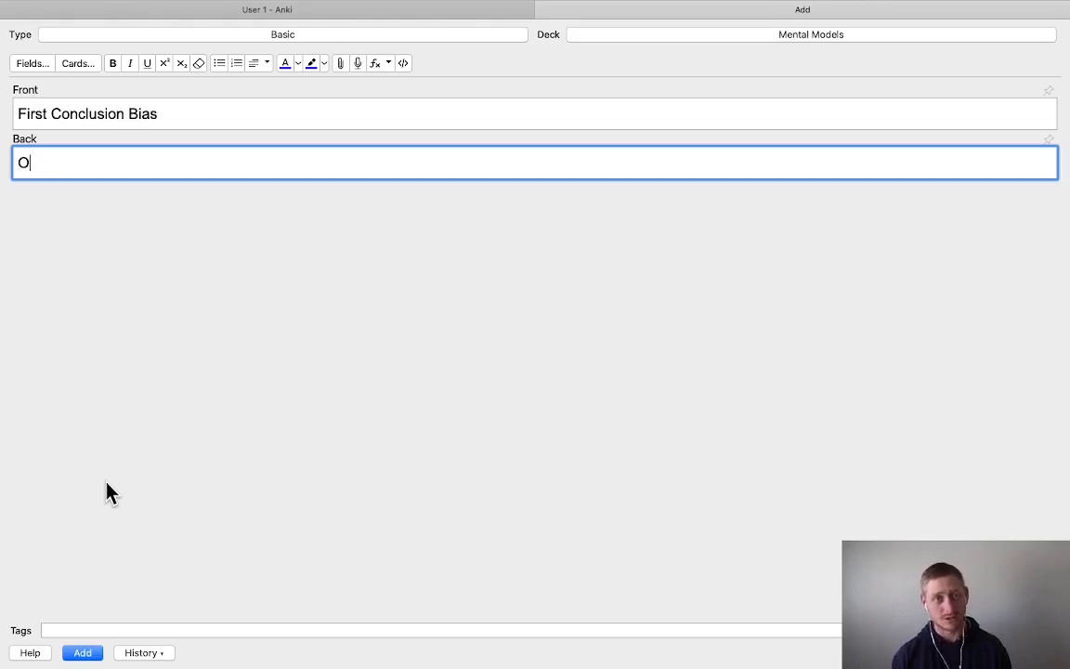
{"action": "type", "text": "ur br"}
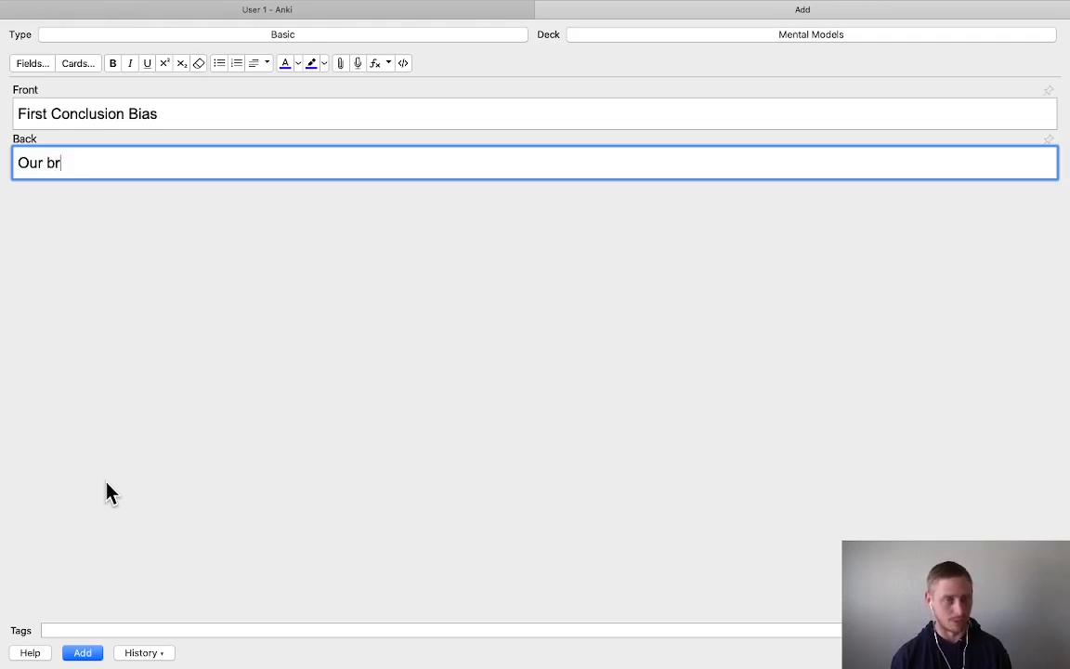
{"action": "type", "text": "ains auto"}
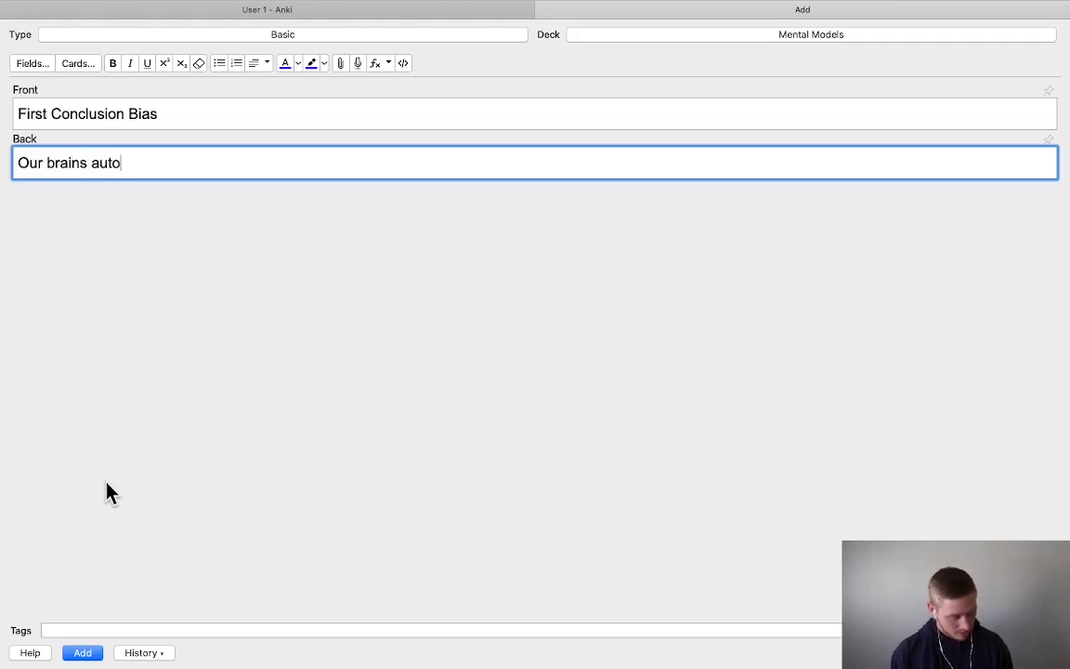
{"action": "type", "text": "m"}
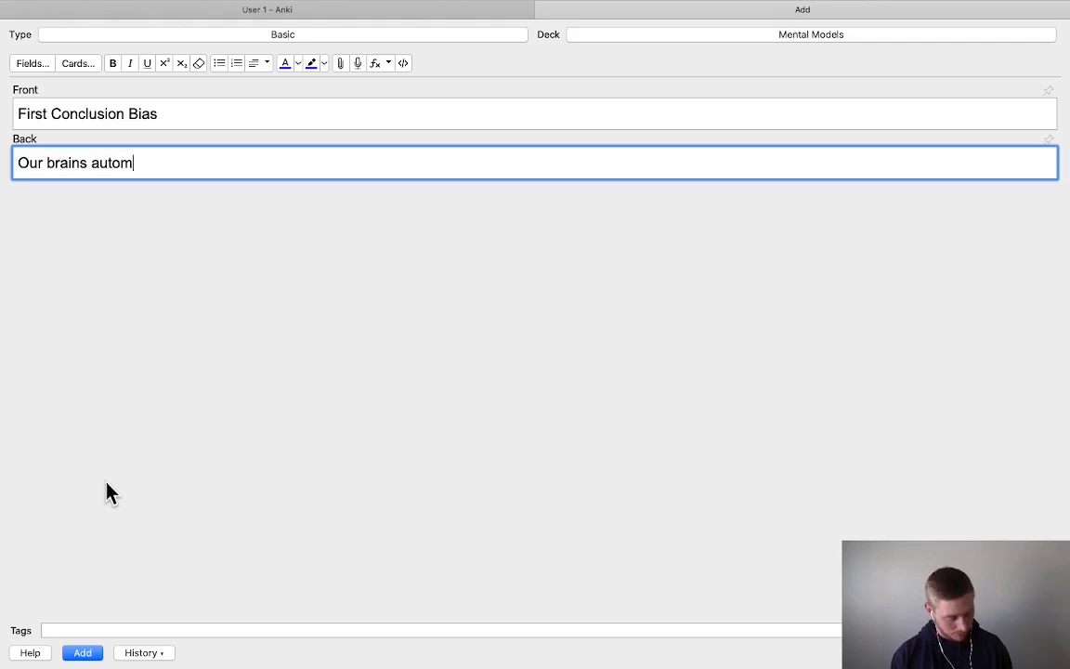
{"action": "type", "text": "atically seek "}
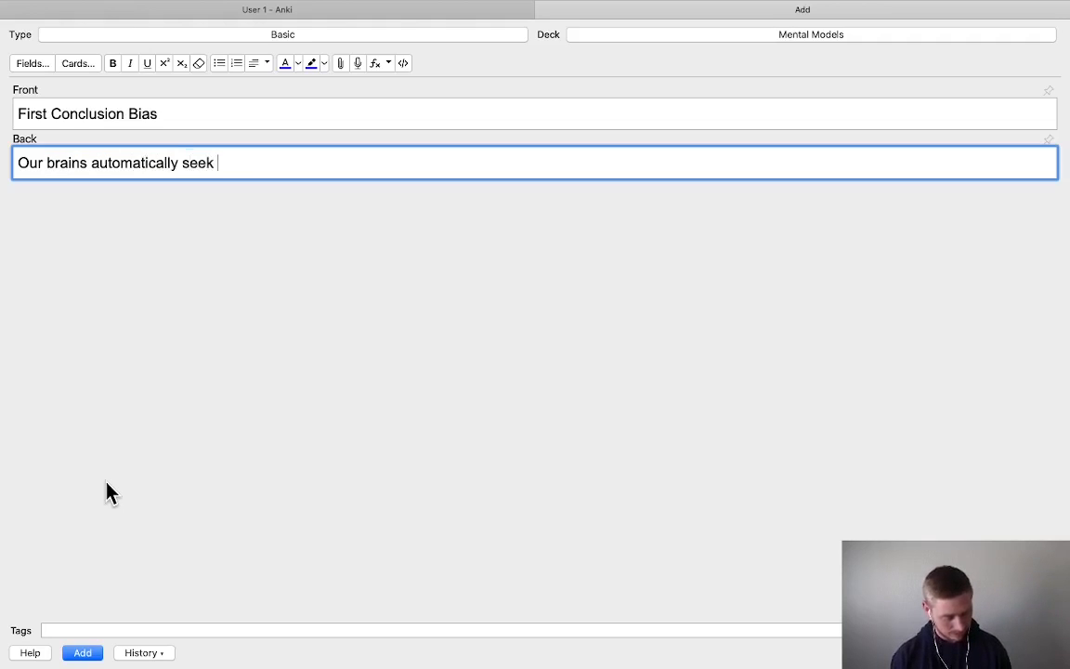
{"action": "type", "text": "evidence to co"}
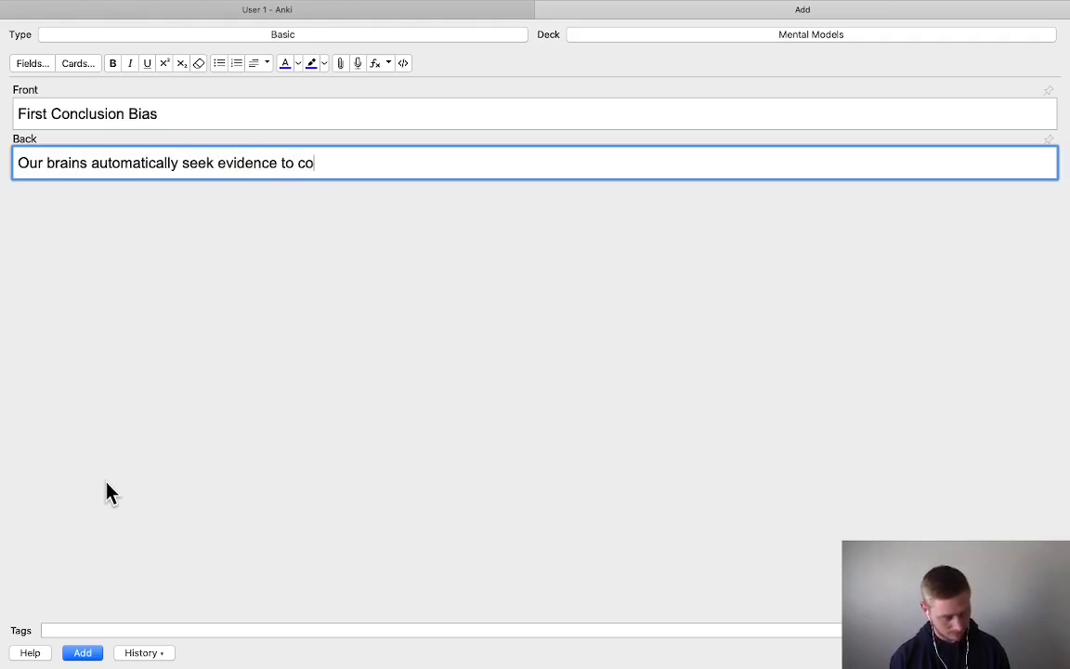
{"action": "type", "text": "nfirm the first con"}
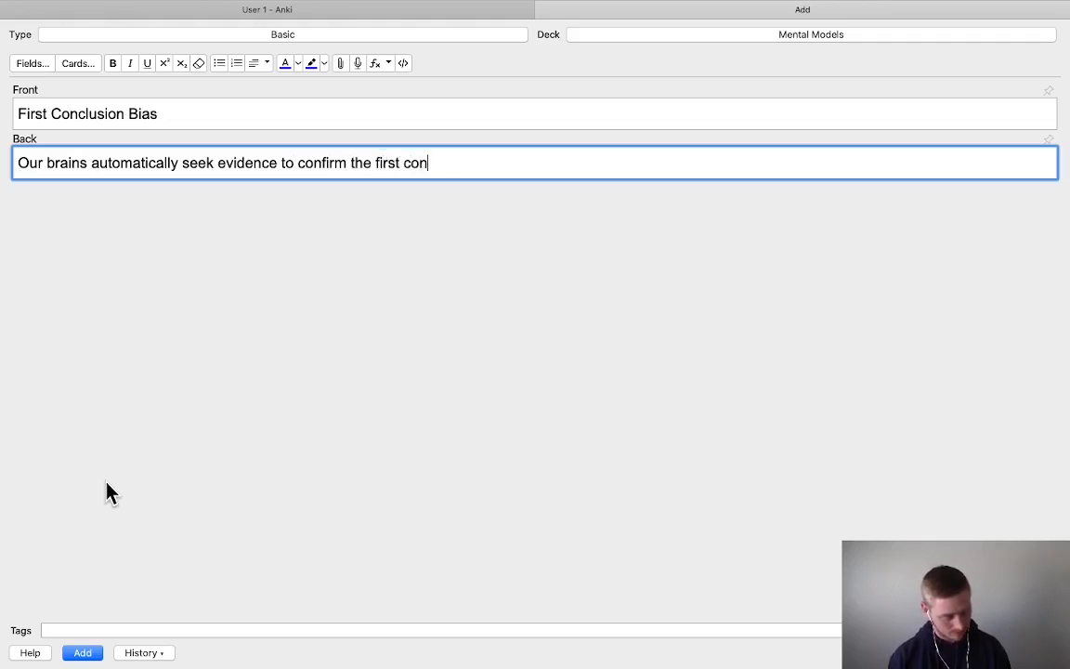
{"action": "type", "text": "clusion that"}
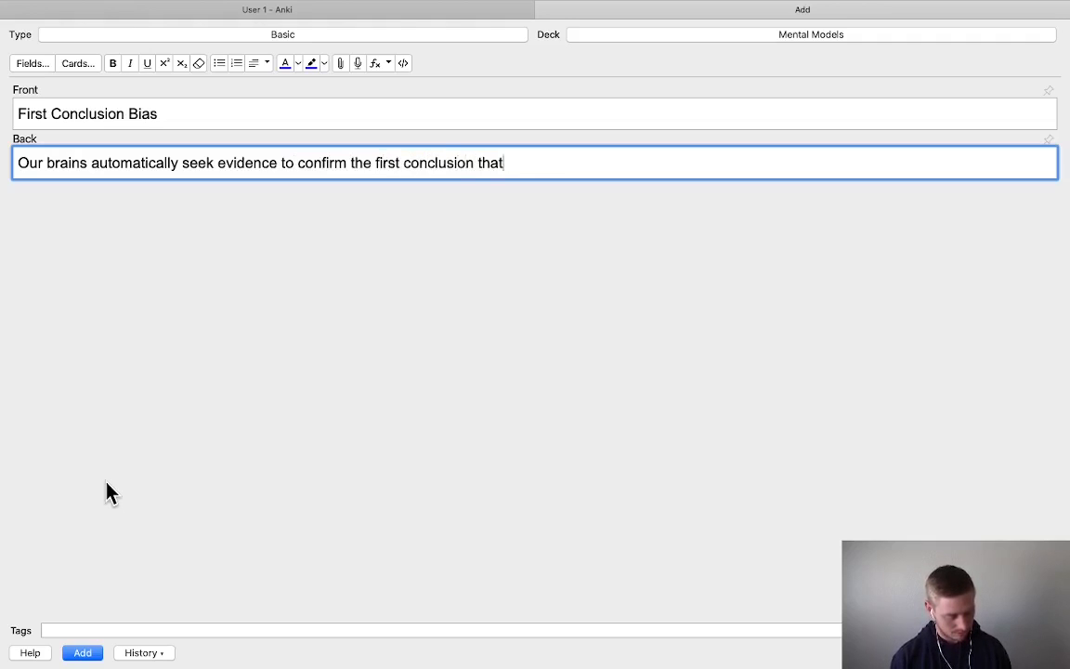
{"action": "type", "text": " we come to. Thi"}
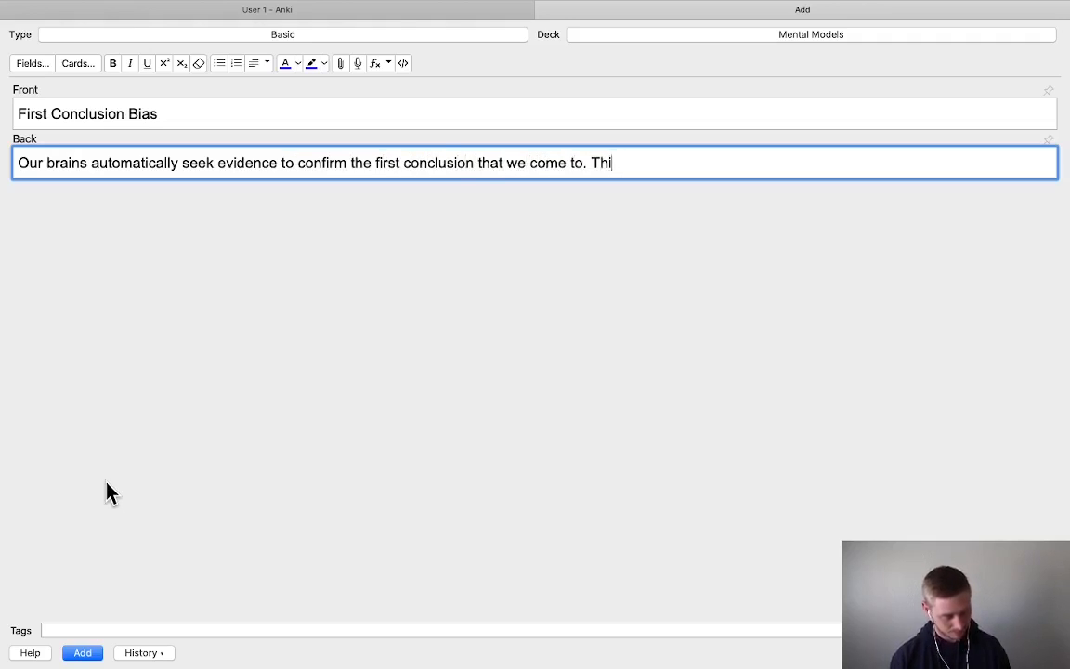
Write the second Back sentence as "This could be a way for our brains to conserve energy"
{"action": "type", "text": "s could be a way "}
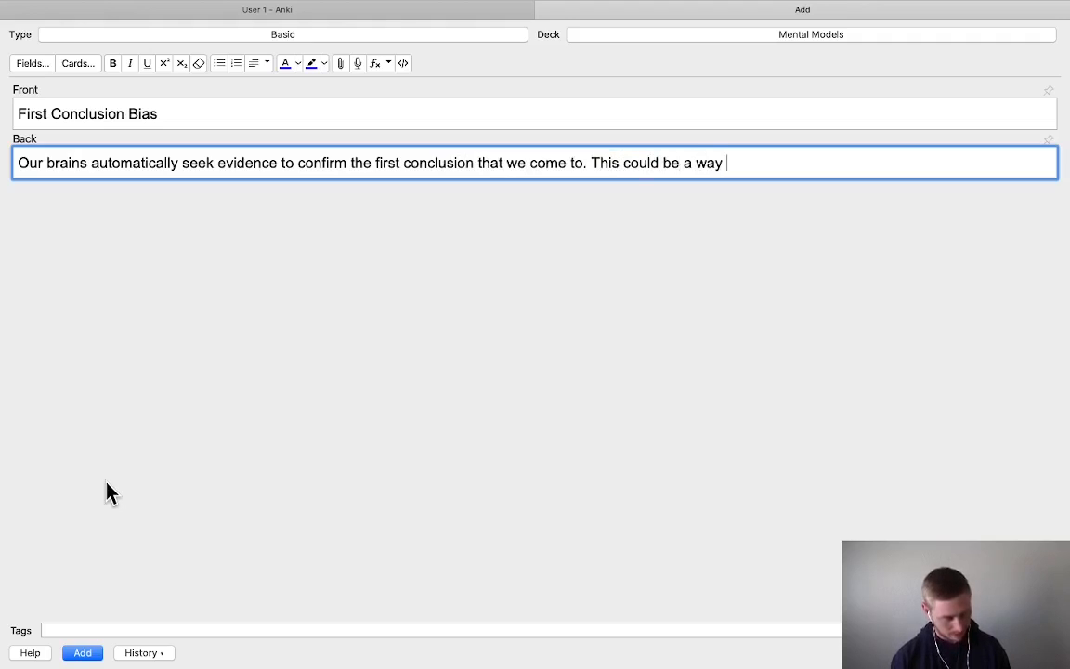
{"action": "type", "text": "for our brains to "}
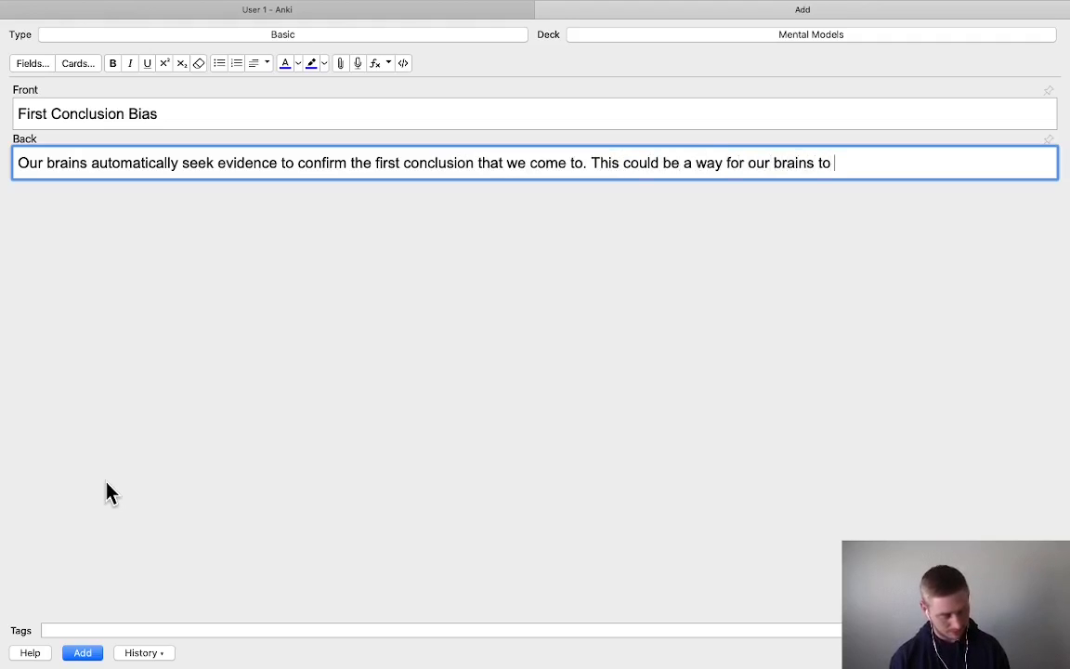
{"action": "type", "text": "conserve ene"}
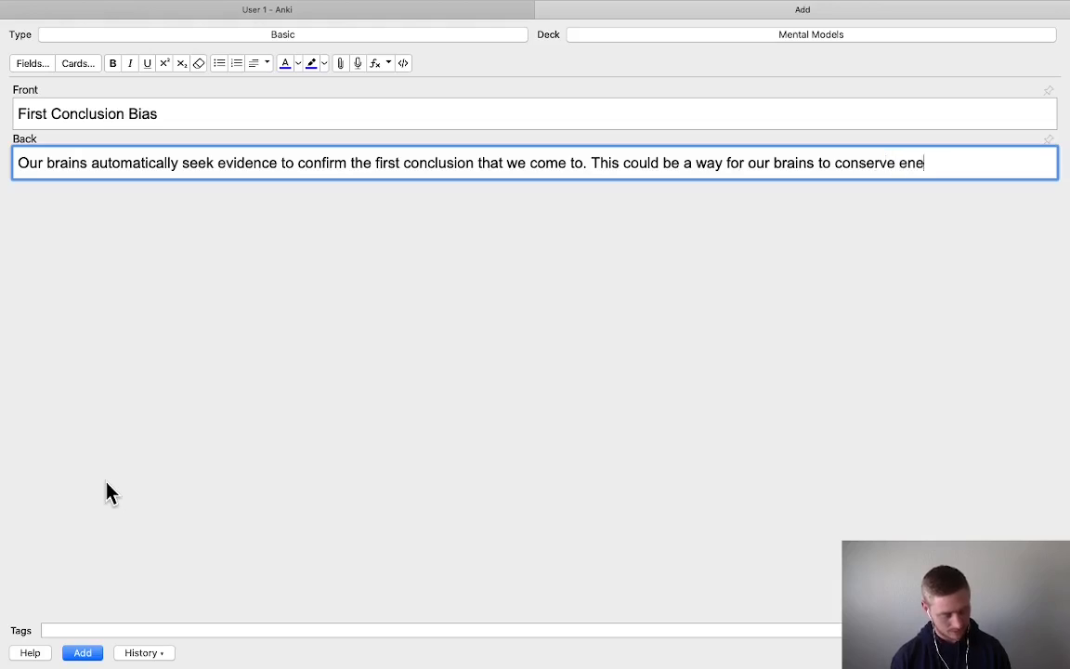
{"action": "type", "text": "ryg"}
{"action": "key", "text": "BackSpace"}
{"action": "key", "text": "BackSpace"}
{"action": "type", "text": "gy"}
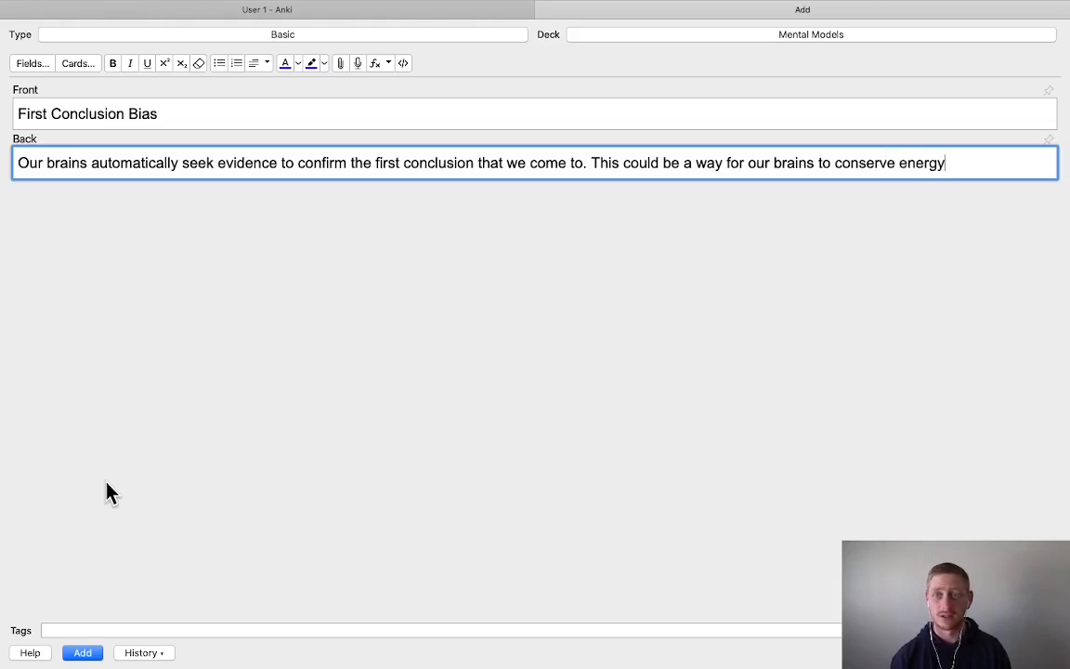
Finish the Back text with ", but it can lead us to confirm a wrong conclusion in some situtaitons.", removing the stray space inside "us"
{"action": "type", "text": ", but it can le"}
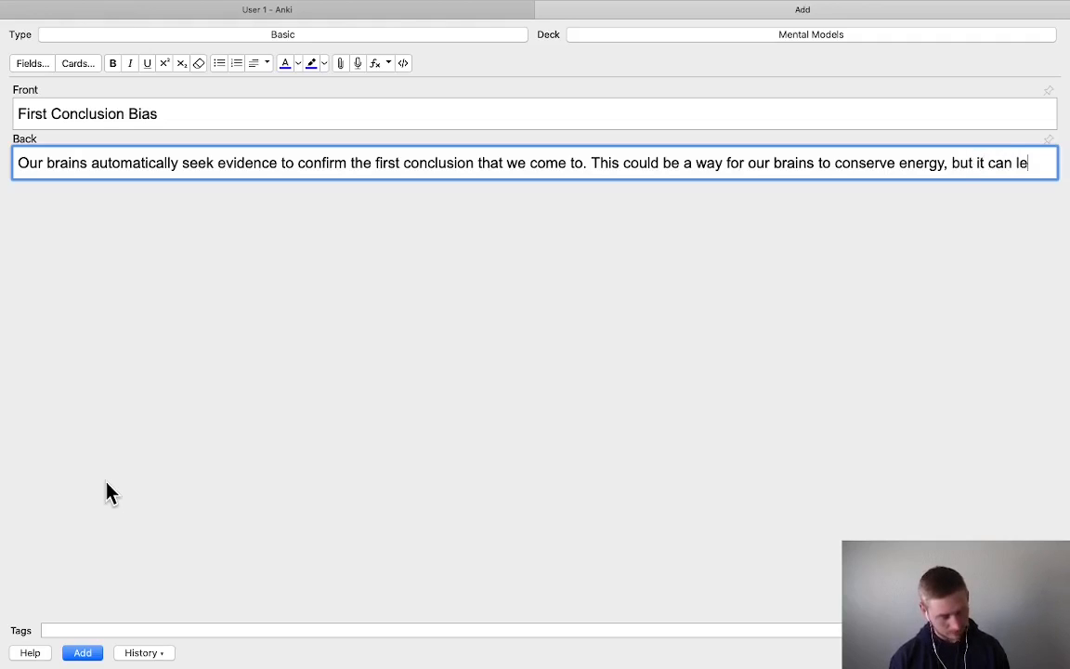
{"action": "type", "text": "ad u s to confirm"}
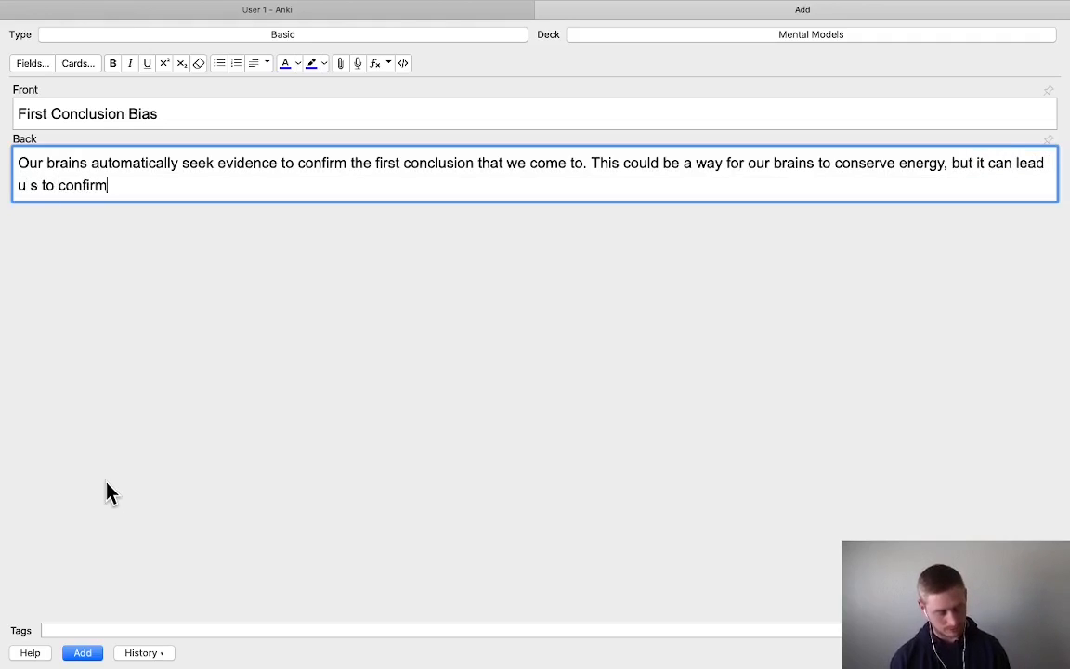
{"action": "type", "text": " a wrong conclu"}
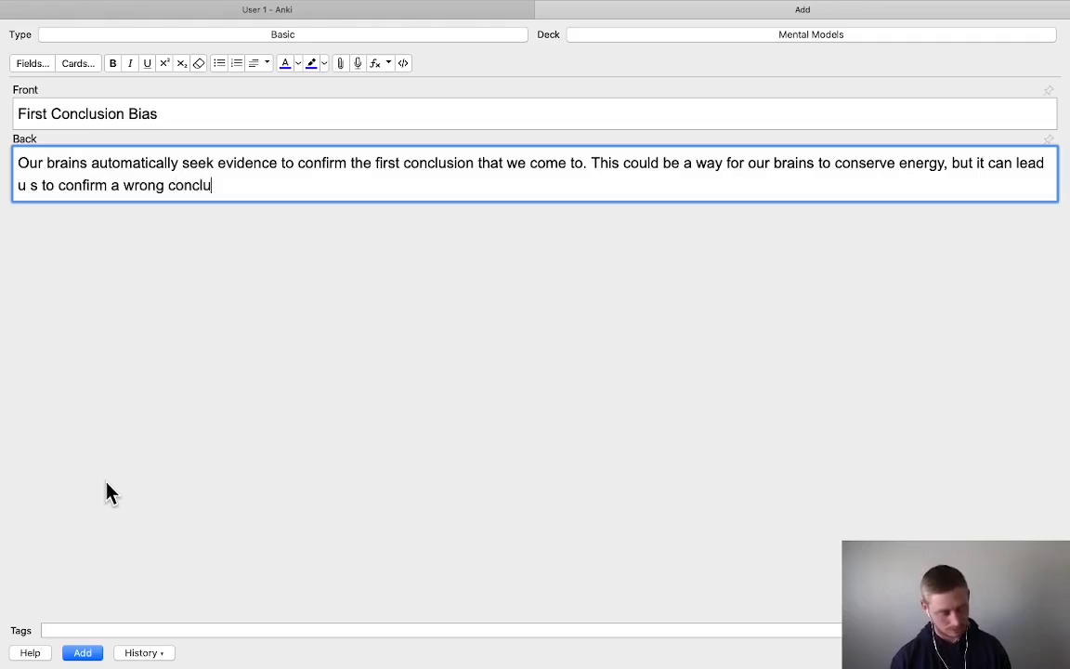
{"action": "type", "text": "sion in some sit"}
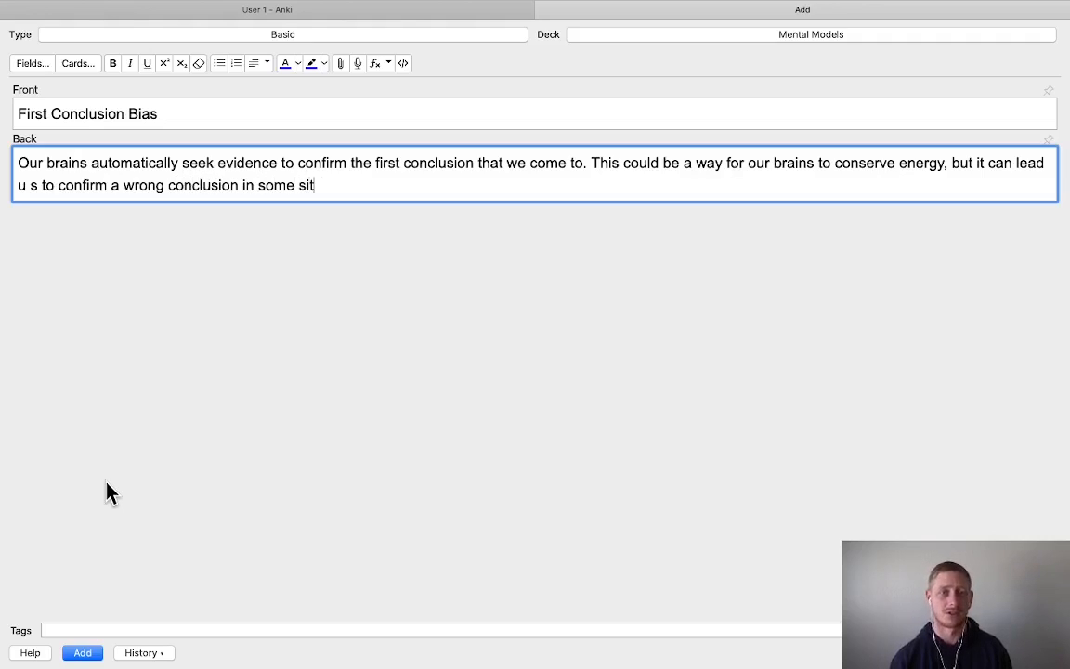
{"action": "type", "text": "utaitons."}
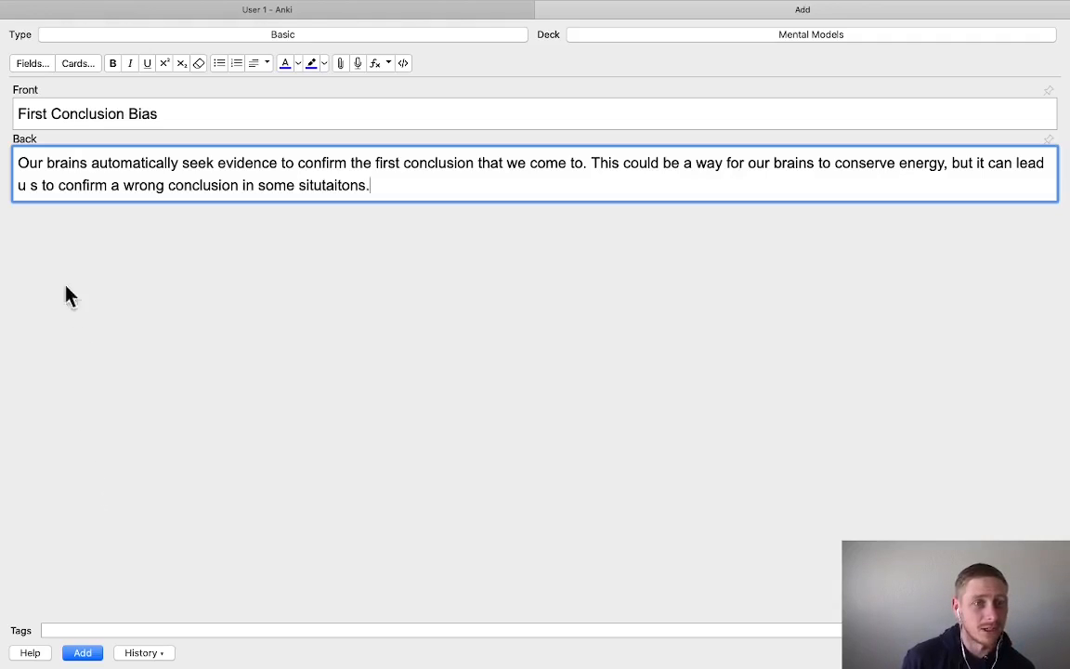
{"action": "left_click", "coordinate": [27, 185]}
{"action": "key", "text": "BackSpace"}
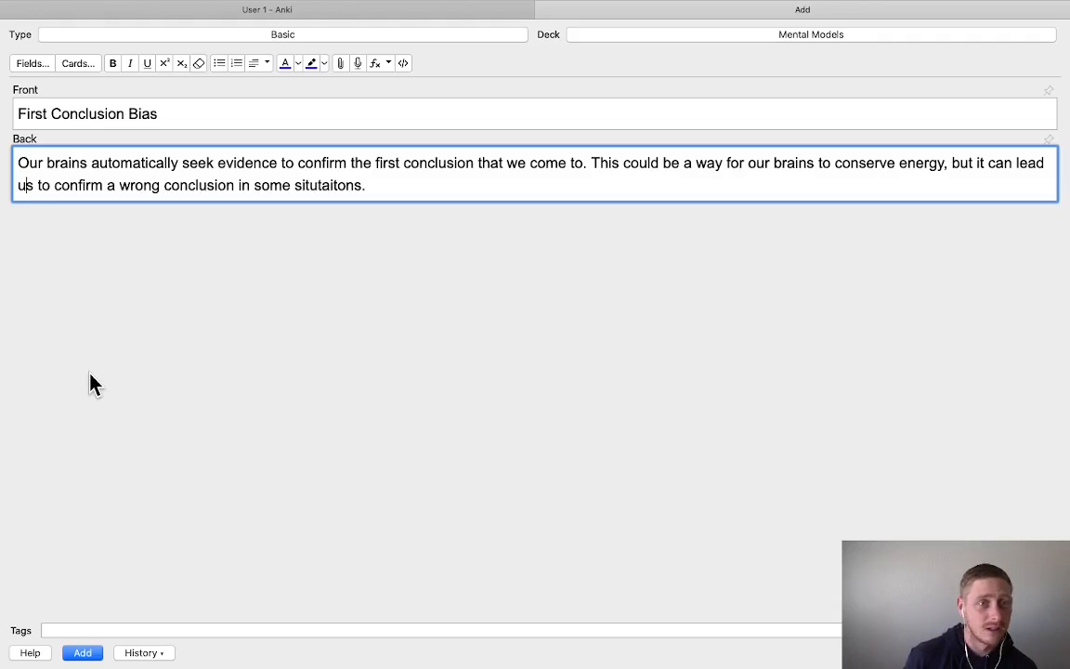
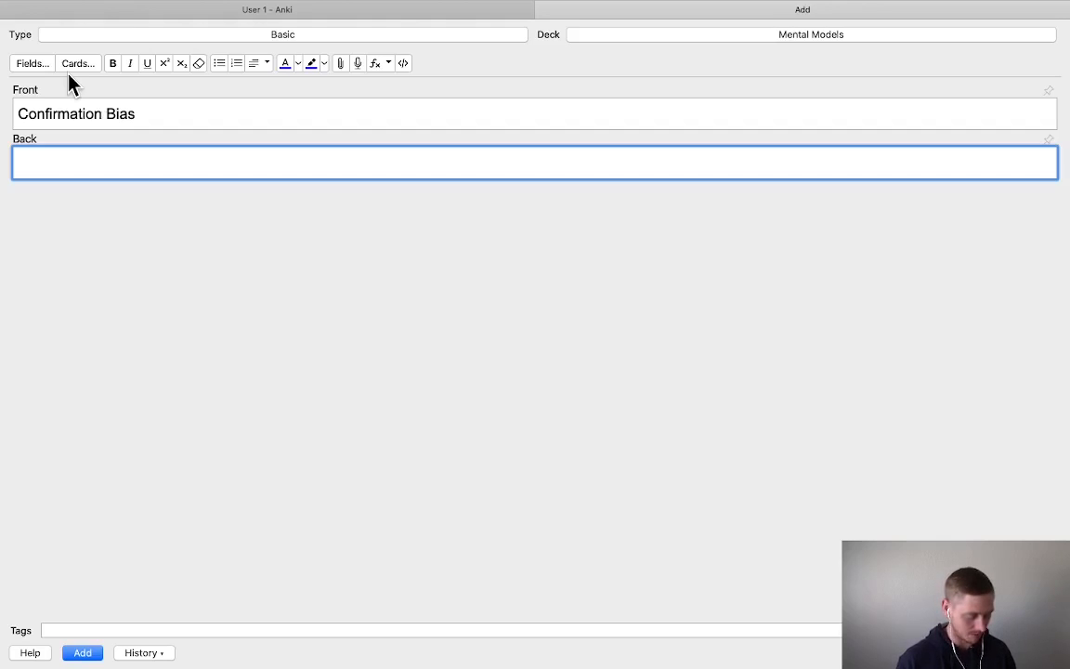
Start the Confirmation Bias Back text with "When we have pre-existing beliefs, we often take facts and make them fit with these beliefs."
{"action": "type", "text": "When we have pre-existing belief"}
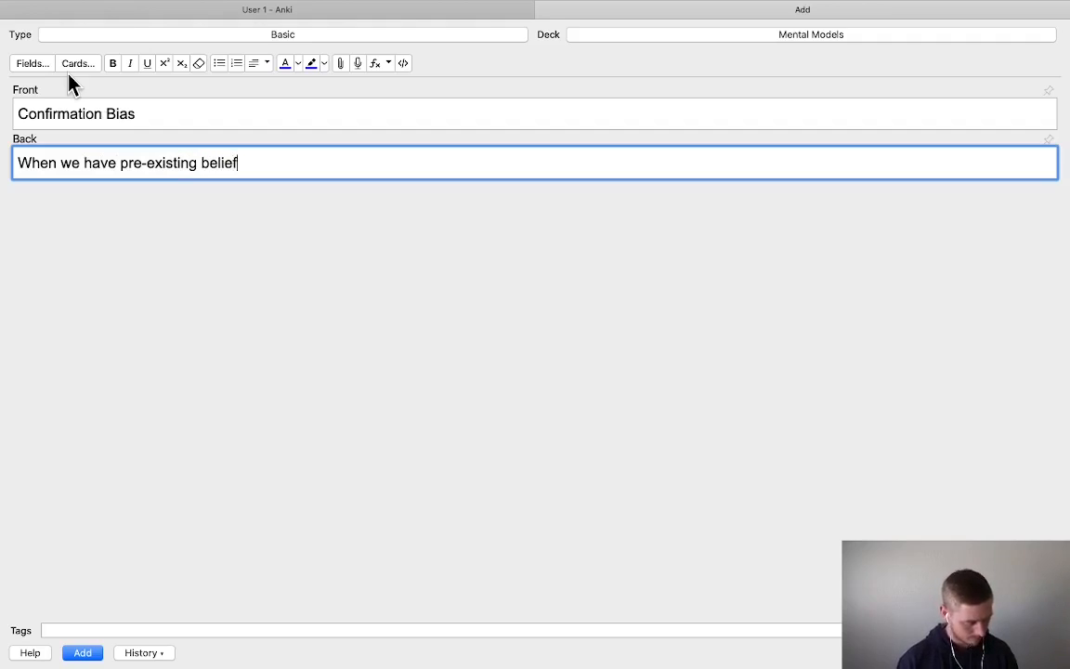
{"action": "key", "text": "BackSpace"}
{"action": "key", "text": "BackSpace"}
{"action": "type", "text": "efes"}
{"action": "key", "text": "BackSpace"}
{"action": "key", "text": "BackSpace"}
{"action": "type", "text": "s, "}
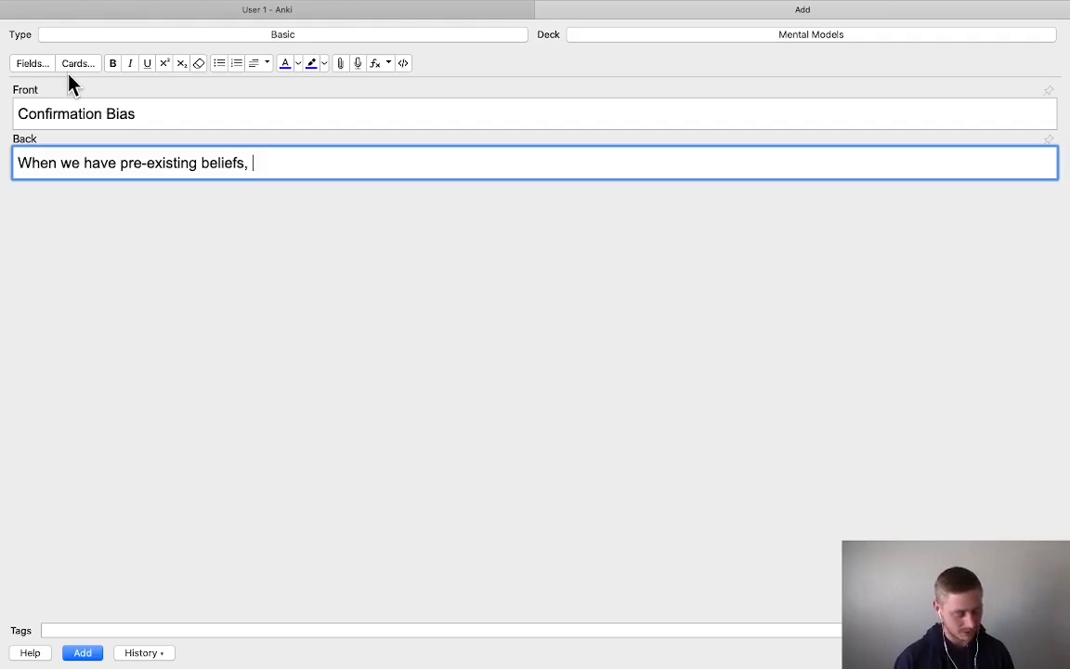
{"action": "type", "text": "we often "}
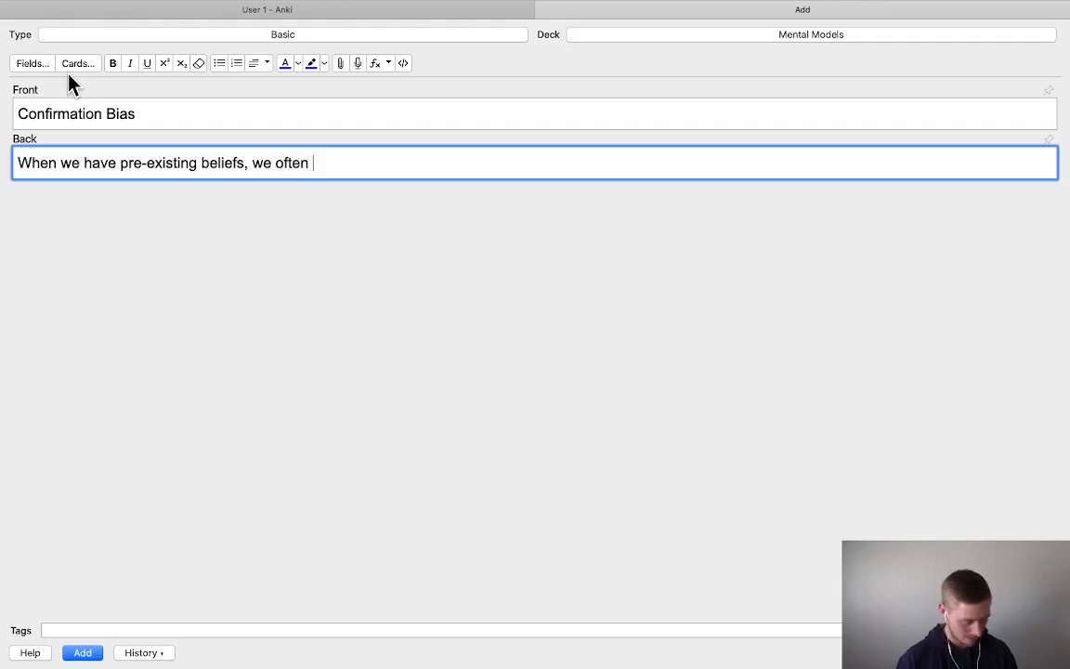
{"action": "type", "text": "take fa"}
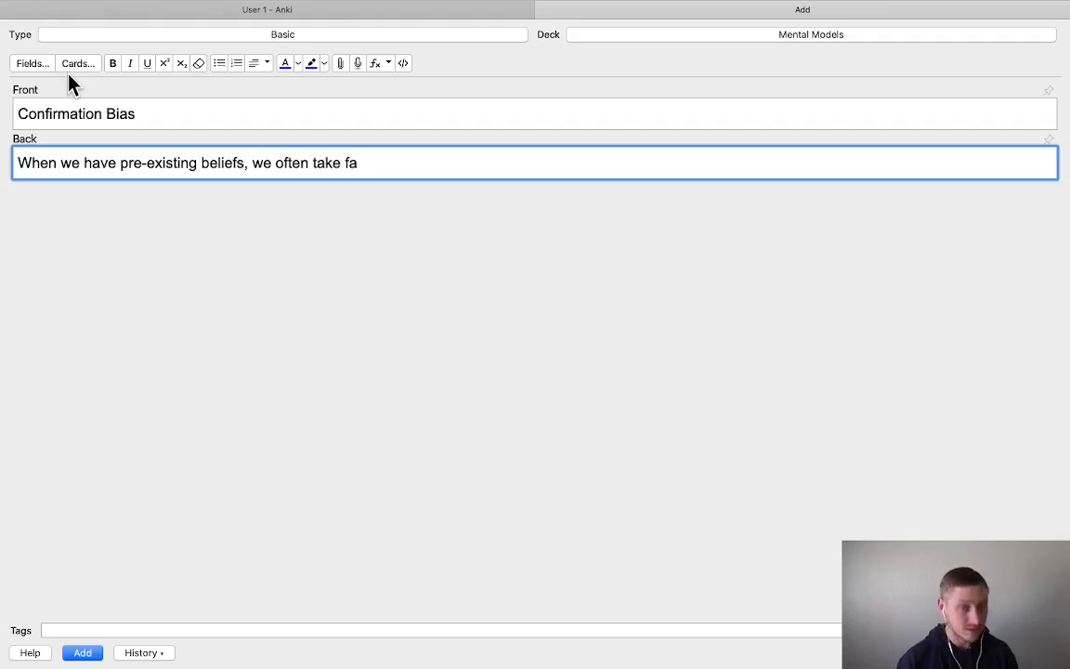
{"action": "type", "text": "cts an"}
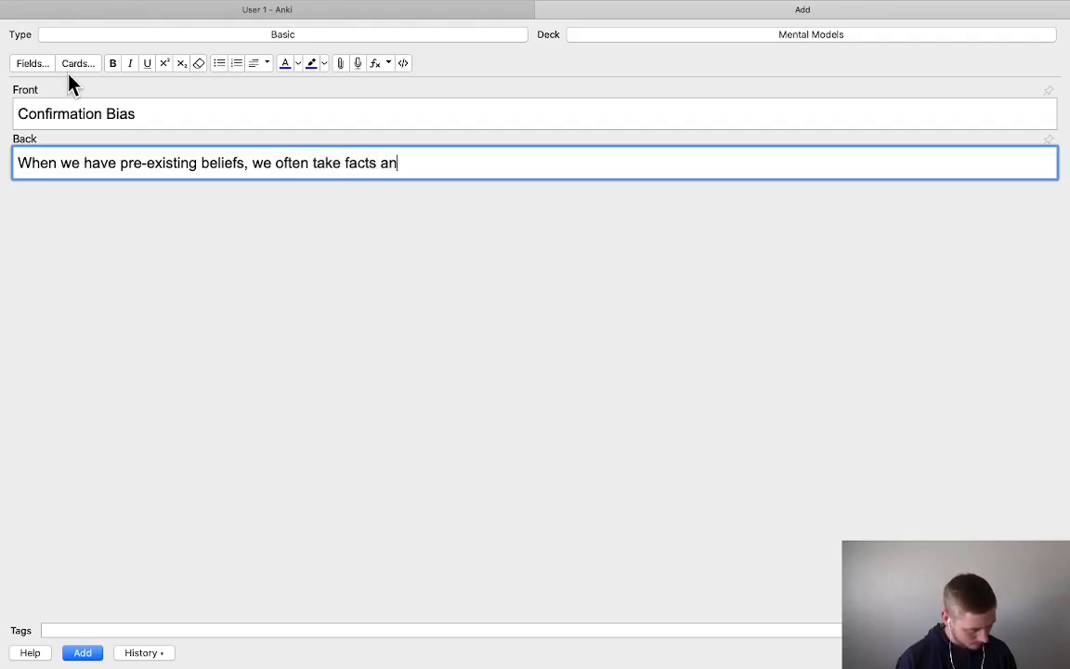
{"action": "type", "text": "d make them fit wi"}
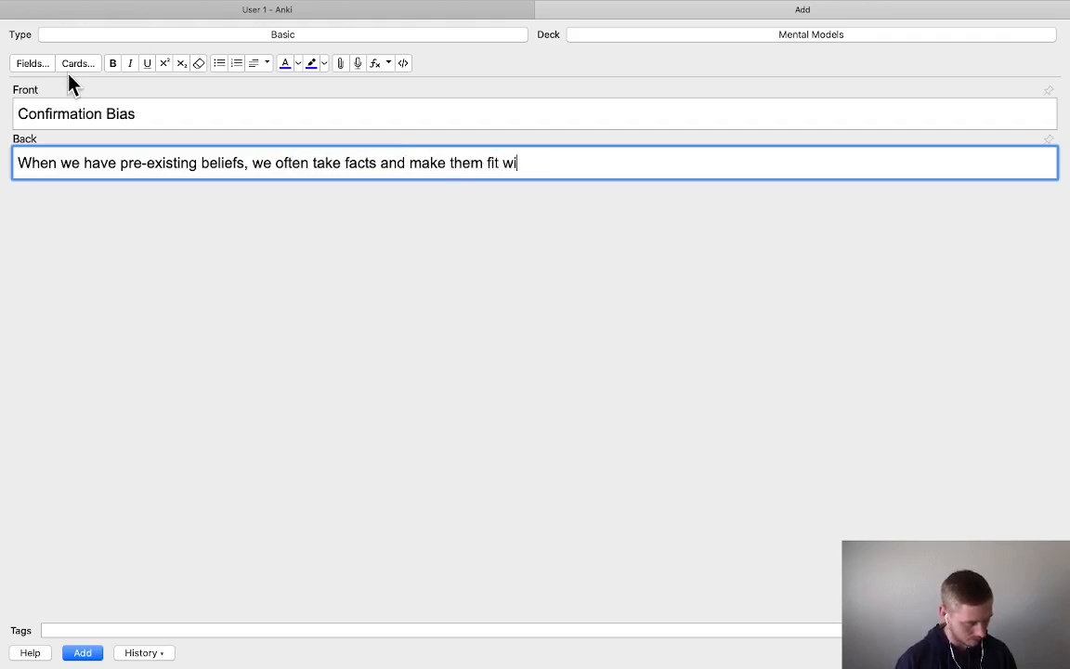
{"action": "type", "text": "th these beliefs"}
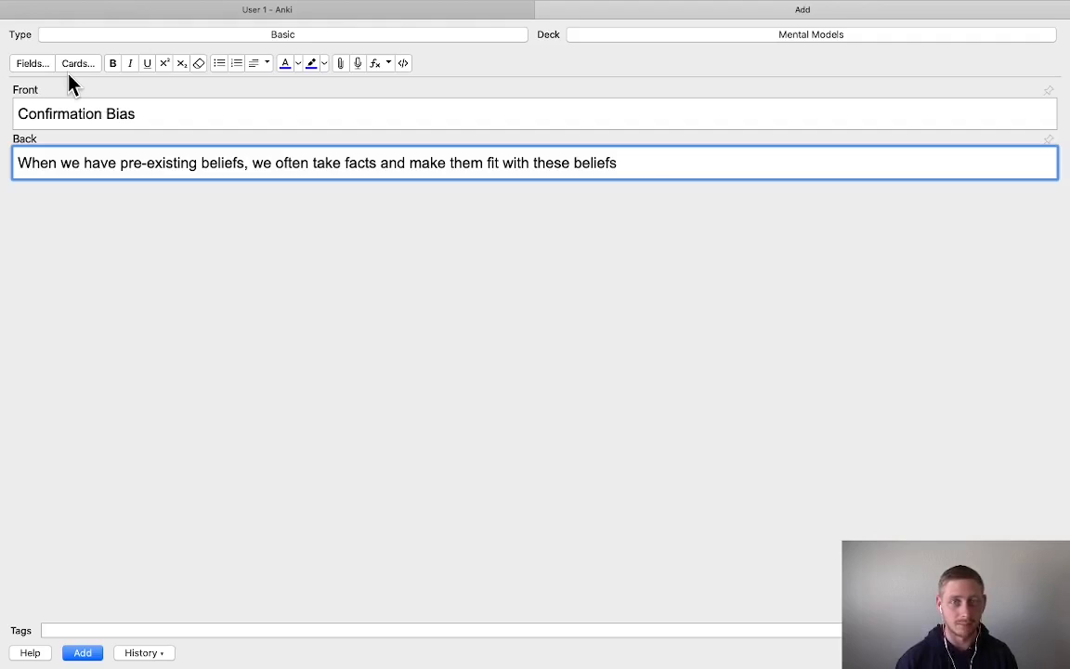
{"action": "type", "text": ". "}
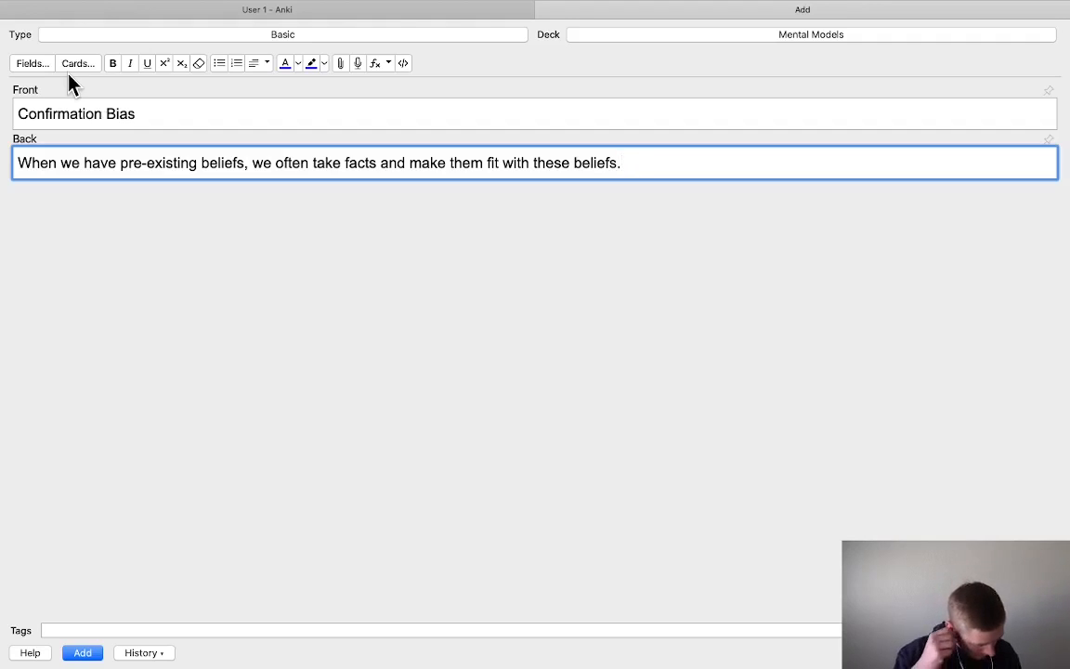
Add a second sentence to the Back text: "Facts are interpreted selectively."
{"action": "type", "text": "Facts are i"}
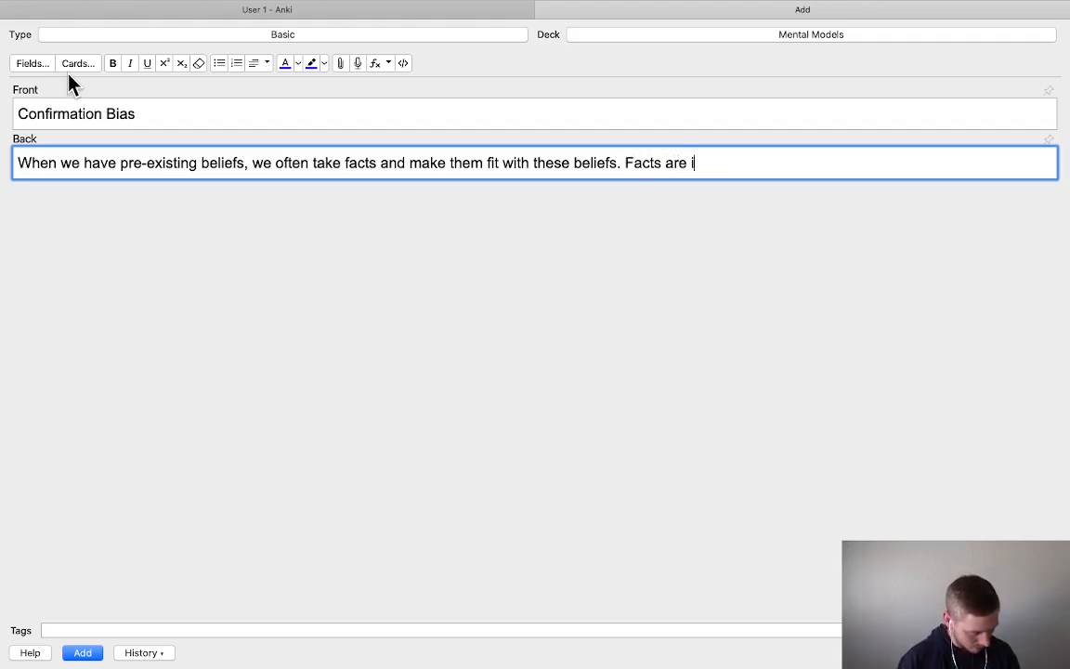
{"action": "type", "text": "nterp"}
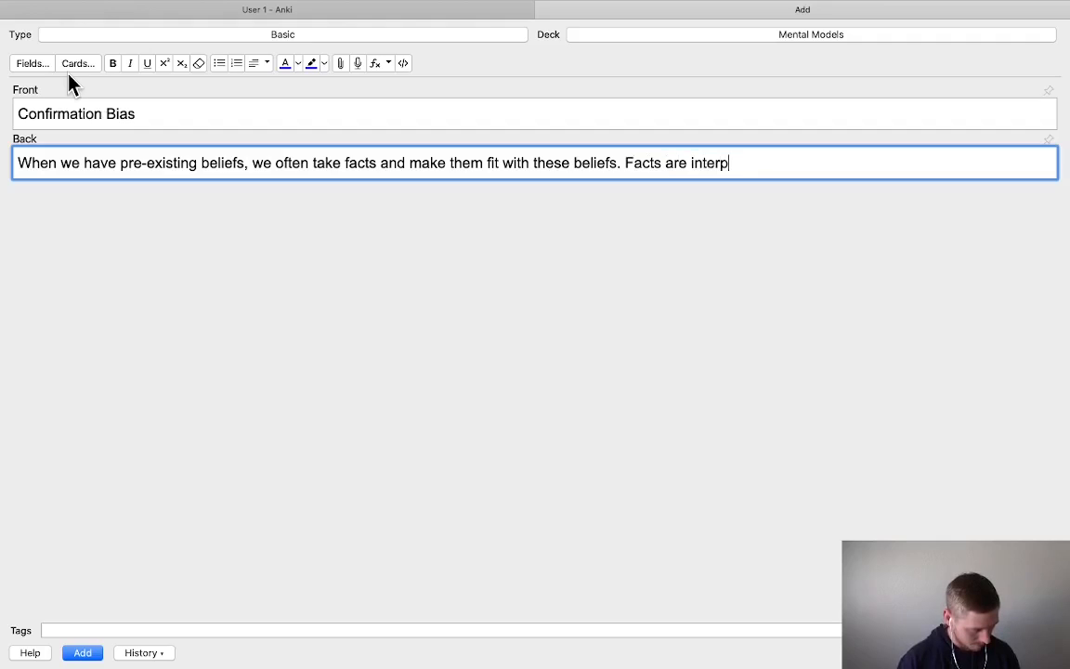
{"action": "type", "text": "reted selectiv"}
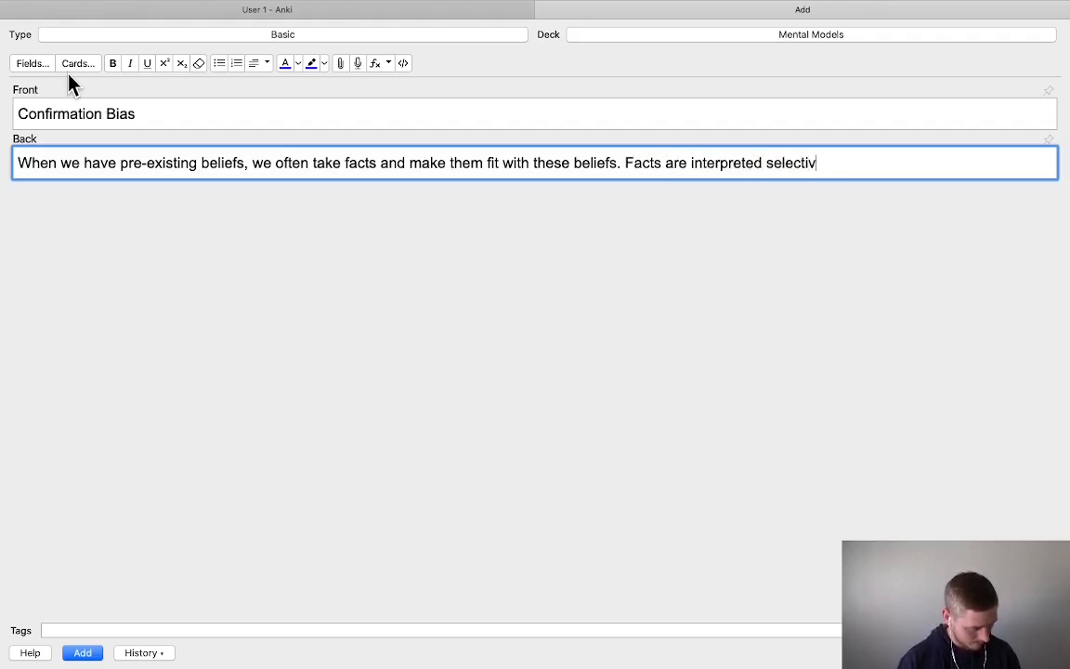
{"action": "type", "text": "ely. We li"}
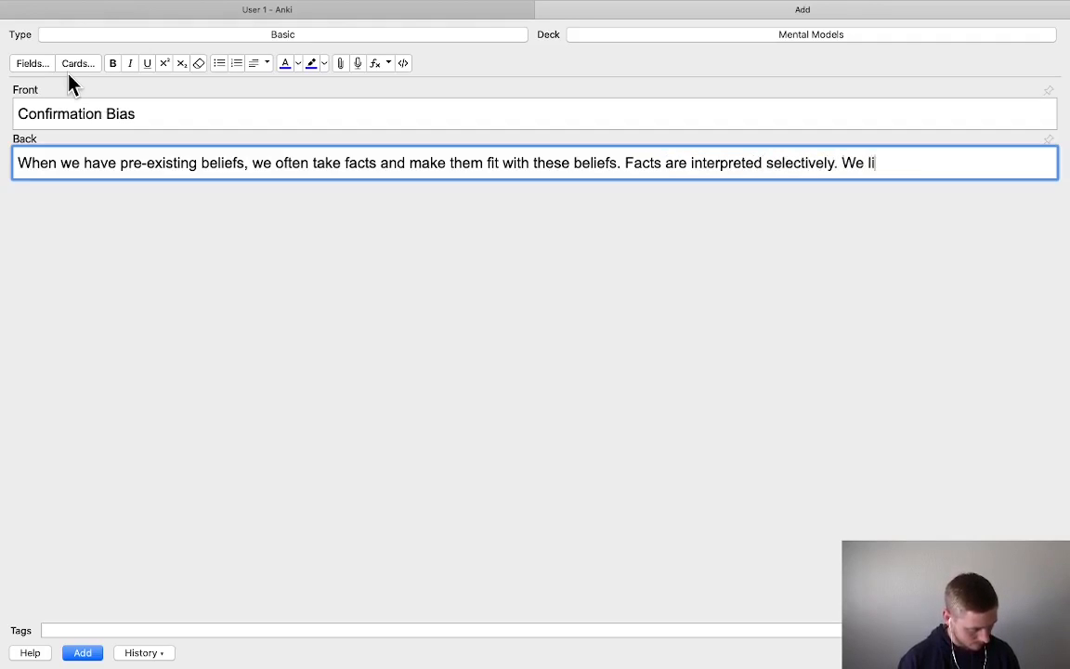
Finish the Back text with "We like to agree with the facts which support our beliefs and throw out or misintrepret others."
{"action": "type", "text": "ke to agree with"}
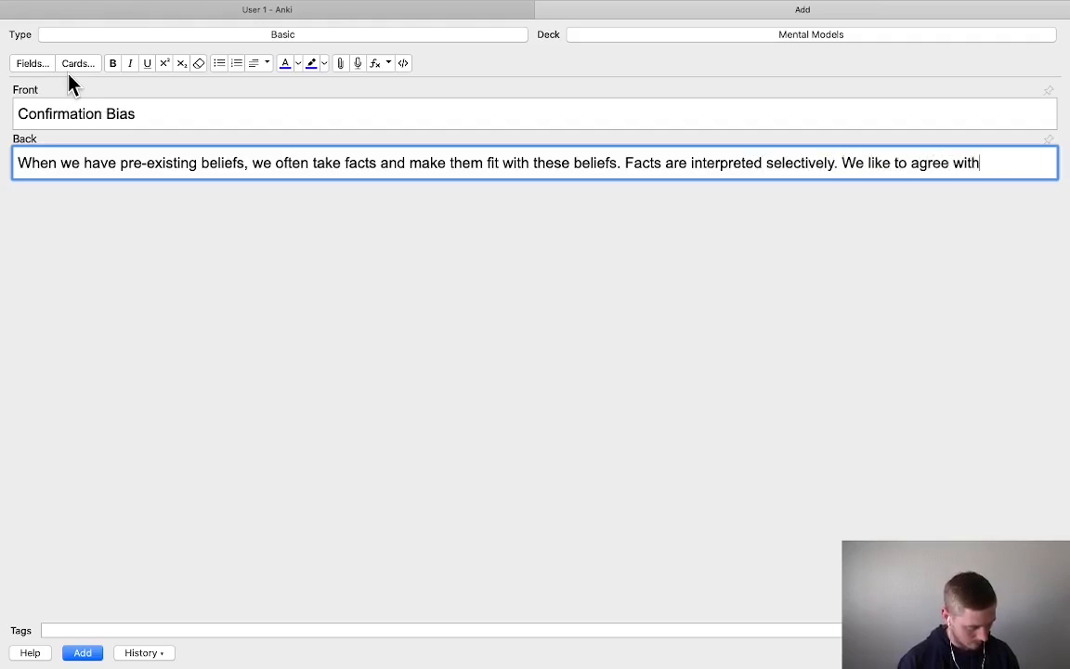
{"action": "type", "text": " the facts whic"}
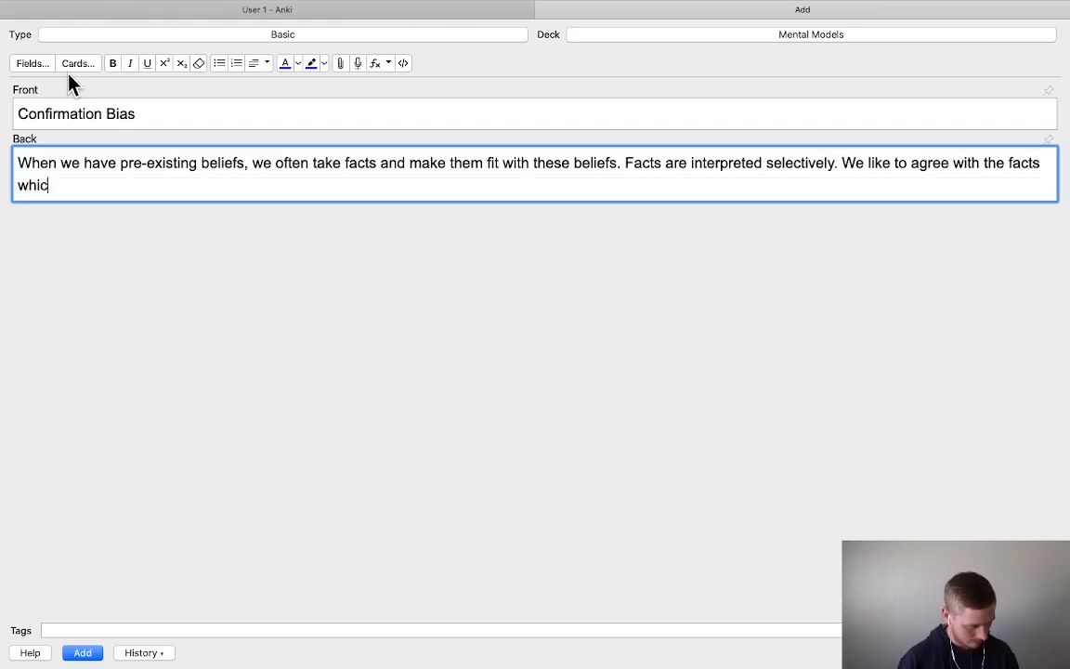
{"action": "type", "text": "h support ou"}
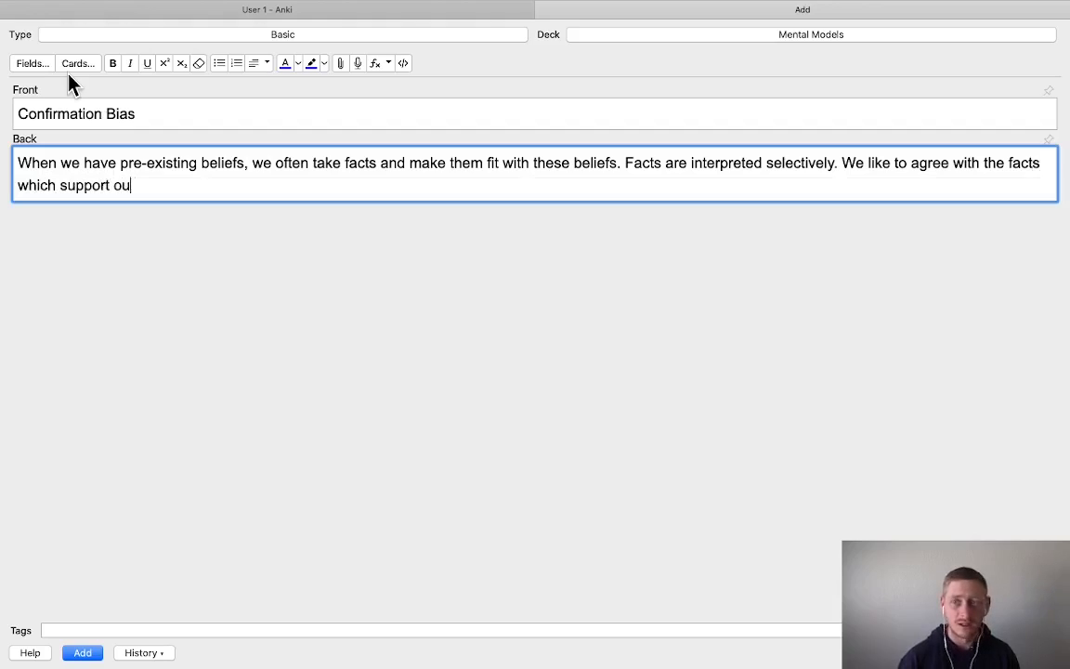
{"action": "type", "text": "t beliefs "}
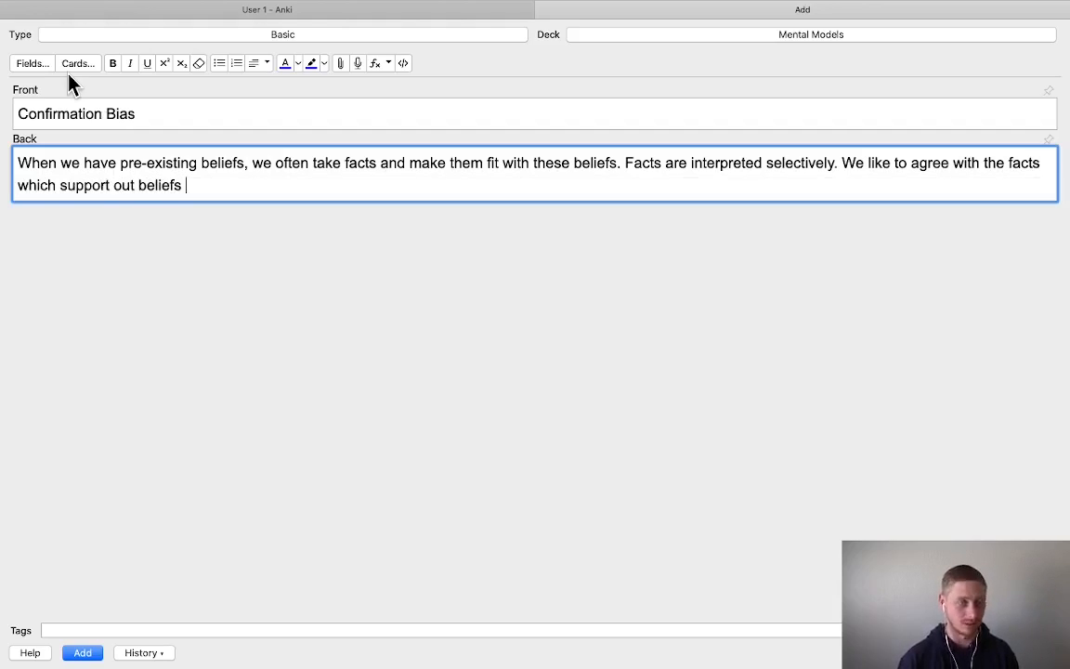
{"action": "type", "text": "a"}
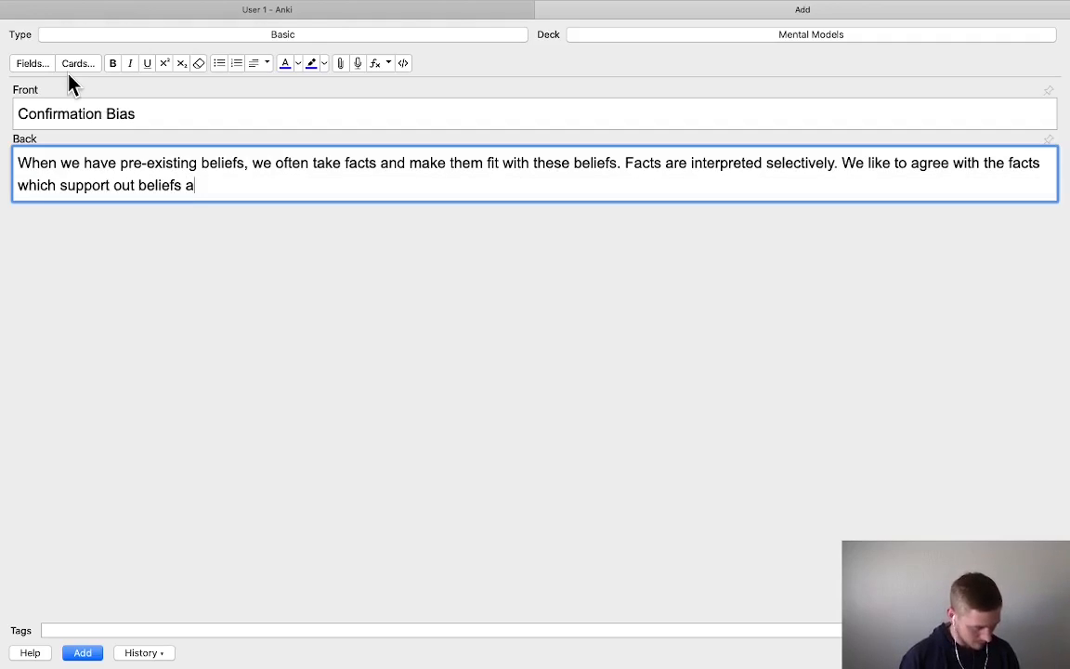
{"action": "type", "text": "nd throw out or "}
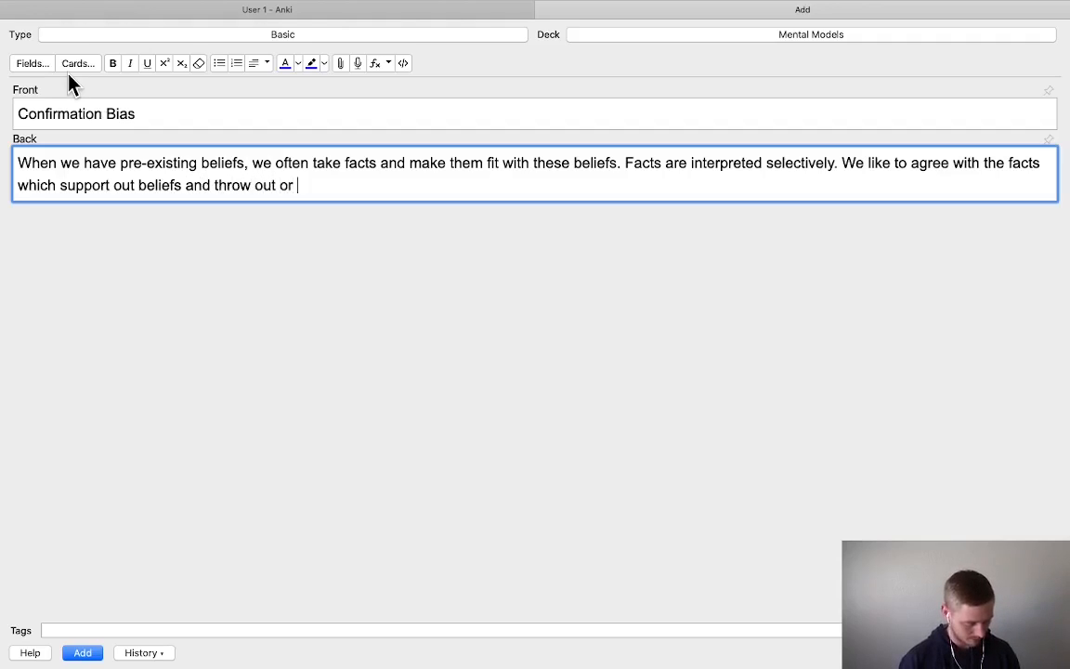
{"action": "type", "text": "misintr"}
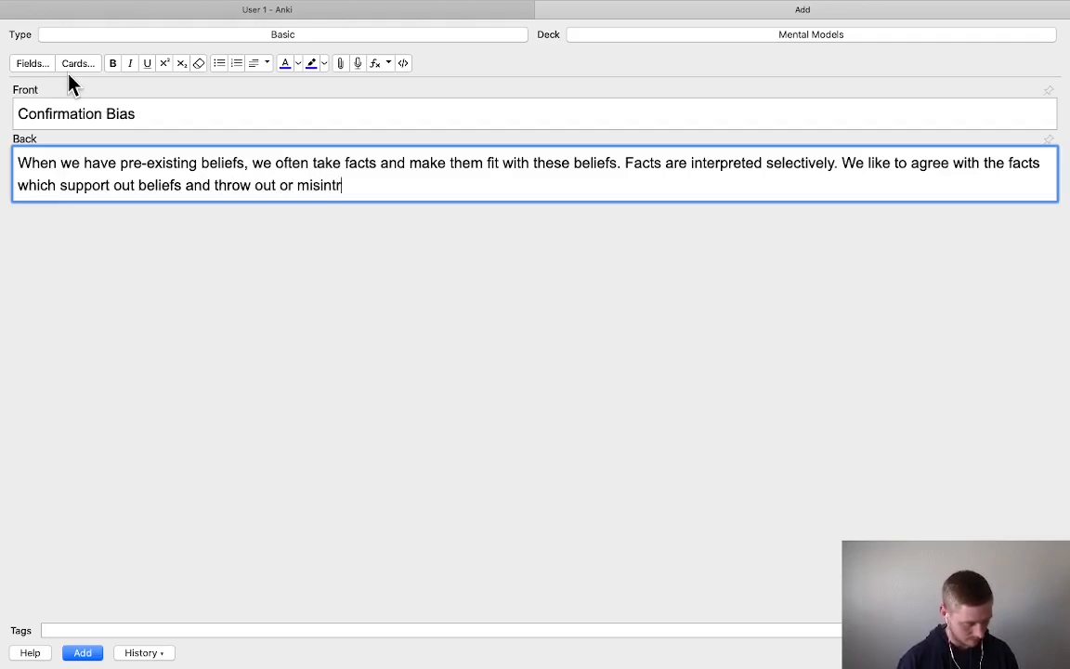
{"action": "type", "text": "epret others."}
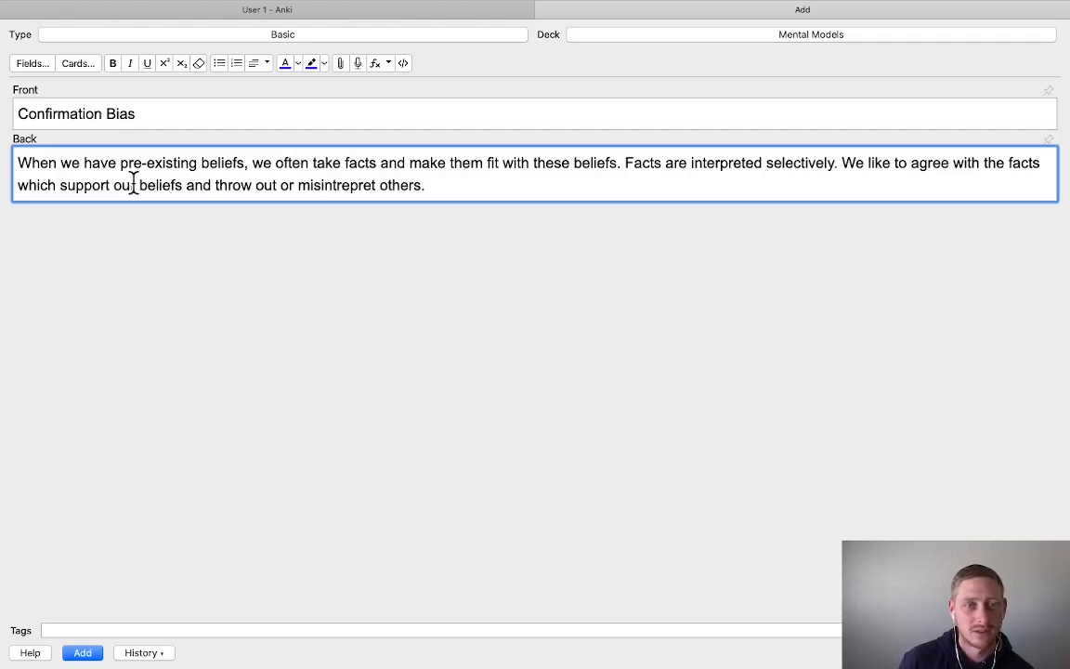
Correct "misintrepret" to "misinterpret" in the Back text and add the Confirmation Bias note to the deck
{"action": "double_click", "coordinate": [339, 185]}
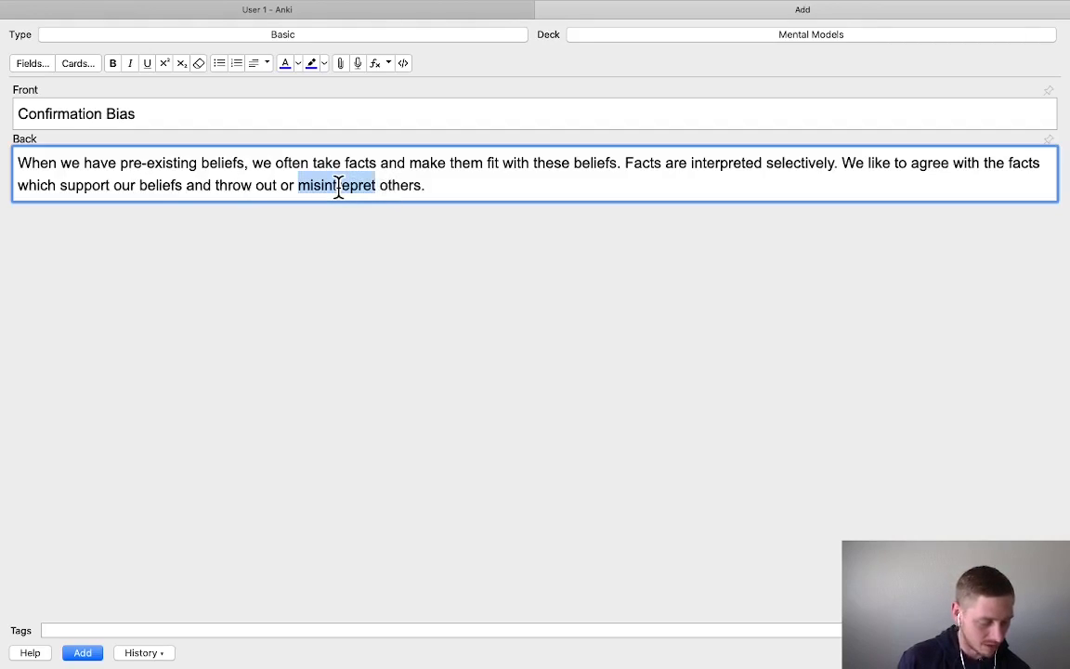
{"action": "left_click", "coordinate": [344, 190]}
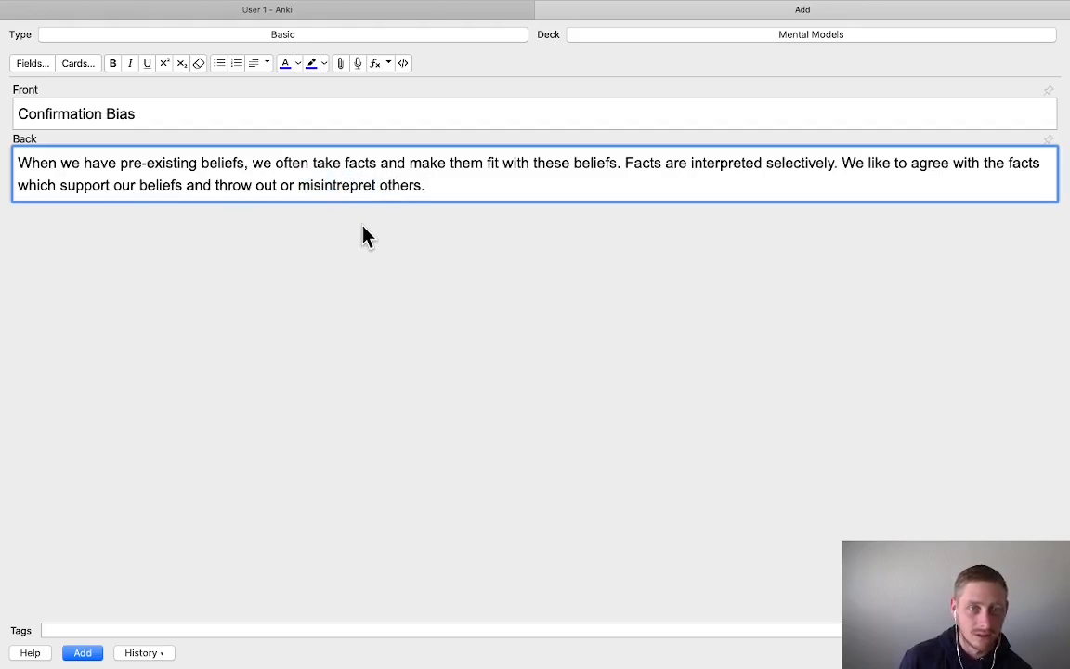
{"action": "key", "text": "BackSpace"}
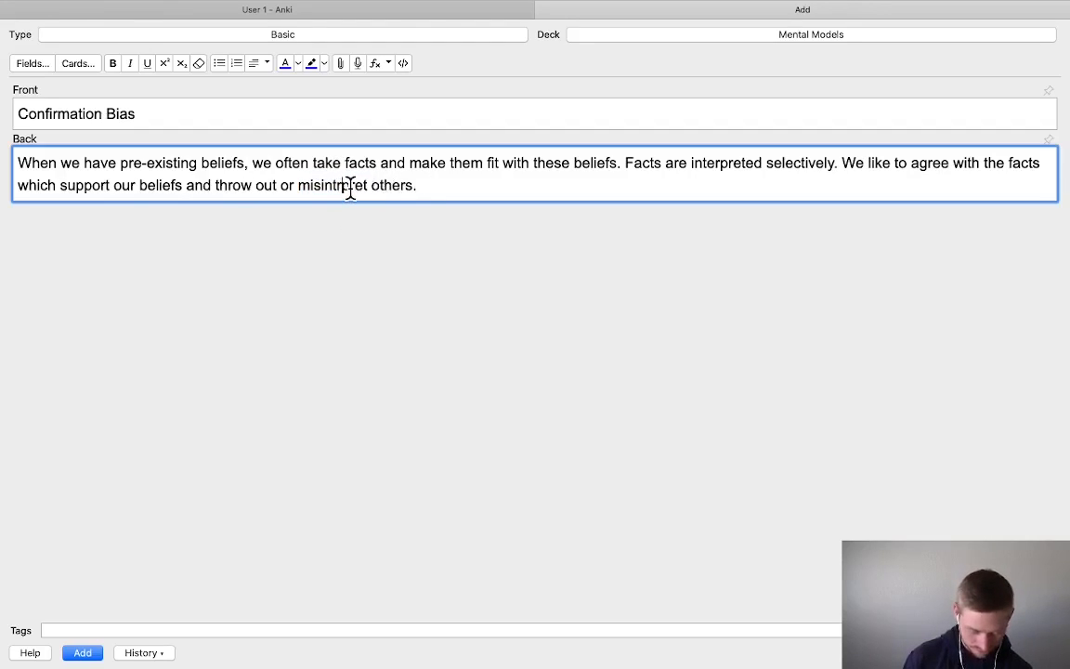
{"action": "key", "text": "BackSpace"}
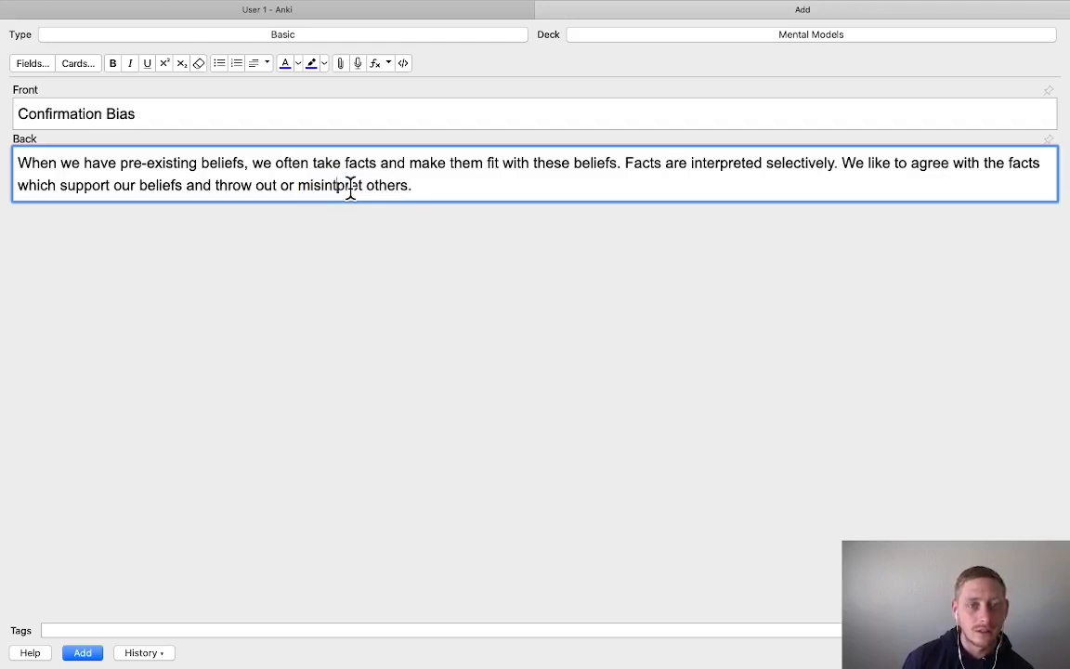
{"action": "type", "text": "er"}
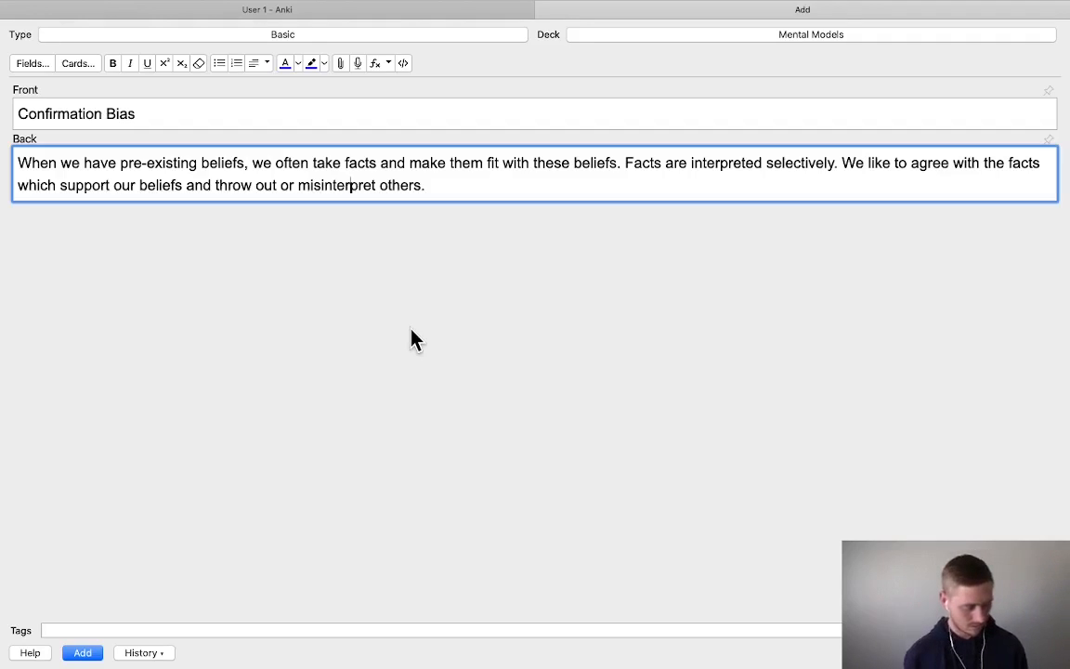
{"action": "left_click", "coordinate": [83, 652]}
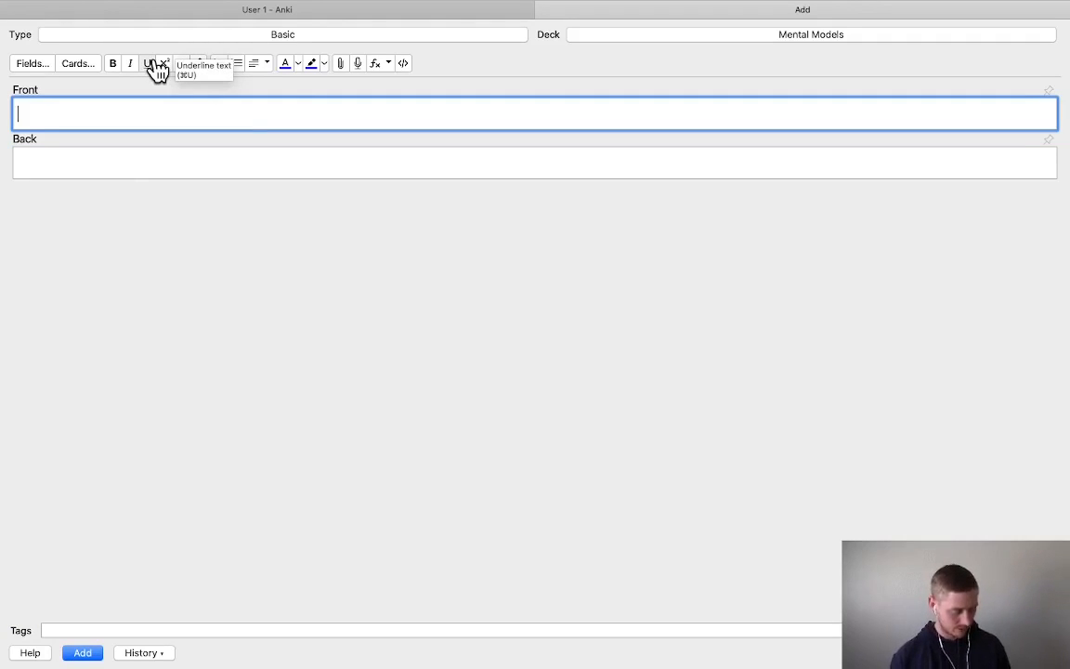
Enter "Twaddle Tendency" as the Front of a new note
{"action": "type", "text": "T"}
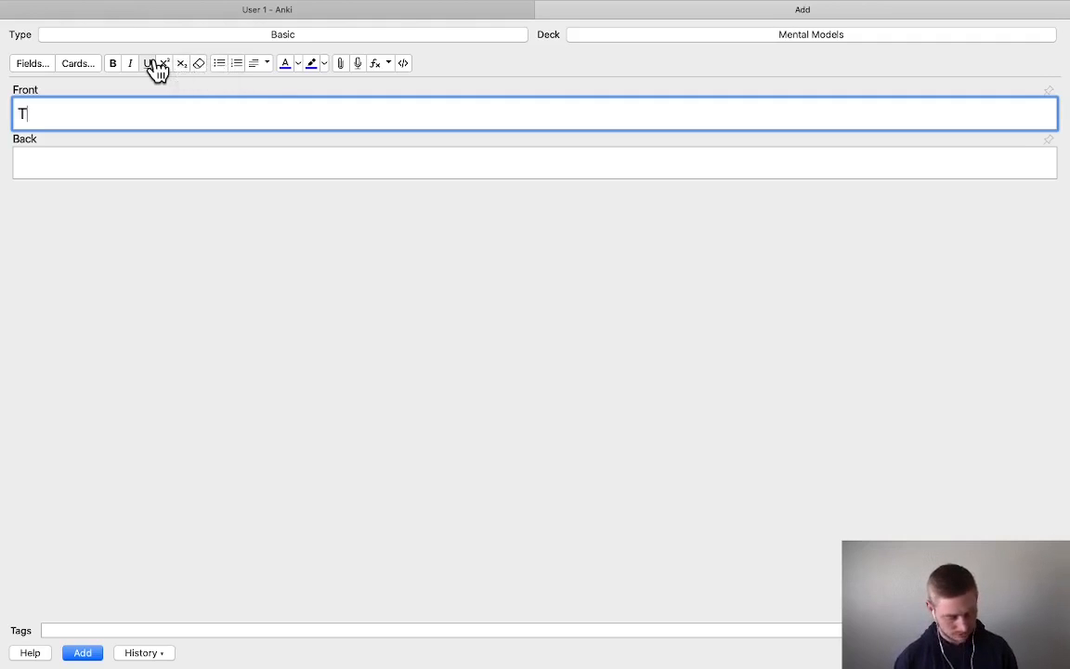
{"action": "type", "text": "waddle "}
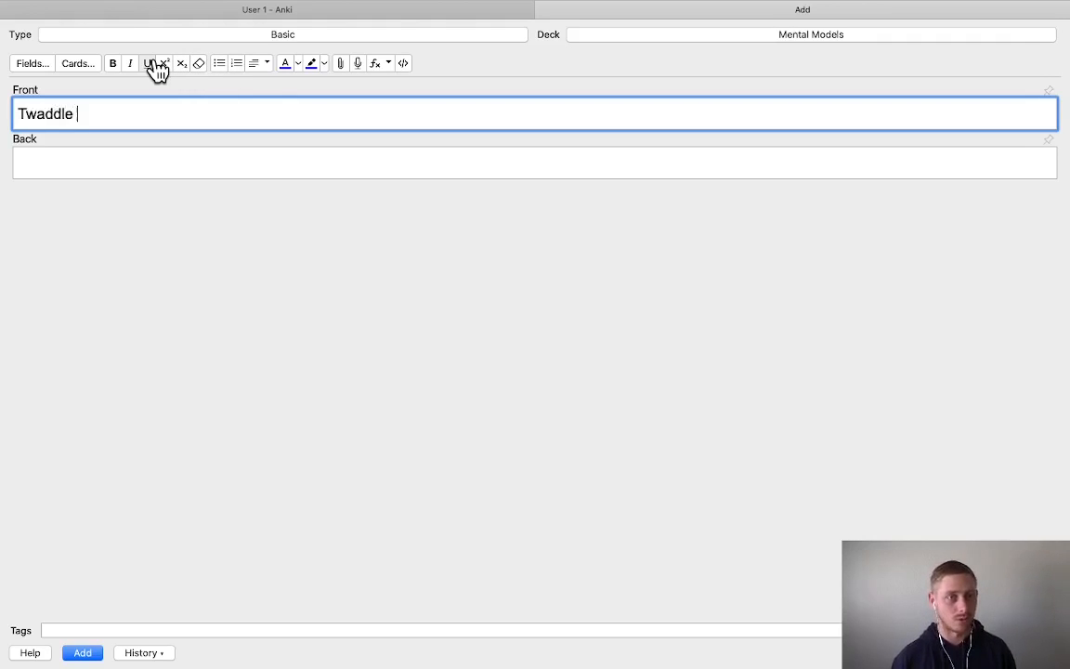
{"action": "type", "text": "Tendency"}
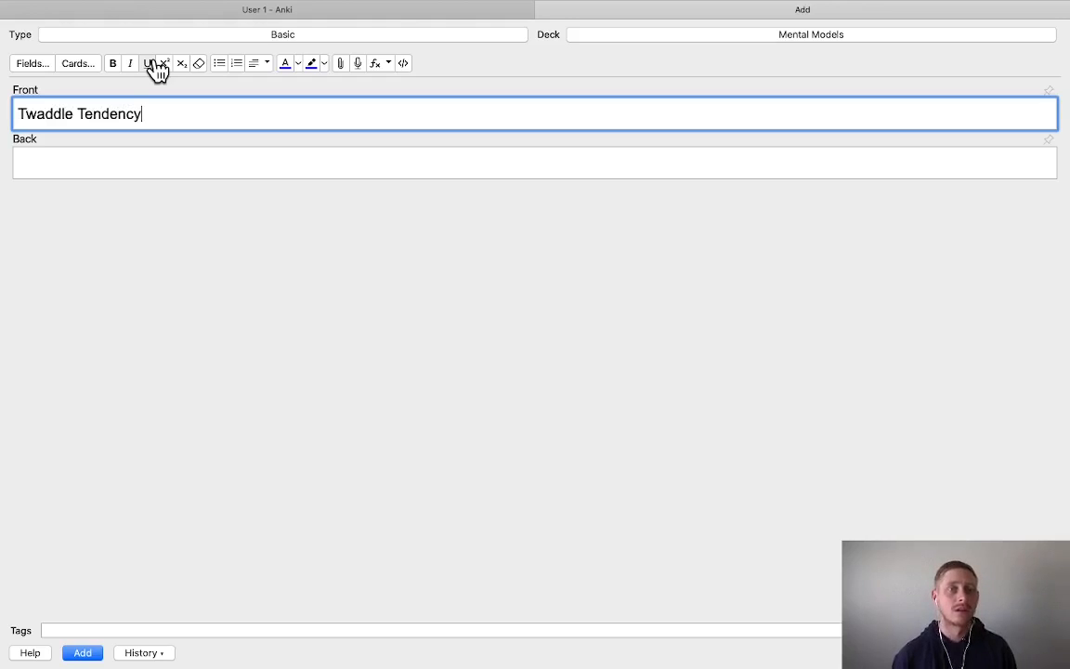
{"action": "key", "text": "Tab"}
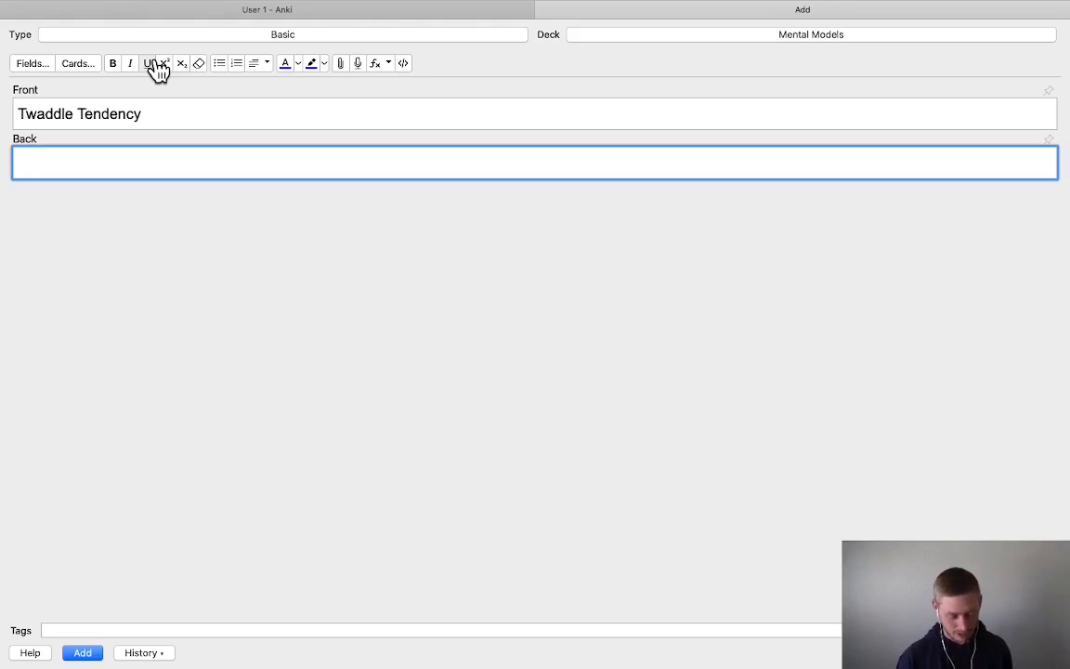
Start the Back text with "Many people try to hide their inadequacies by saying something when they have nothing to say."
{"action": "type", "text": "Many"}
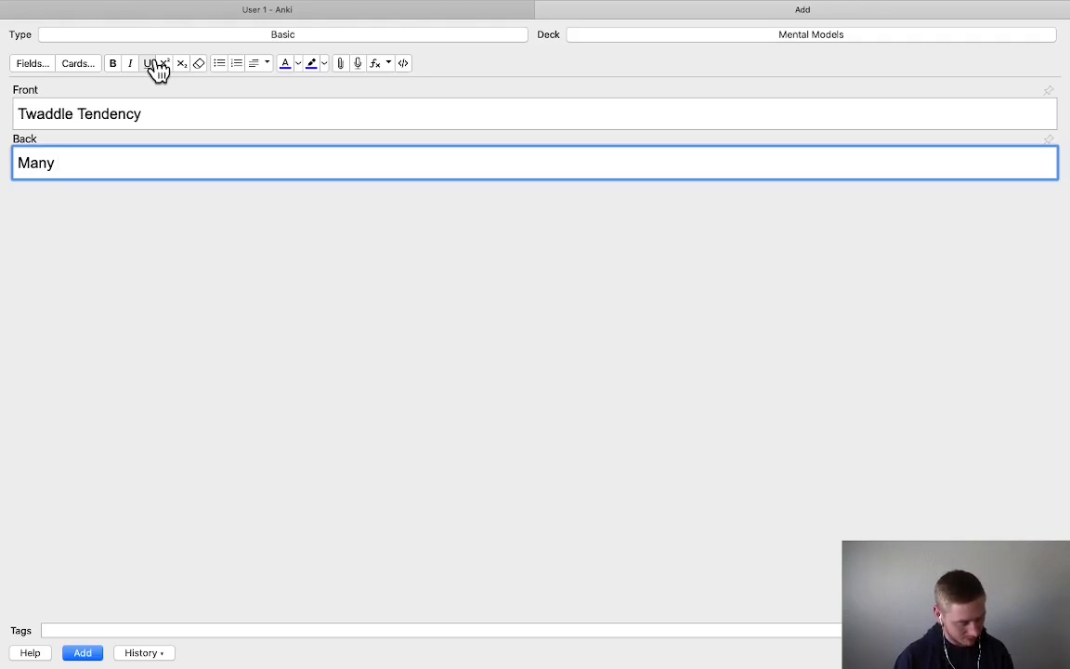
{"action": "type", "text": "a"}
{"action": "key", "text": "BackSpace"}
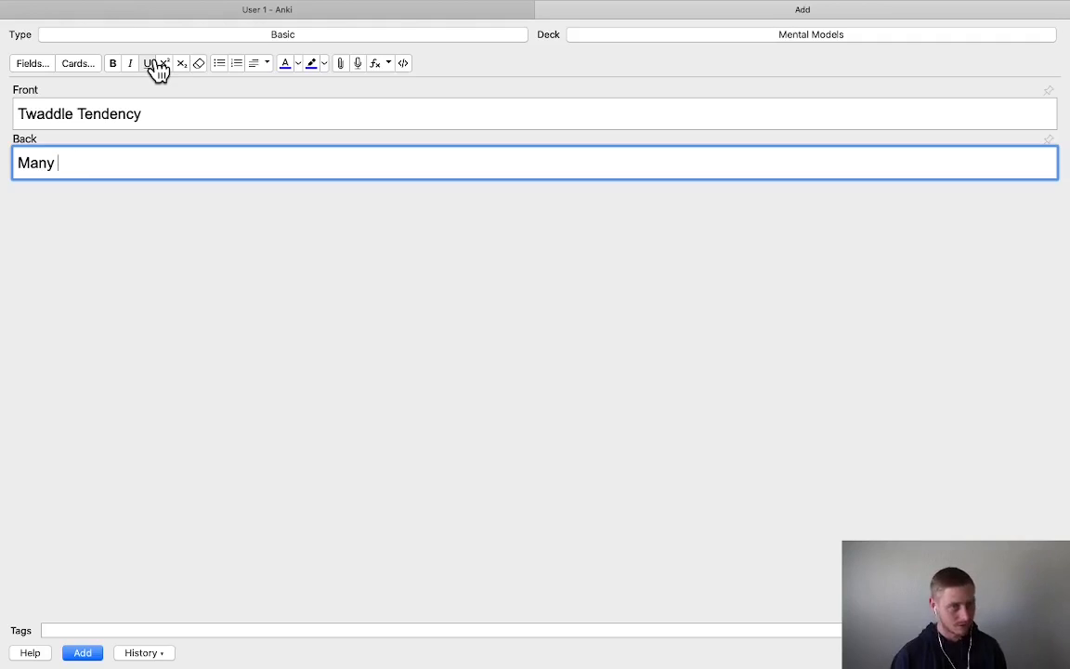
{"action": "type", "text": "people t"}
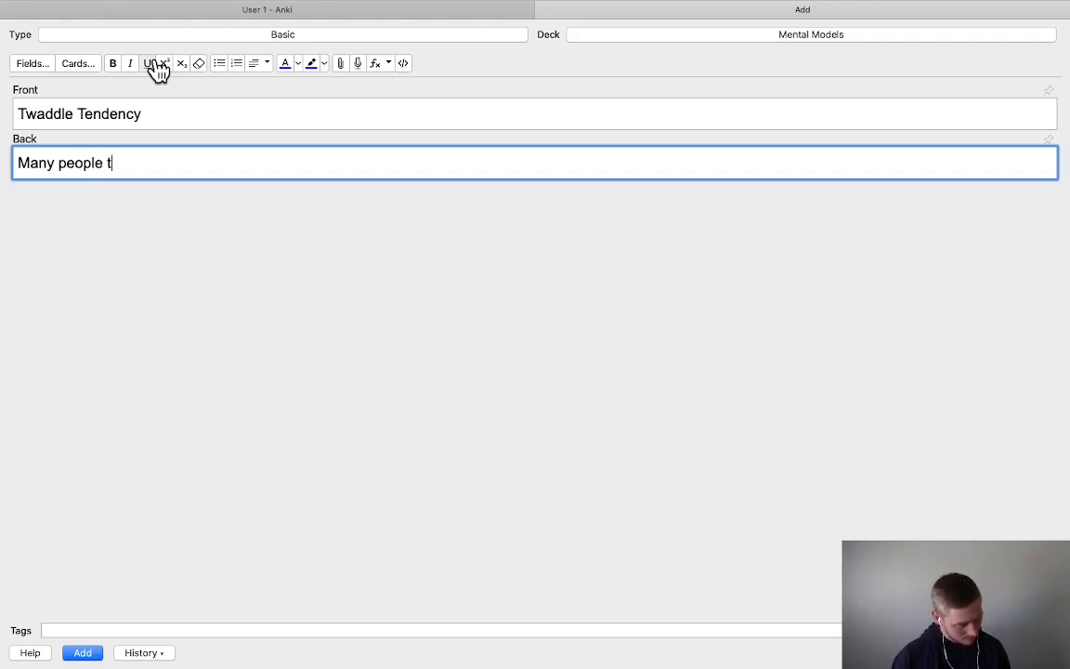
{"action": "type", "text": "ry to hide the"}
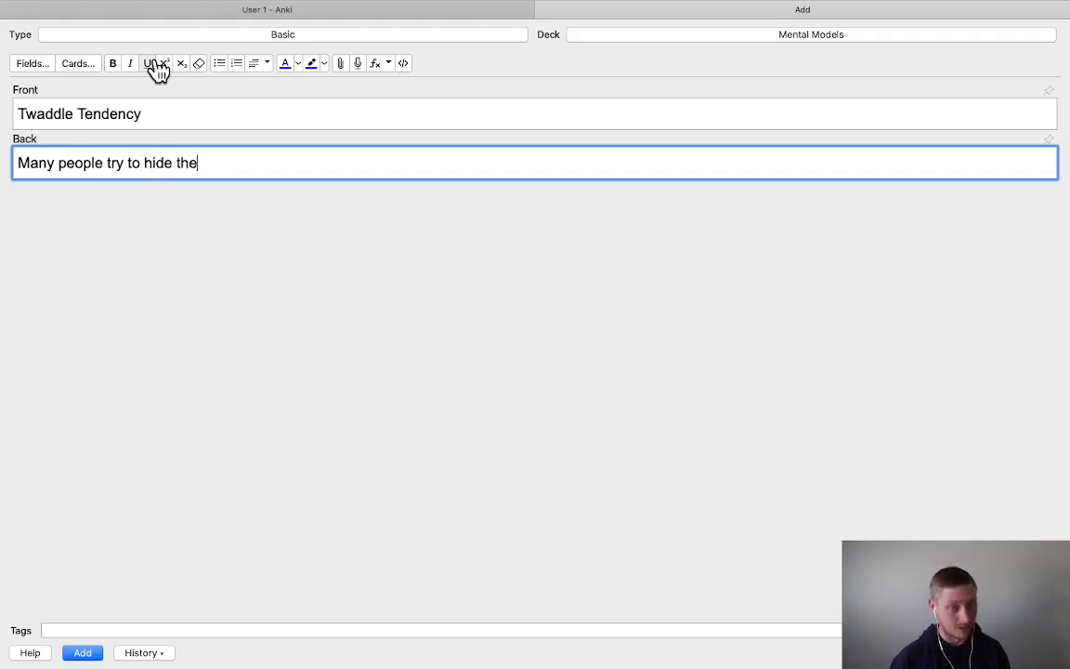
{"action": "type", "text": "ir in"}
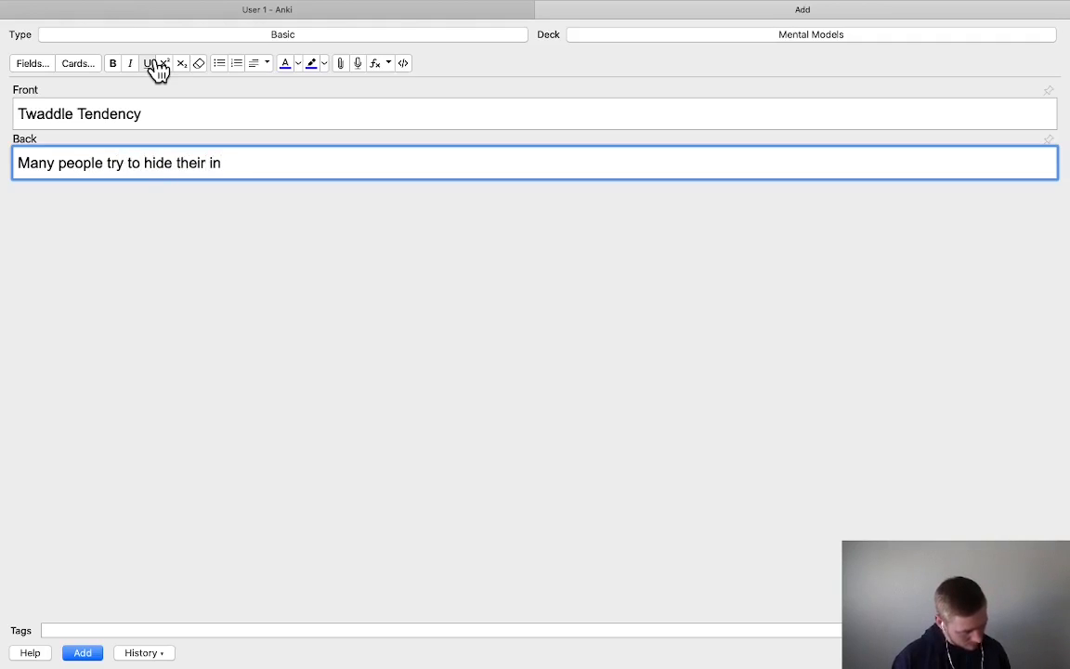
{"action": "type", "text": "adequaci"}
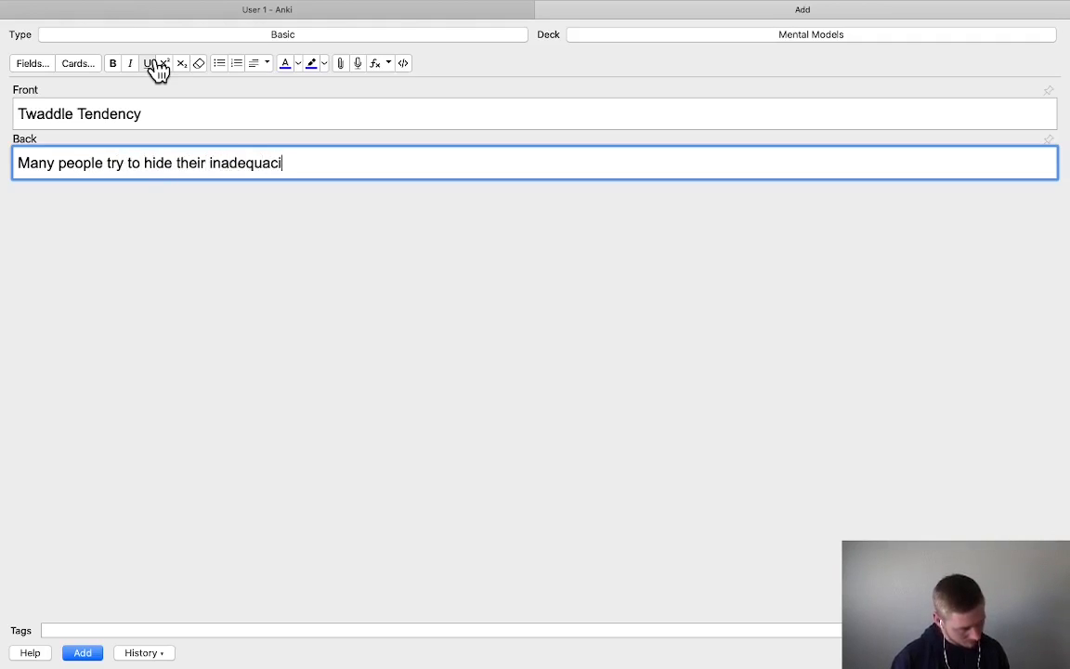
{"action": "type", "text": "es by saying some"}
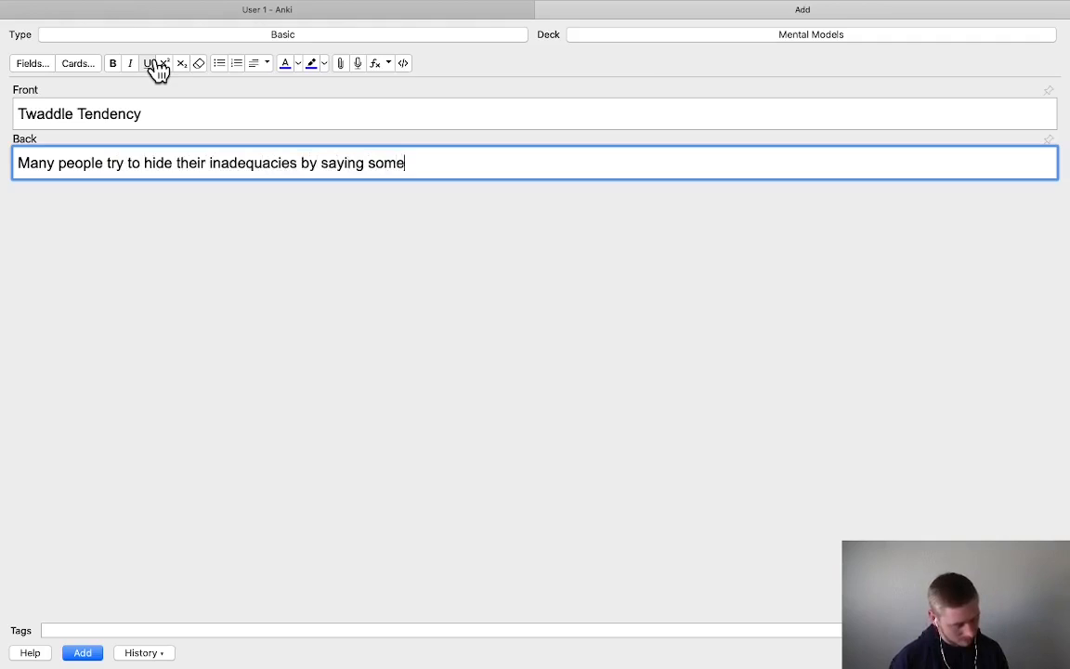
{"action": "type", "text": "thing when they have"}
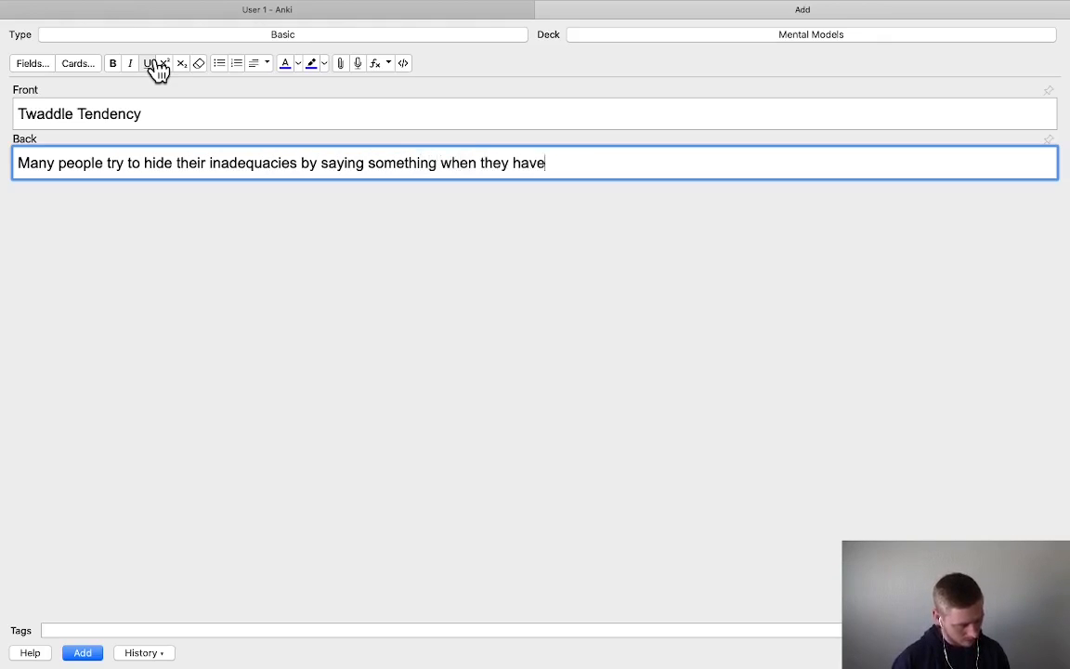
{"action": "type", "text": " nothing to say. "}
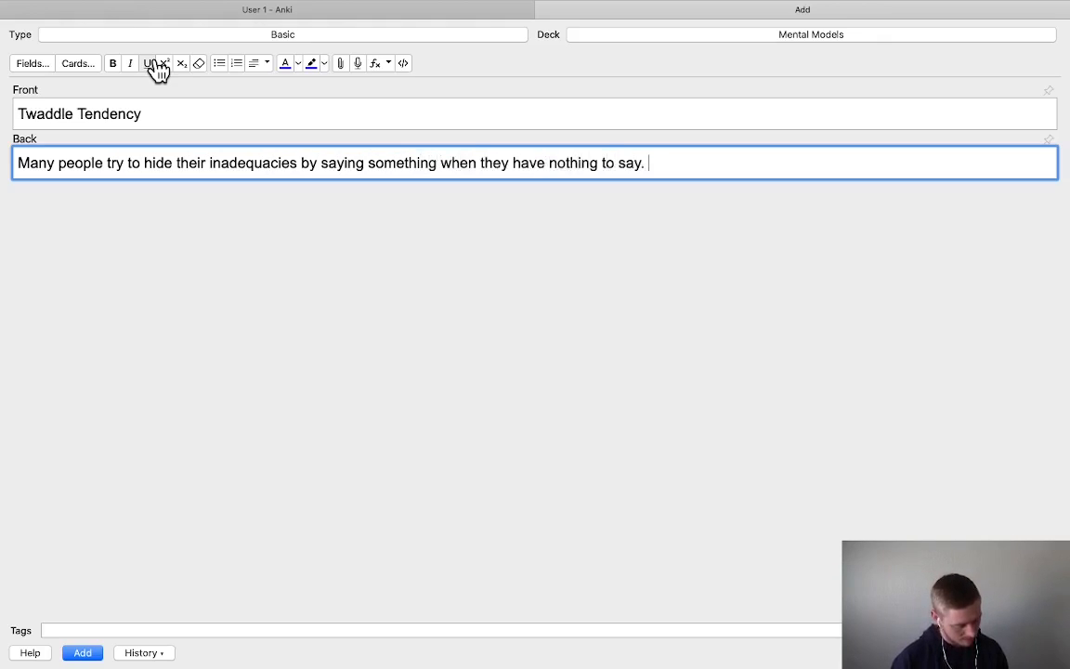
Add a second sentence to the Back text: "Big words, pompous language, and jargon are used to mask a lack of knowledge."
{"action": "type", "text": "Big wors,"}
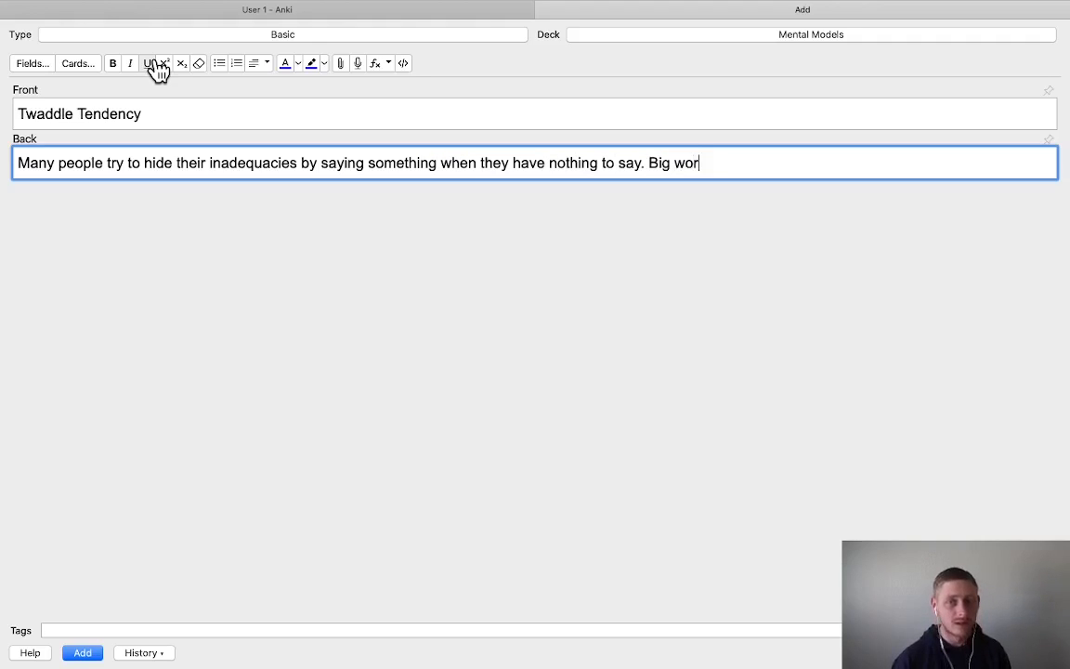
{"action": "key", "text": "BackSpace"}
{"action": "type", "text": "ds, "}
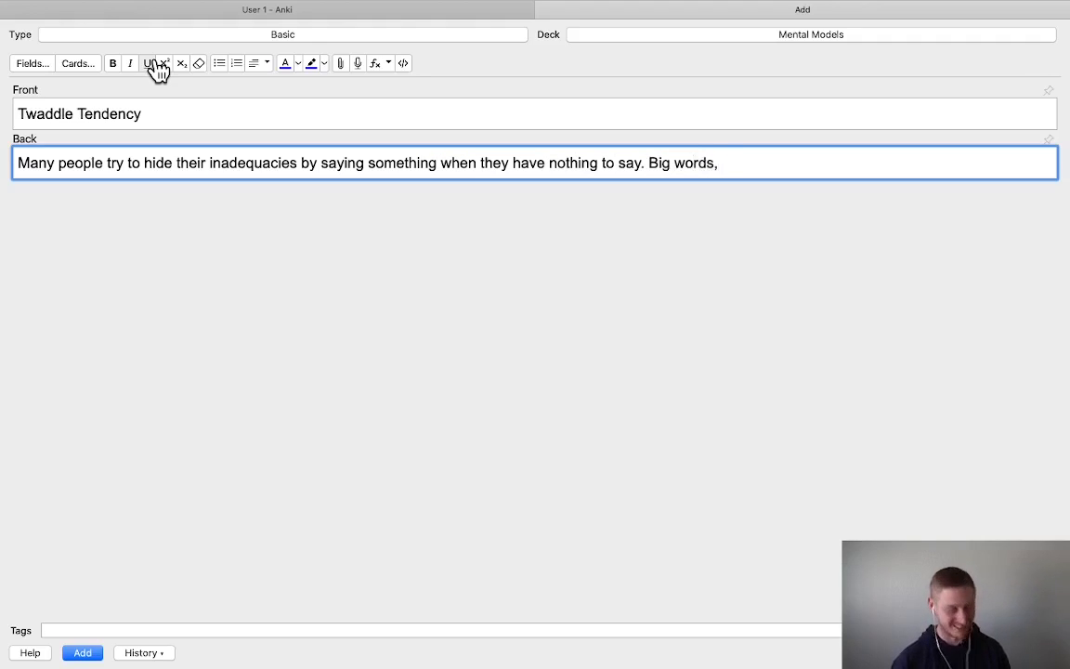
{"action": "type", "text": "pomp"}
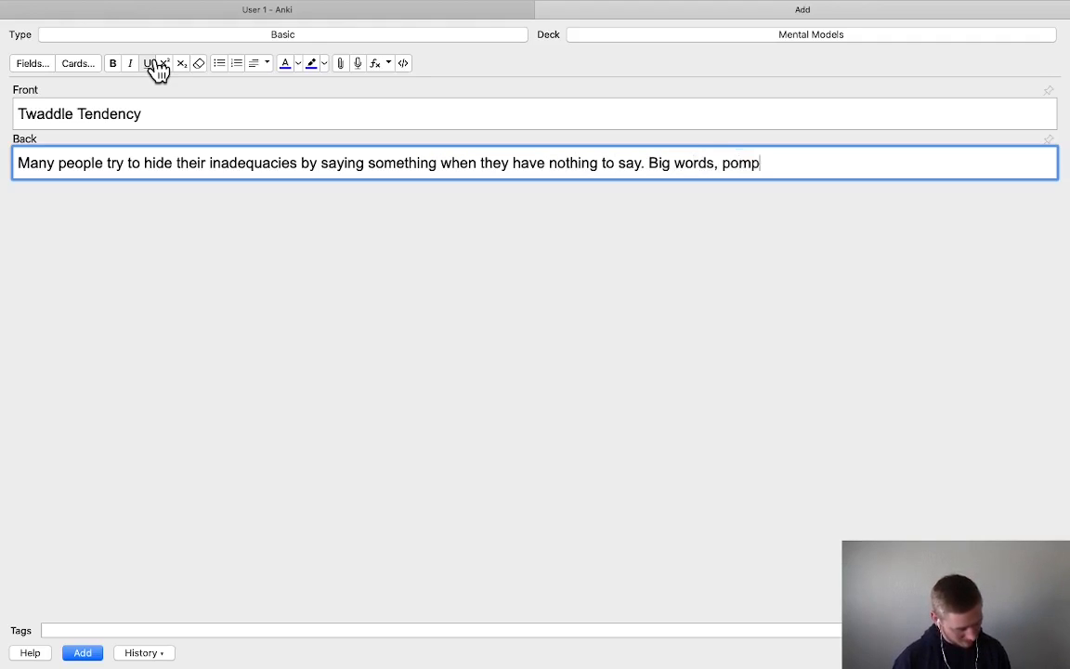
{"action": "type", "text": "ous language, a"}
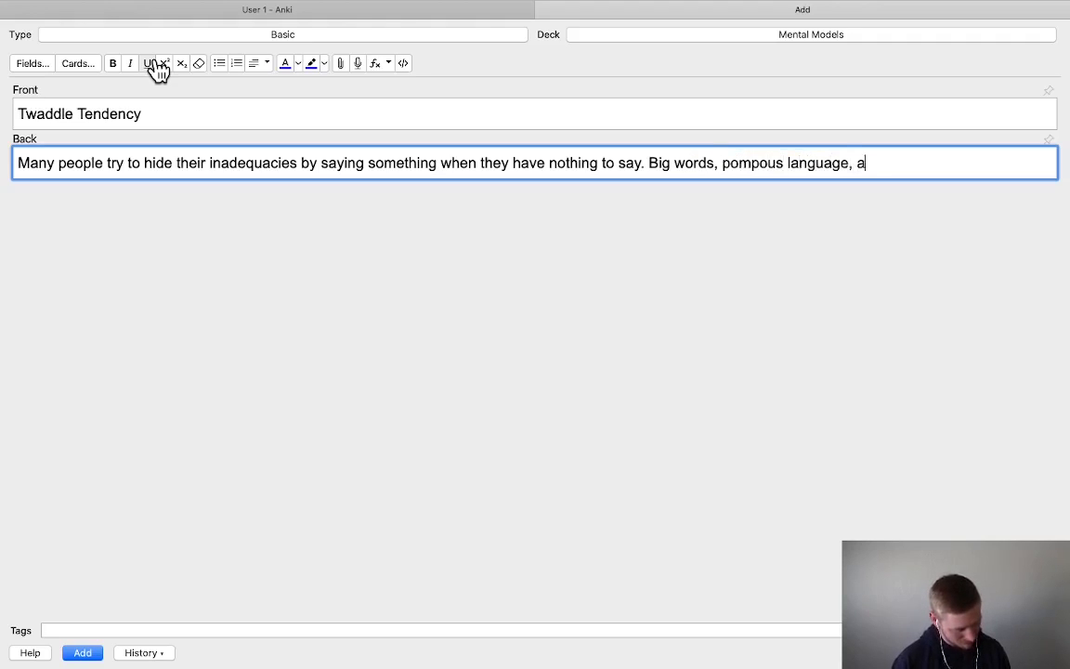
{"action": "type", "text": "nd jargon are"}
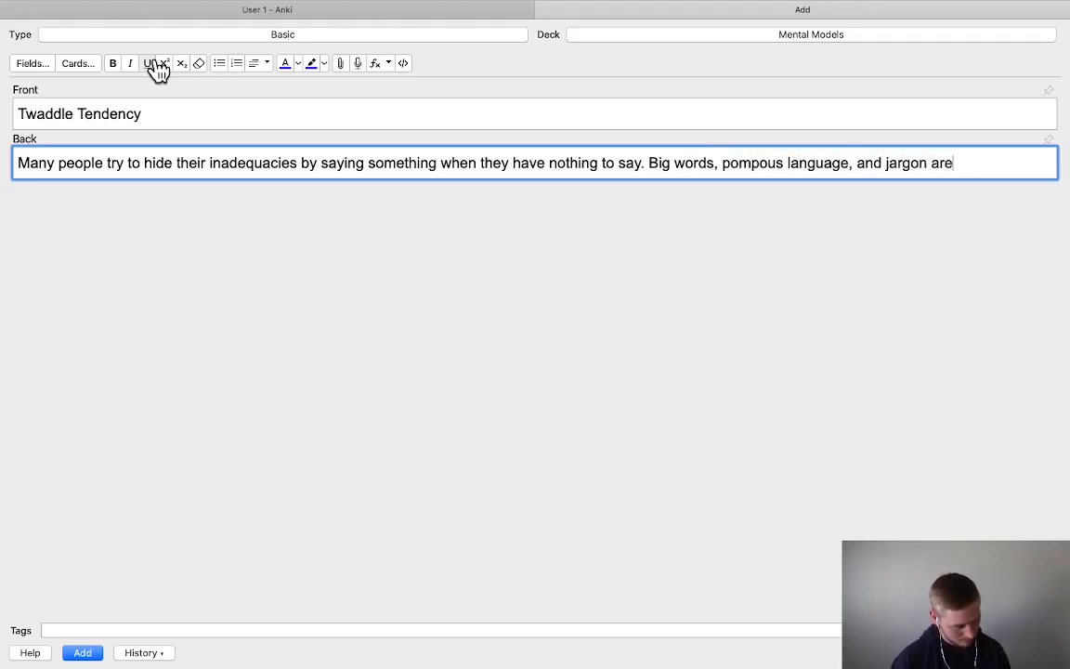
{"action": "type", "text": " used"}
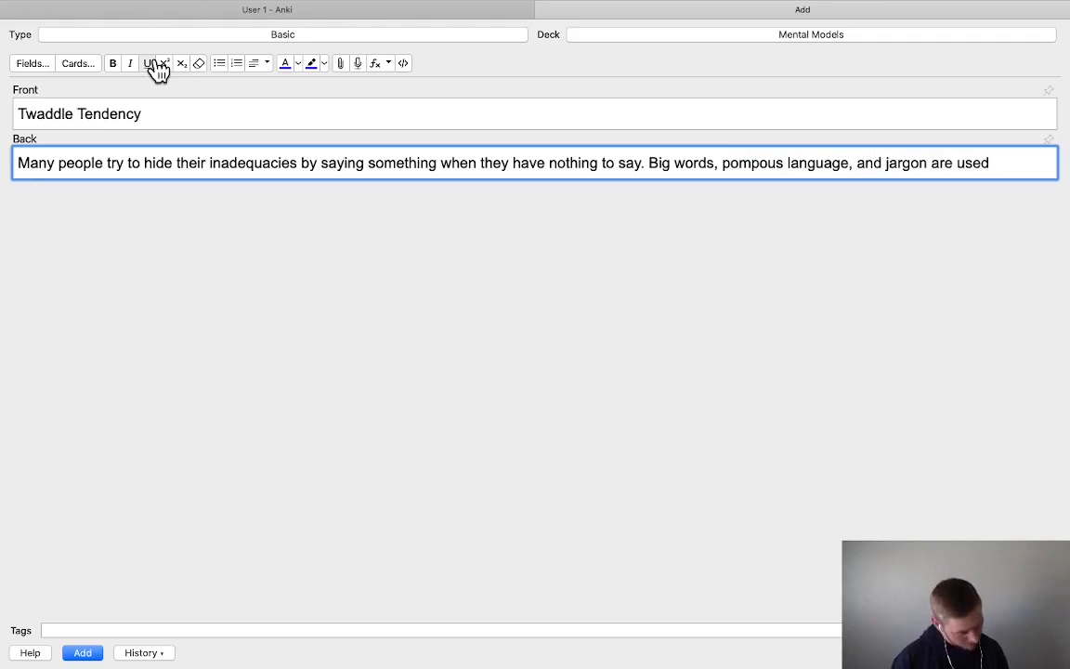
{"action": "type", "text": " to mask a lac"}
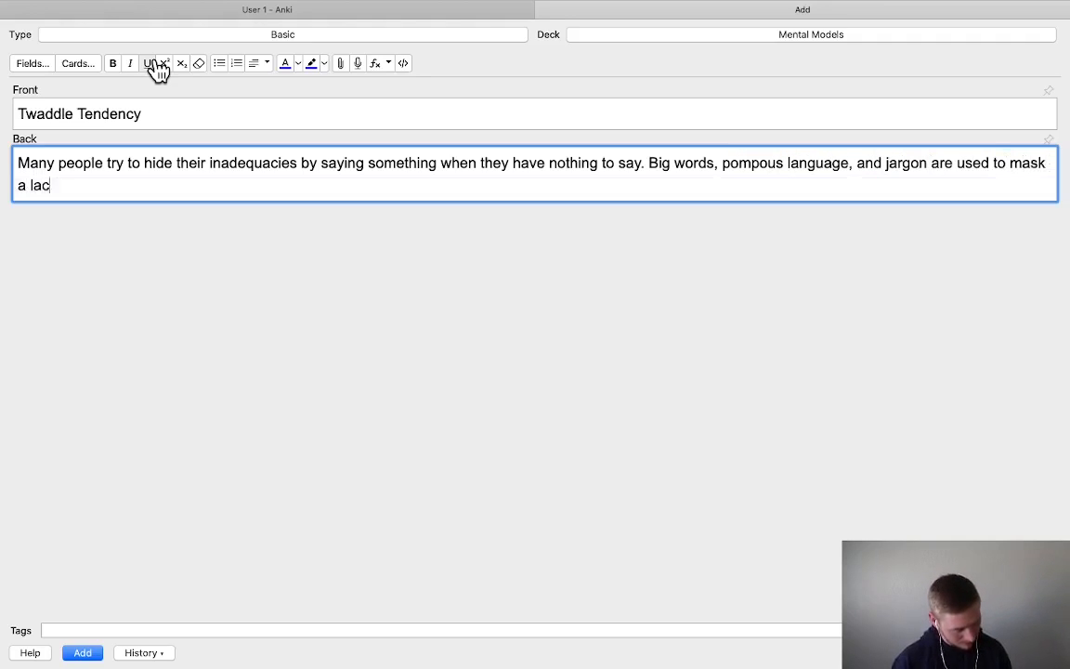
{"action": "type", "text": "k of knowledge. "}
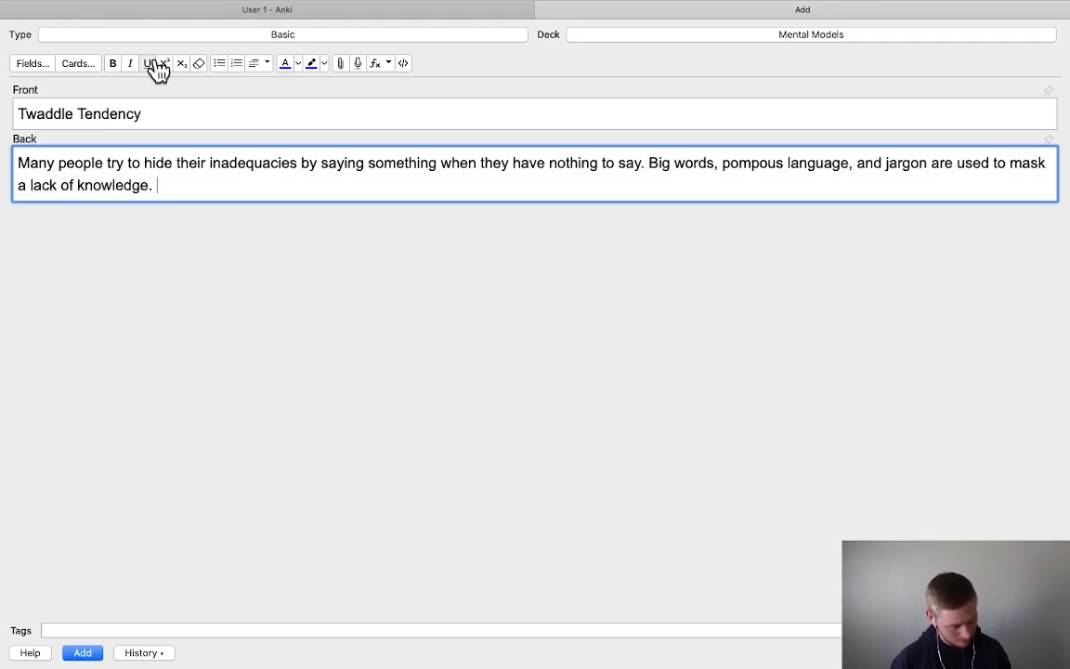
Finish the Back text with "We would rather ramble than to not know about a subject." and add the Twaddle Tendency note to the deck
{"action": "type", "text": "We would rather "}
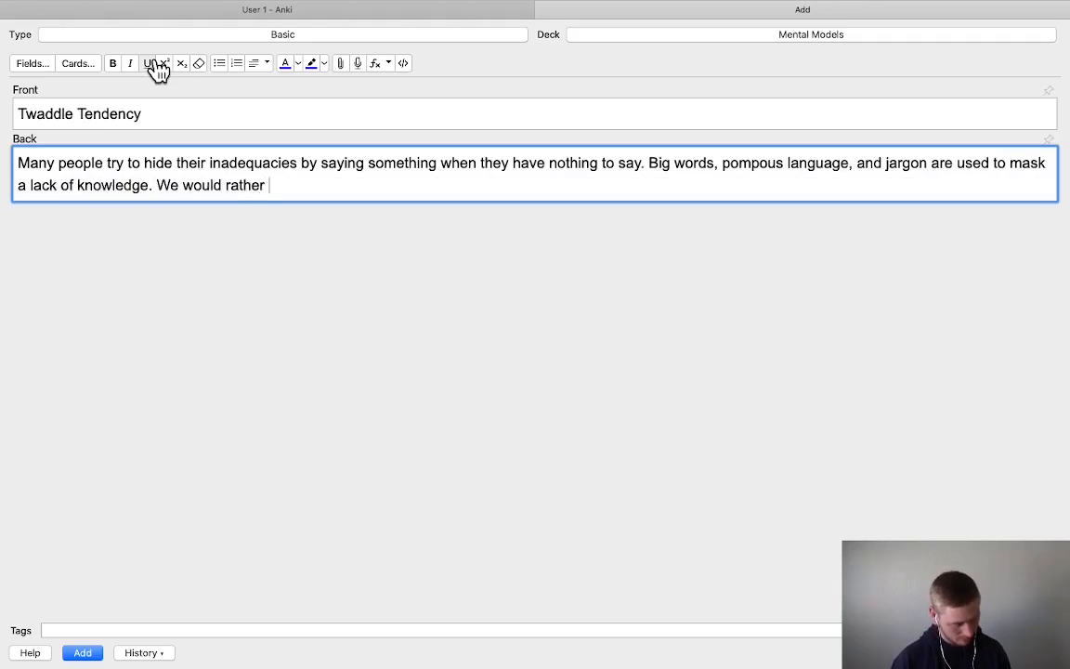
{"action": "type", "text": "ramble "}
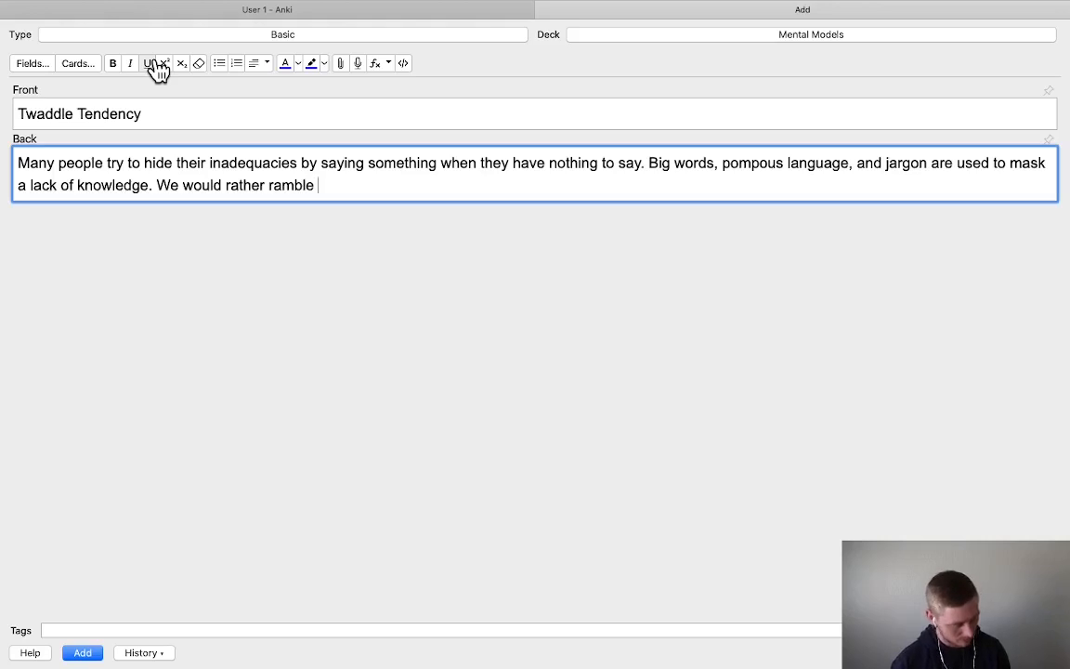
{"action": "type", "text": "than "}
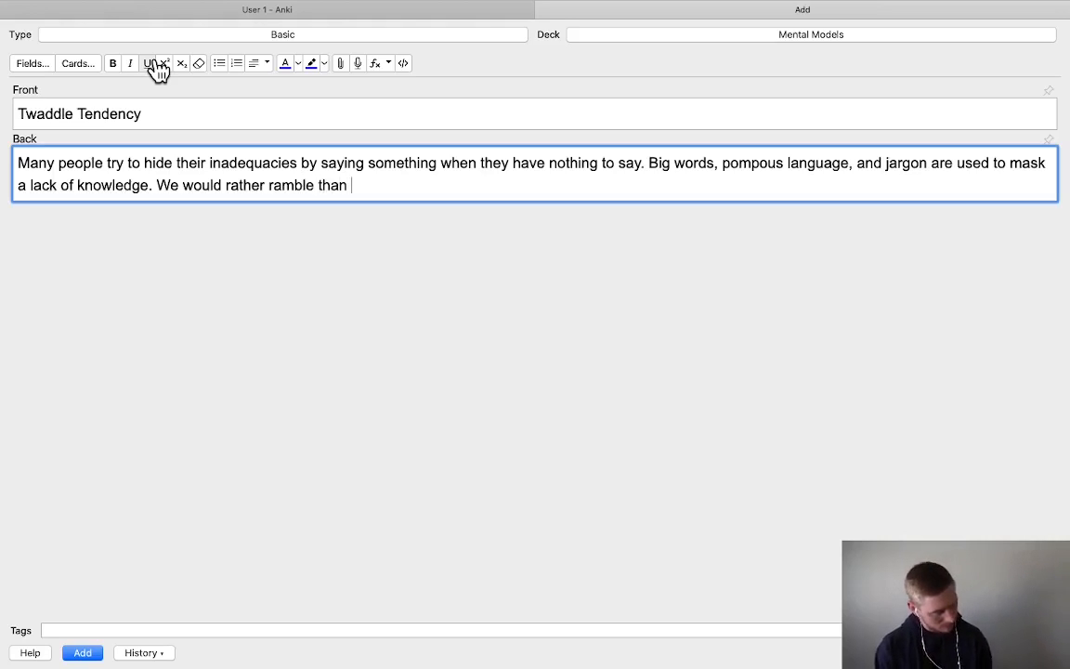
{"action": "type", "text": "to not ko"}
{"action": "key", "text": "BackSpace"}
{"action": "type", "text": "now about a"}
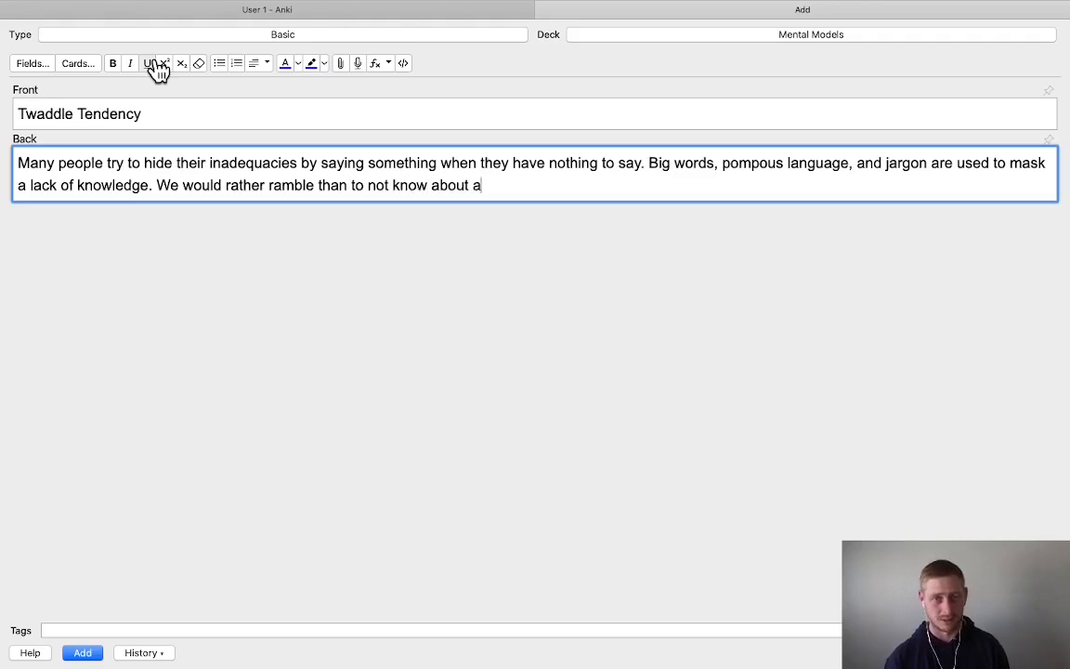
{"action": "type", "text": " subject."}
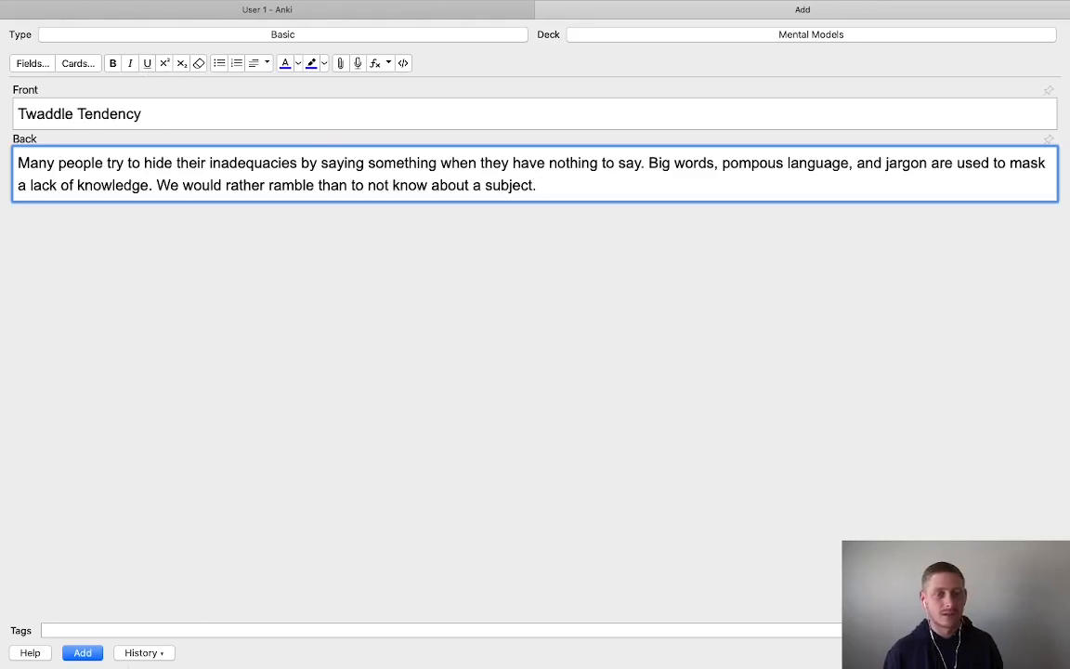
{"action": "key", "text": "ctrl+Return"}
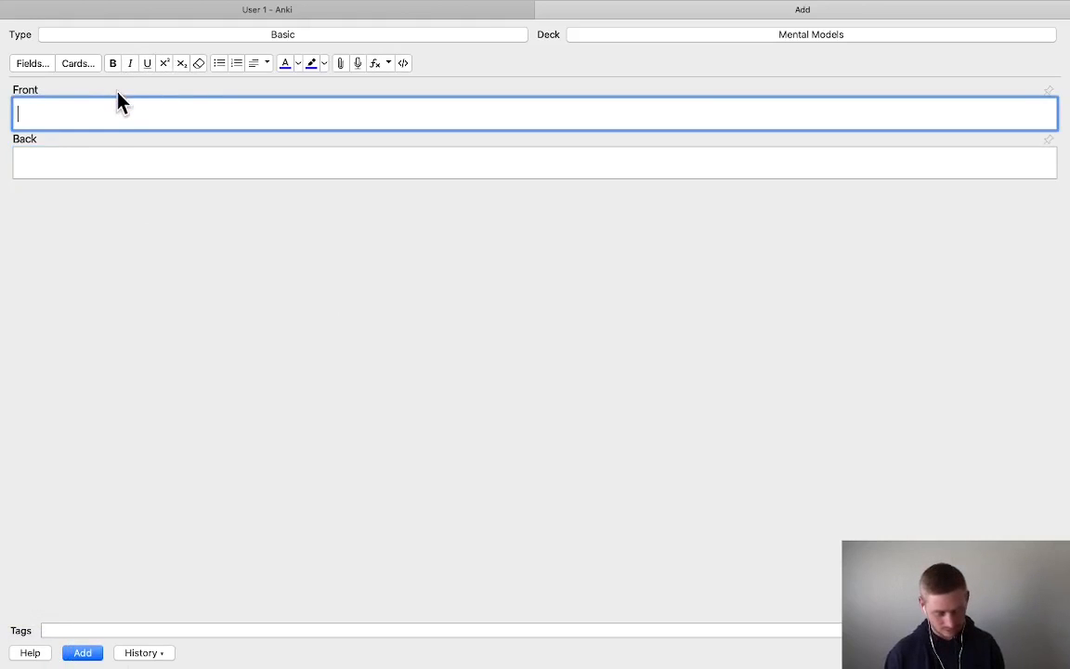
Enter "Authority Misinfluence" as the Front of a new note
{"action": "type", "text": "Authority M"}
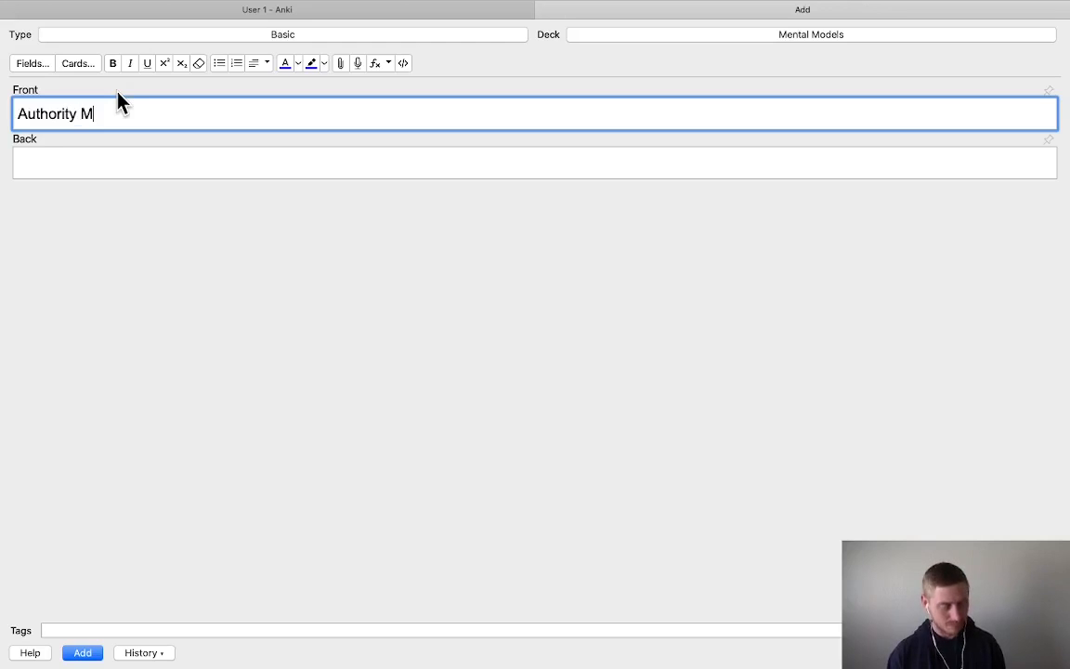
{"action": "type", "text": "isinfluence"}
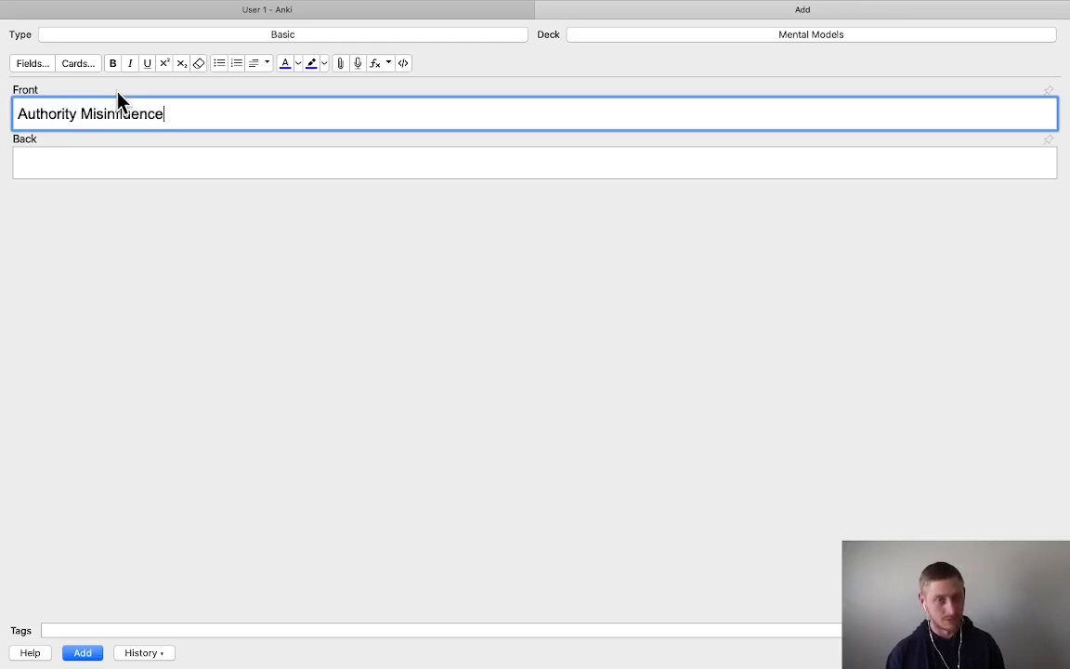
{"action": "key", "text": "Tab"}
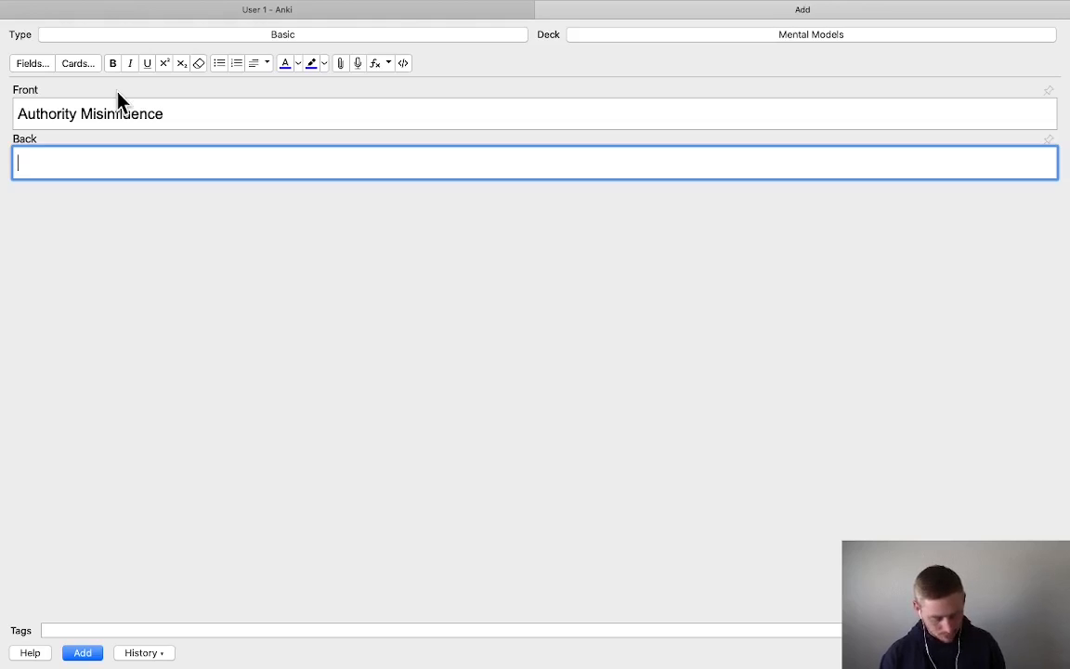
Start the Back text with "As a society we have hierarchies, a few people lead and lots of people follow. This is a natural human tendency"
{"action": "type", "text": "As"}
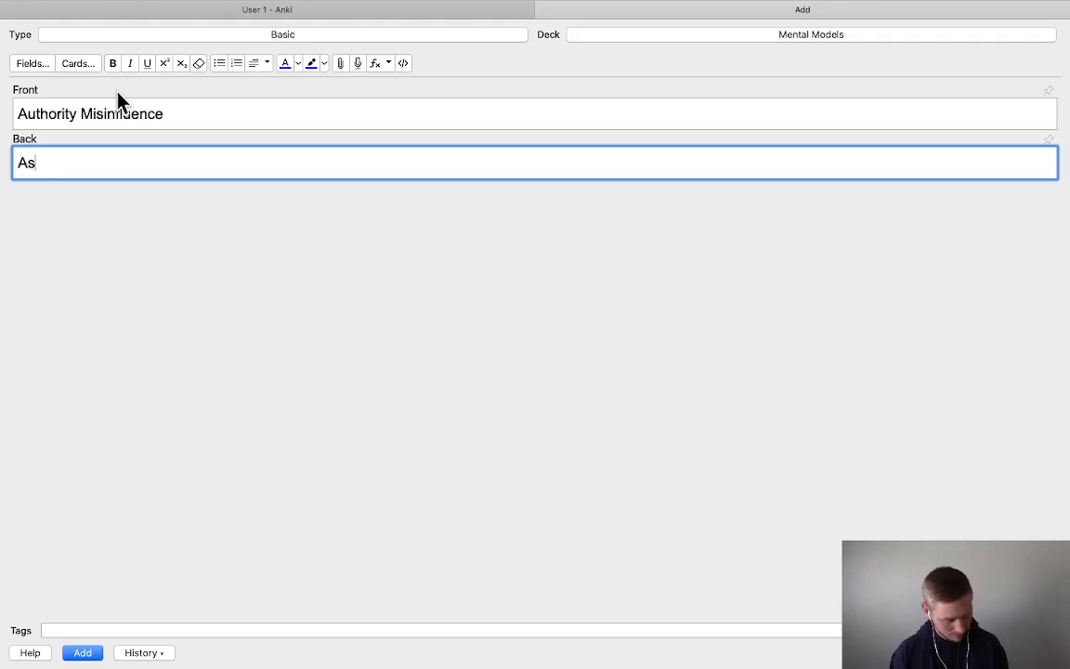
{"action": "type", "text": "a society we have hierarchies, a few people lead and lots of people follow. This is a natural human tendan"}
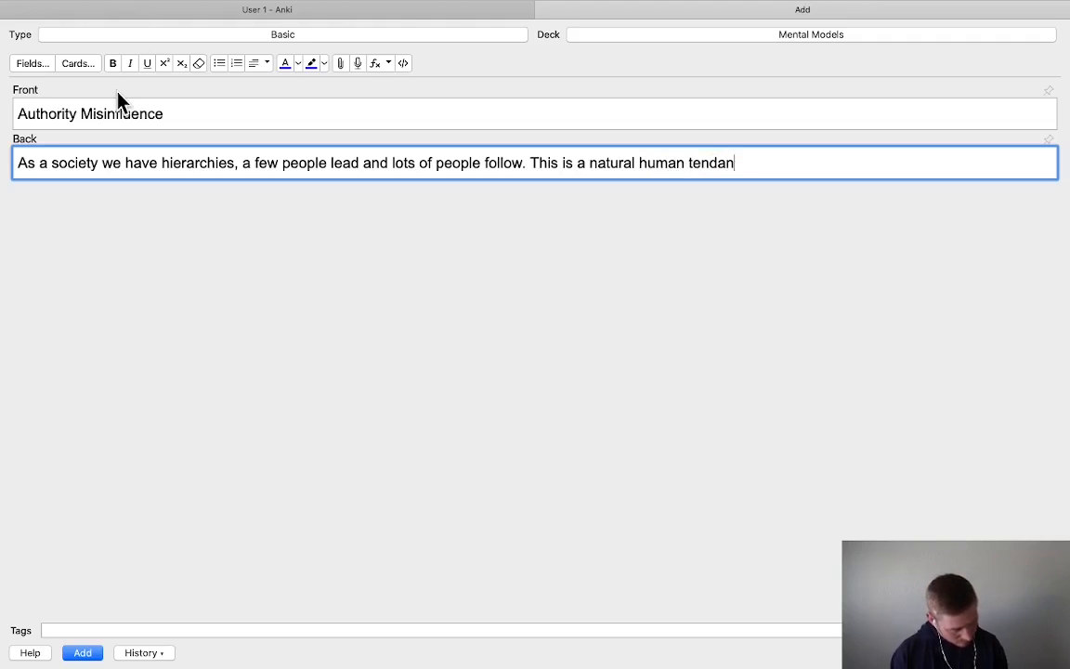
{"action": "key", "text": "BackSpace"}
{"action": "key", "text": "BackSpace"}
{"action": "type", "text": "ency"}
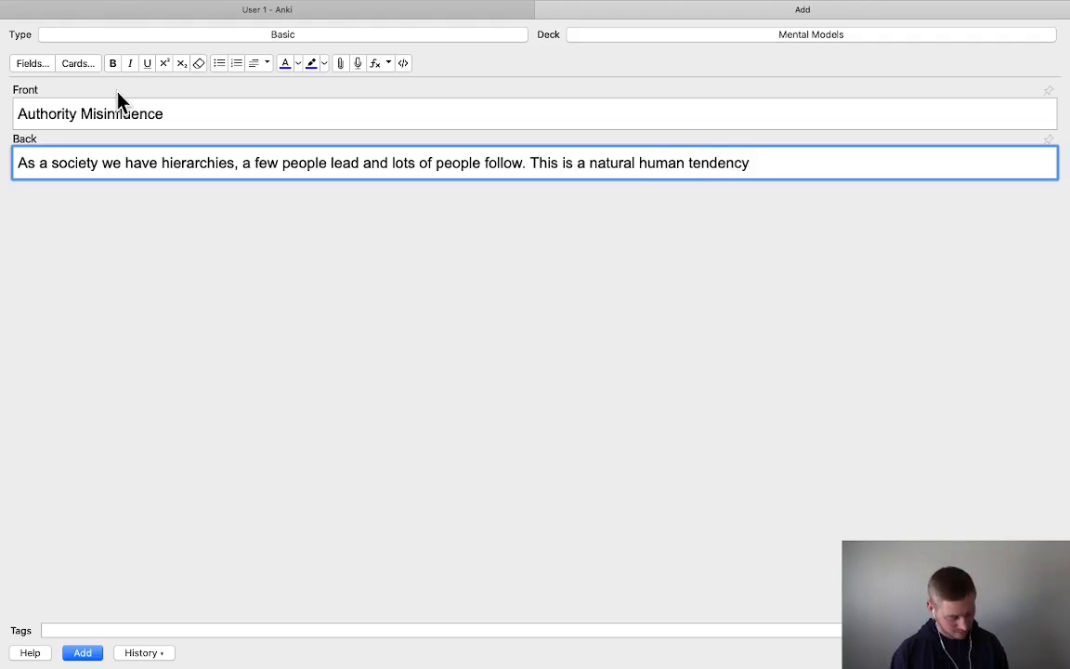
Continue the Back text with "We have a tendency to blindly follow those who are in power and not question their orders."
{"action": "type", "text": ". We have a tendencey"}
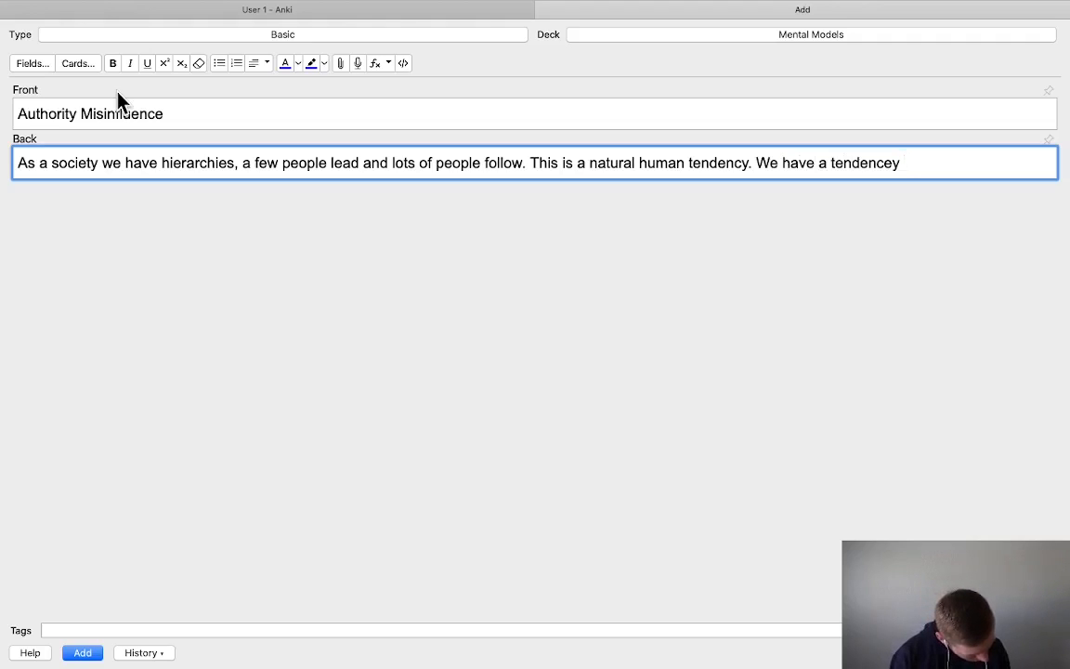
{"action": "key", "text": "BackSpace"}
{"action": "key", "text": "Right"}
{"action": "type", "text": "a"}
{"action": "key", "text": "BackSpace"}
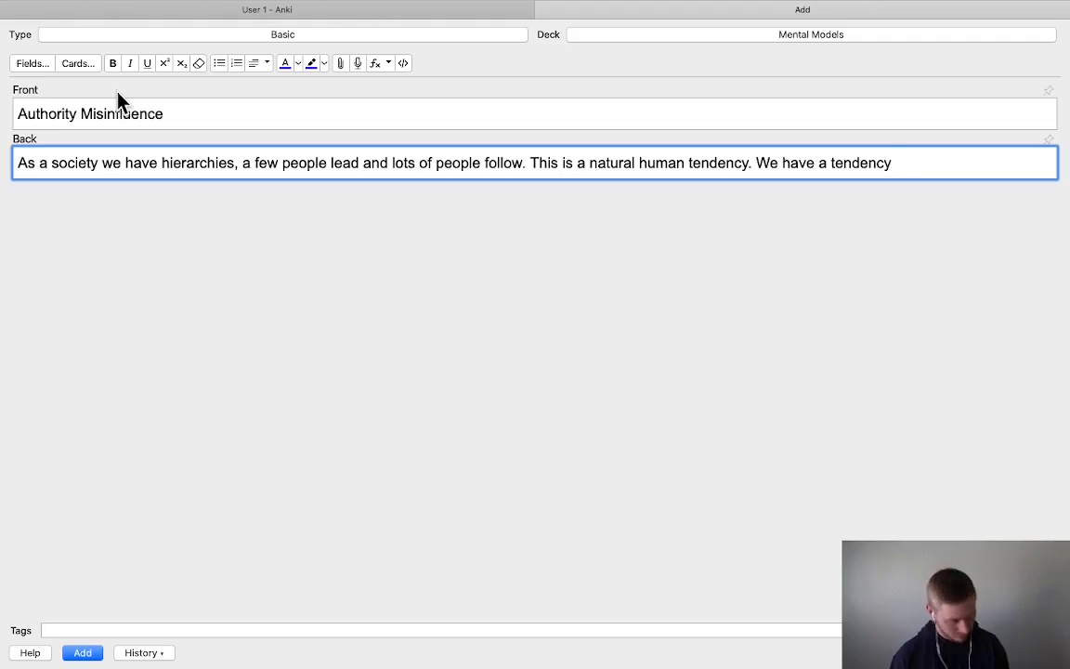
{"action": "type", "text": "t"}
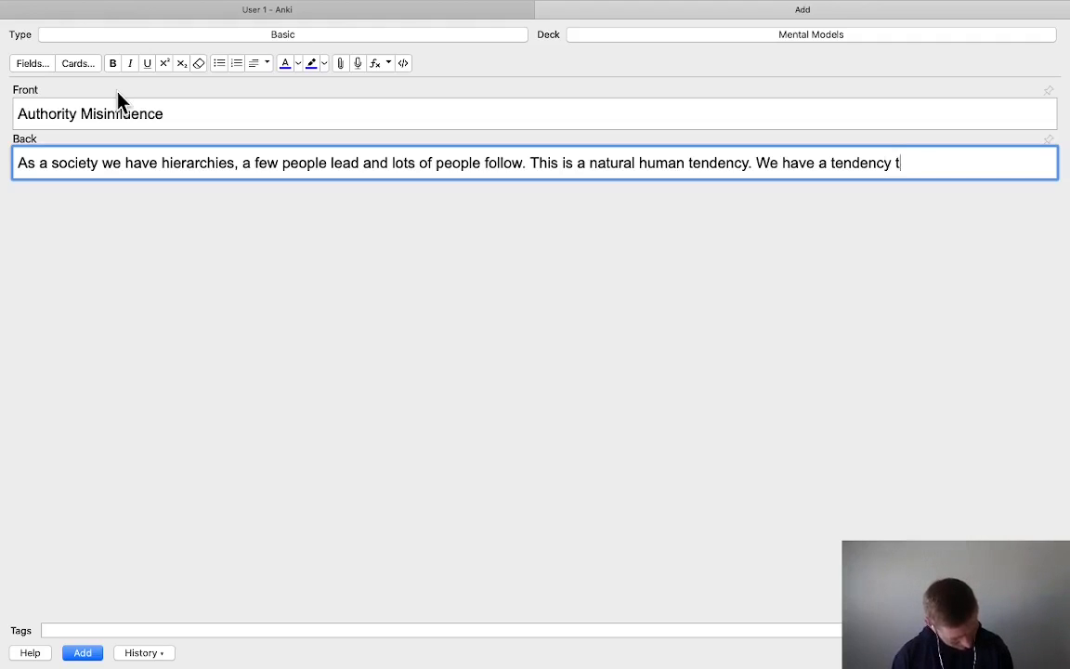
{"action": "type", "text": "o blind"}
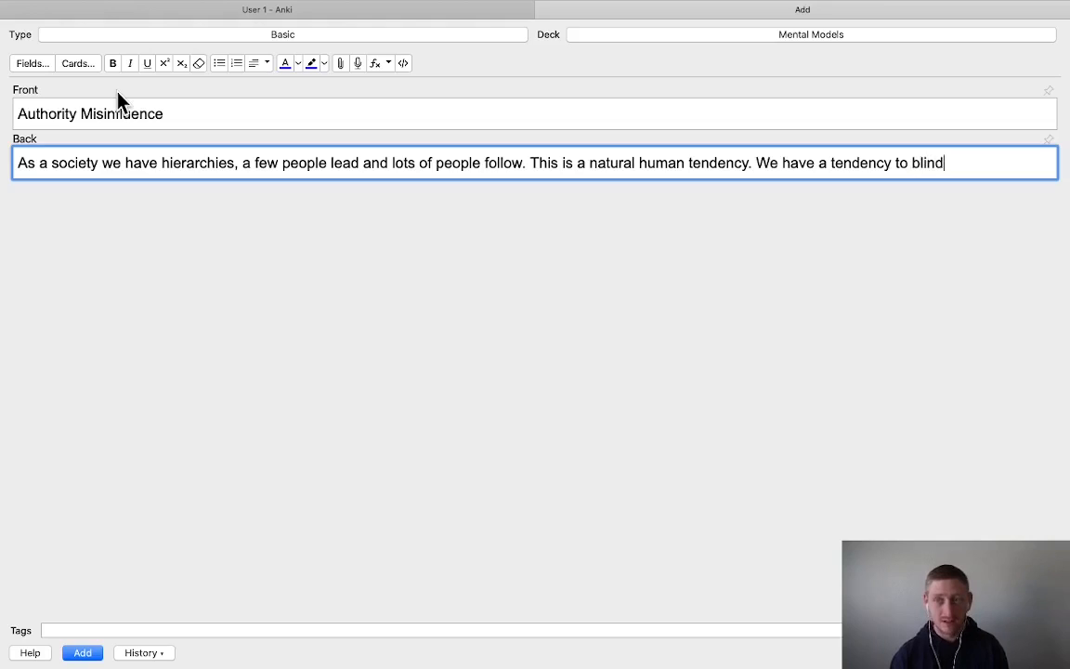
{"action": "type", "text": "ly follow "}
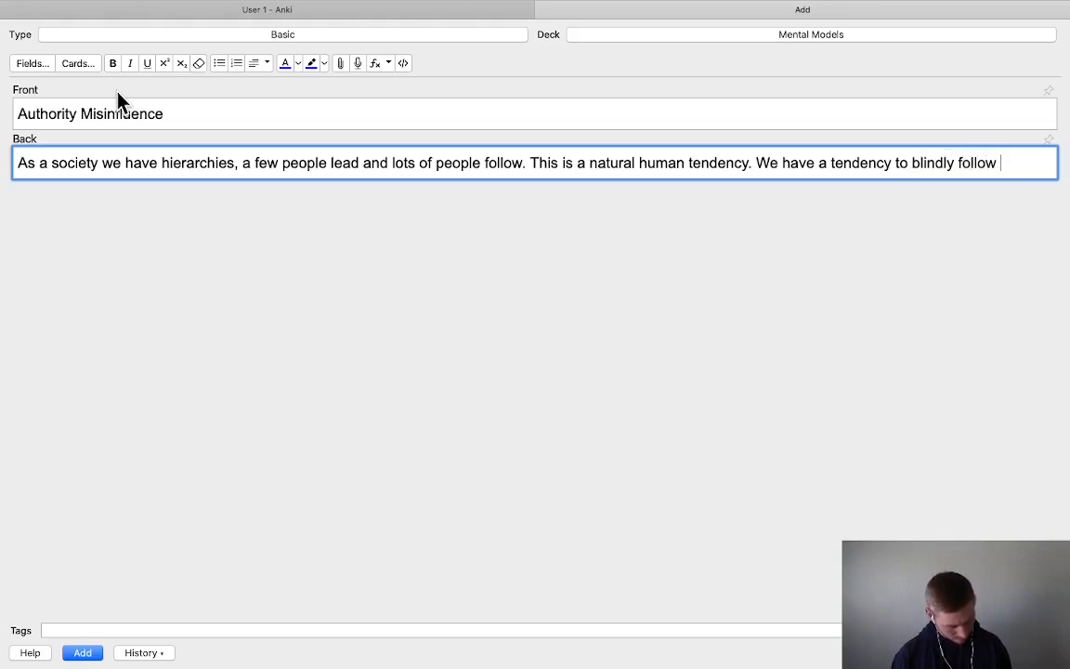
{"action": "type", "text": "those who are in pow"}
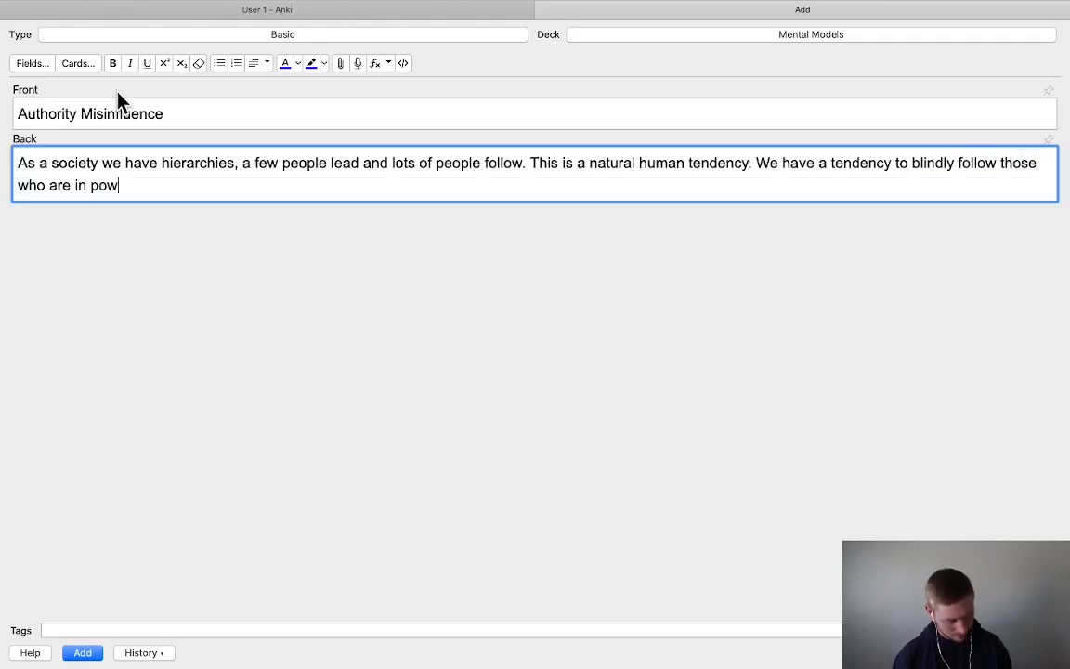
{"action": "type", "text": "er and not question "}
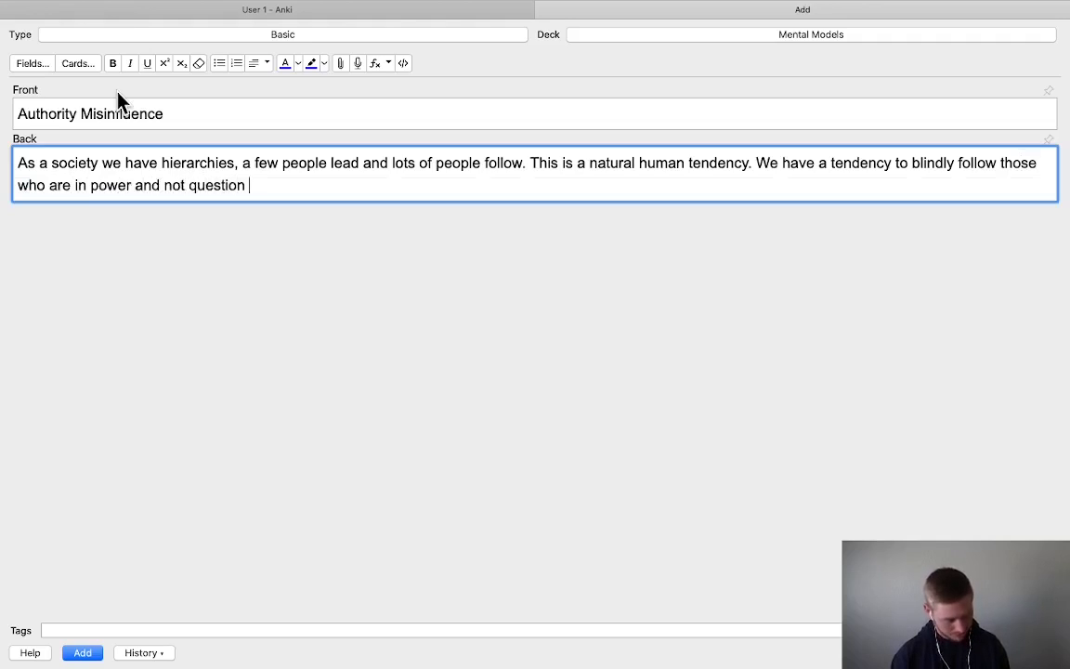
{"action": "type", "text": "their orders"}
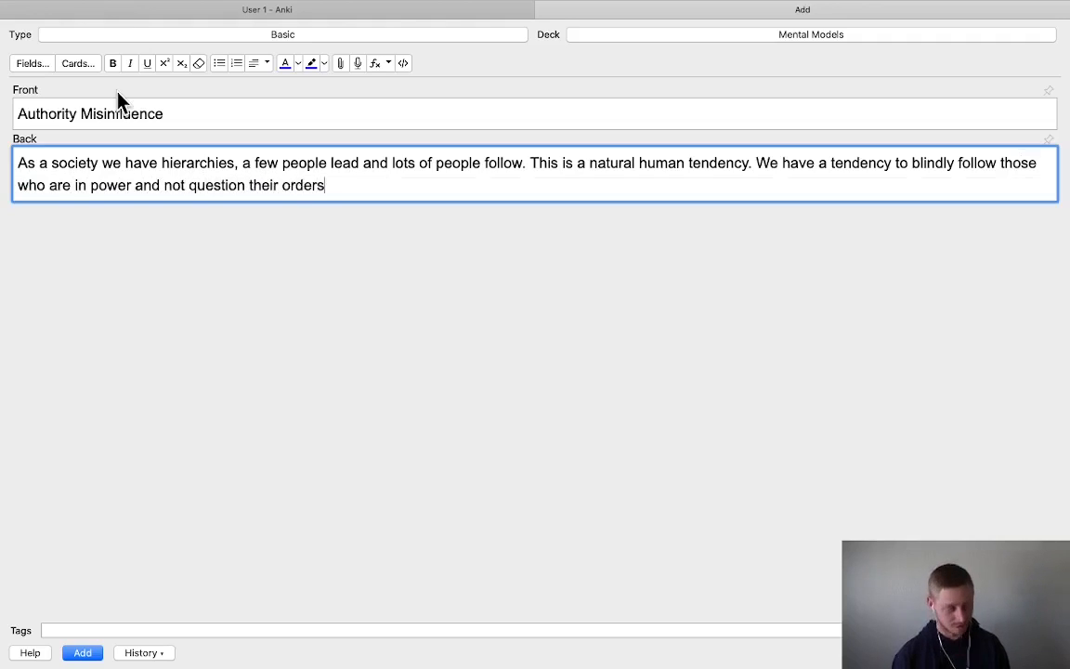
{"action": "type", "text": "."}
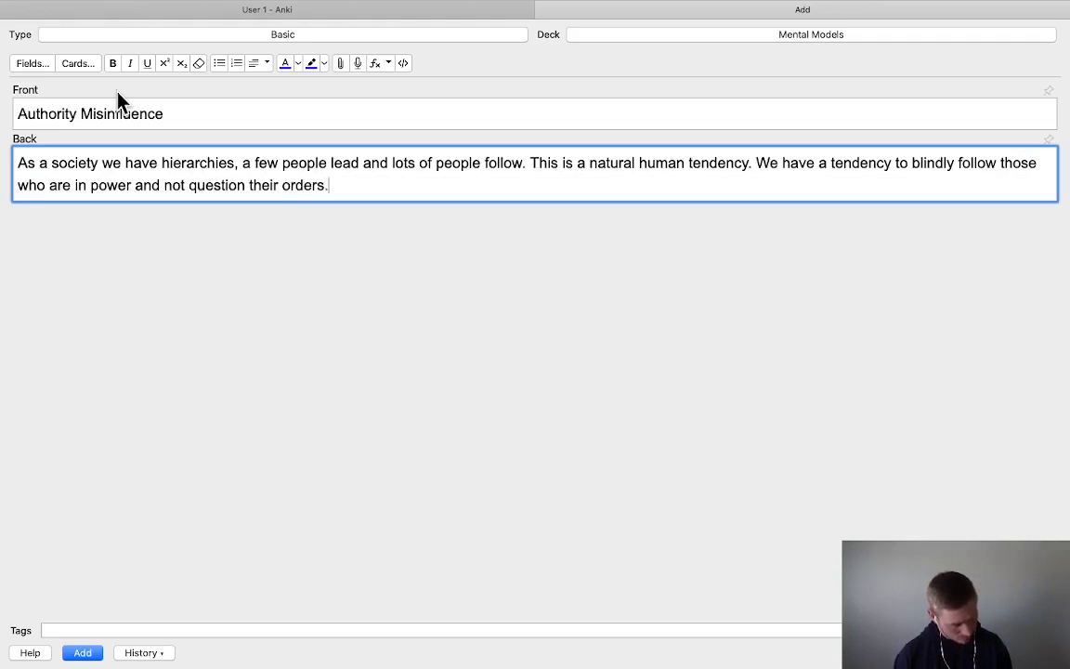
Finish the Back text with "We will often do something just because someone says so." and add the Authority Misinfluence note to the deck
{"action": "type", "text": " We will often"}
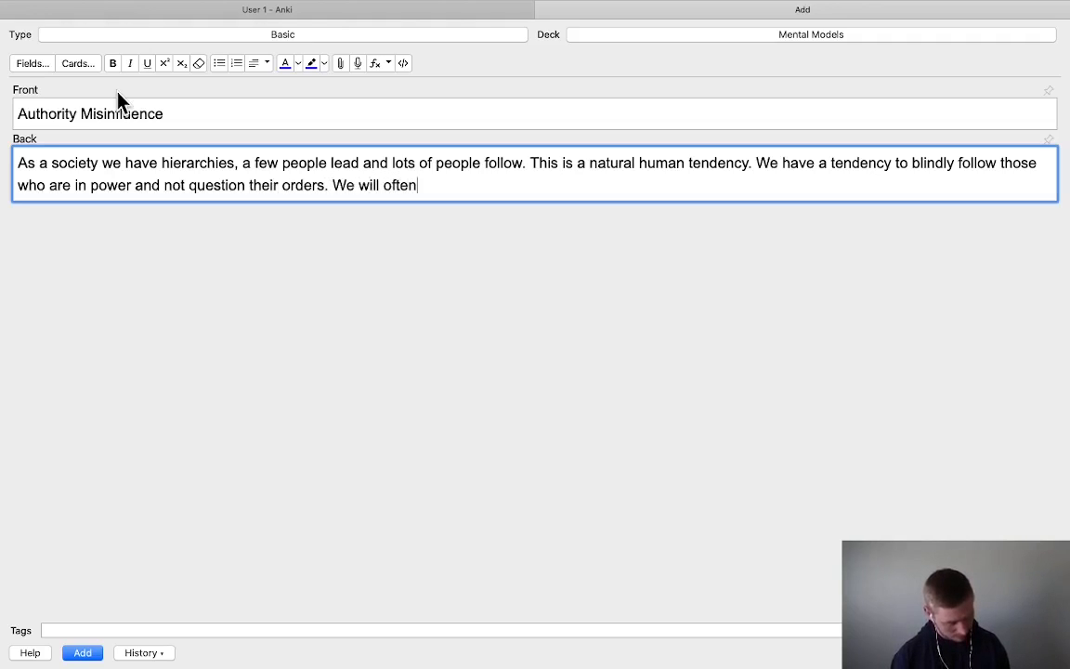
{"action": "type", "text": " do something "}
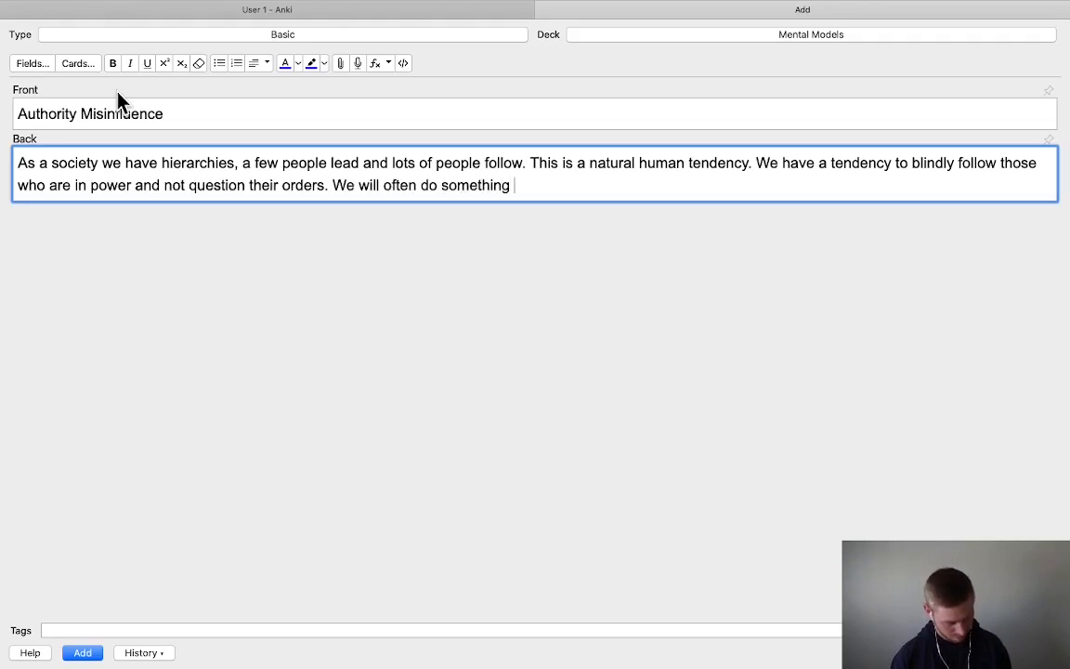
{"action": "type", "text": "just because some"}
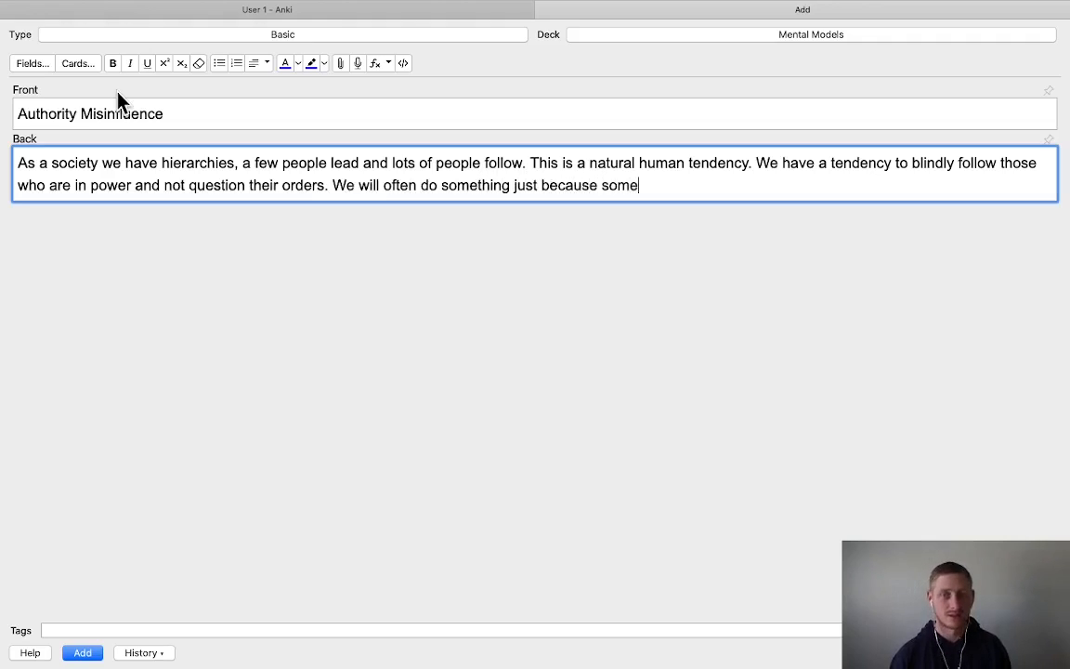
{"action": "type", "text": "one says so."}
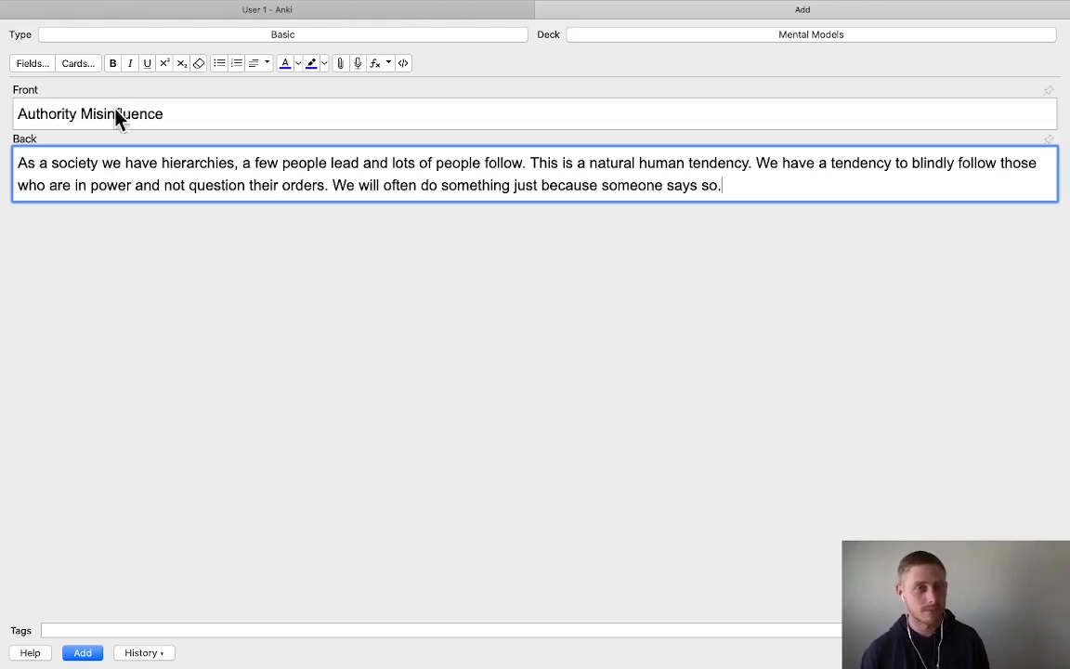
{"action": "left_click", "coordinate": [97, 659]}
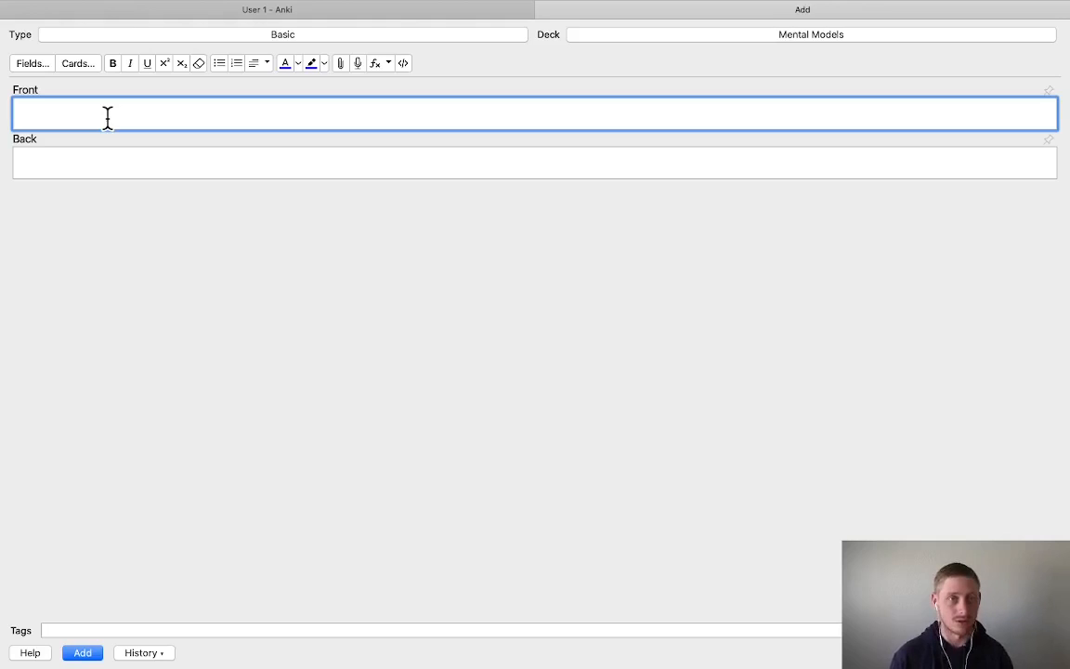
Enter "Senescene Misinfluence" as the Front of a new note
{"action": "type", "text": "Sene"}
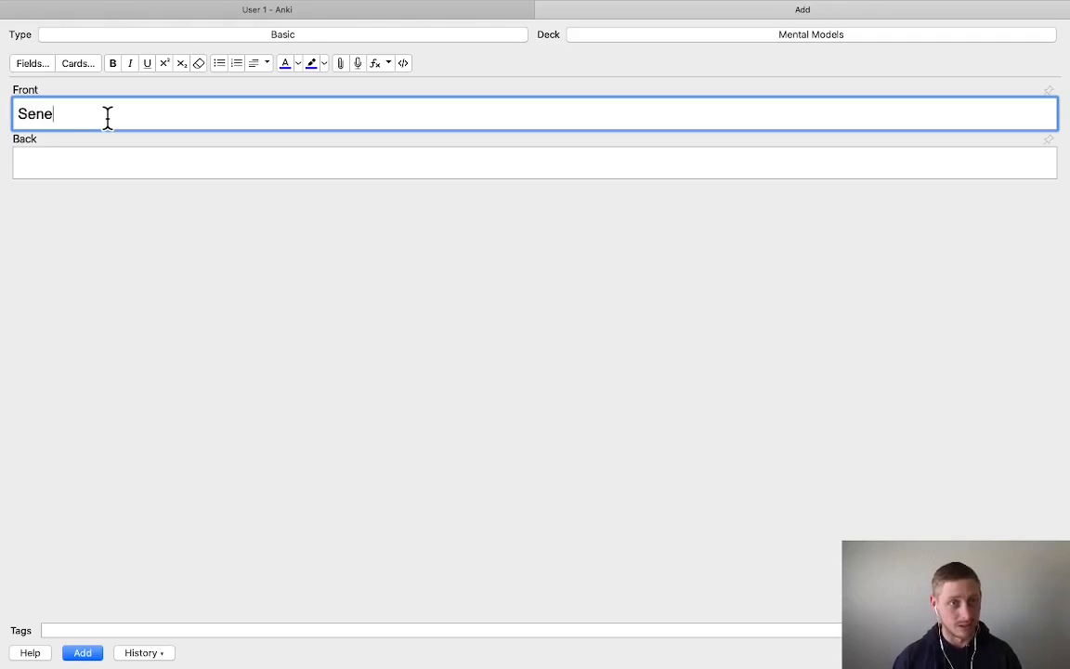
{"action": "key", "text": "BackSpace"}
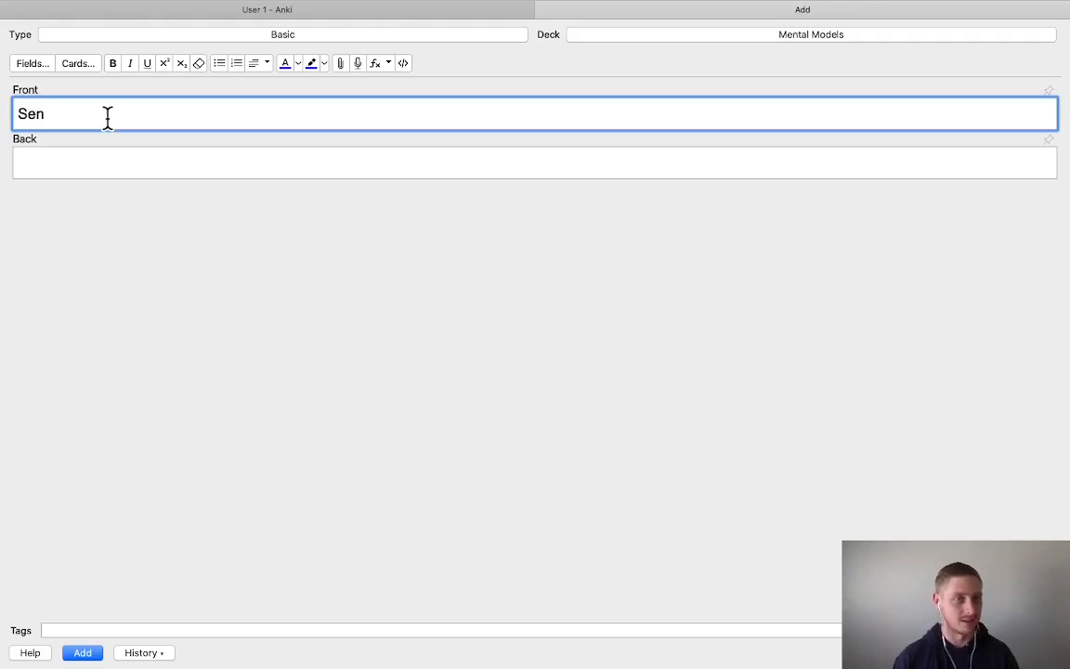
{"action": "type", "text": "esce"}
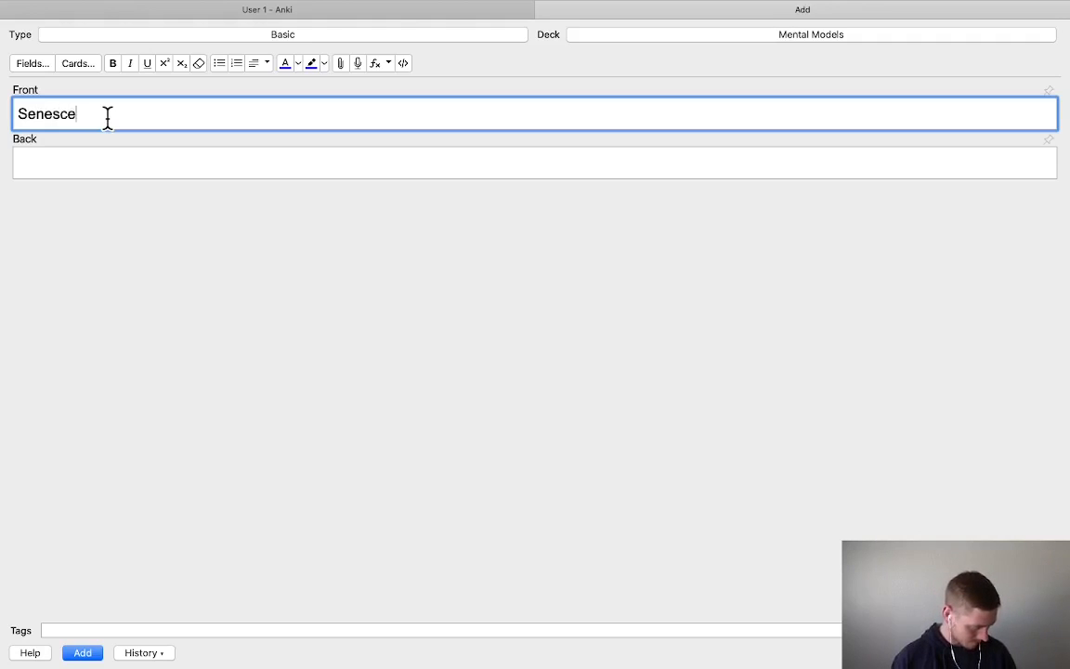
{"action": "type", "text": "ne "}
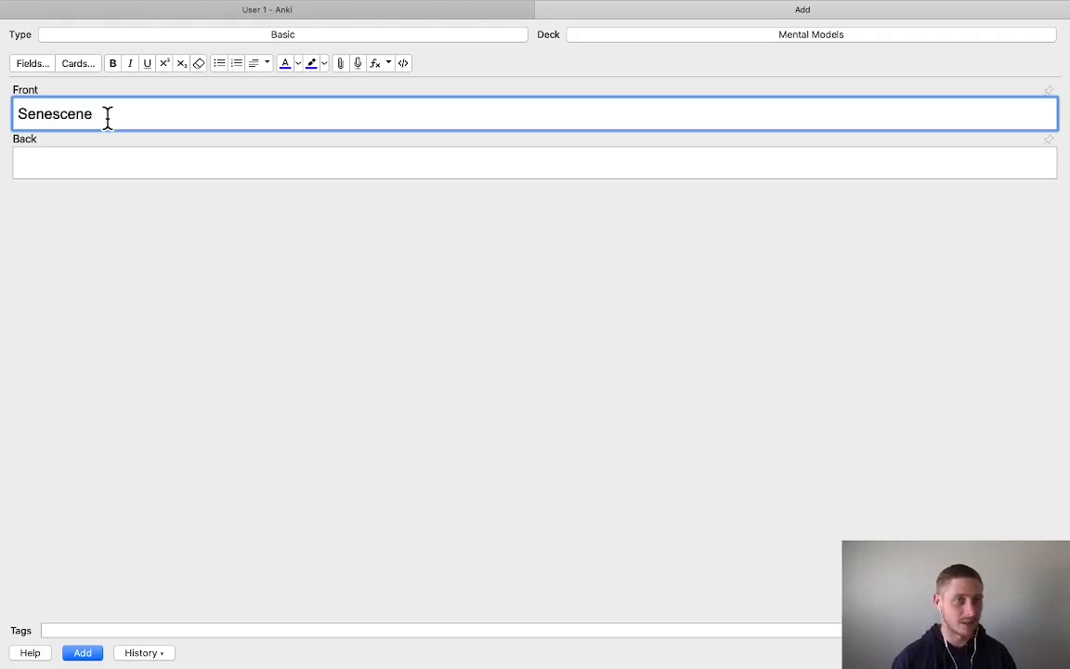
{"action": "type", "text": "Mis"}
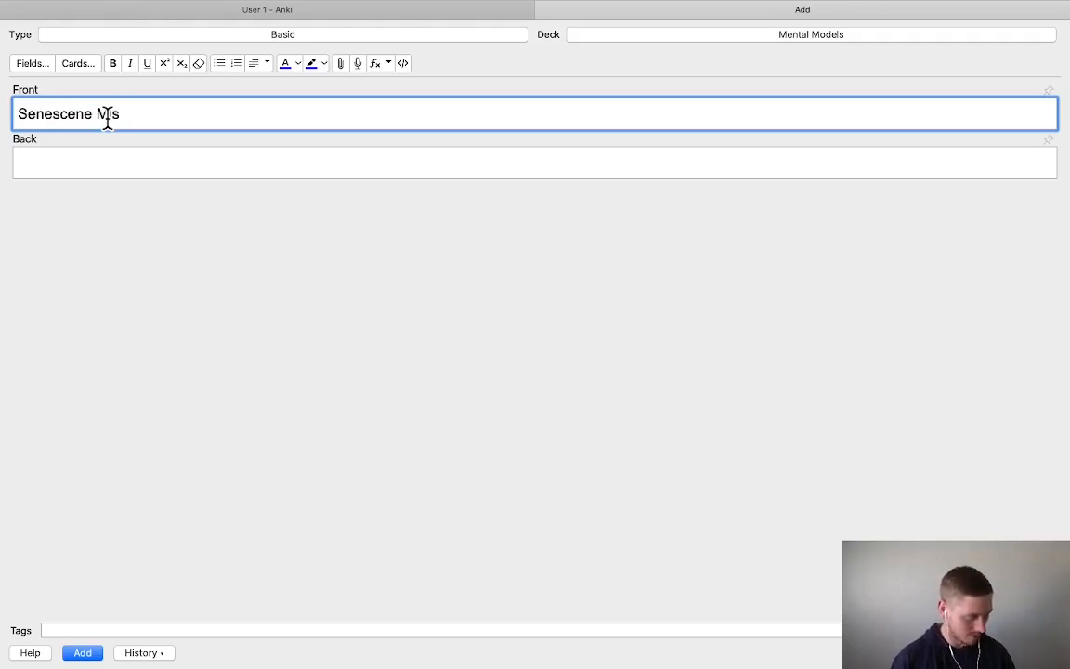
{"action": "type", "text": "i"}
{"action": "type", "text": "nf"}
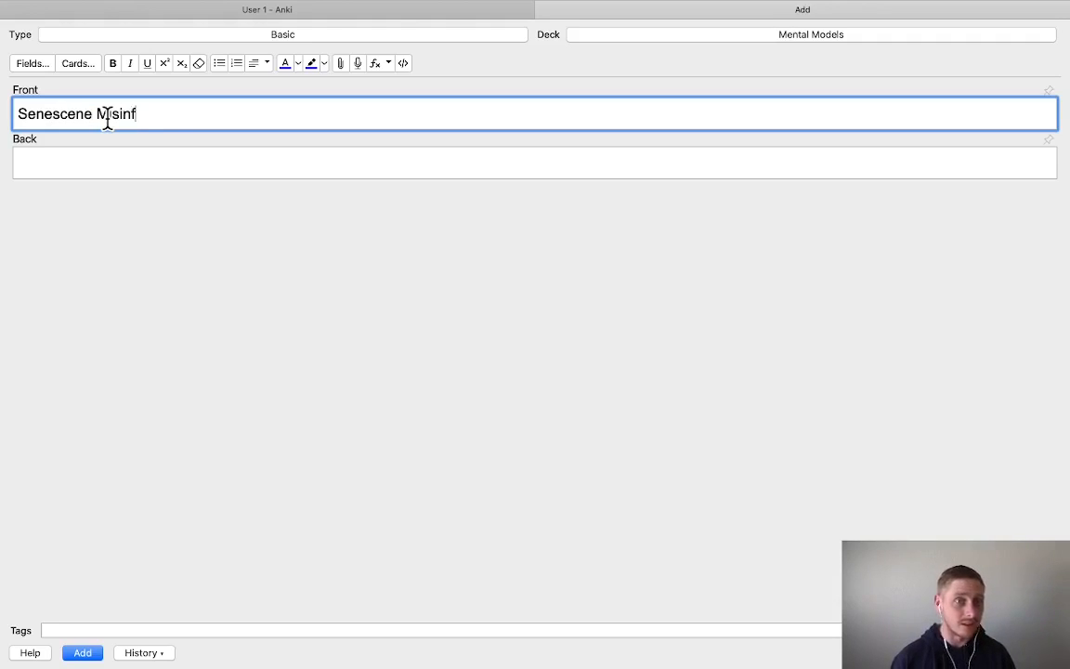
{"action": "type", "text": "luence"}
Start the Back text with "As we get older, there is a natural drop in our skills and abilities."
{"action": "key", "text": "Tab"}
{"action": "type", "text": "As we "}
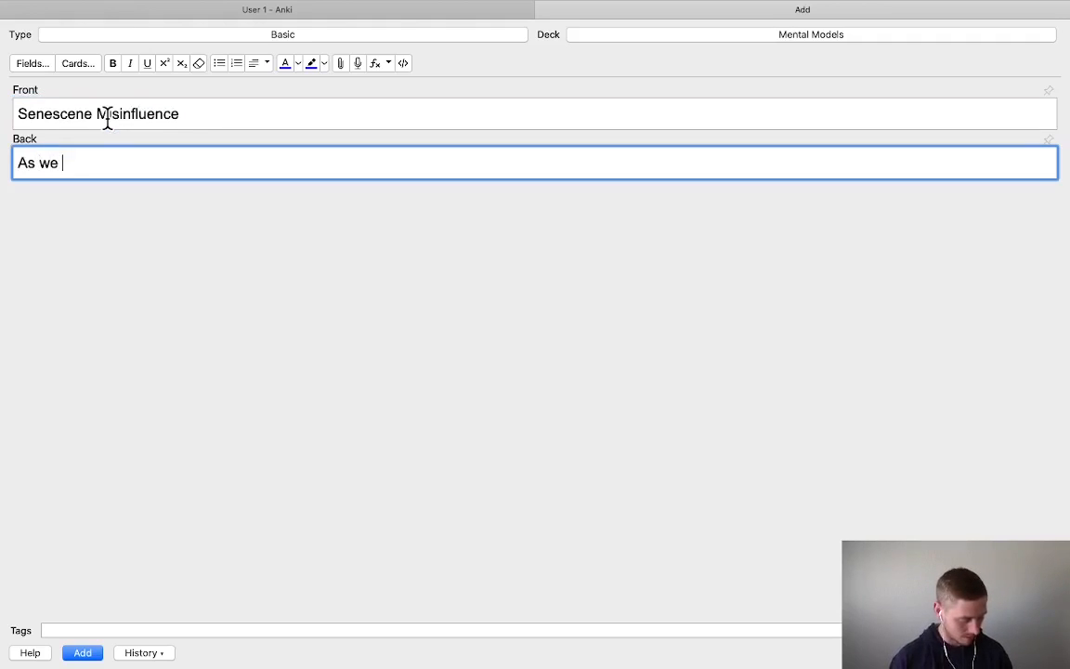
{"action": "type", "text": "get older, there "}
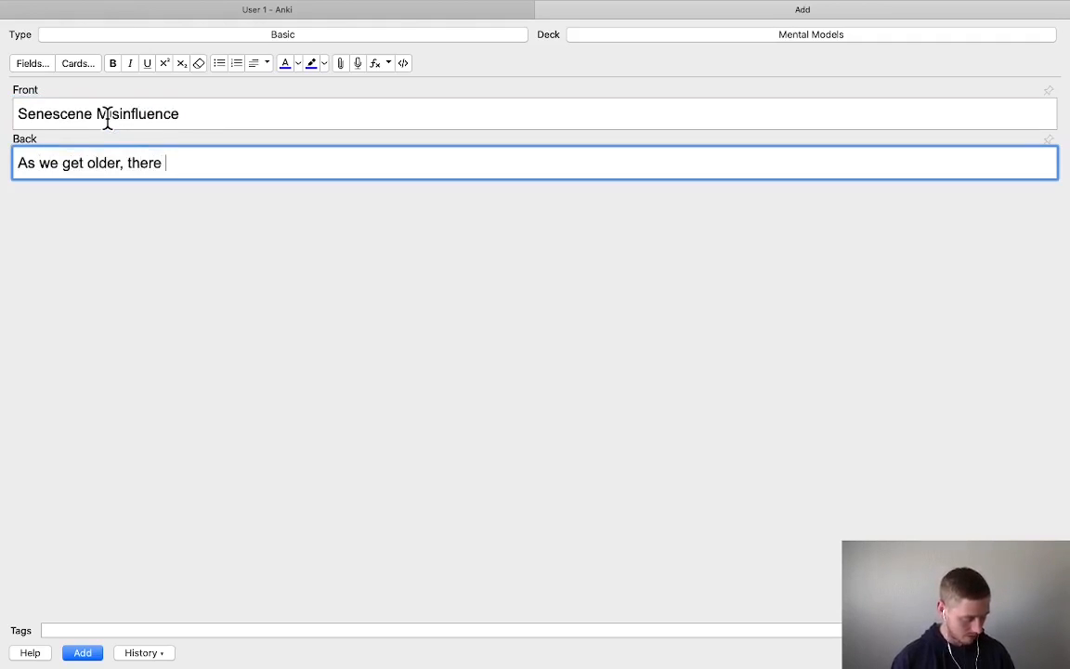
{"action": "type", "text": "is a natural drop"}
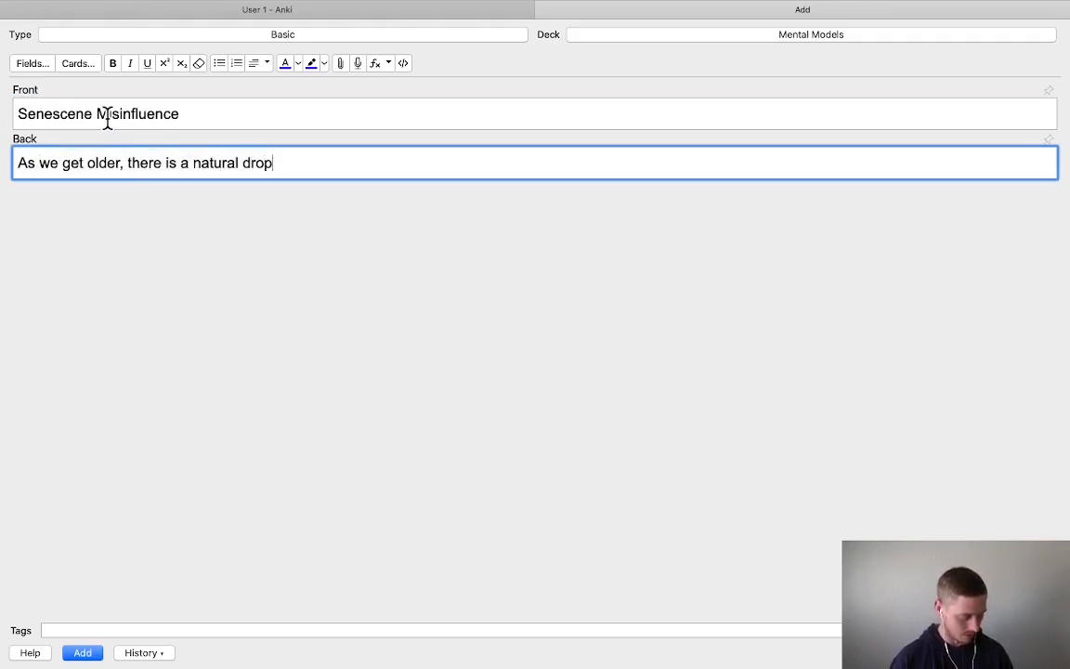
{"action": "type", "text": " in our skills and "}
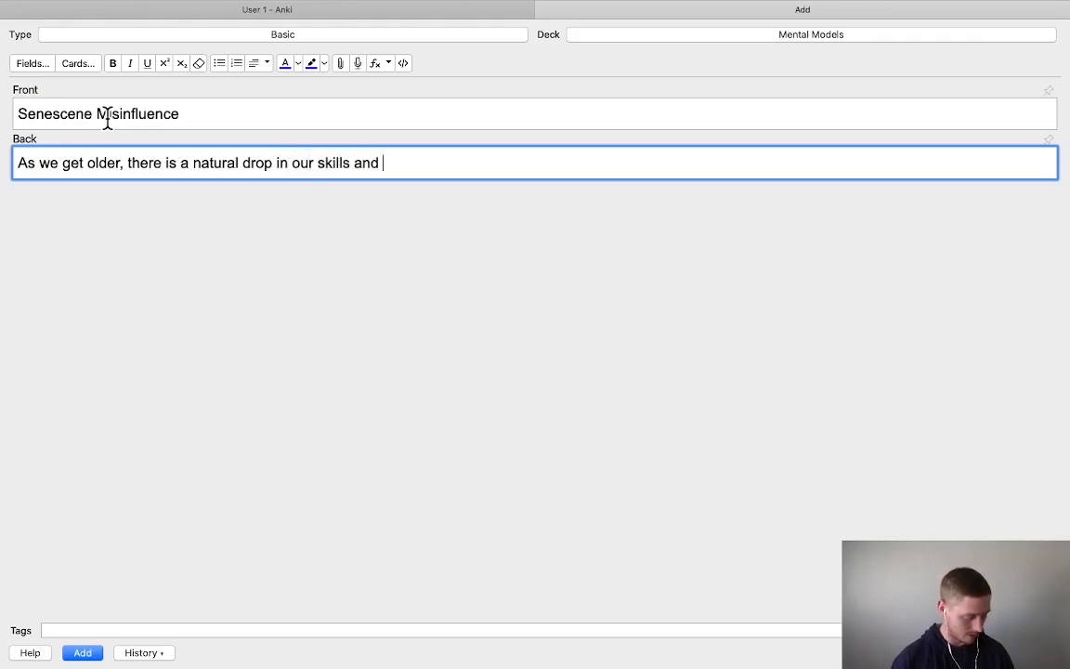
{"action": "type", "text": "abilities. We ca"}
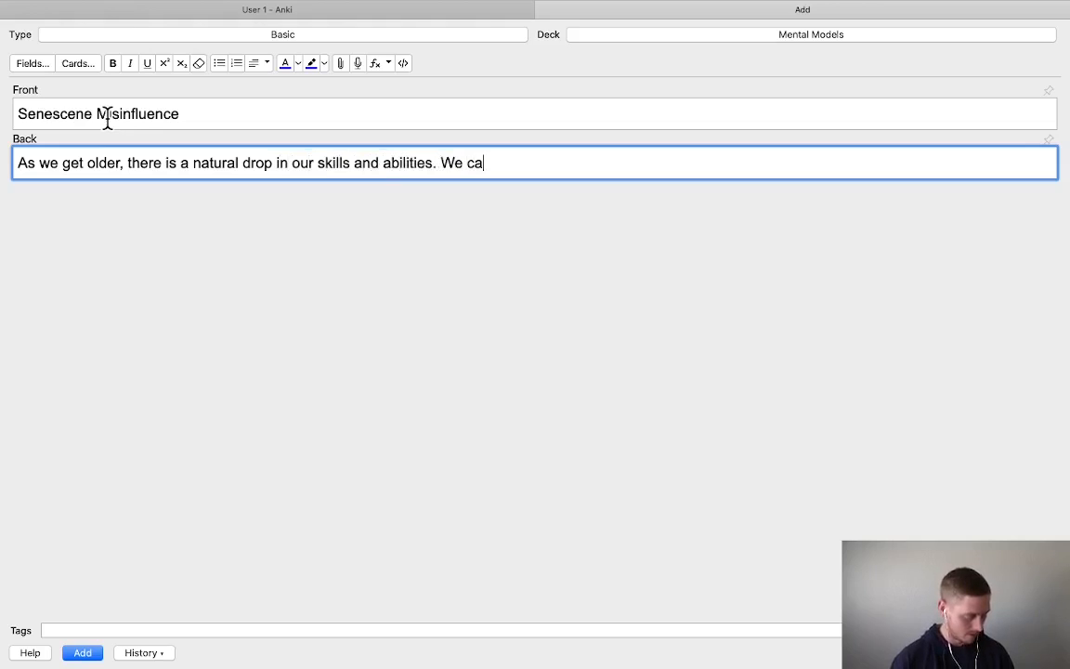
Add to the Back text: "We can use continuous learning and mental stimulation to slow this decay,"
{"action": "type", "text": "n use contin"}
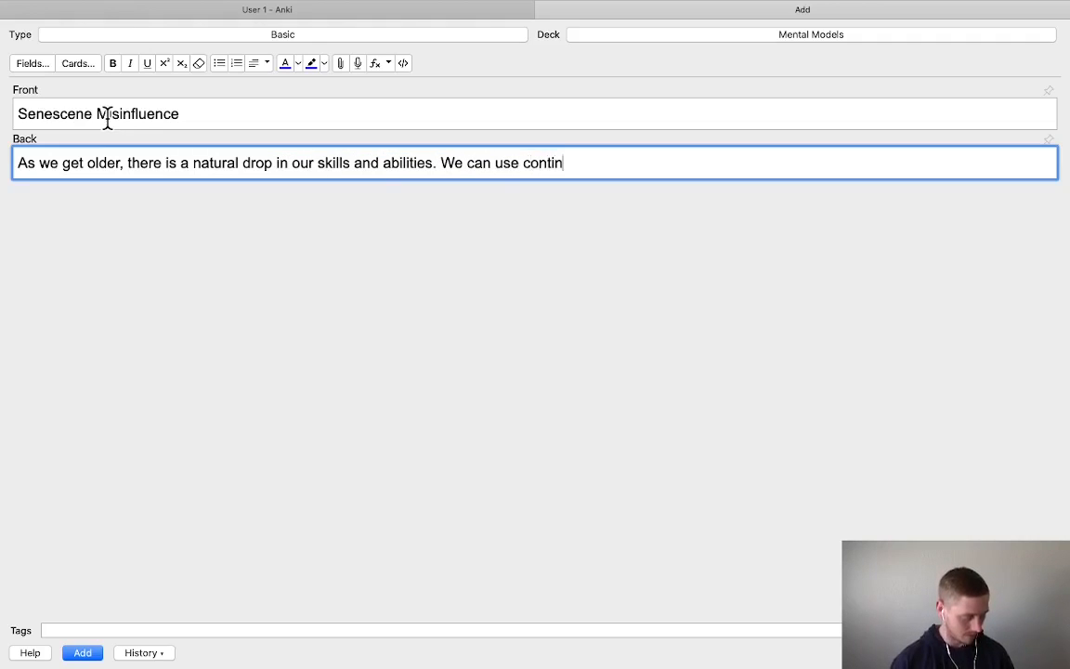
{"action": "key", "text": "BackSpace"}
{"action": "key", "text": "BackSpace"}
{"action": "type", "text": "i"}
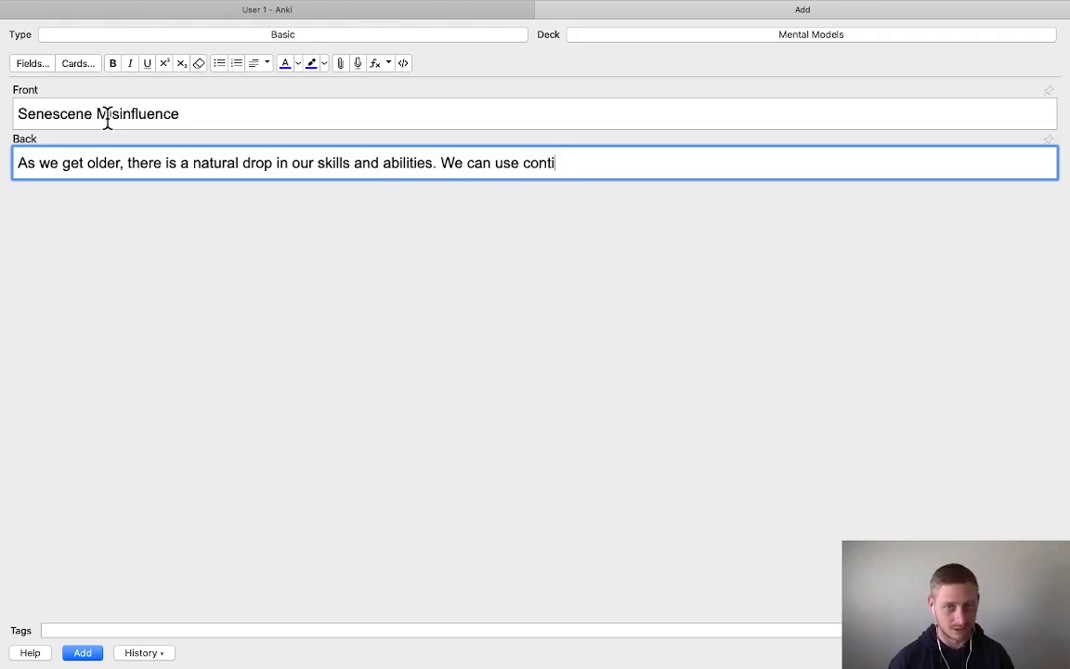
{"action": "type", "text": "nuous"}
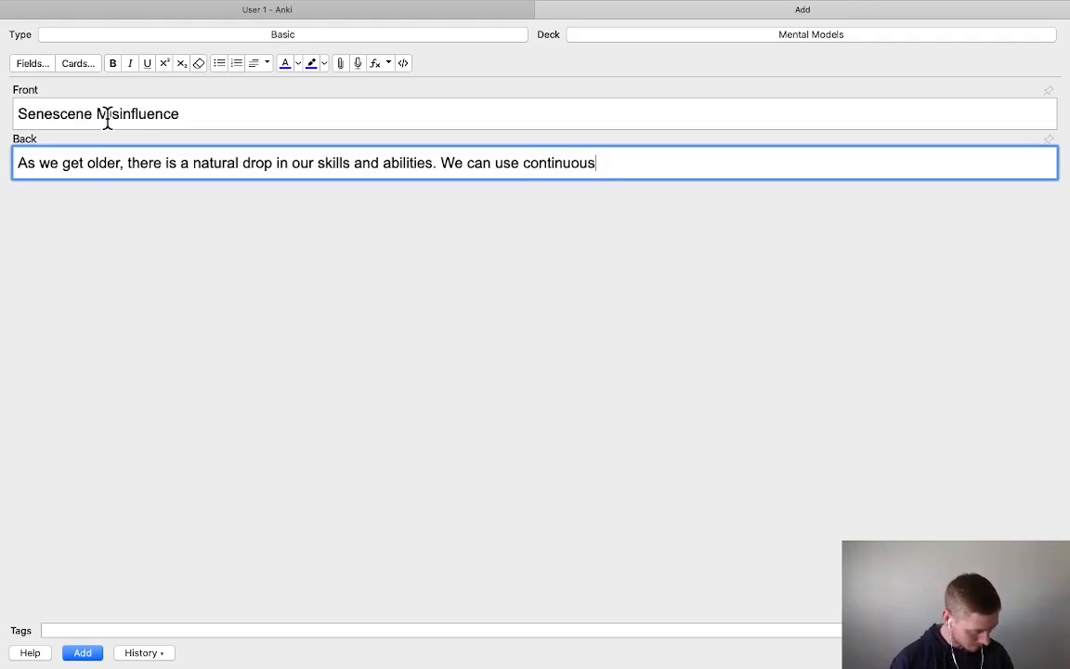
{"action": "type", "text": " learning a"}
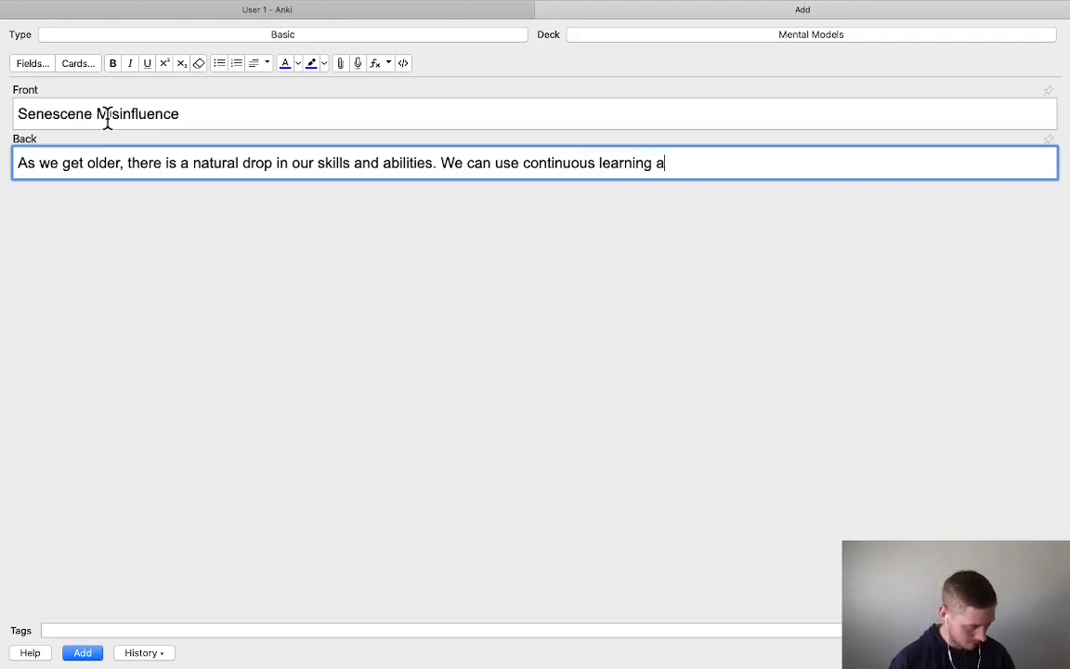
{"action": "type", "text": "nd mental stimi"}
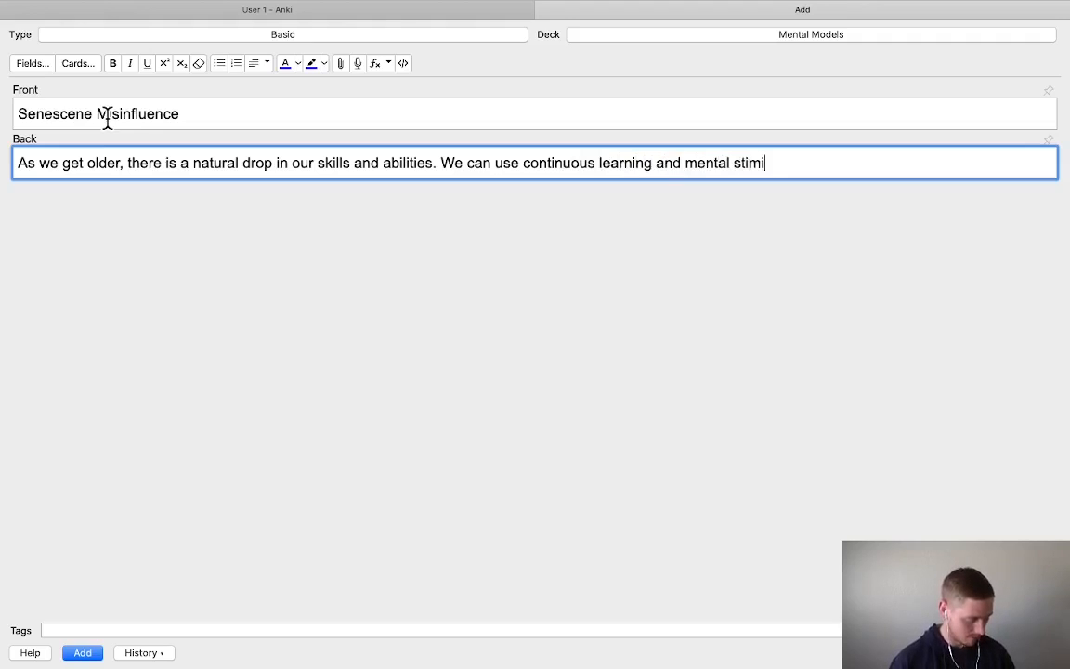
{"action": "key", "text": "BackSpace"}
{"action": "type", "text": "ulation to "}
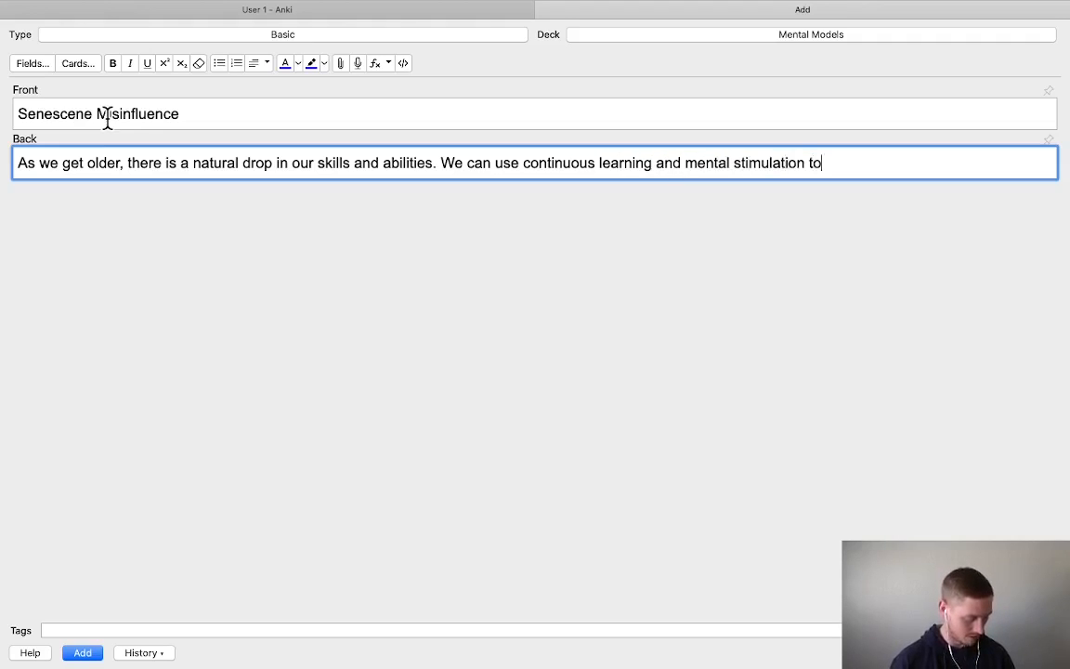
{"action": "type", "text": "slow this de"}
{"action": "key", "text": "BackSpace"}
{"action": "type", "text": "is"}
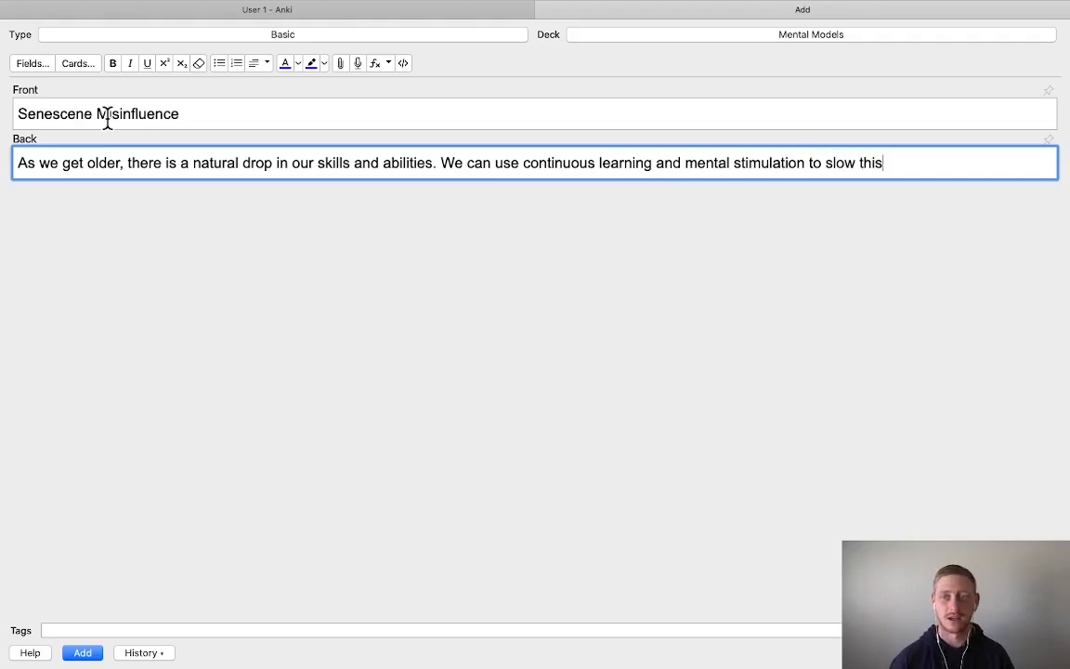
{"action": "type", "text": " decay."}
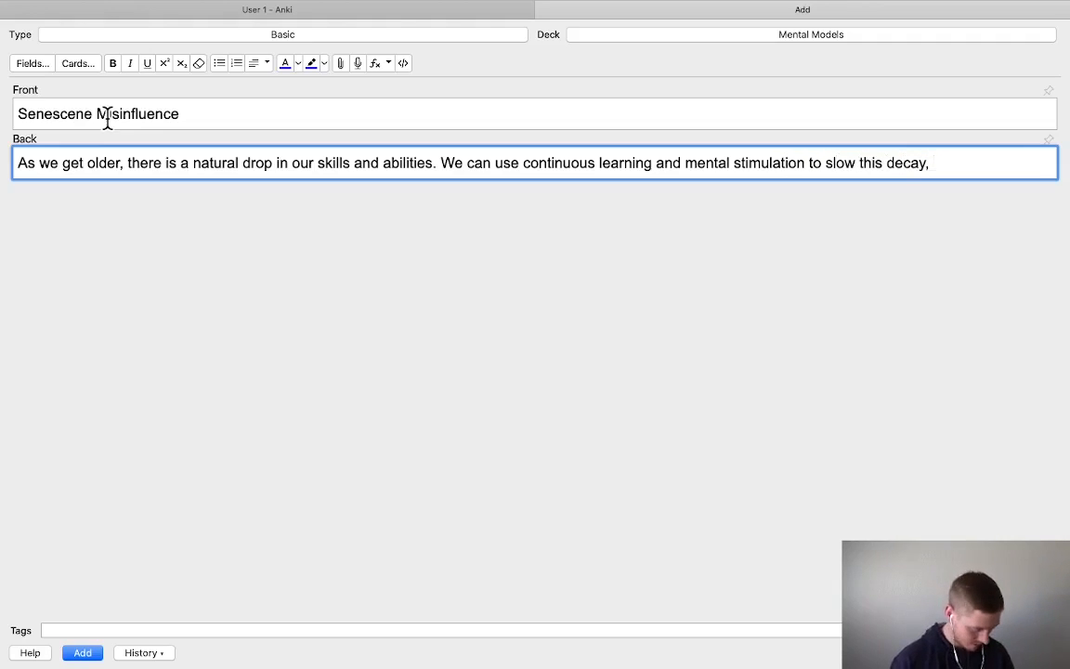
Extend the second sentence of the Back text with the example "like doing a crossword every day"
{"action": "type", "text": "like doing a "}
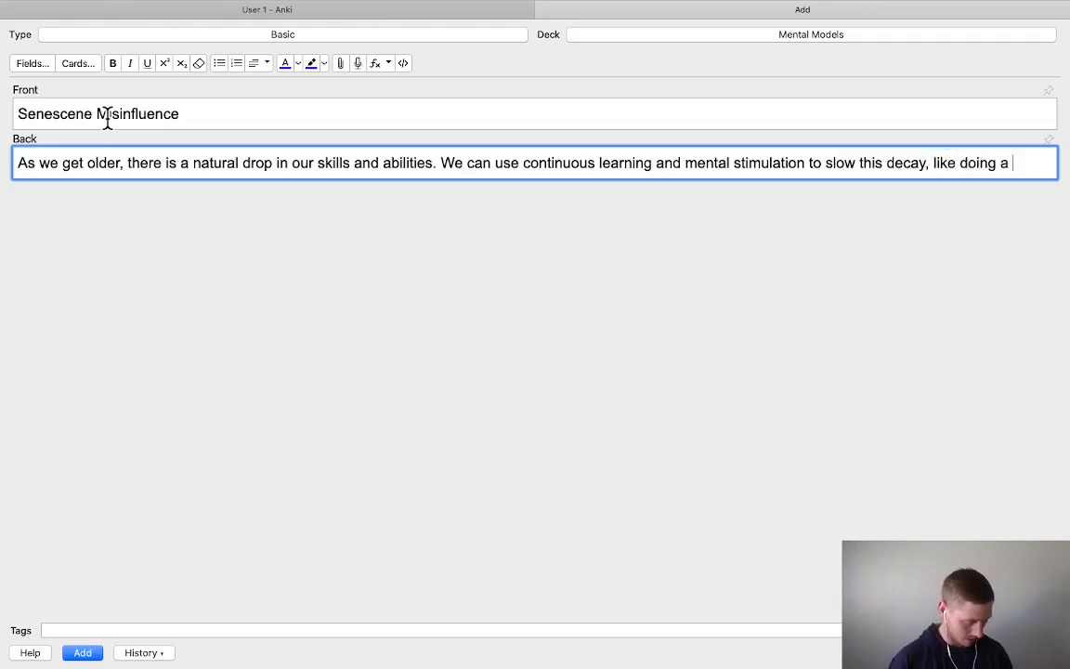
{"action": "type", "text": "crossword everyd"}
{"action": "key", "text": "BackSpace"}
{"action": "type", "text": "day"}
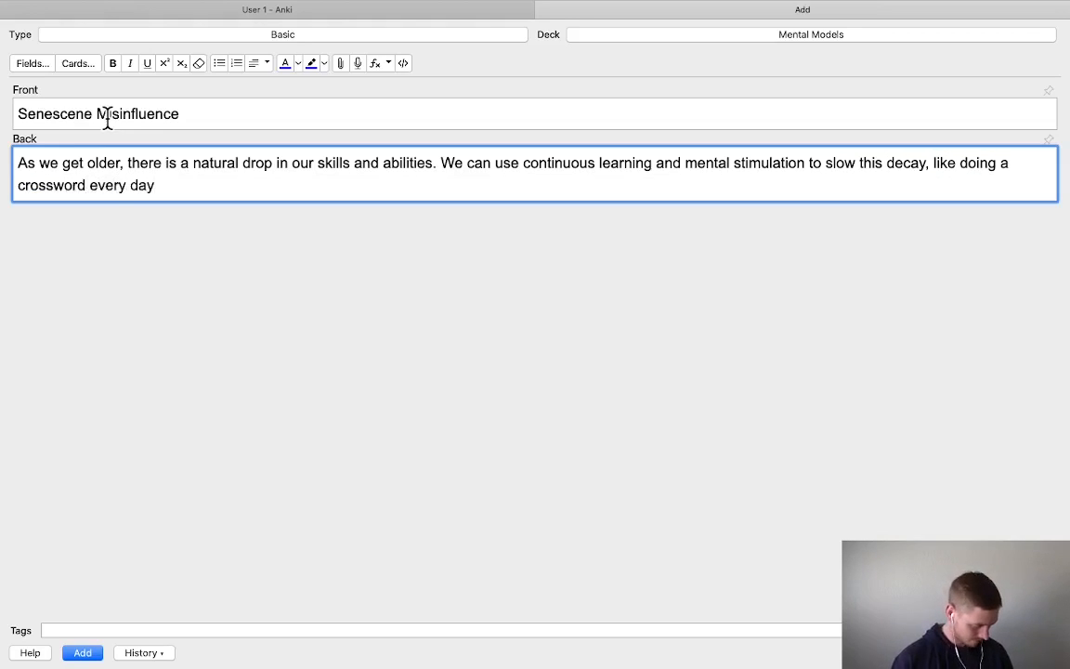
Finish the Back text with "or reading a book." and add the note to the deck
{"action": "type", "text": " or reqading"}
{"action": "key", "text": "BackSpace"}
{"action": "key", "text": "BackSpace"}
{"action": "key", "text": "BackSpace"}
{"action": "key", "text": "BackSpace"}
{"action": "key", "text": "BackSpace"}
{"action": "key", "text": "BackSpace"}
{"action": "type", "text": "ading a "}
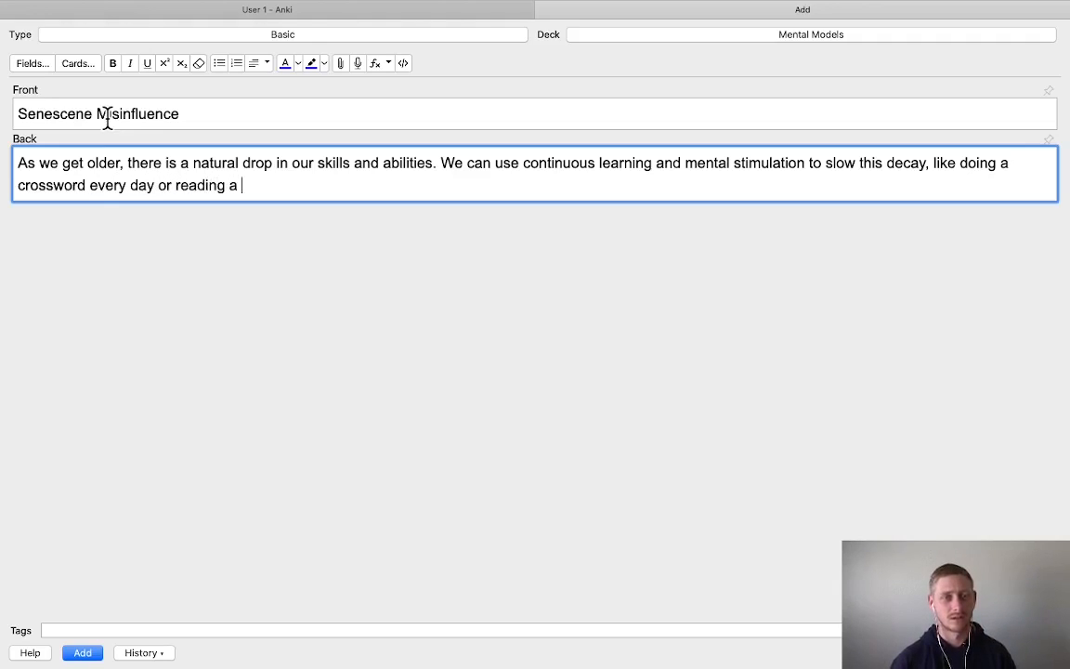
{"action": "type", "text": "book."}
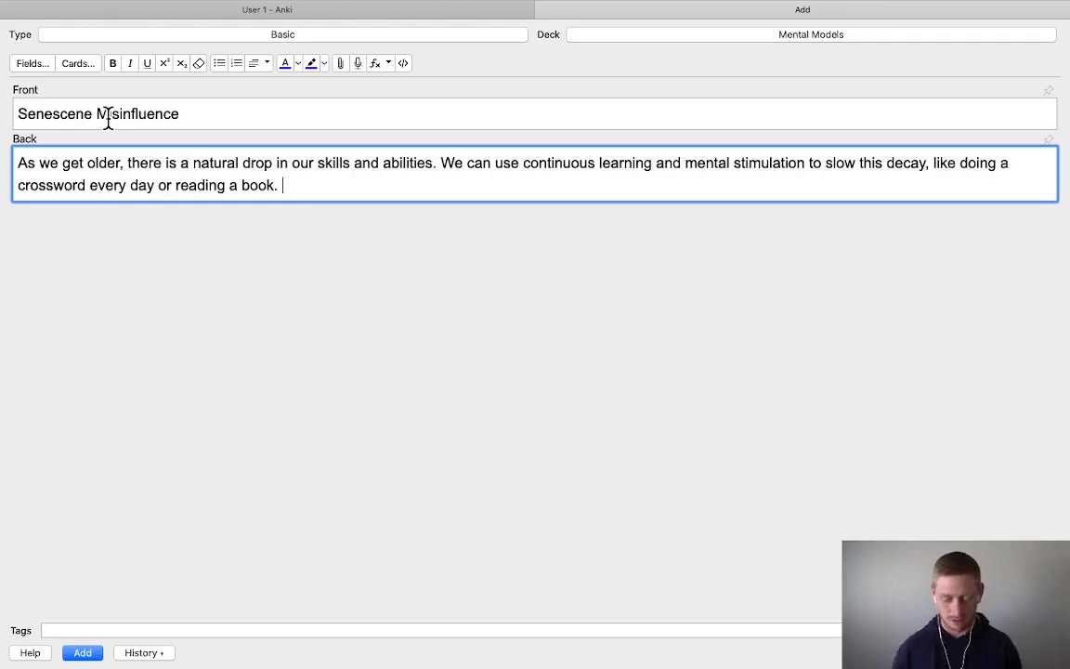
{"action": "left_click", "coordinate": [82, 653]}
Enter "Drug Misinfluence" as the Front and start the Back with "Drugs or alcohol can throw us into a spiraling negative-feedback loop"
{"action": "type", "text": "Drug Misinfluence"}
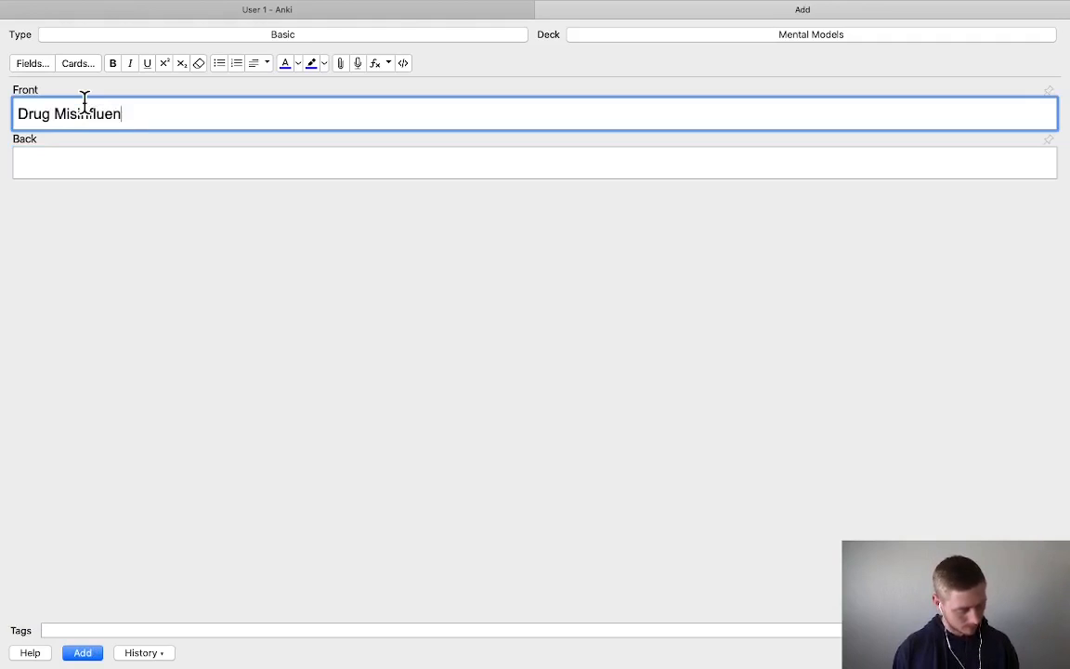
{"action": "key", "text": "Tab"}
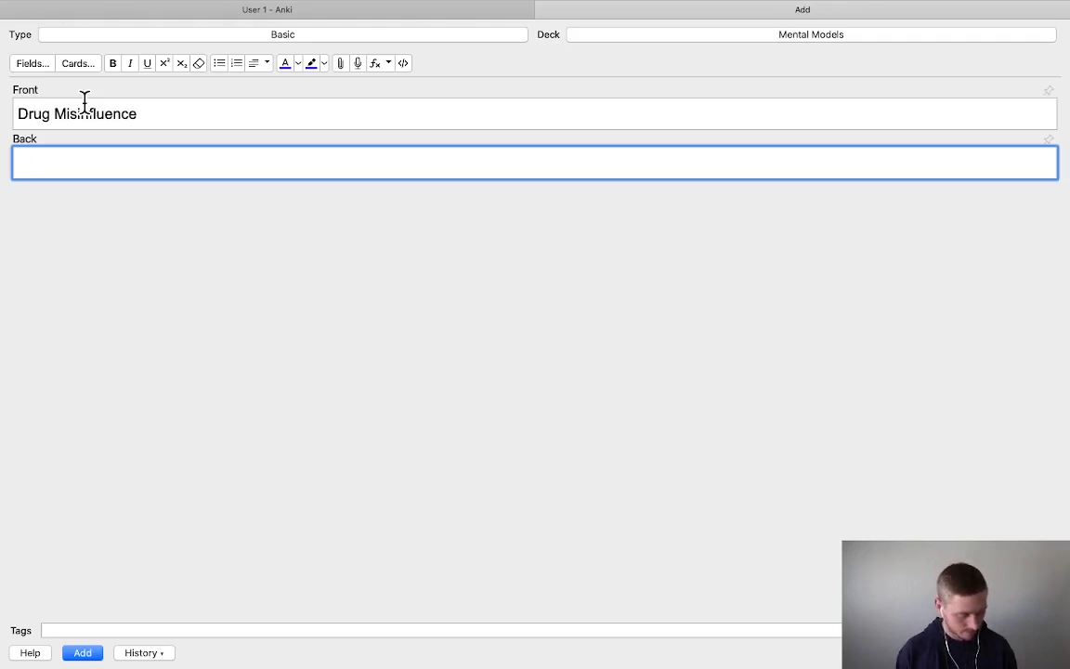
{"action": "type", "text": "Drug"}
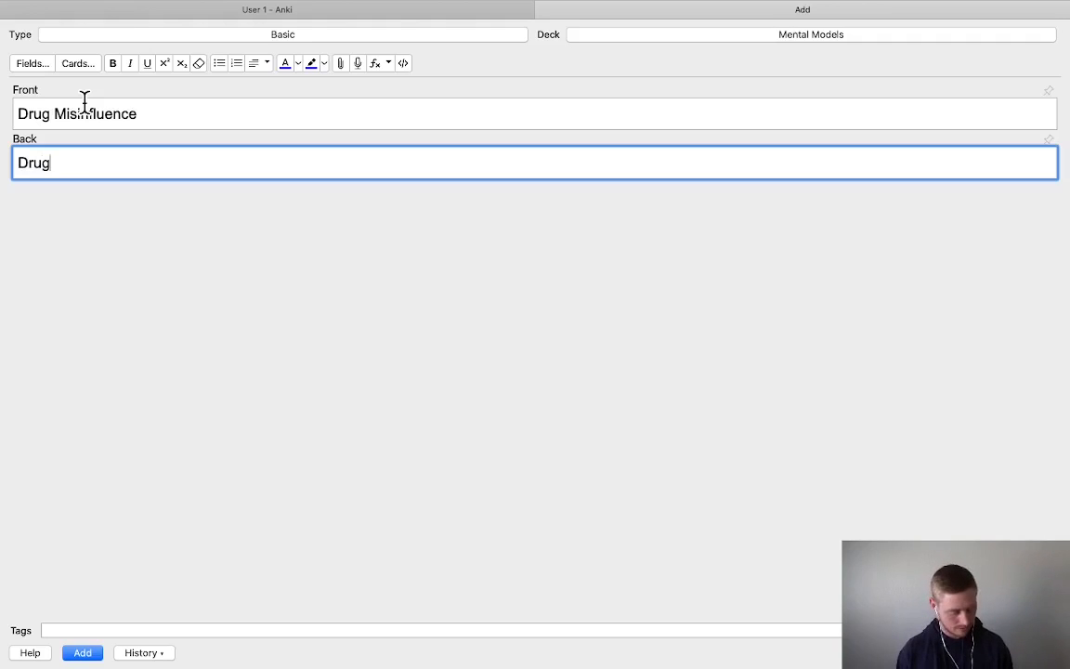
{"action": "type", "text": "s or alcohol"}
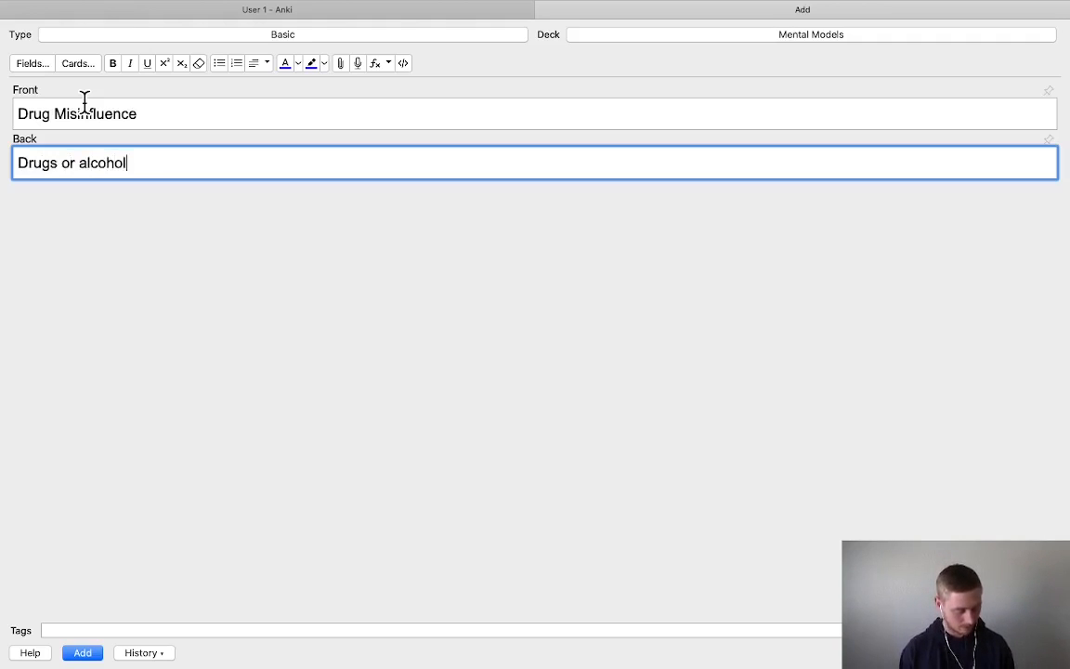
{"action": "type", "text": " can thr"}
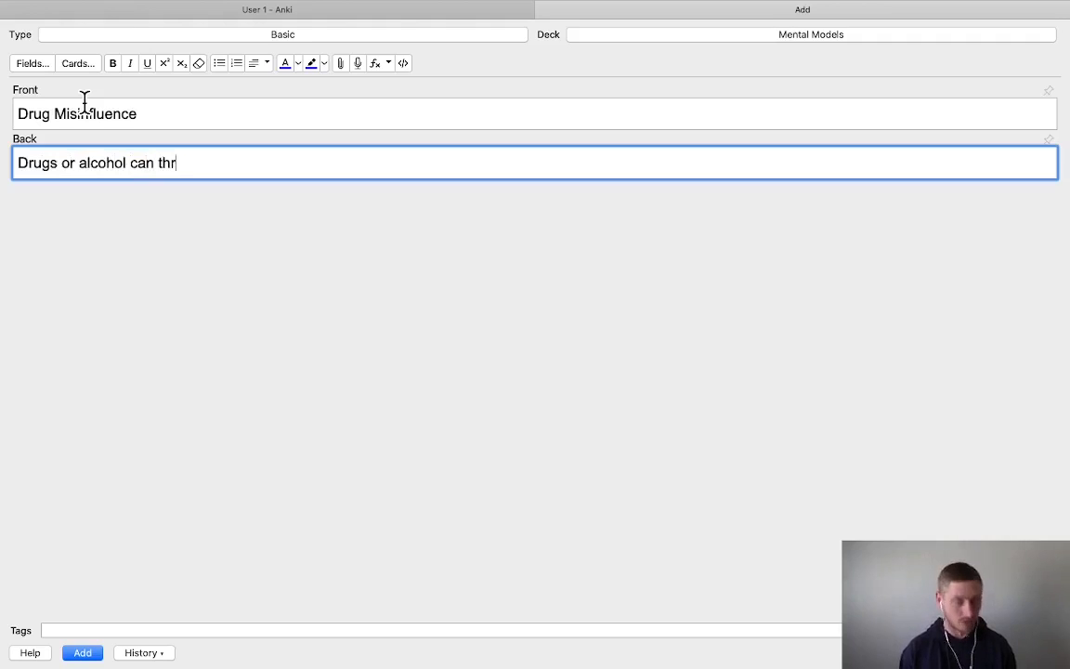
{"action": "type", "text": "ow us in"}
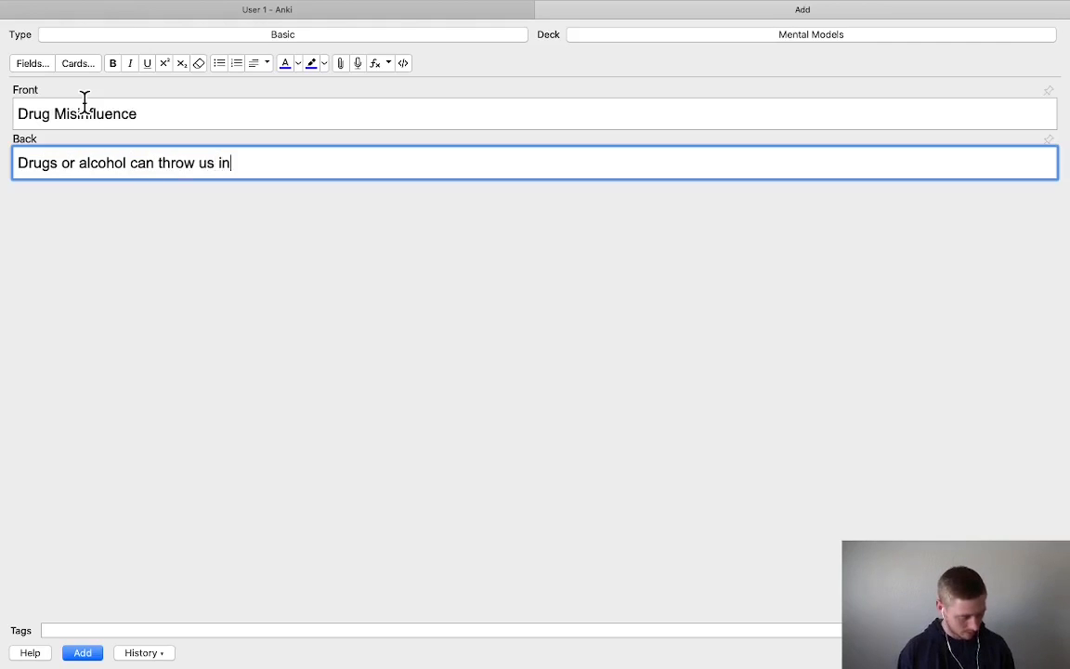
{"action": "type", "text": "to a spi"}
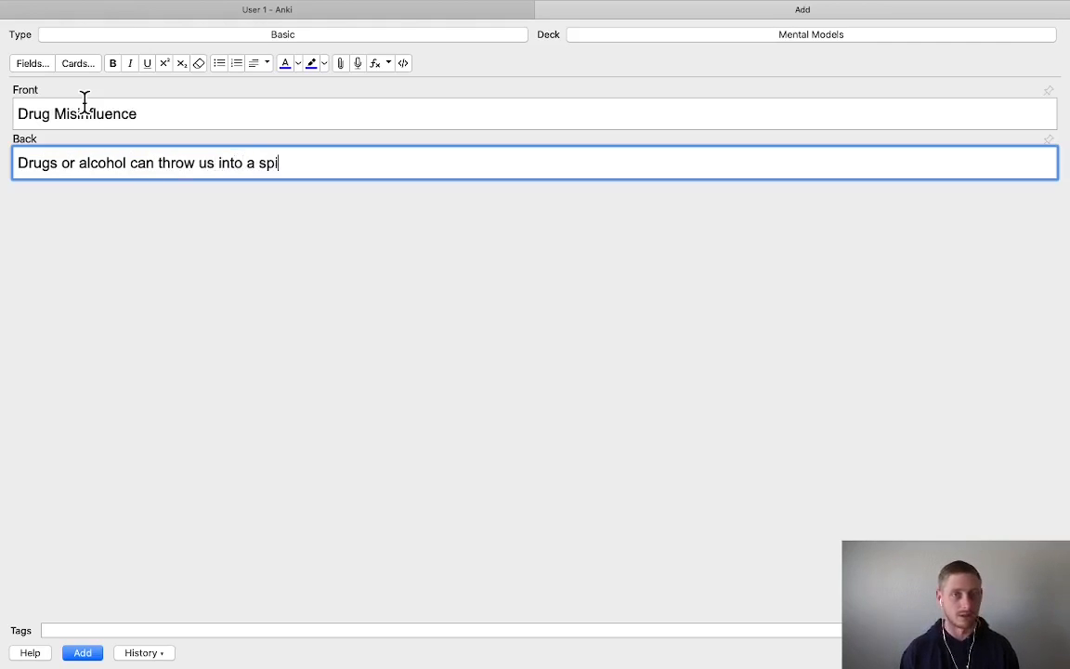
{"action": "type", "text": "ral"}
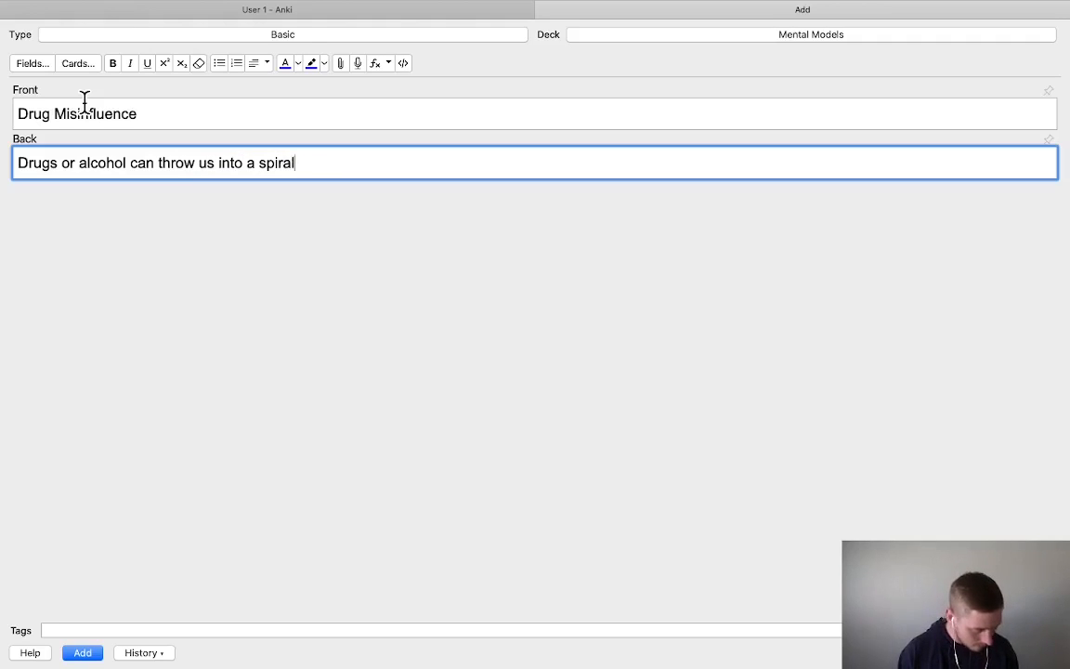
{"action": "type", "text": "ing negative-"}
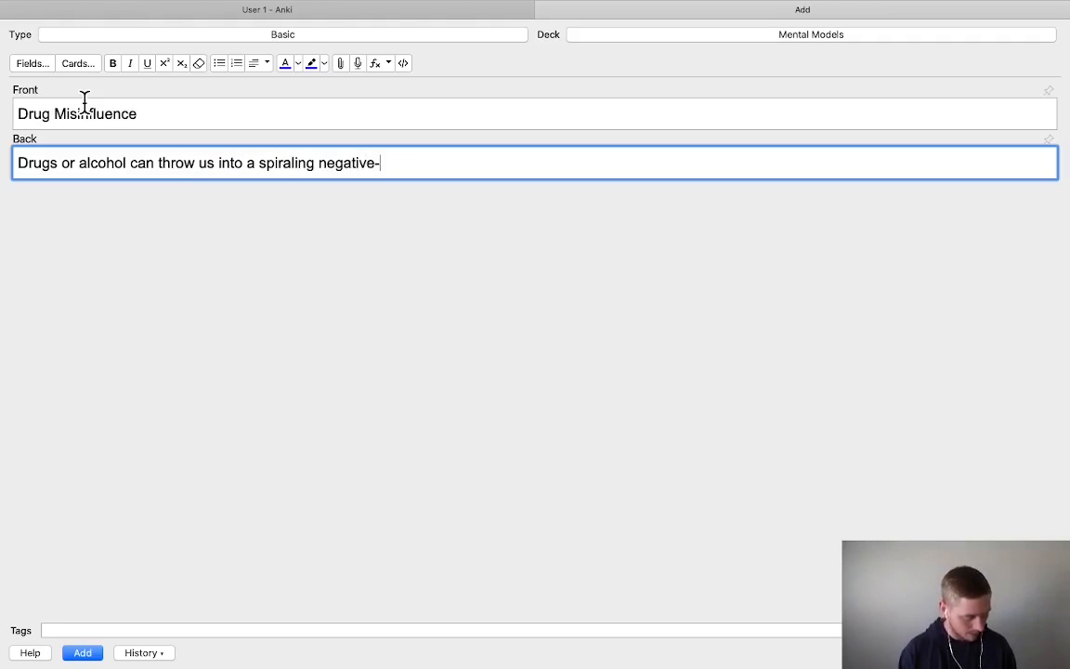
{"action": "type", "text": "feedback loop "}
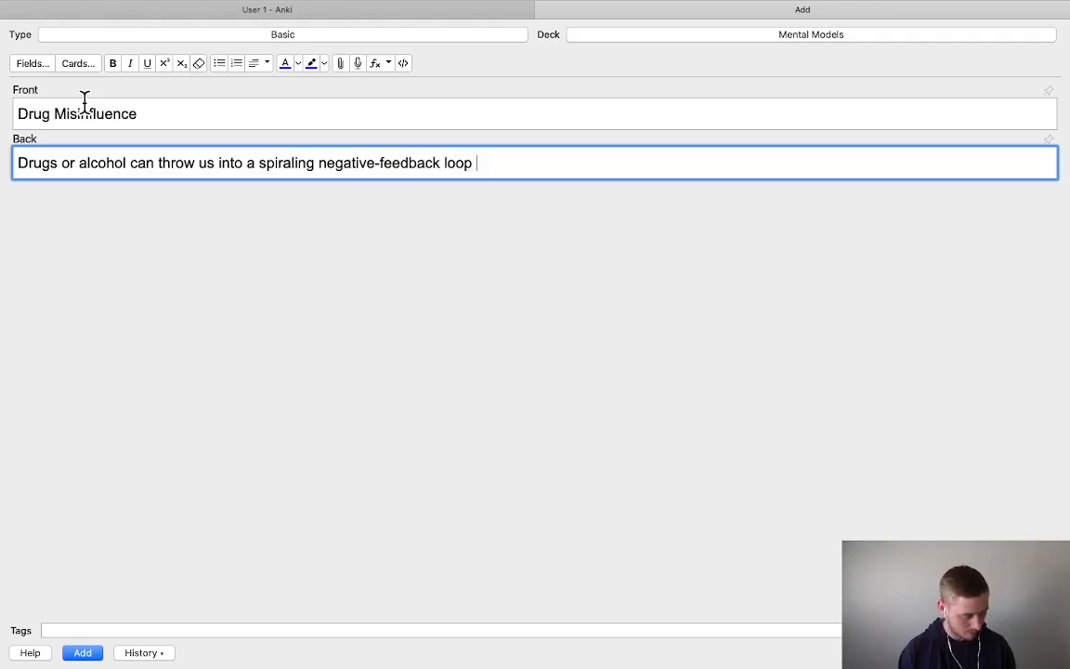
Continue the Back text with "which can become self-reinforcing and impossible to escape from. We can be influenced"
{"action": "type", "text": "which can become"}
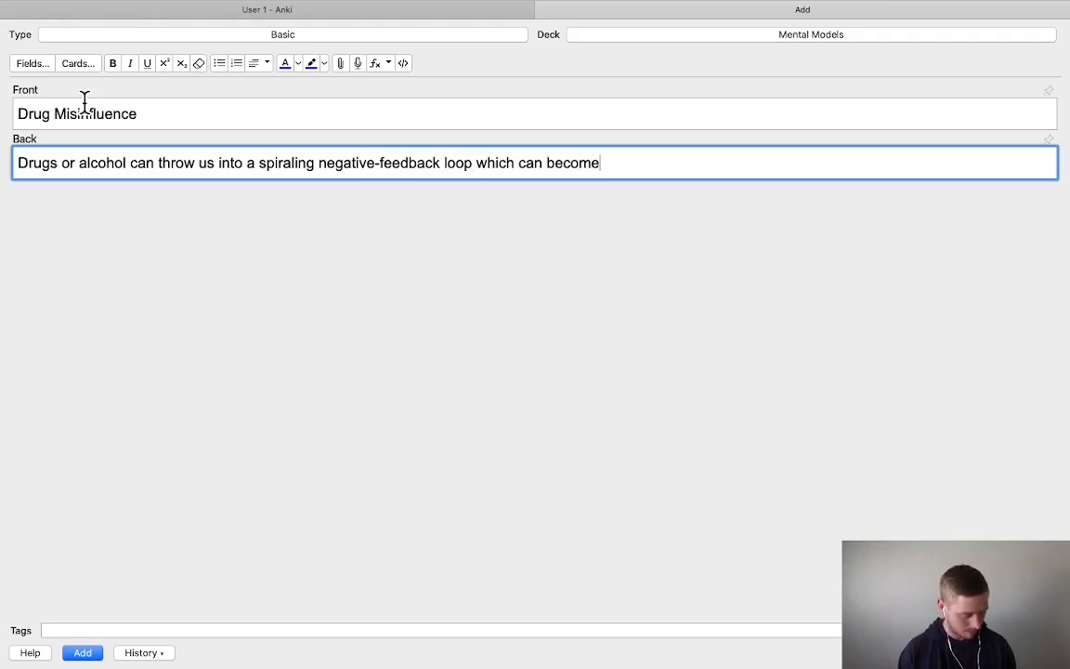
{"action": "type", "text": " self-reinforcing"}
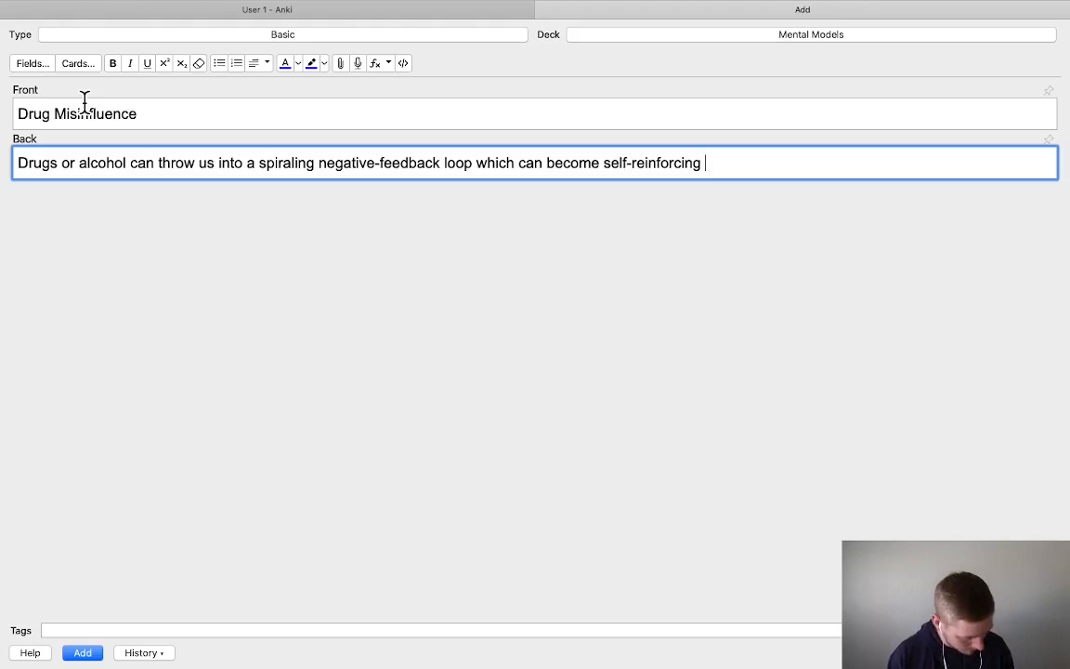
{"action": "type", "text": "an"}
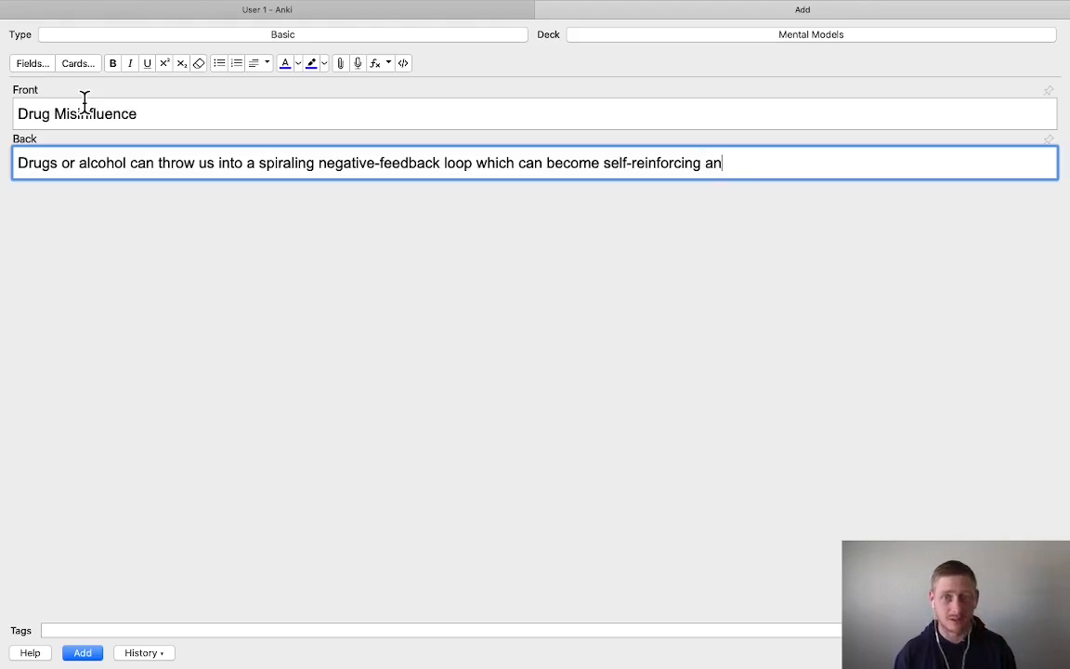
{"action": "type", "text": "d impossible"}
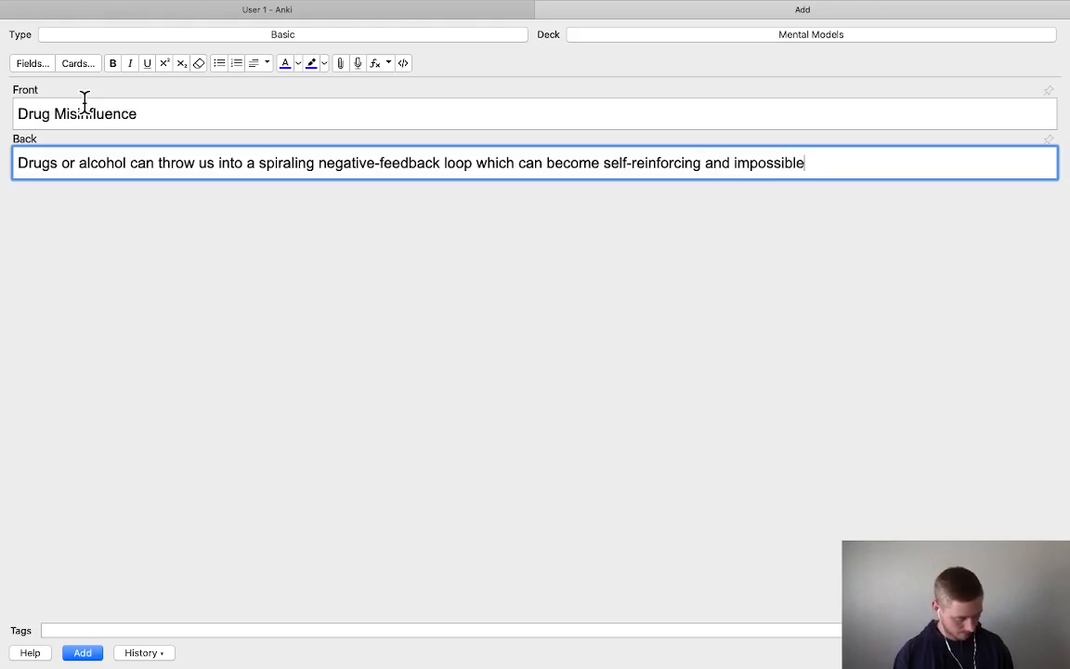
{"action": "type", "text": " to escape f"}
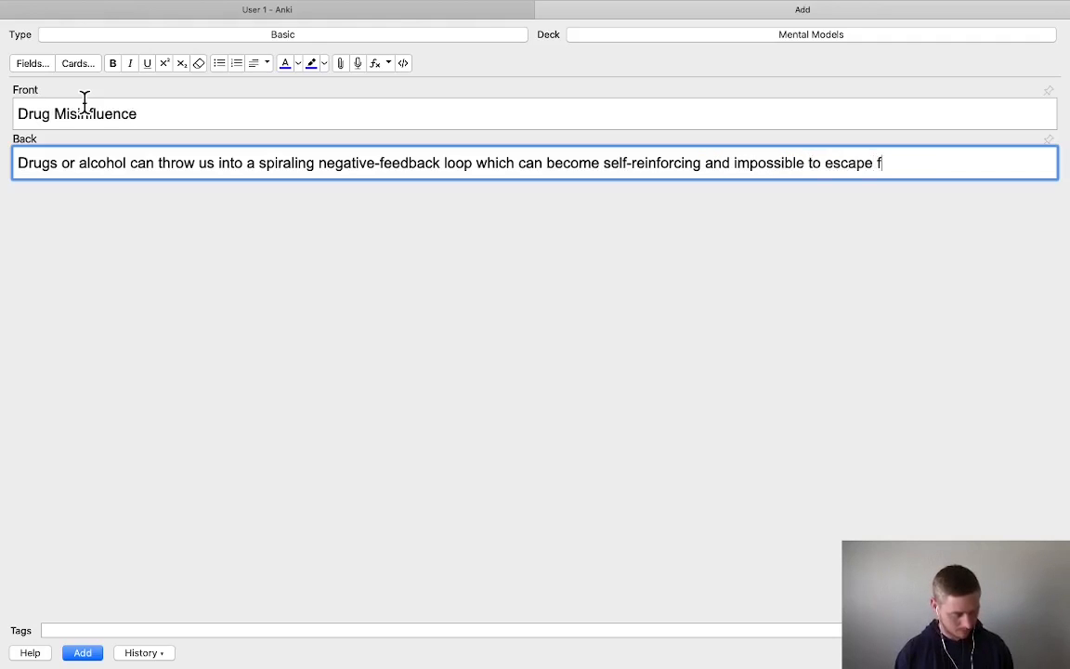
{"action": "type", "text": "rom. We can be influenced"}
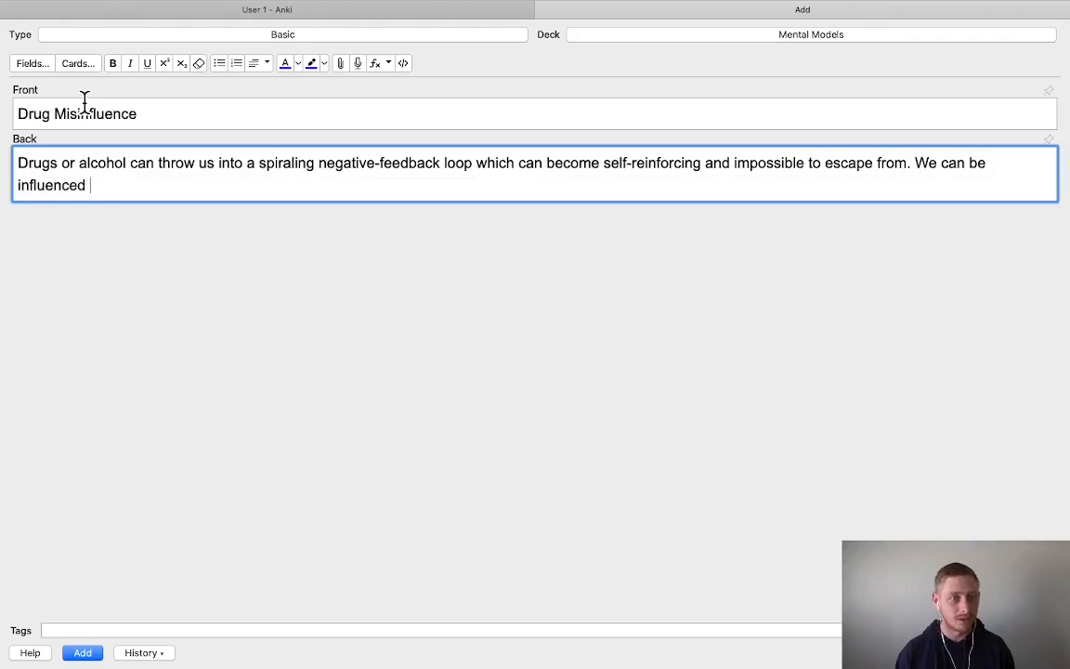
Complete the second sentence of the Back text with "to make big mistakes (the drugs), in the first place."
{"action": "type", "text": "to a"}
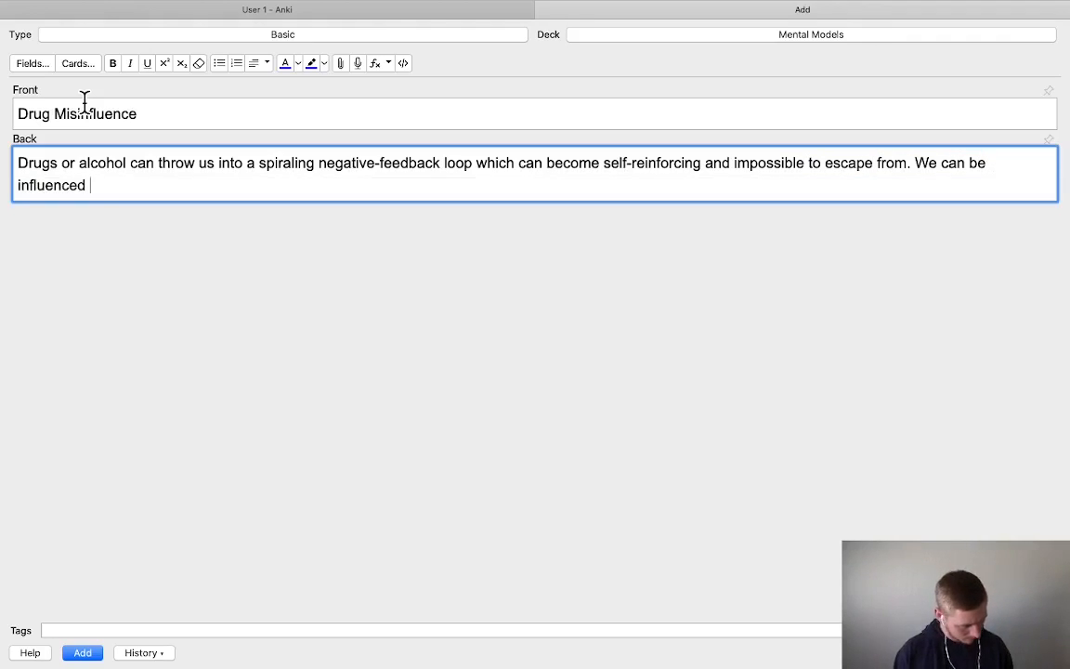
{"action": "key", "text": "BackSpace"}
{"action": "type", "text": "make a big mistake"}
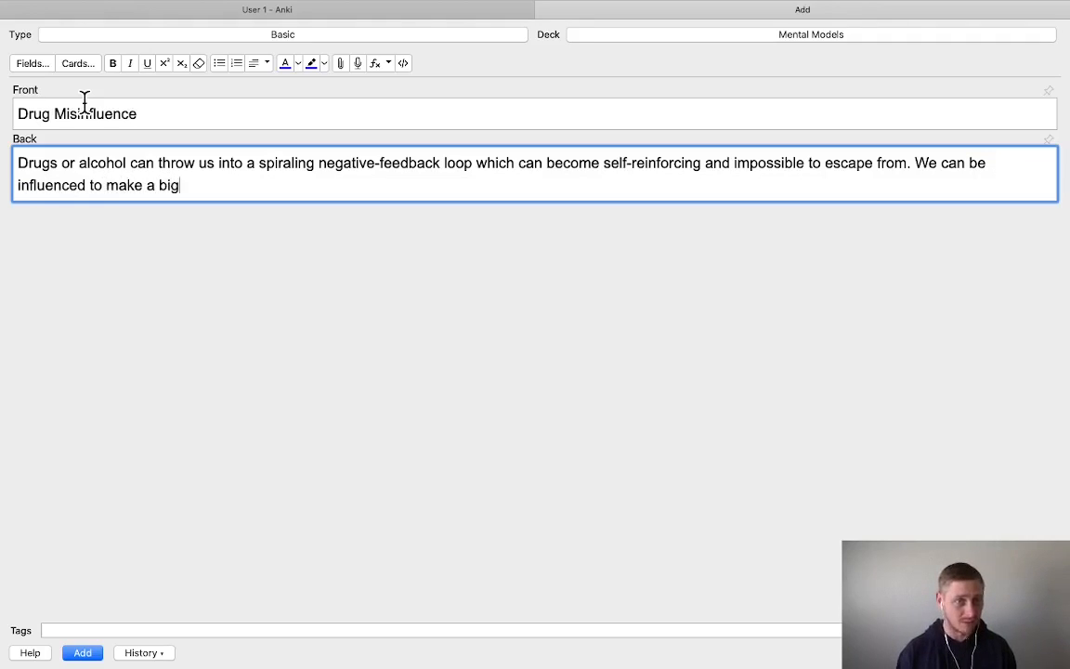
{"action": "key", "text": "BackSpace"}
{"action": "key", "text": "BackSpace"}
{"action": "key", "text": "BackSpace"}
{"action": "key", "text": "BackSpace"}
{"action": "key", "text": "BackSpace"}
{"action": "key", "text": "BackSpace"}
{"action": "key", "text": "BackSpace"}
{"action": "key", "text": "BackSpace"}
{"action": "key", "text": "BackSpace"}
{"action": "key", "text": "BackSpace"}
{"action": "key", "text": "BackSpace"}
{"action": "key", "text": "BackSpace"}
{"action": "key", "text": "BackSpace"}
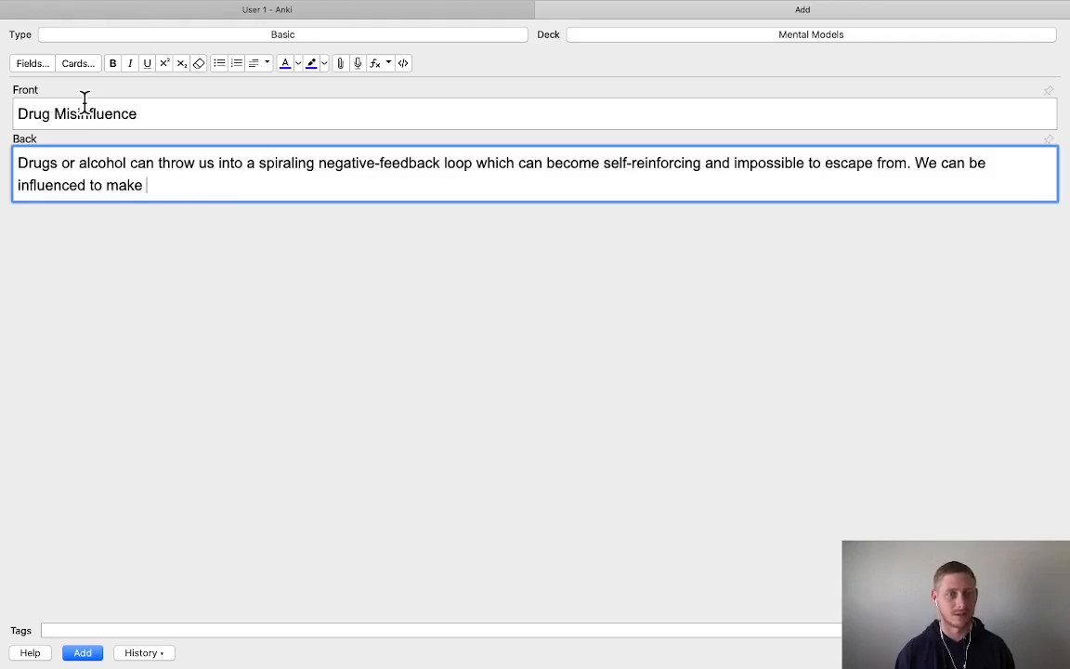
{"action": "type", "text": "big mistake"}
{"action": "type", "text": "s"}
{"action": "type", "text": " (the dr)"}
{"action": "key", "text": "Left"}
{"action": "type", "text": "the drugs"}
{"action": "key", "text": "Right"}
{"action": "type", "text": ", in "}
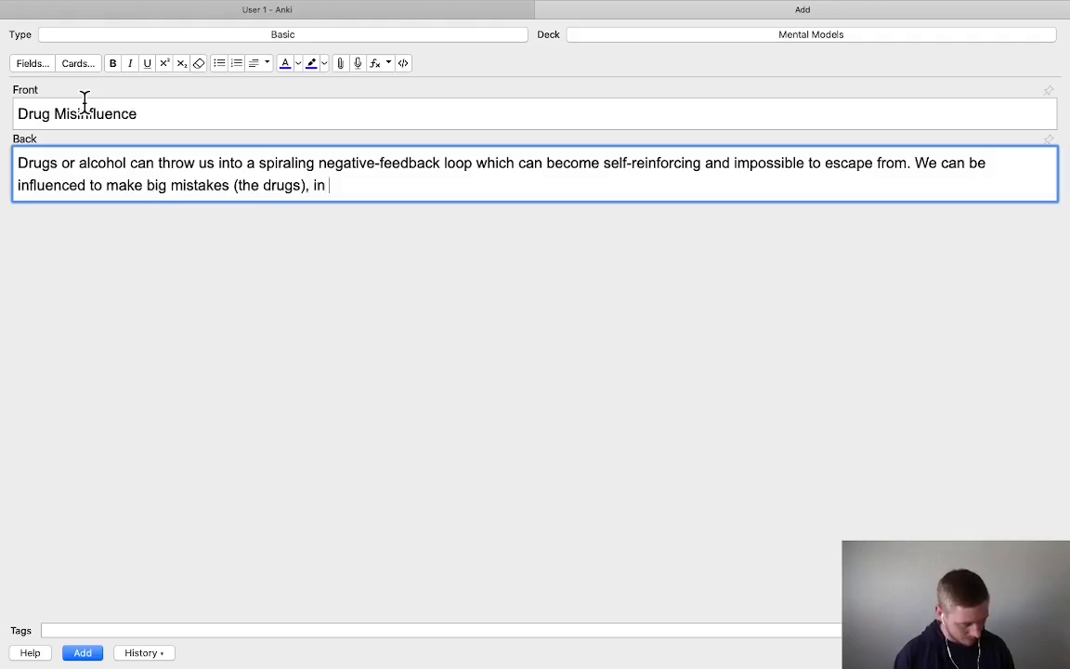
{"action": "type", "text": "the first place."}
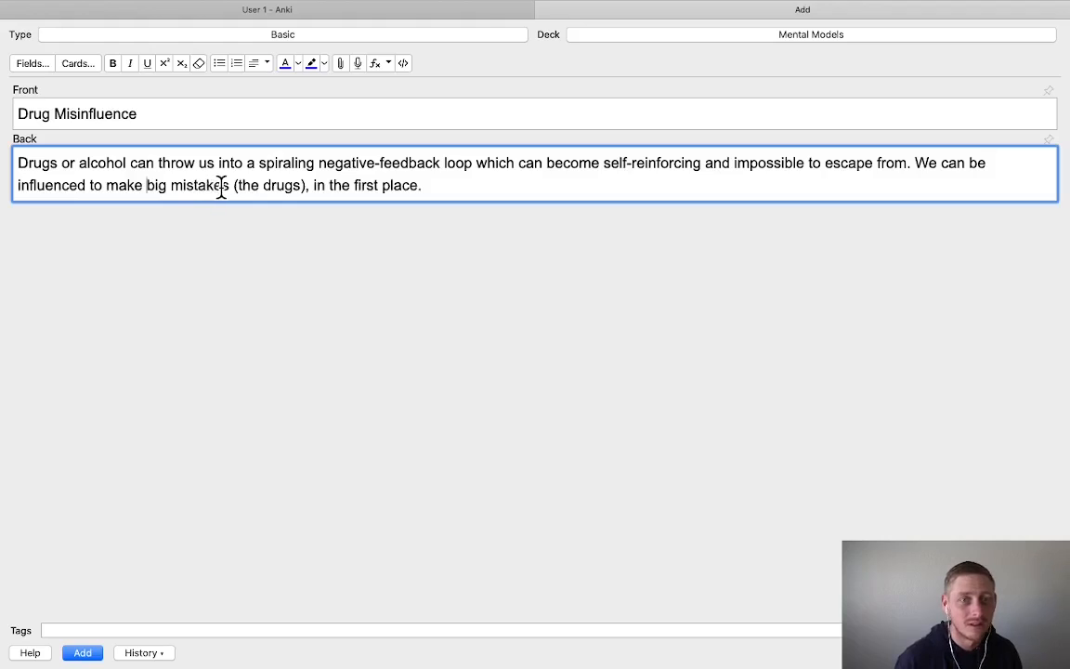
Insert ", so we should stay away from the big mistakes" before "(the drugs)" in the Back text
{"action": "type", "text": ", "}
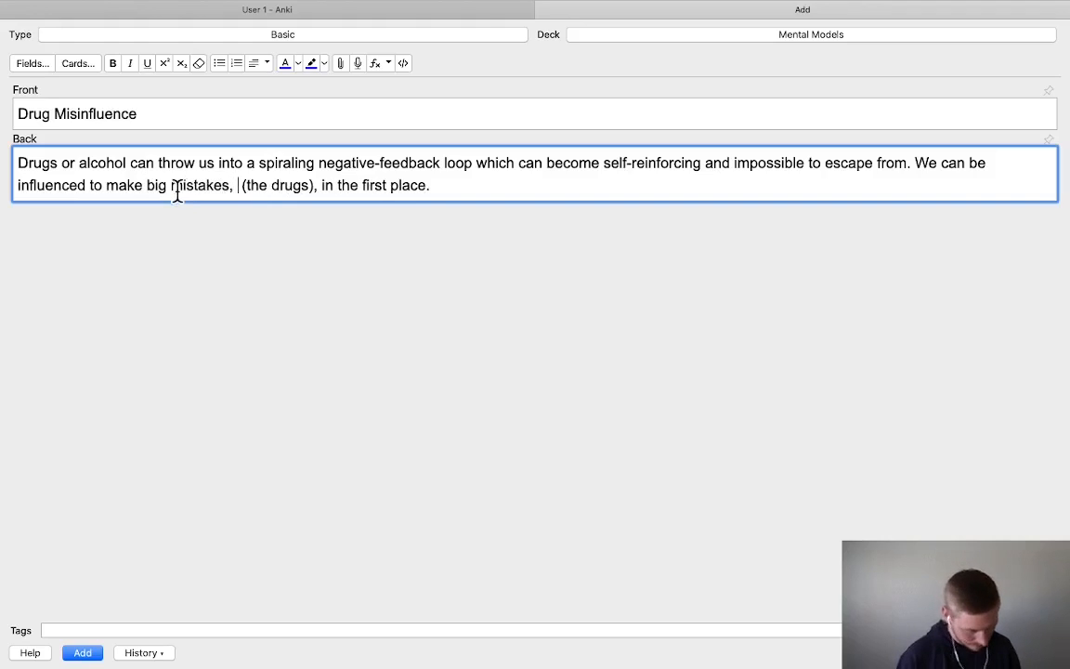
{"action": "type", "text": "so we should stay away from the"}
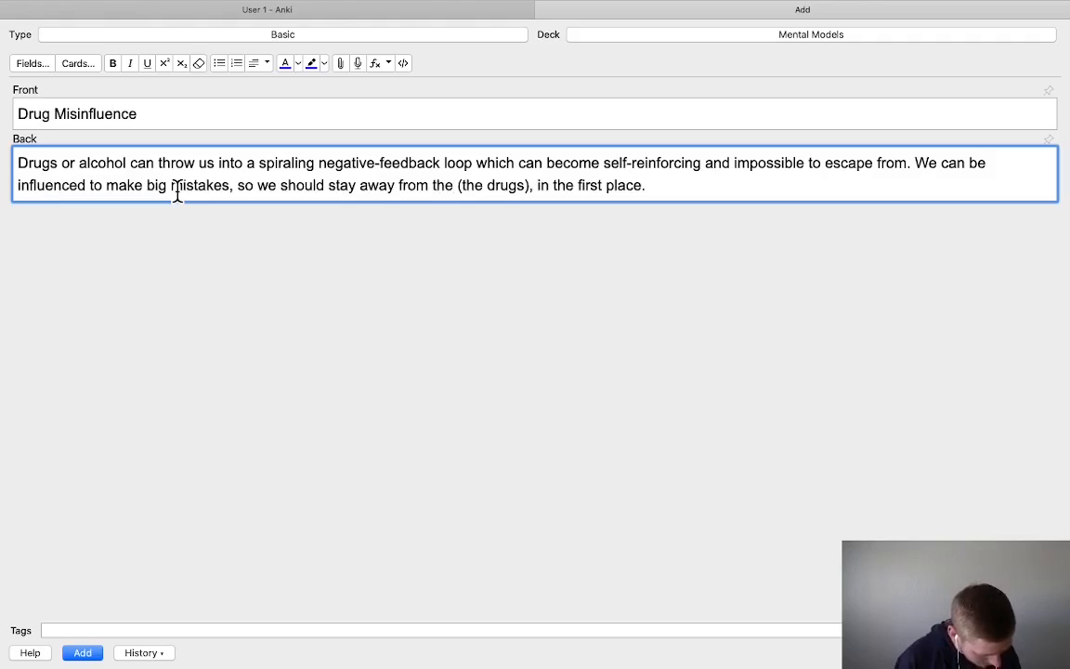
{"action": "key", "text": "BackSpace"}
{"action": "key", "text": "BackSpace"}
{"action": "key", "text": "BackSpace"}
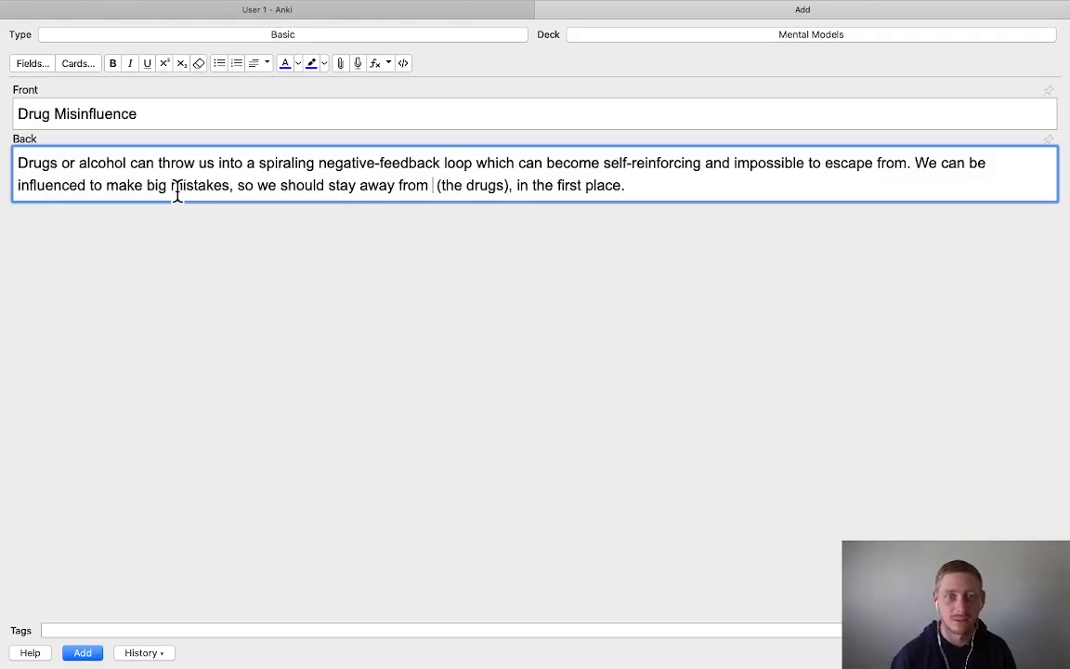
{"action": "type", "text": "the big mistakes"}
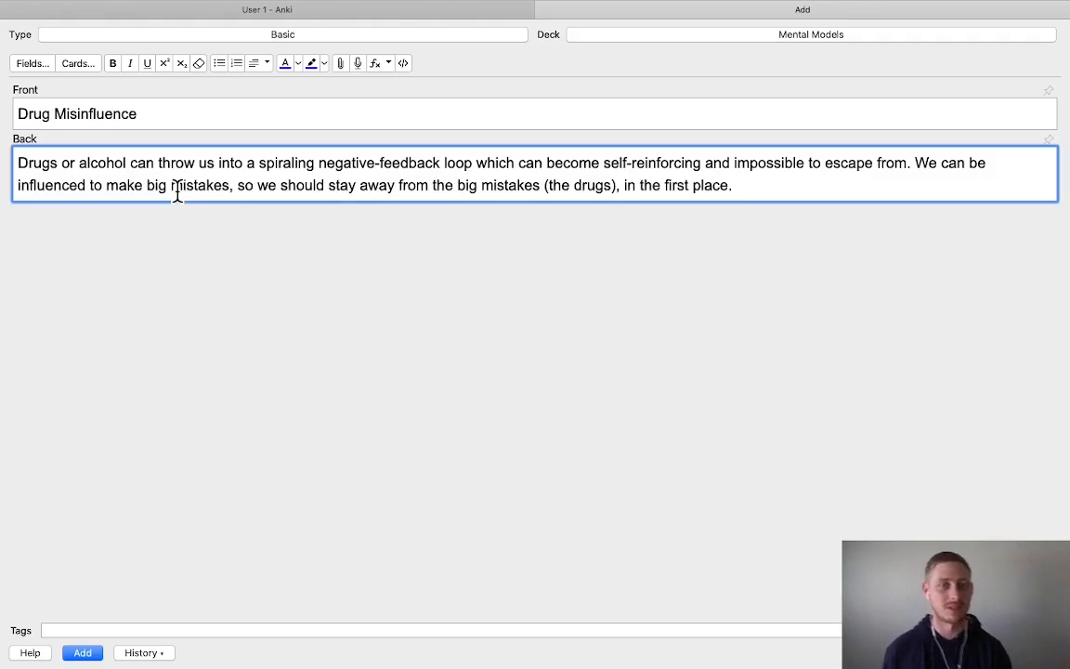
Select the first "big mistakes," in the second sentence of the Back text
{"action": "left_click_drag", "start_coordinate": [149, 185], "coordinate": [243, 193]}
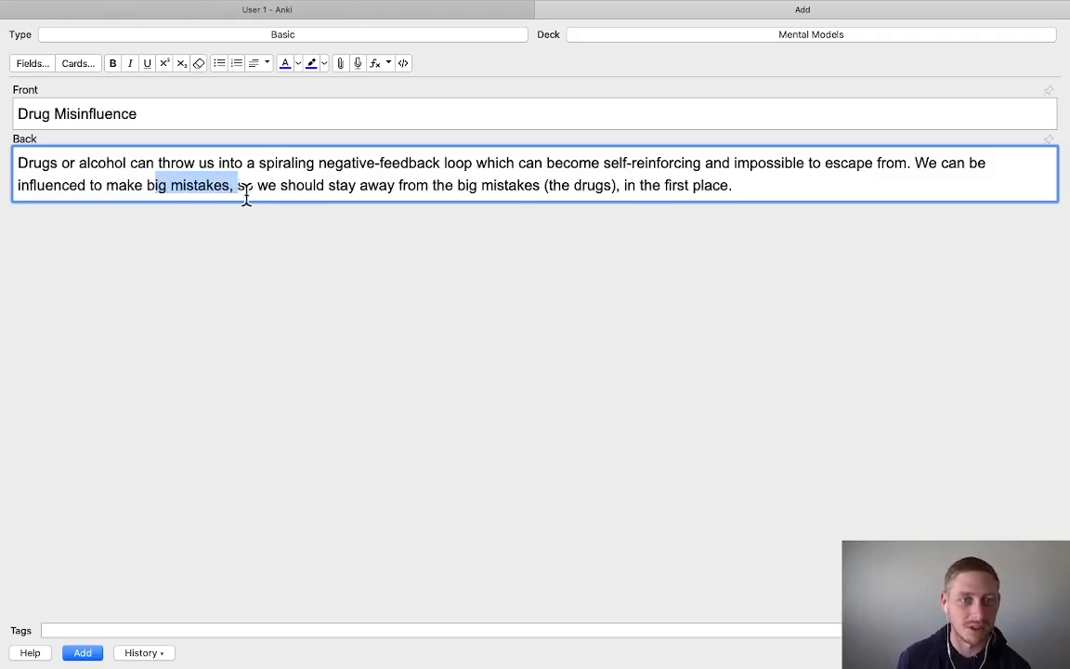
Add the finished "Drug Misinfluence" card to the Mental Models deck
{"action": "left_click_drag", "start_coordinate": [545, 185], "coordinate": [744, 220]}
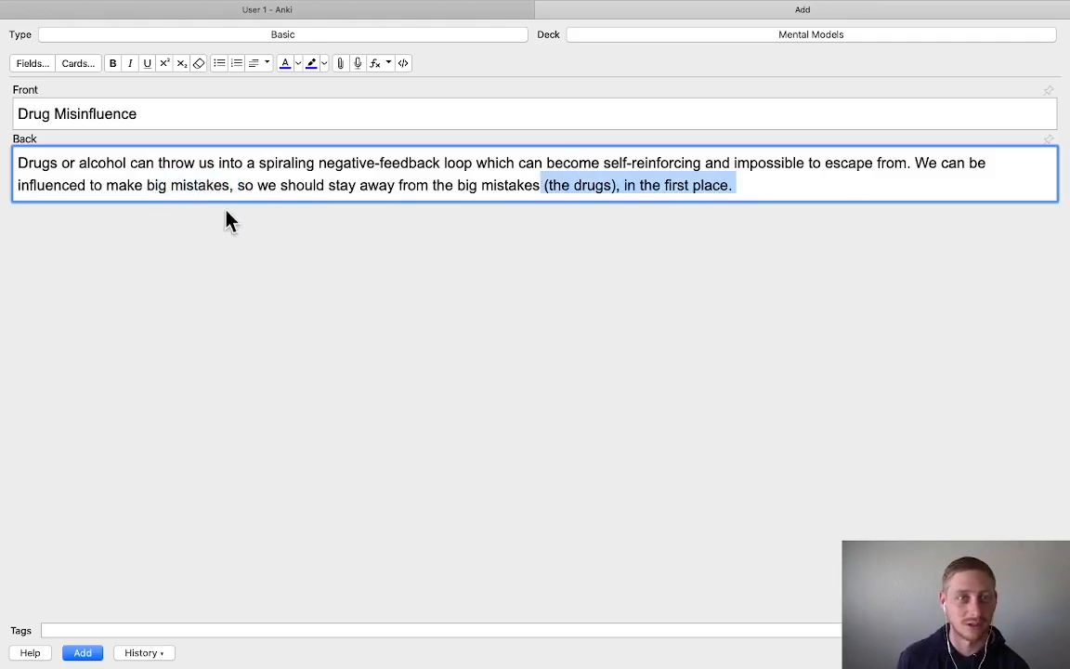
{"action": "left_click", "coordinate": [335, 165]}
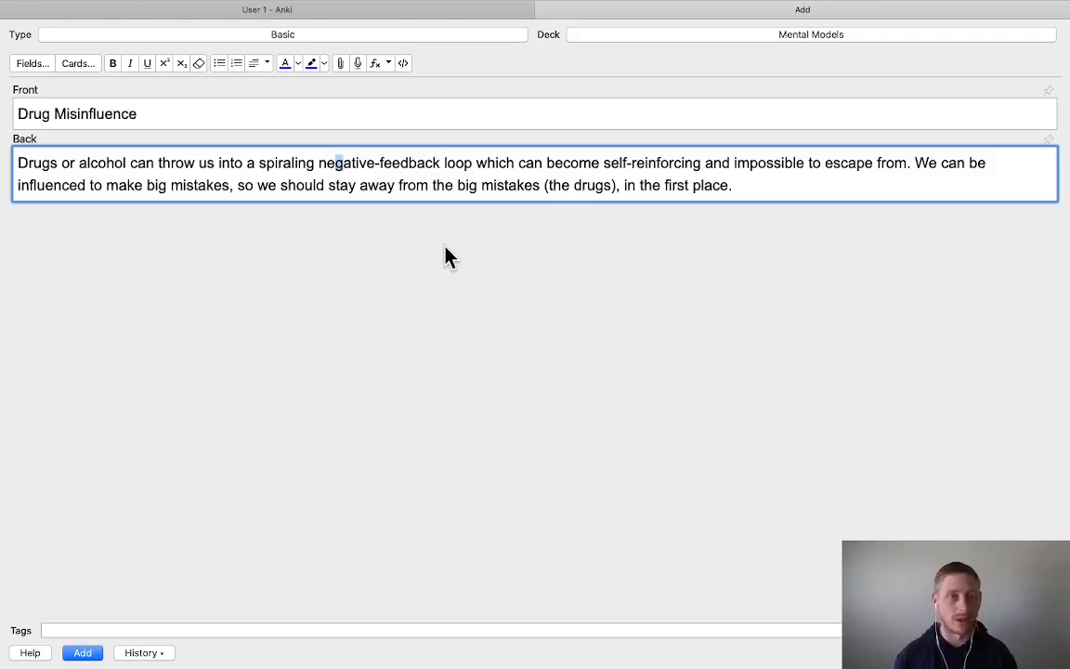
{"action": "left_click", "coordinate": [747, 193]}
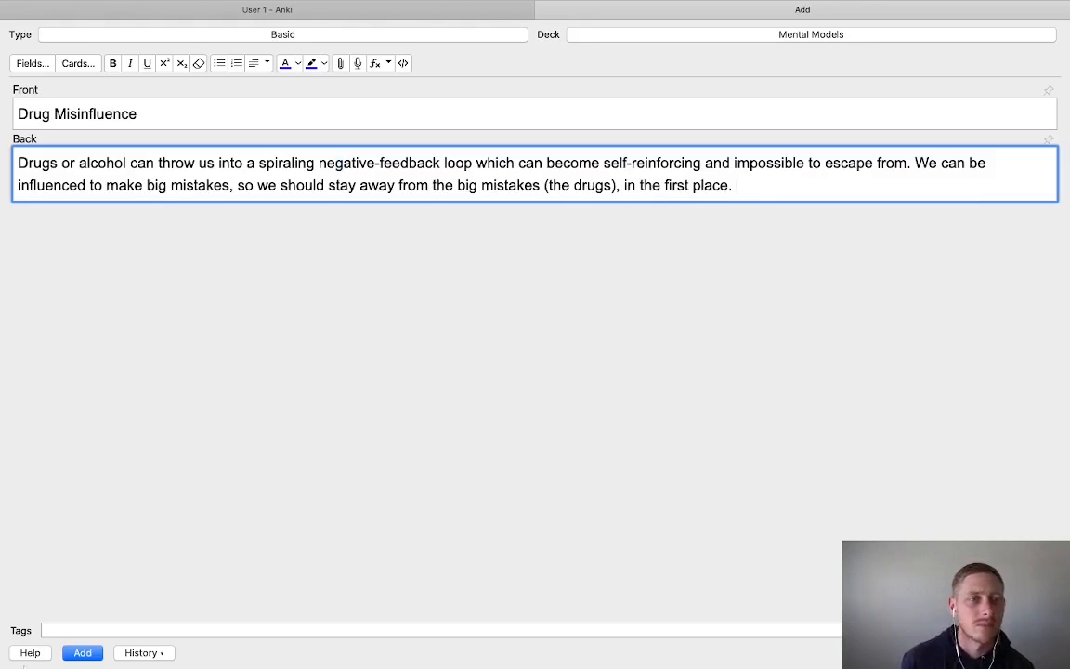
{"action": "left_click", "coordinate": [81, 652]}
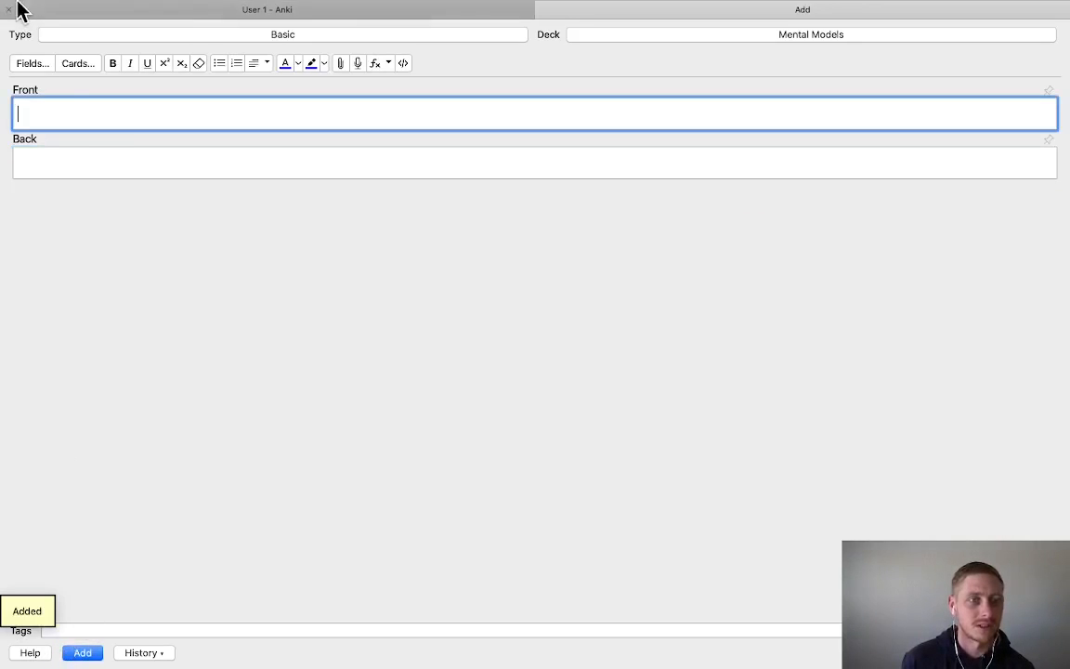
Enter "Use it or Loose it" as the front of the new card
{"action": "type", "text": "Use it"}
{"action": "key", "text": "BackSpace"}
{"action": "key", "text": "BackSpace"}
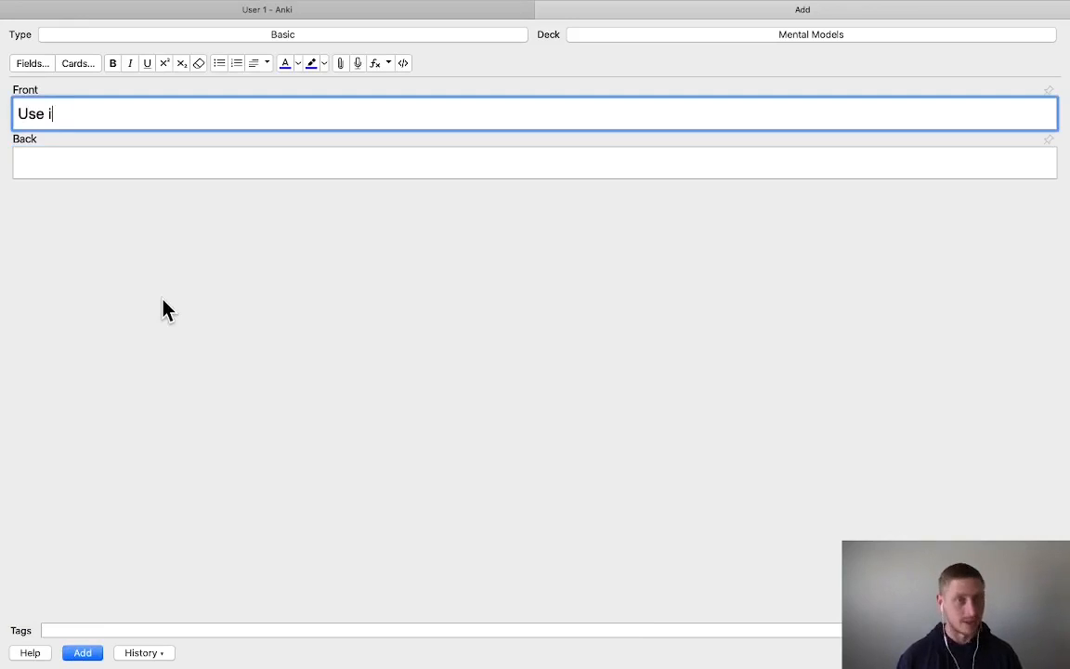
{"action": "type", "text": "t or Loose l"}
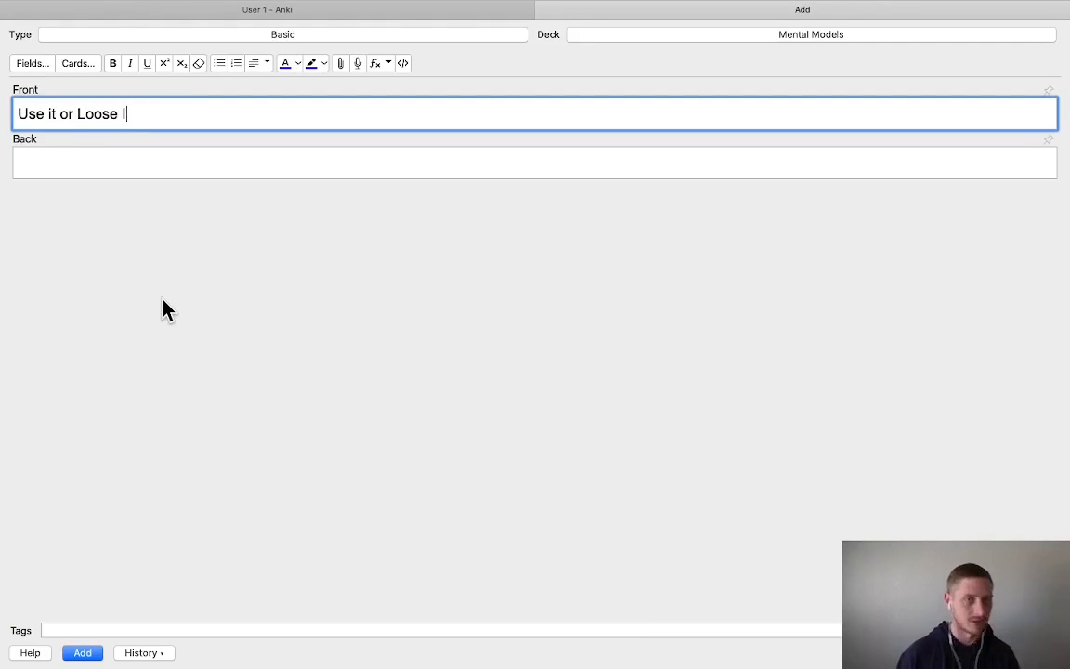
{"action": "key", "text": "BackSpace"}
{"action": "type", "text": "it"}
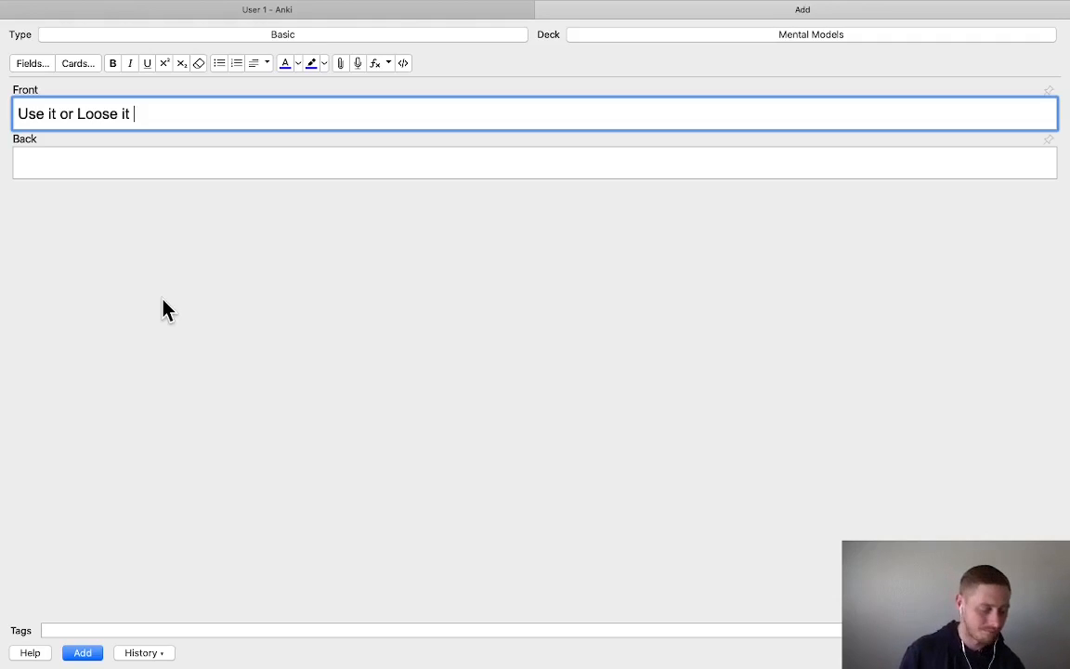
Begin the back with "The less we use something, such as a skill, the less useful and honed it will become."
{"action": "left_click", "coordinate": [131, 163]}
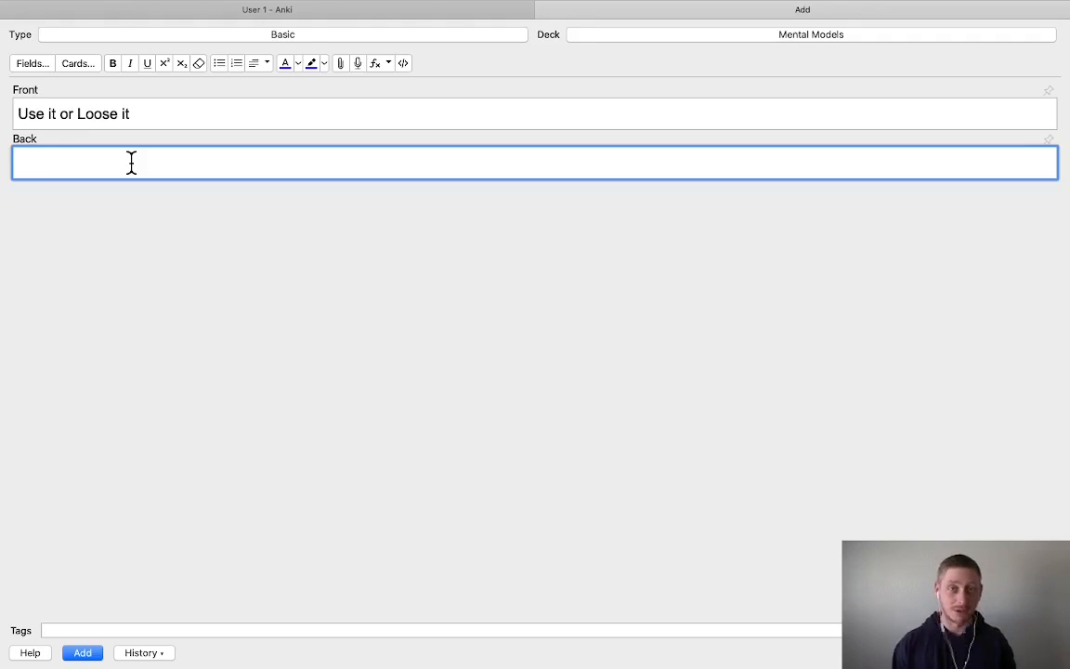
{"action": "type", "text": "The "}
{"action": "type", "text": "less we use some"}
{"action": "type", "text": "thing, such as a s"}
{"action": "type", "text": "kill, the less us"}
{"action": "type", "text": "eful and honed it"}
{"action": "type", "text": " will become. It "}
Continue the back text with "It is good practice for us to work on our lesser-used skills"
{"action": "type", "text": "is a"}
{"action": "key", "text": "BackSpace"}
{"action": "key", "text": "BackSpace"}
{"action": "type", "text": "g"}
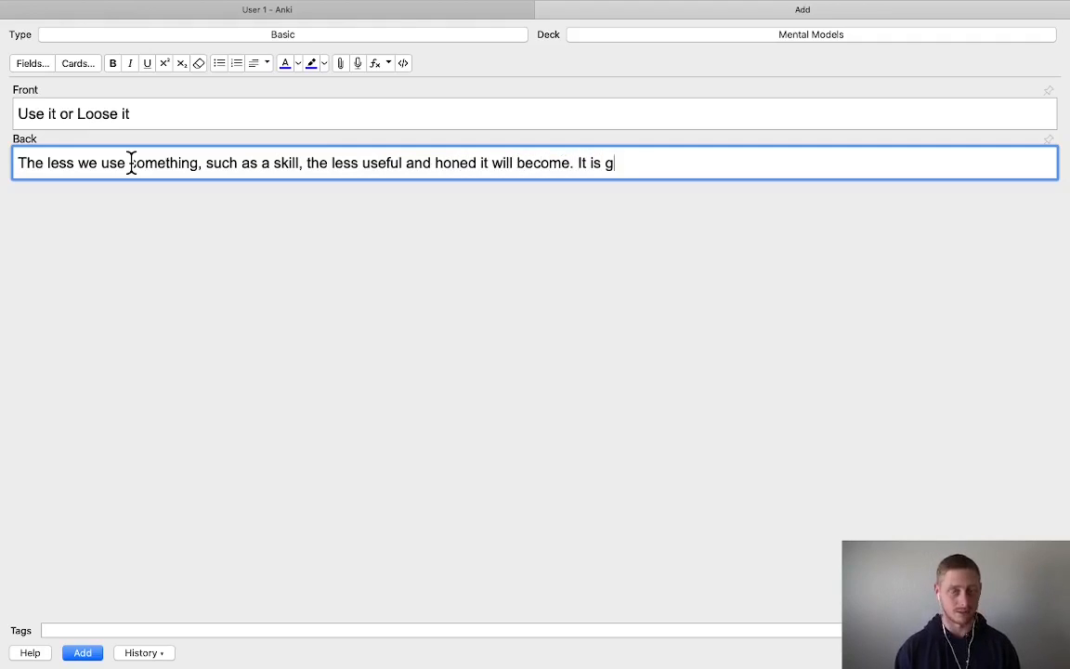
{"action": "type", "text": "ood pract"}
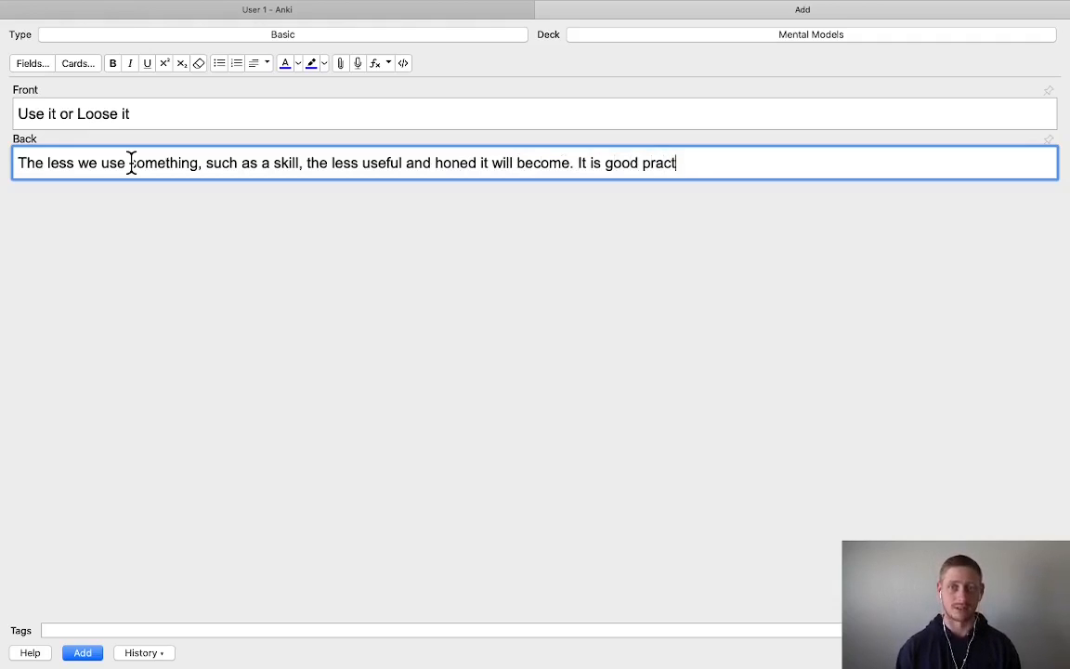
{"action": "type", "text": "ice for us"}
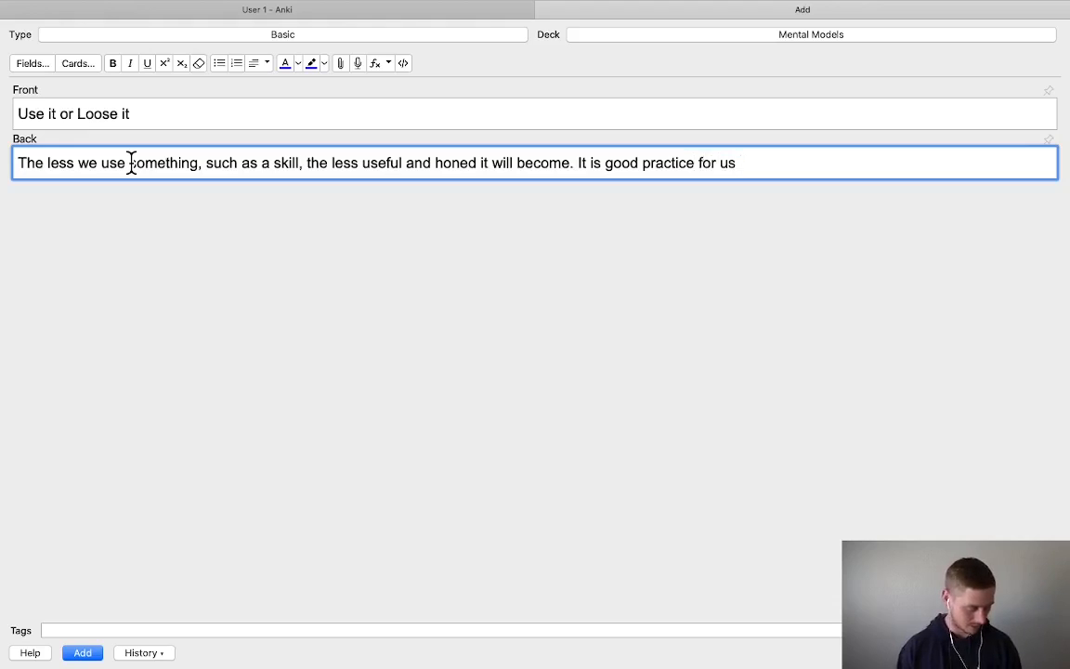
{"action": "type", "text": " to work on our lesser"}
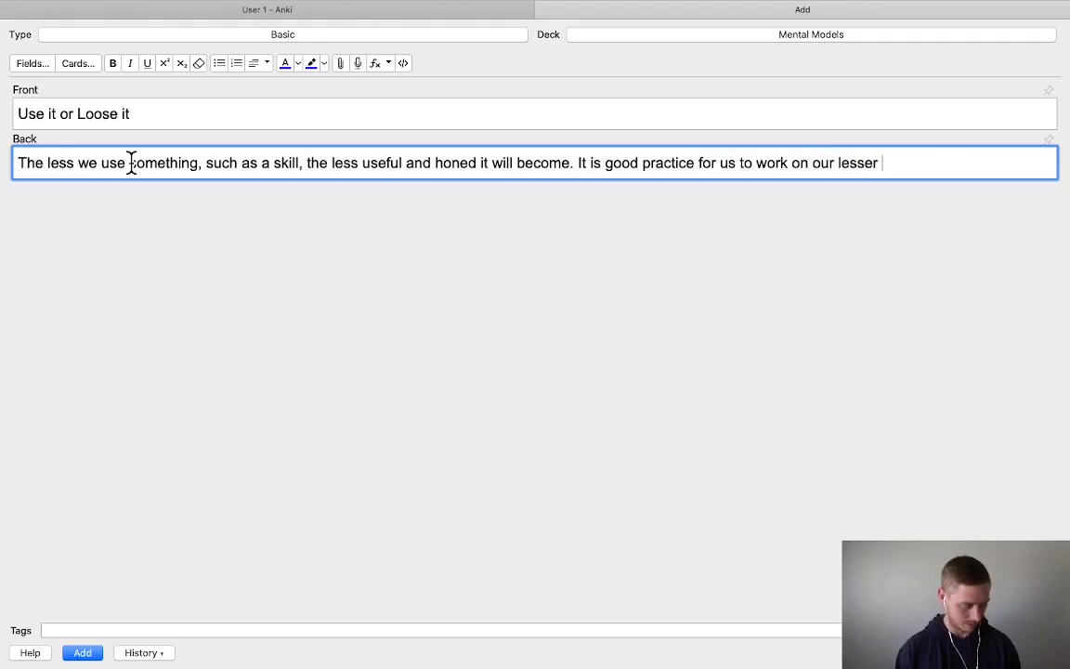
{"action": "key", "text": "BackSpace"}
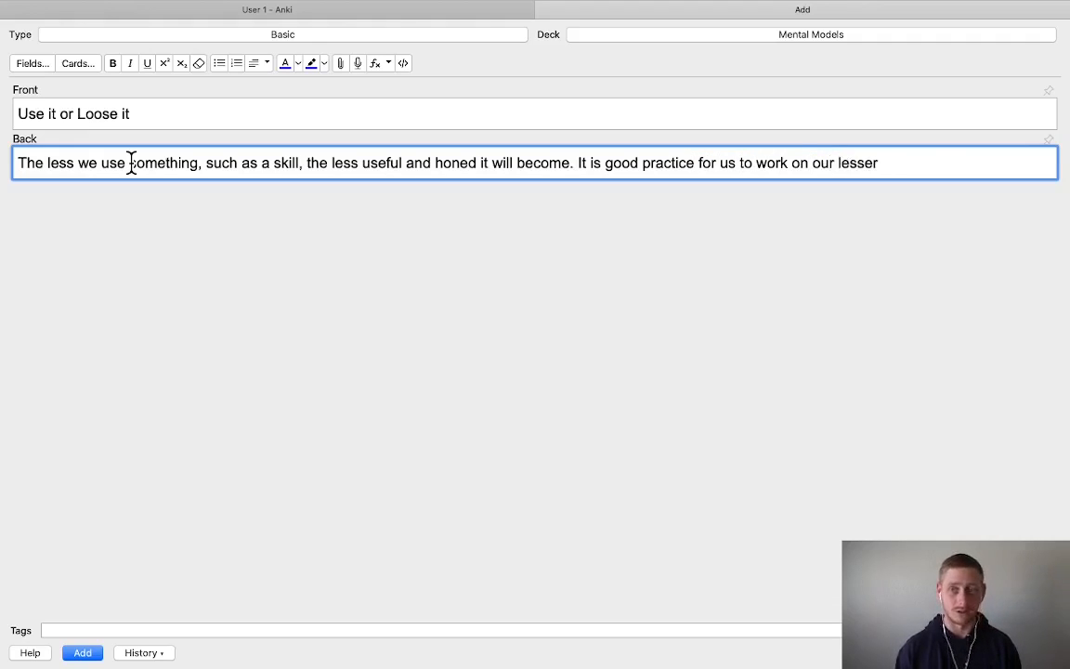
{"action": "type", "text": "-used"}
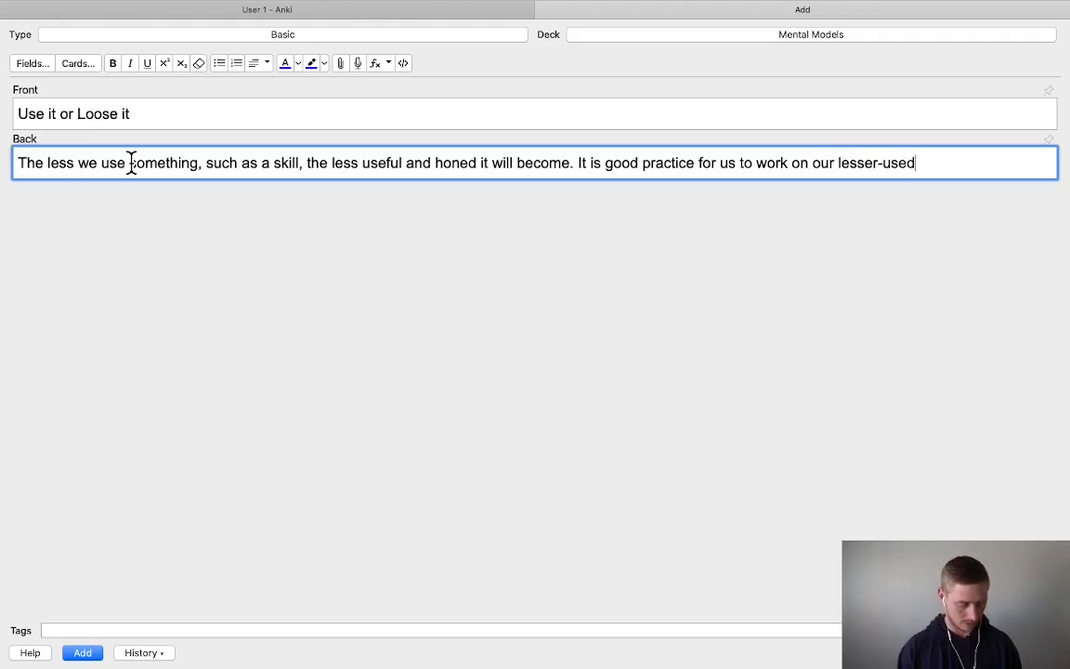
{"action": "type", "text": " skills "}
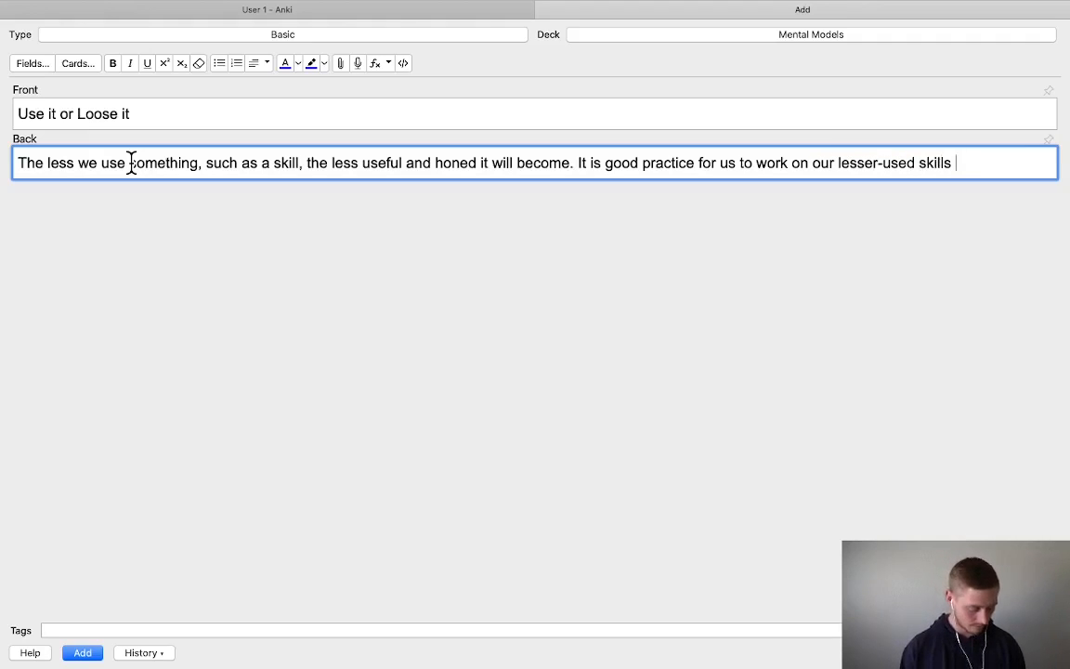
Finish the back with "so that we have them available to us when we need them." and add the card to the deck
{"action": "type", "text": "so that we hav"}
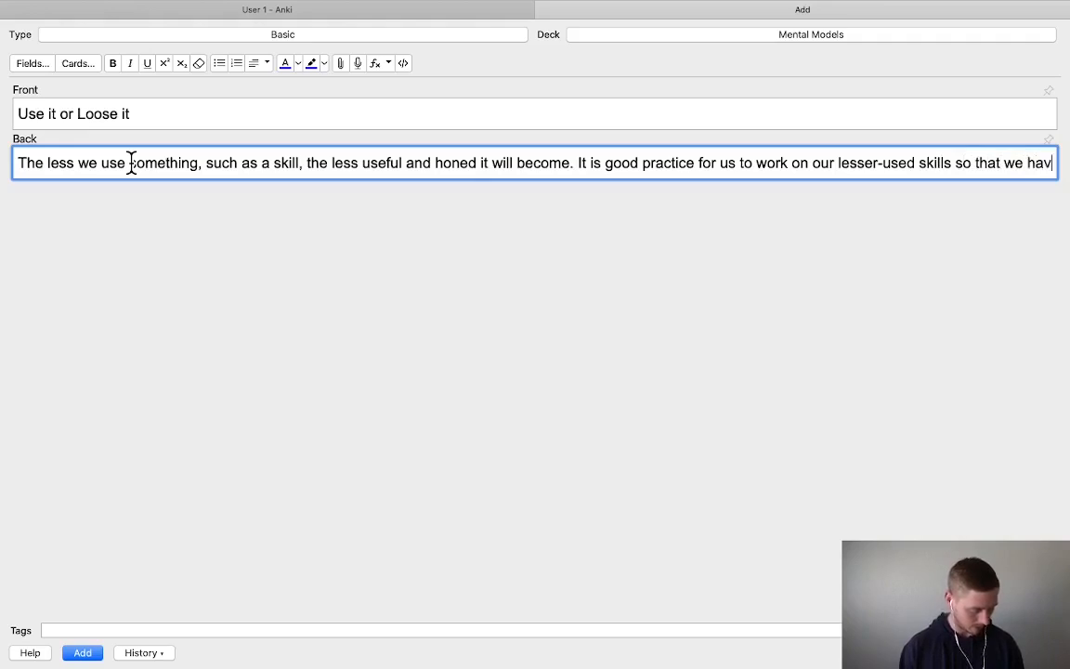
{"action": "type", "text": "e them avail"}
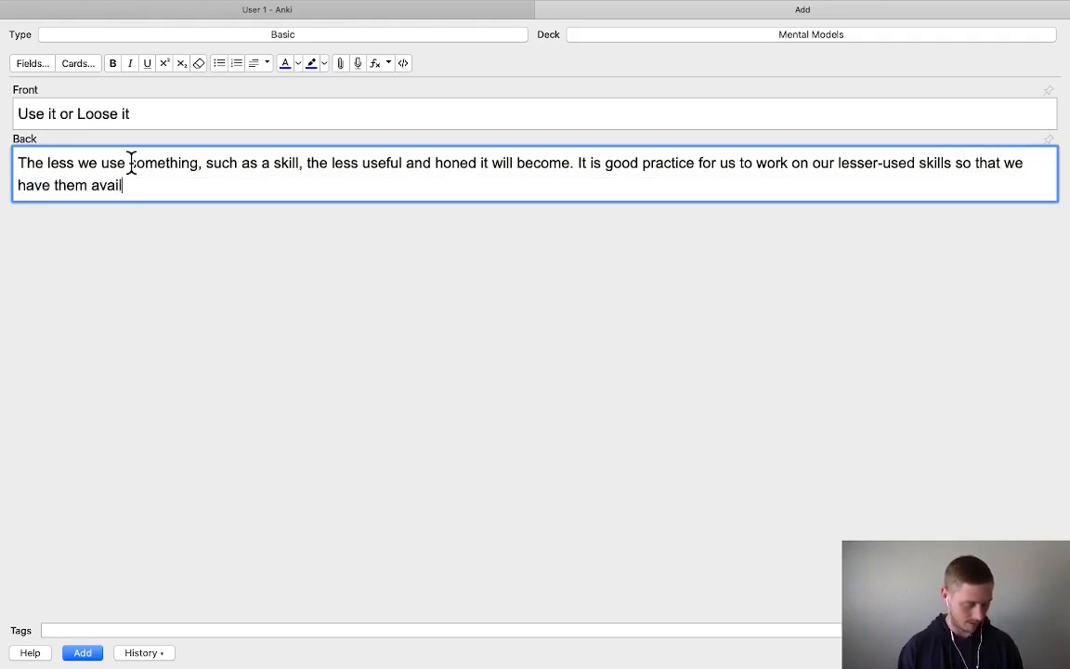
{"action": "type", "text": "able to us when we "}
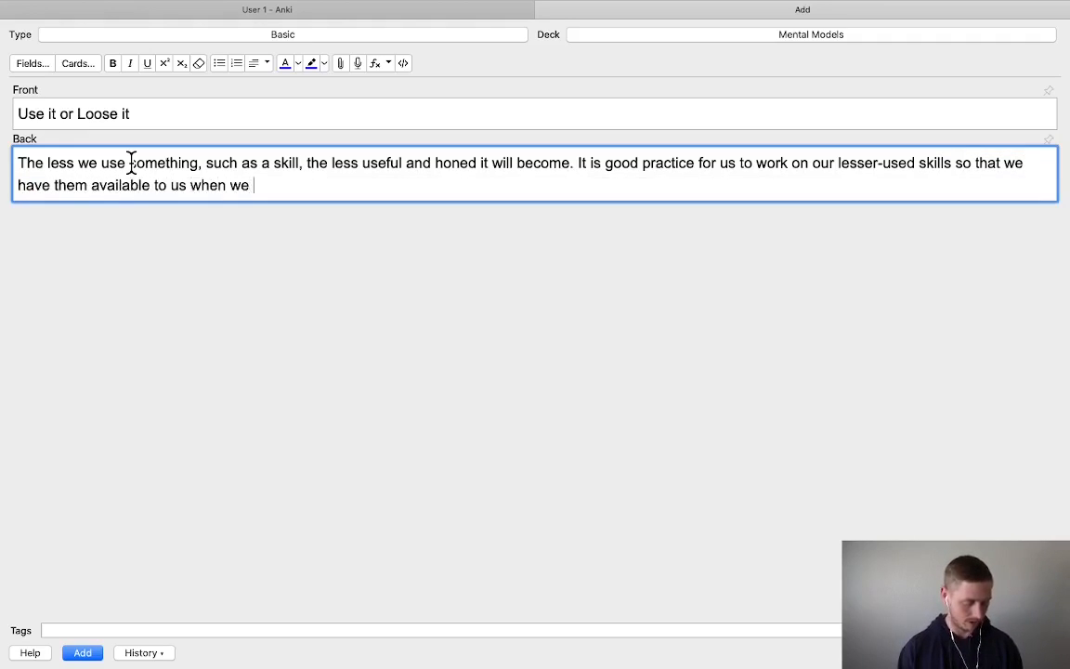
{"action": "type", "text": "need them."}
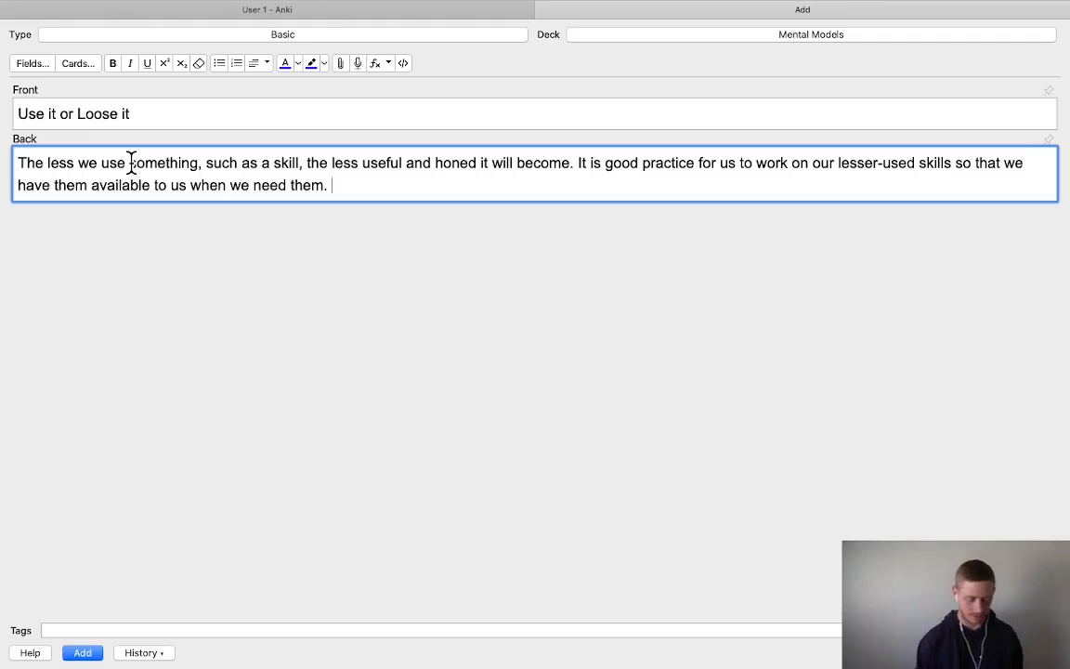
{"action": "left_click", "coordinate": [82, 653]}
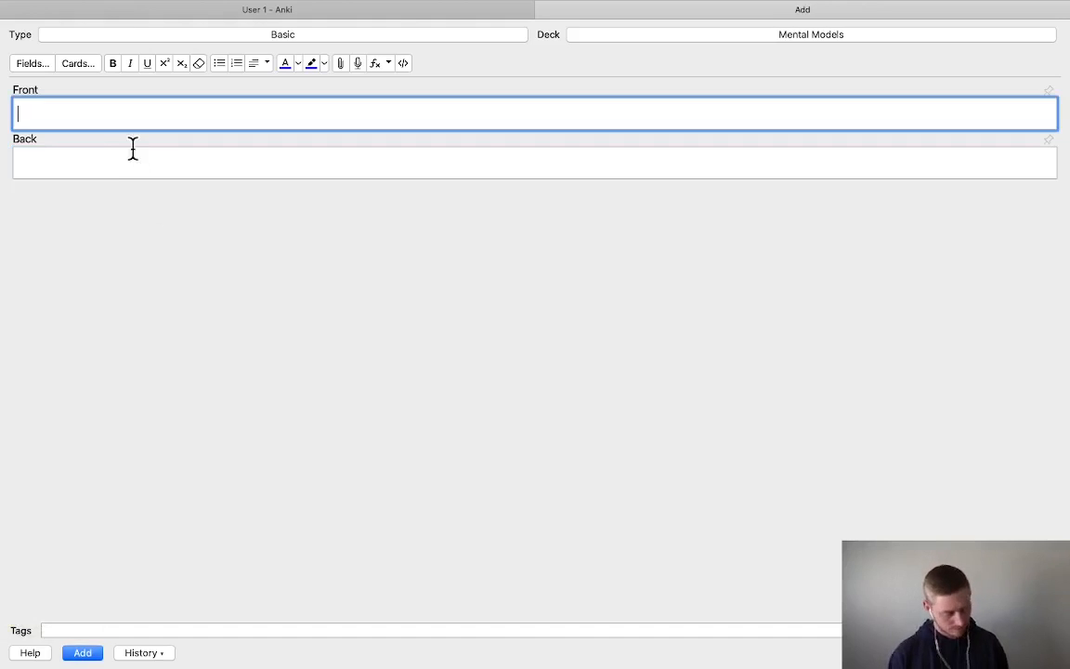
Enter "Availability Misweighing" as the front of the new card
{"action": "type", "text": "Availabl"}
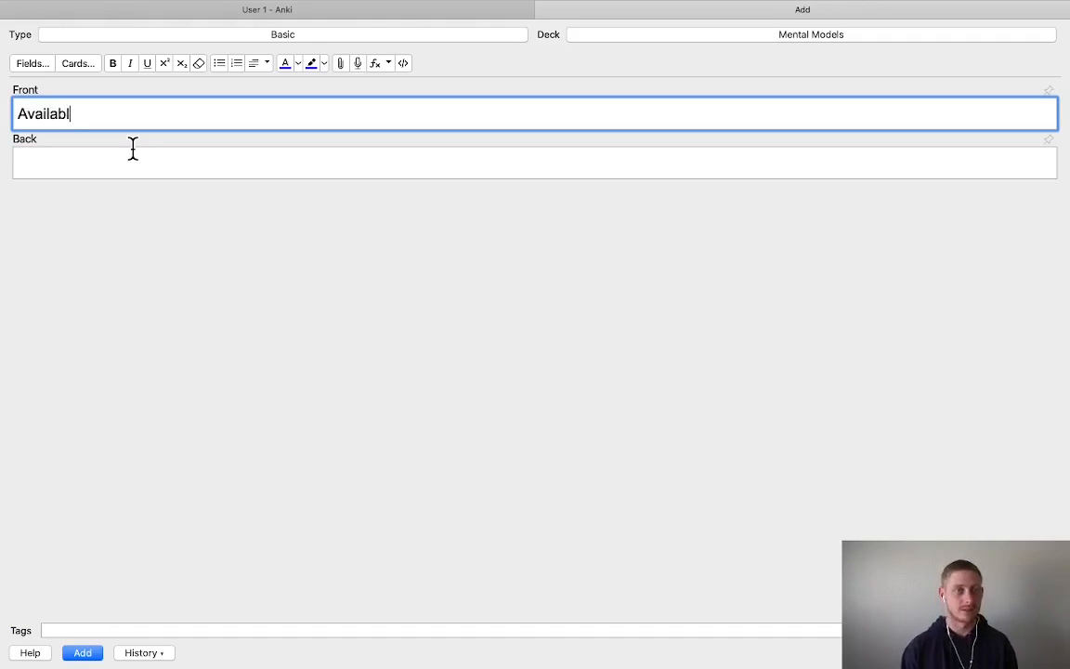
{"action": "key", "text": "super+a"}
{"action": "type", "text": "Available"}
{"action": "key", "text": "BackSpace"}
{"action": "key", "text": "BackSpace"}
{"action": "type", "text": "ilit"}
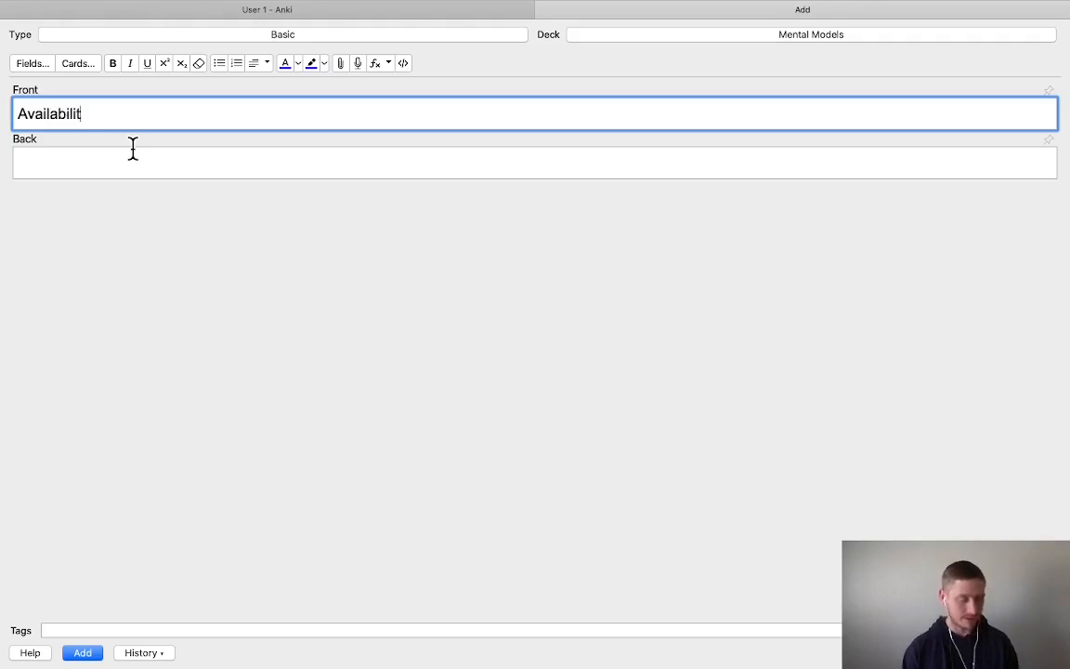
{"action": "type", "text": "y Mis"}
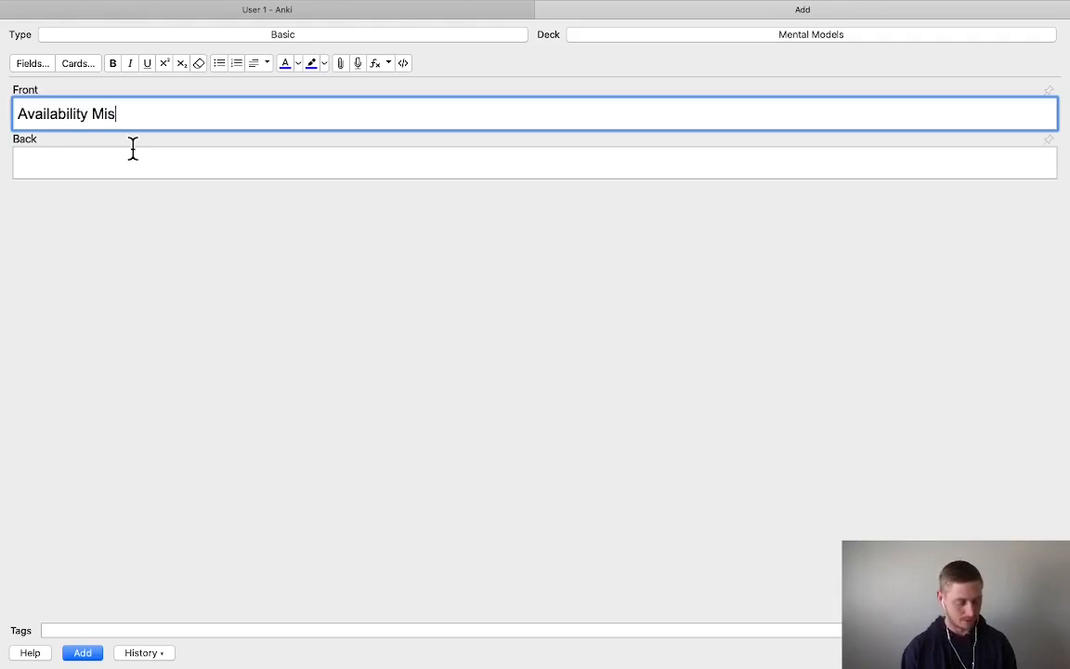
{"action": "type", "text": "weighing"}
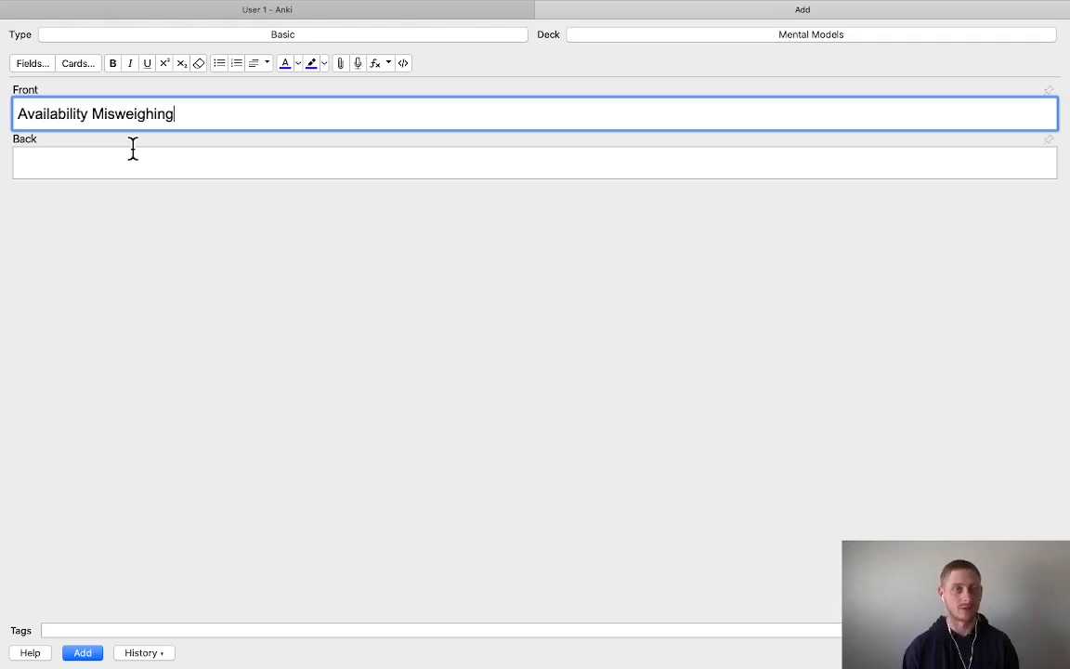
Write on the back "We have a tendency to give more weight to the information which is at hand and easliy remembered"
{"action": "key", "text": "Tab"}
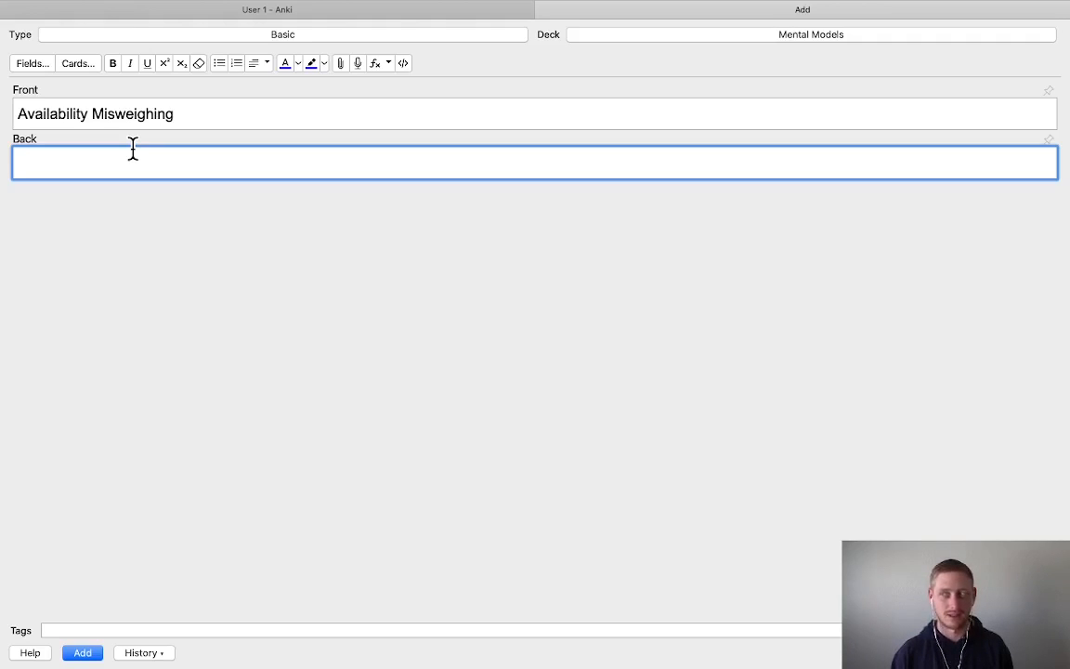
{"action": "type", "text": "We"}
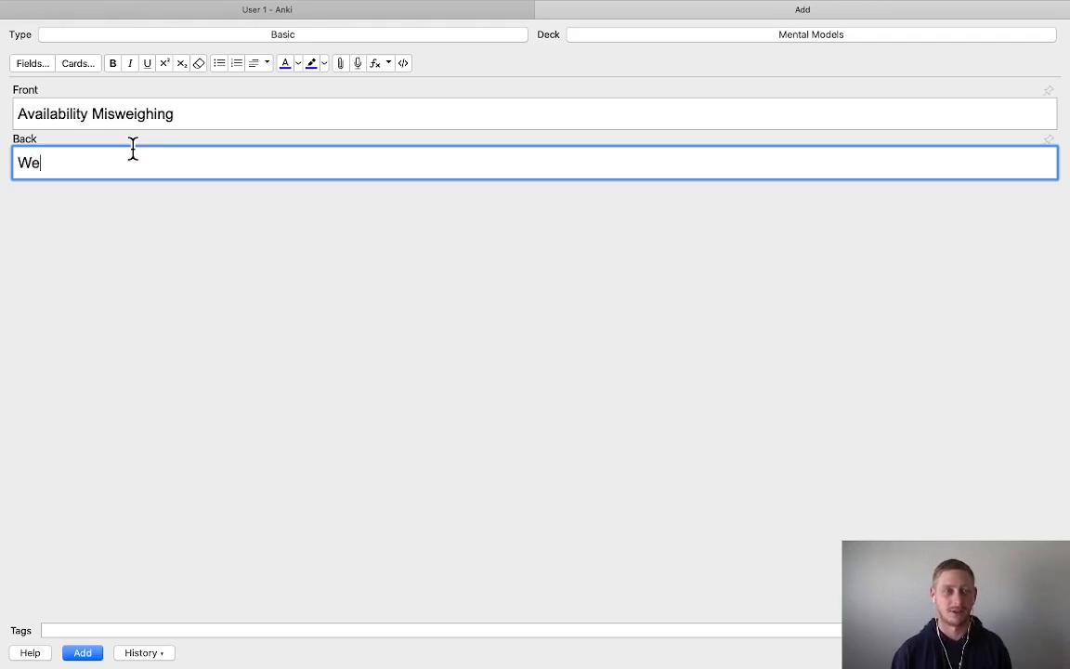
{"action": "type", "text": " have"}
{"action": "type", "text": "a tendenc"}
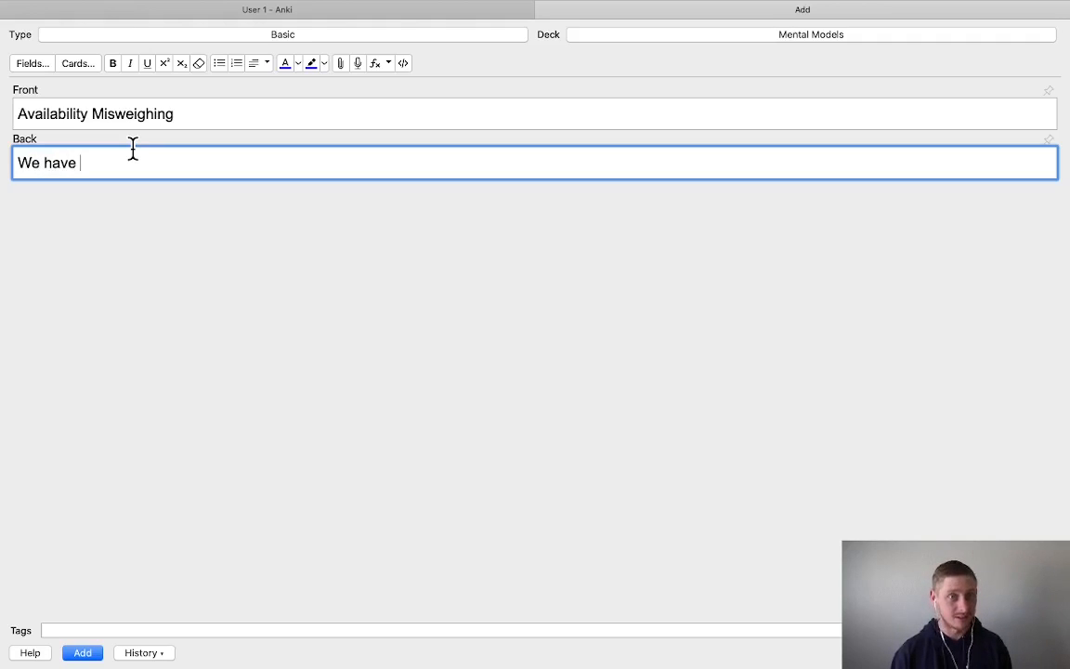
{"action": "type", "text": "y"}
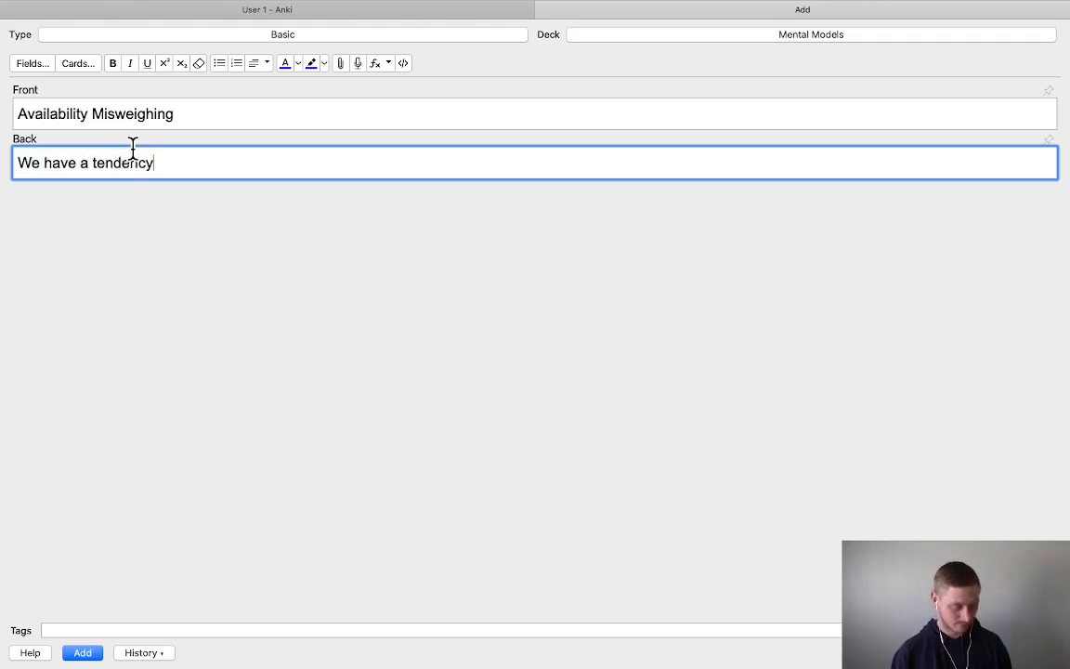
{"action": "type", "text": " to give m"}
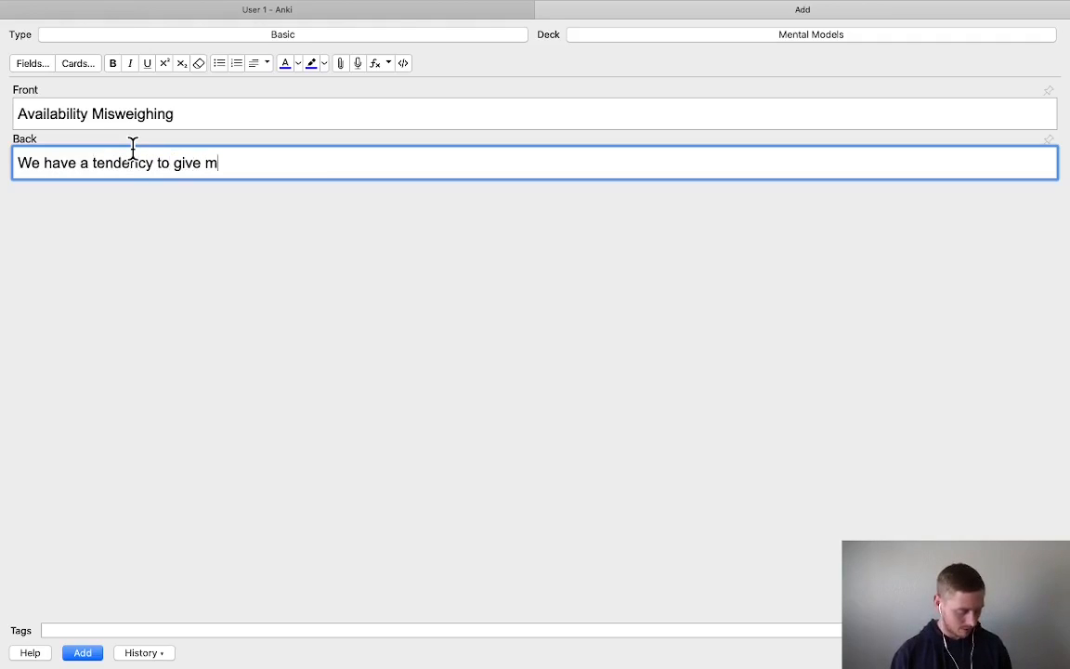
{"action": "type", "text": "ore weight to the information "}
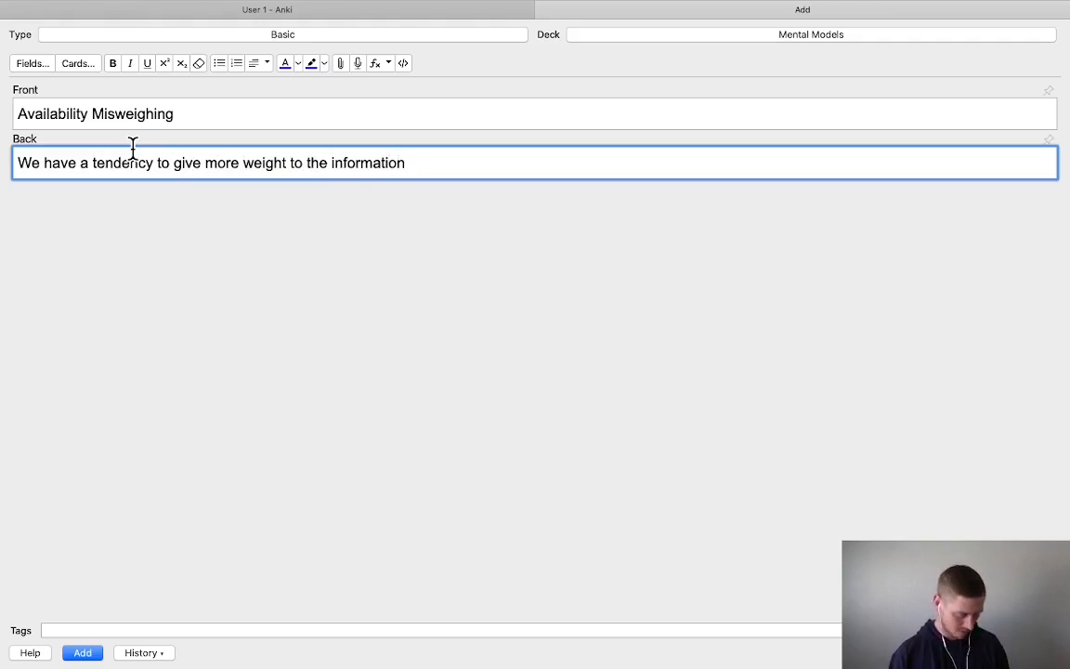
{"action": "type", "text": "which is"}
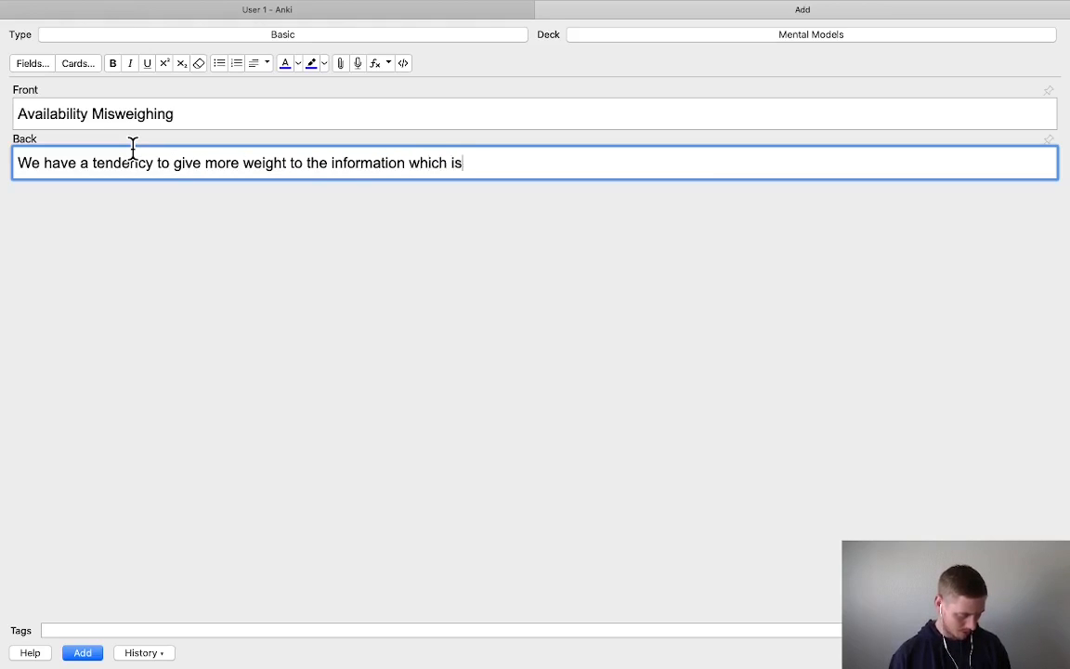
{"action": "type", "text": " at hand and easliy remembered"}
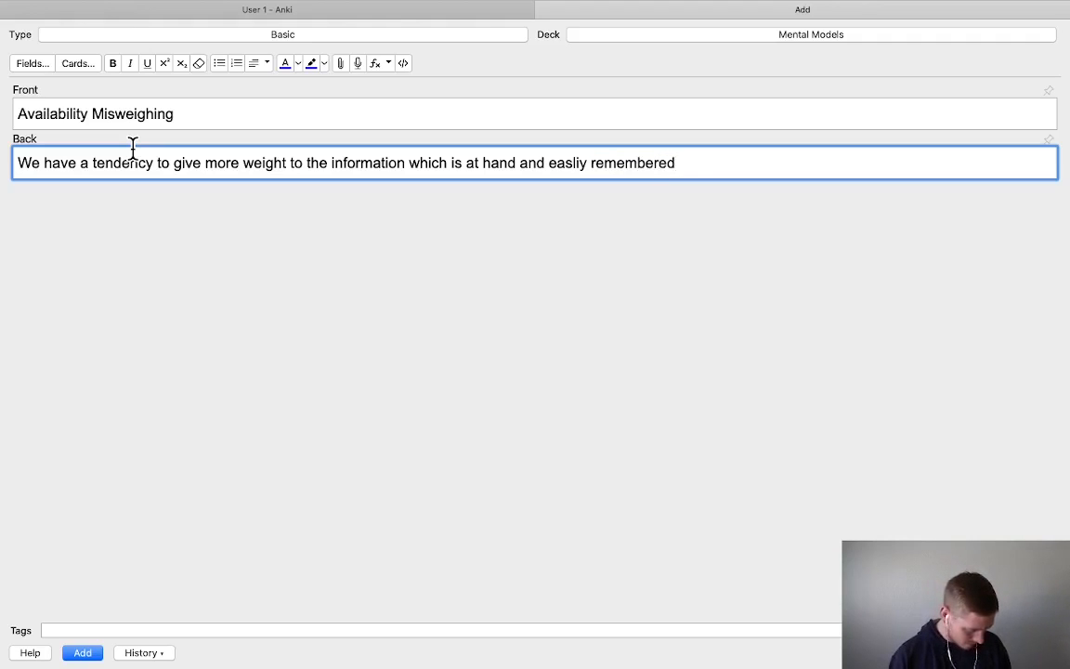
Continue the back text with "We positively misjudge events if they happened more recently or with more frequency"
{"action": "type", "text": ". We pos"}
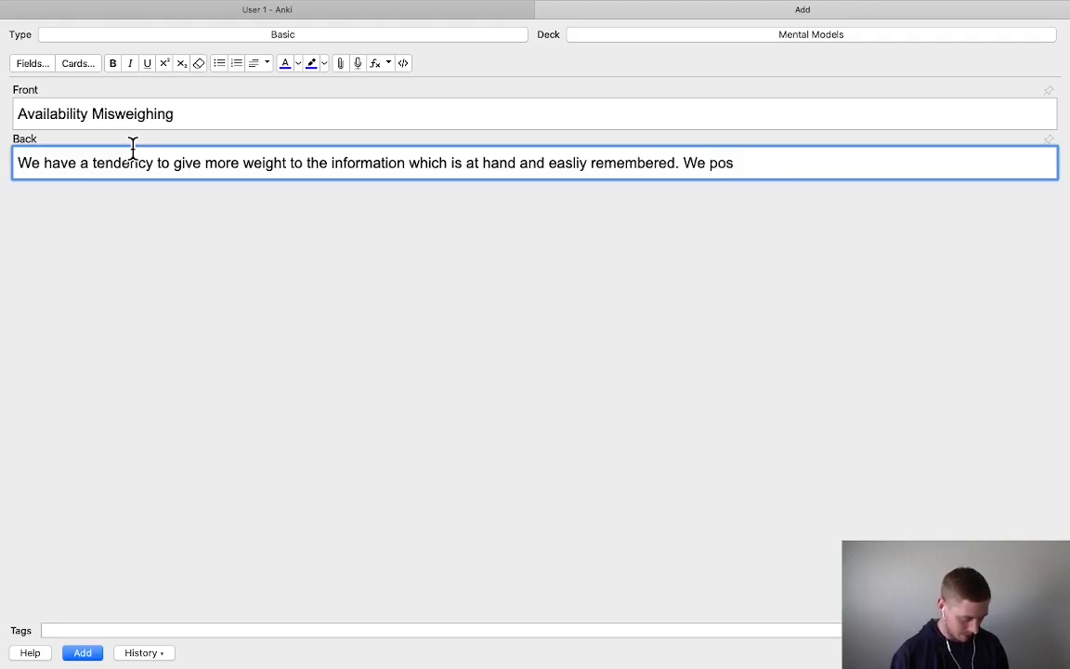
{"action": "type", "text": "i"}
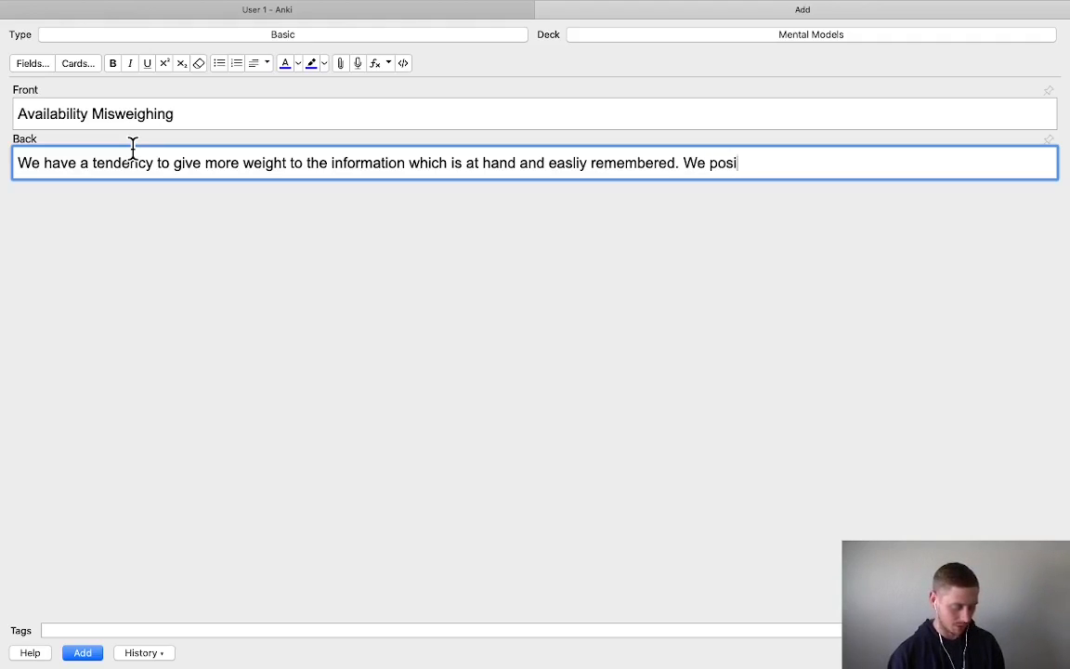
{"action": "type", "text": "tiv"}
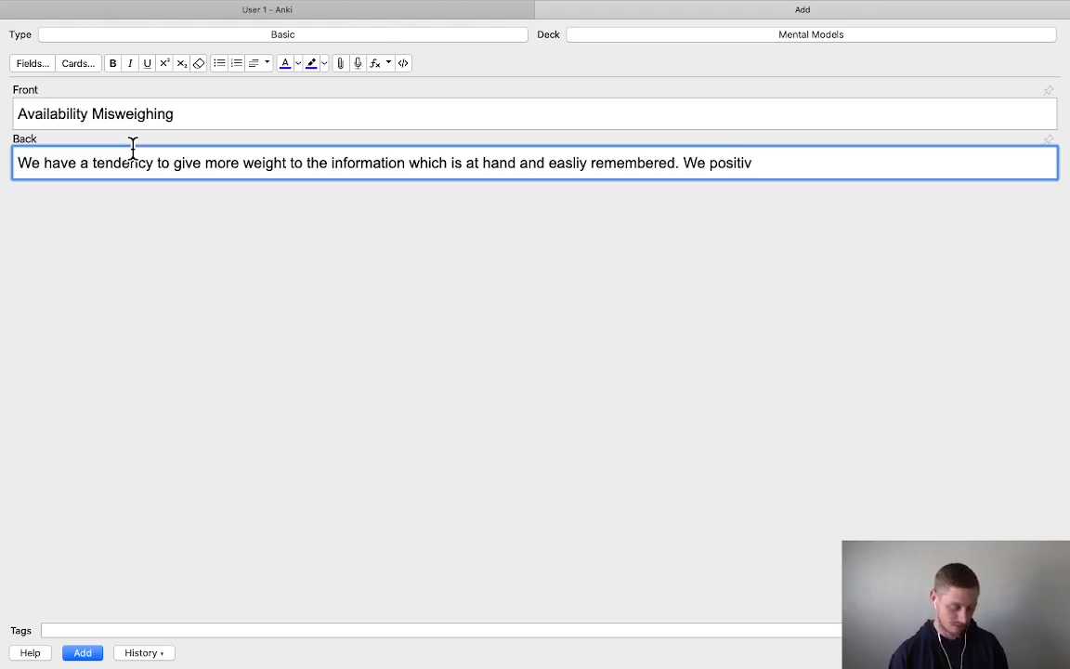
{"action": "type", "text": "ely misjudge evetn"}
{"action": "key", "text": "BackSpace"}
{"action": "key", "text": "BackSpace"}
{"action": "type", "text": "nts "}
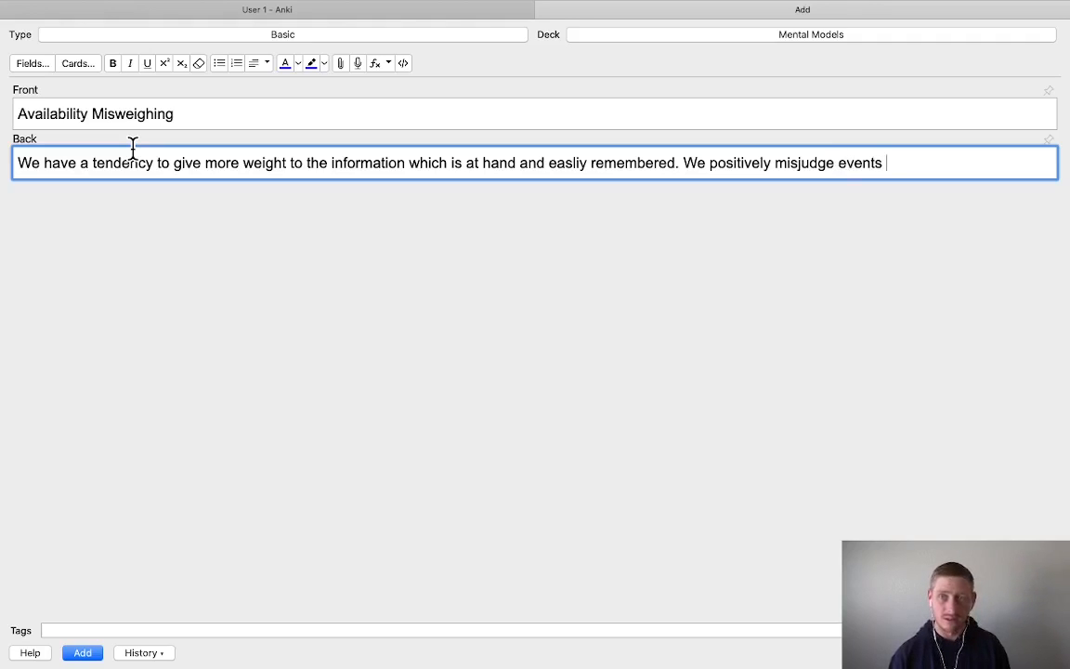
{"action": "type", "text": "if they "}
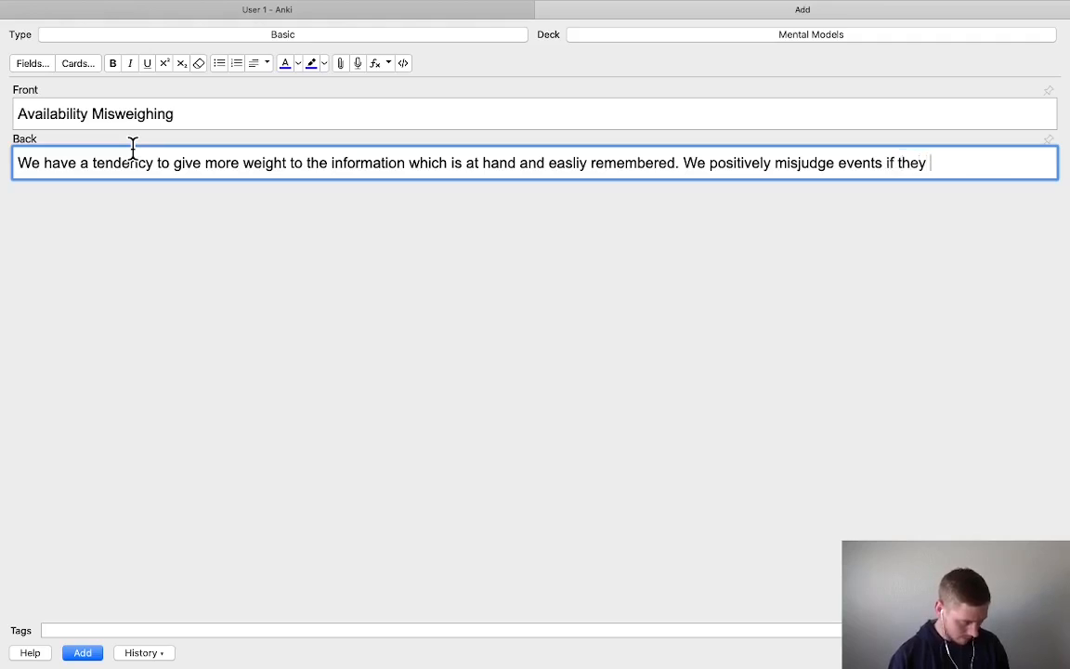
{"action": "type", "text": "happened more re"}
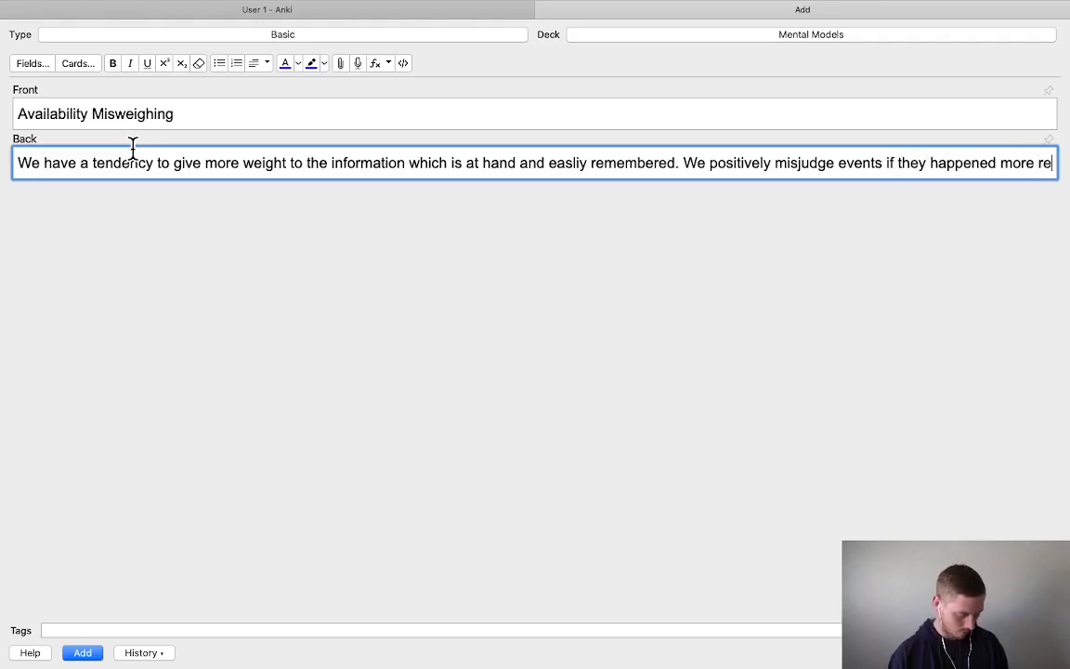
{"action": "type", "text": "cently or with mor"}
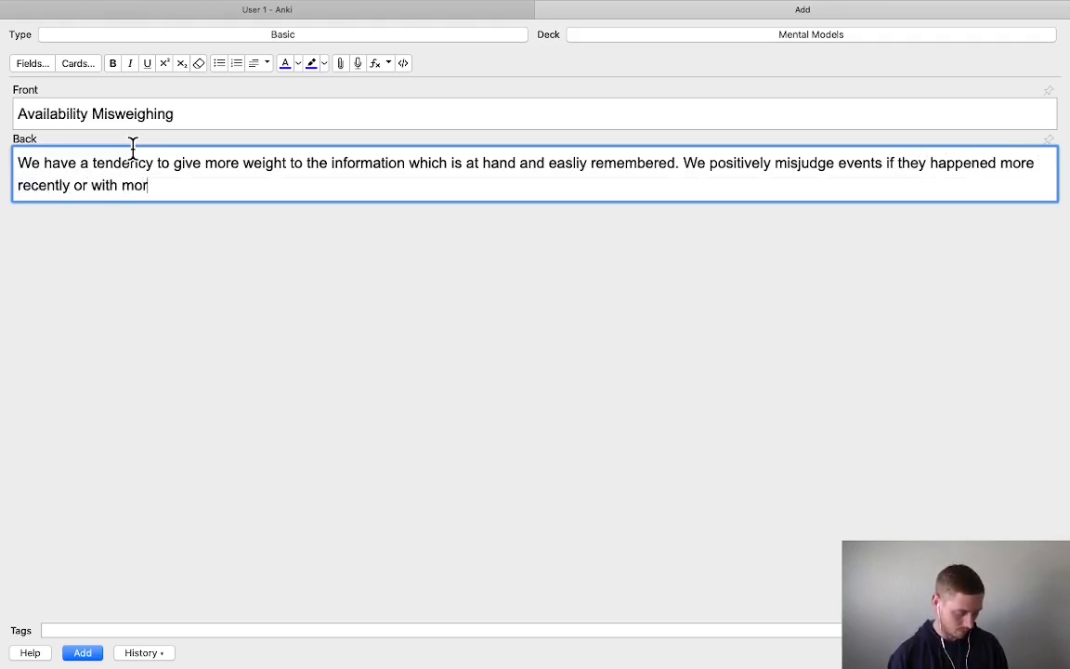
{"action": "type", "text": "e frequency"}
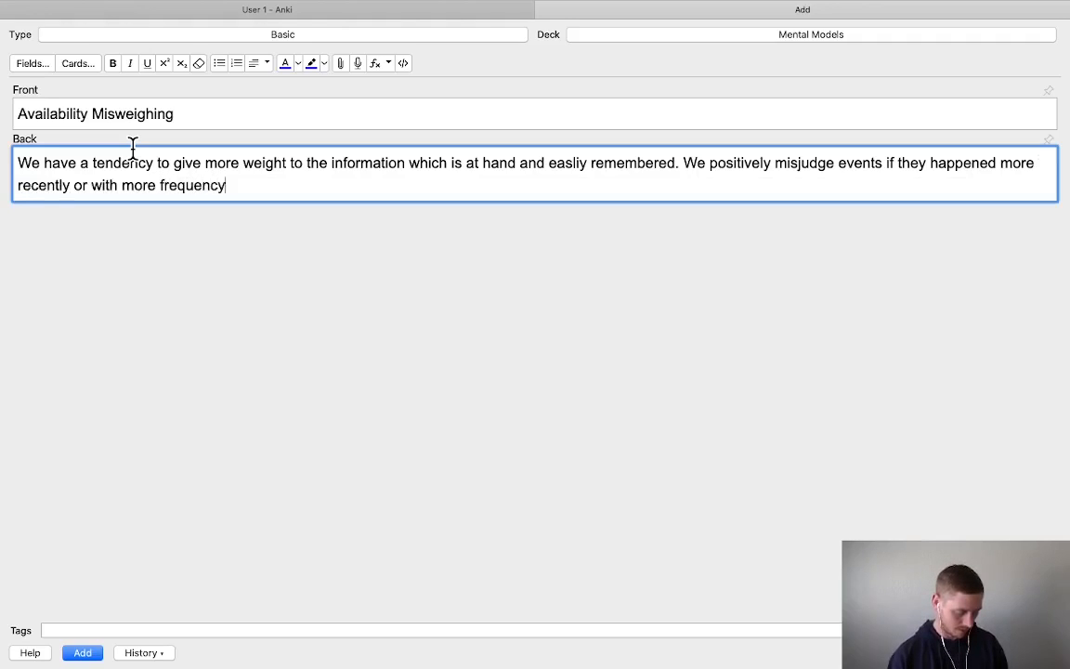
Finish the back with "When events are vivid, we remember them more easily." and add the card to the deck
{"action": "type", "text": ". When ev"}
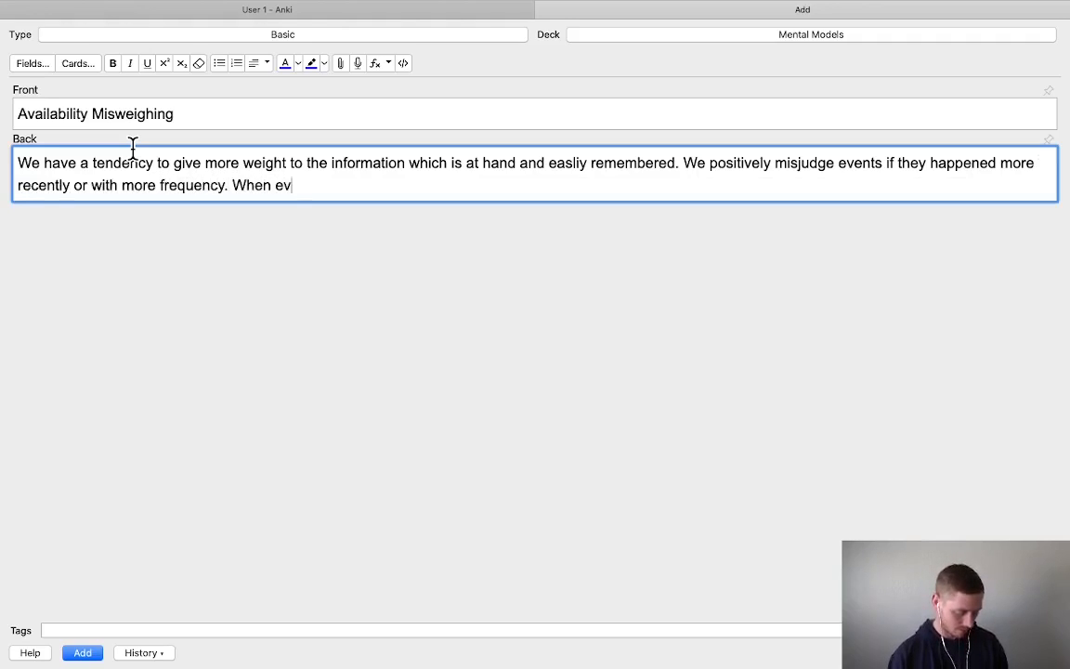
{"action": "type", "text": "ents are vivi"}
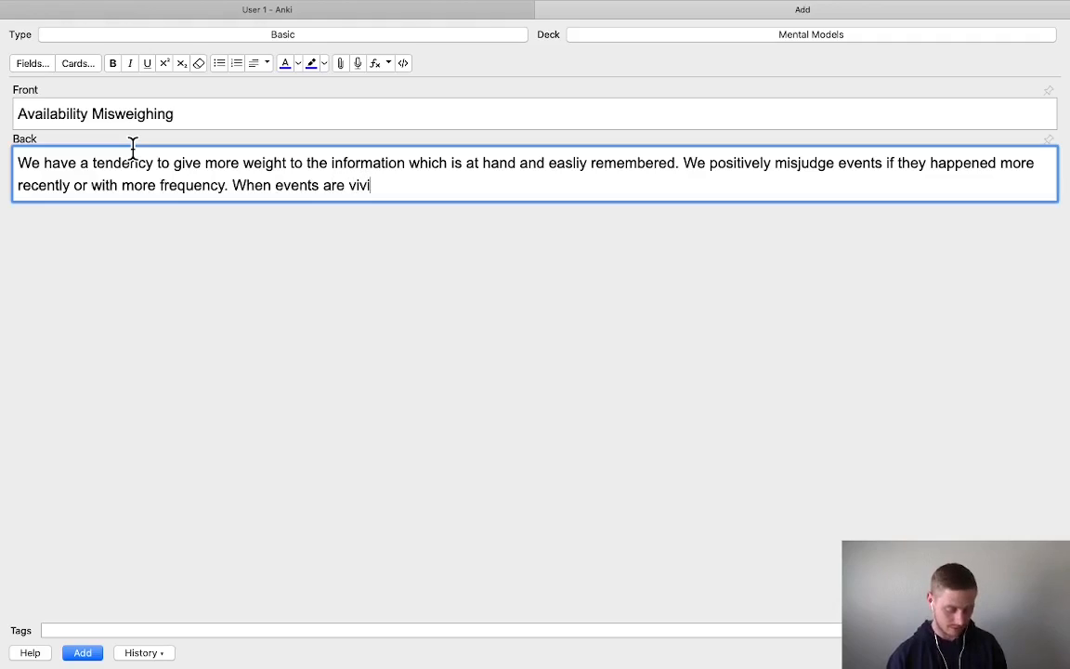
{"action": "type", "text": "d, we remembe"}
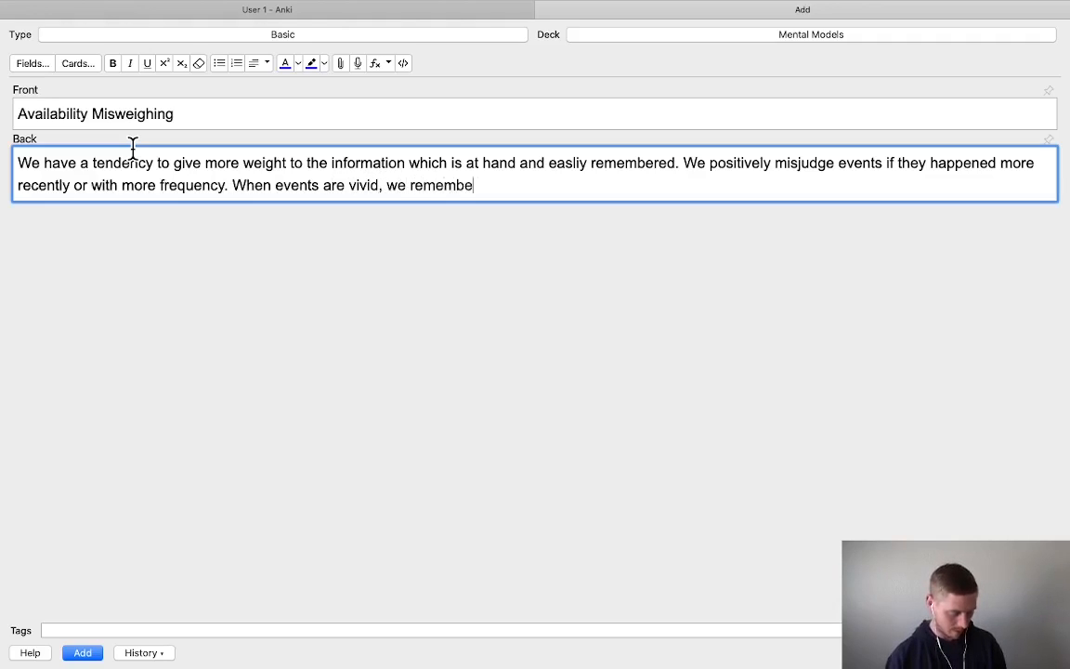
{"action": "type", "text": "r them more easily."}
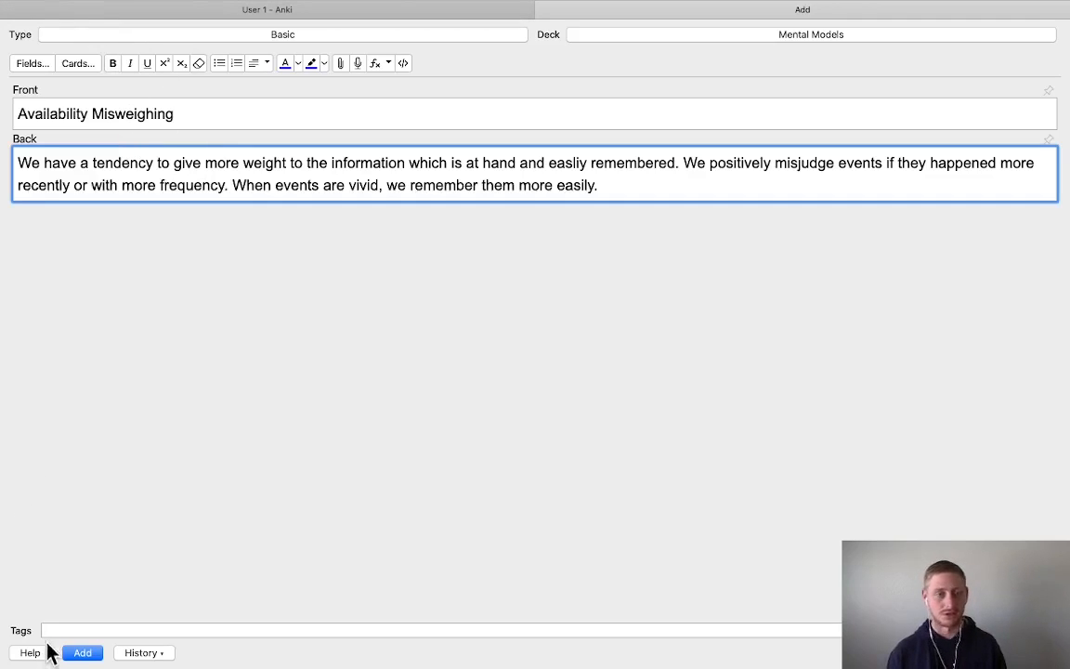
{"action": "left_click", "coordinate": [82, 653]}
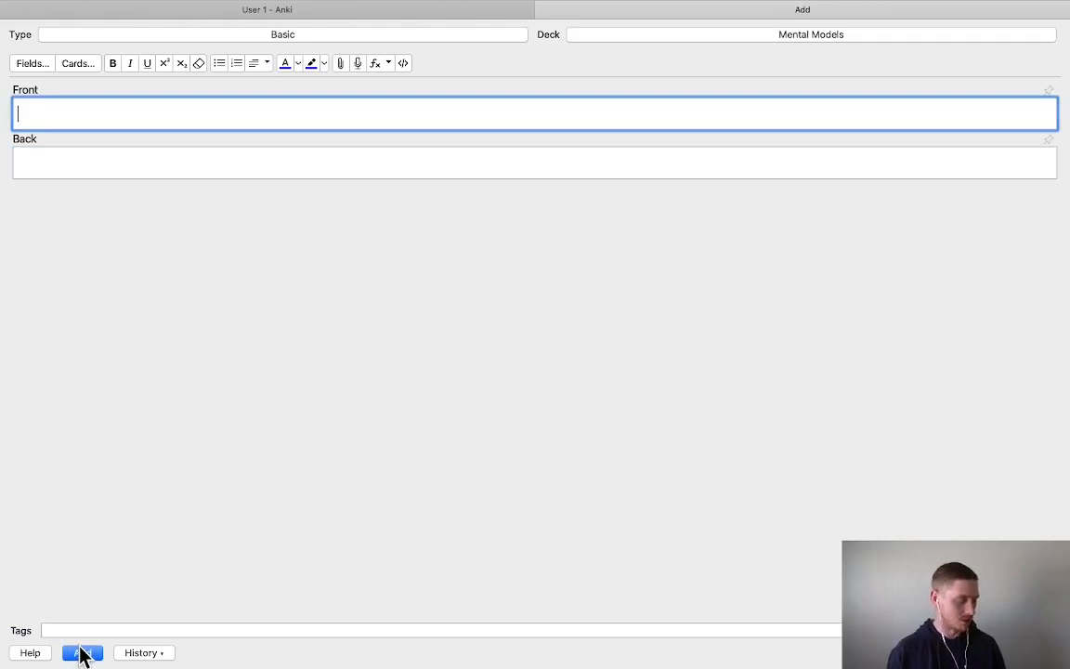
Enter "Stress Influence" as the front of the new card
{"action": "type", "text": "Str"}
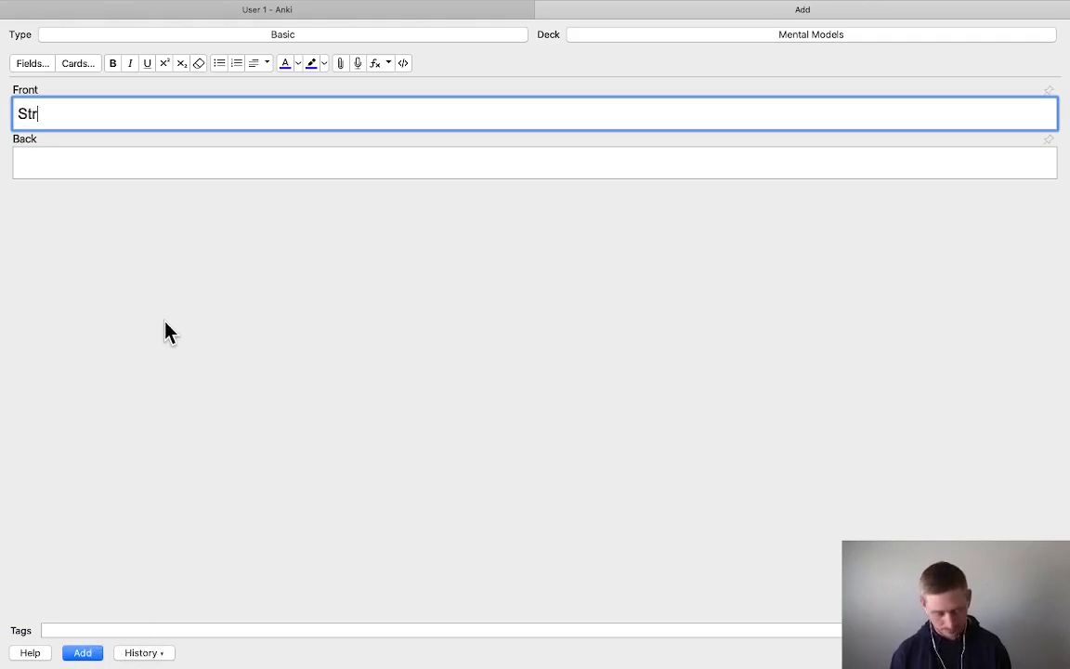
{"action": "type", "text": "ess Influence"}
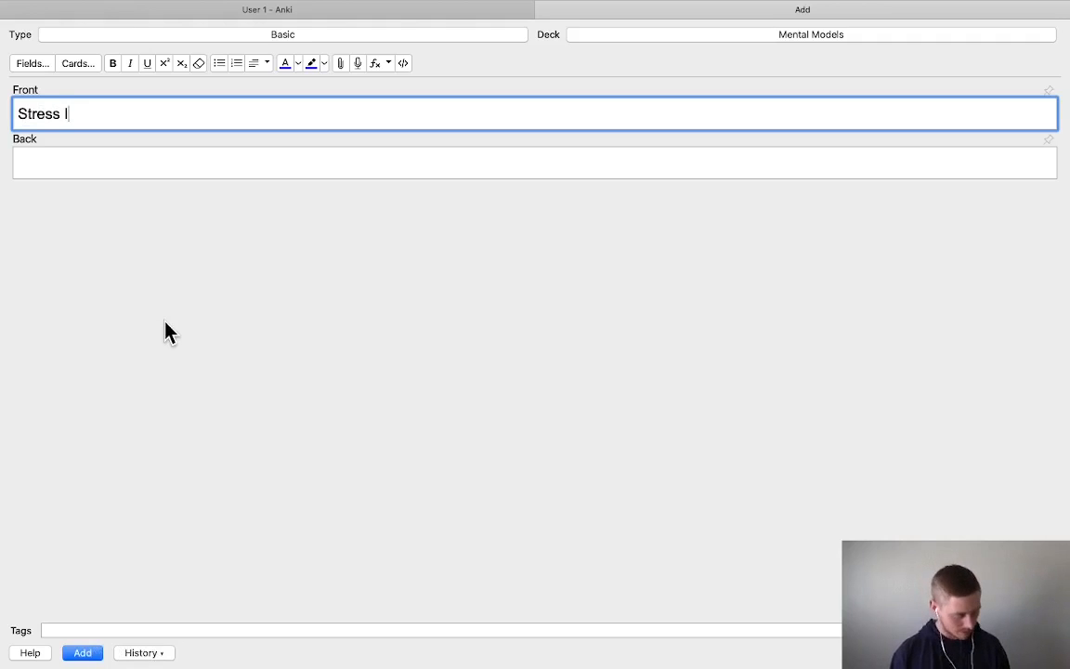
{"action": "key", "text": "Tab"}
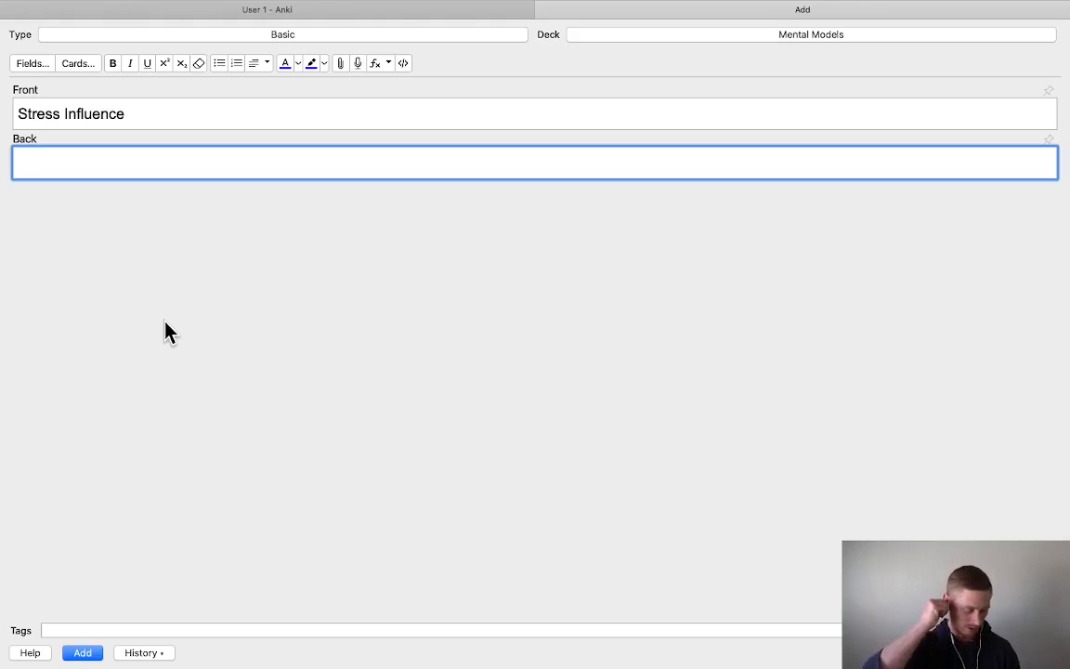
Begin the back of the Stress Influence card with "Stress can be both good and bad for us."
{"action": "type", "text": "Str"}
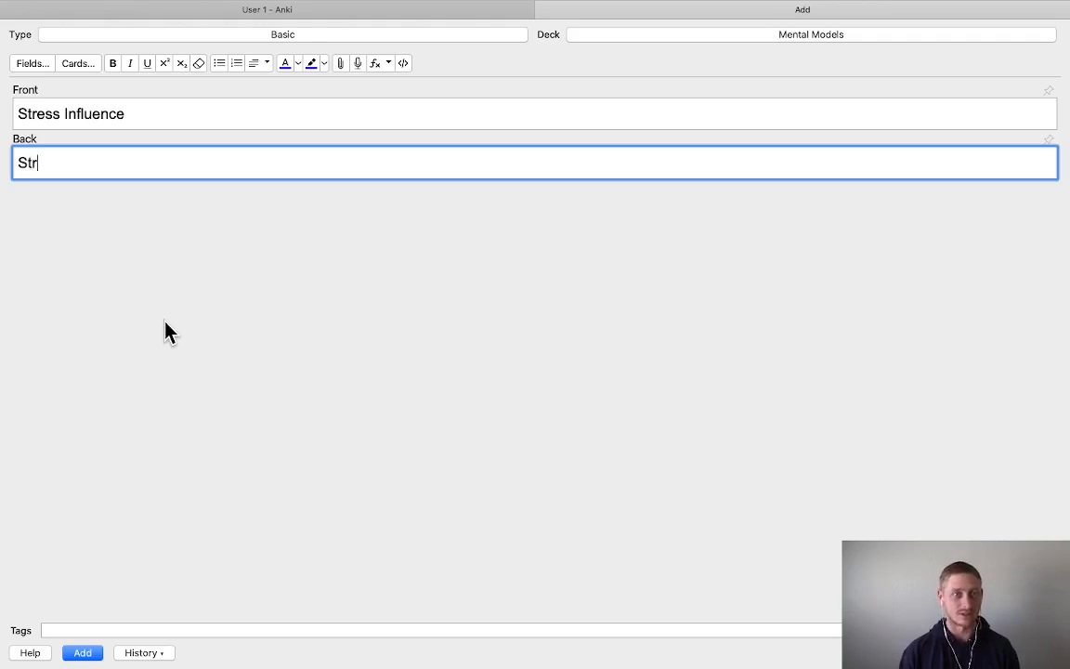
{"action": "type", "text": "ess"}
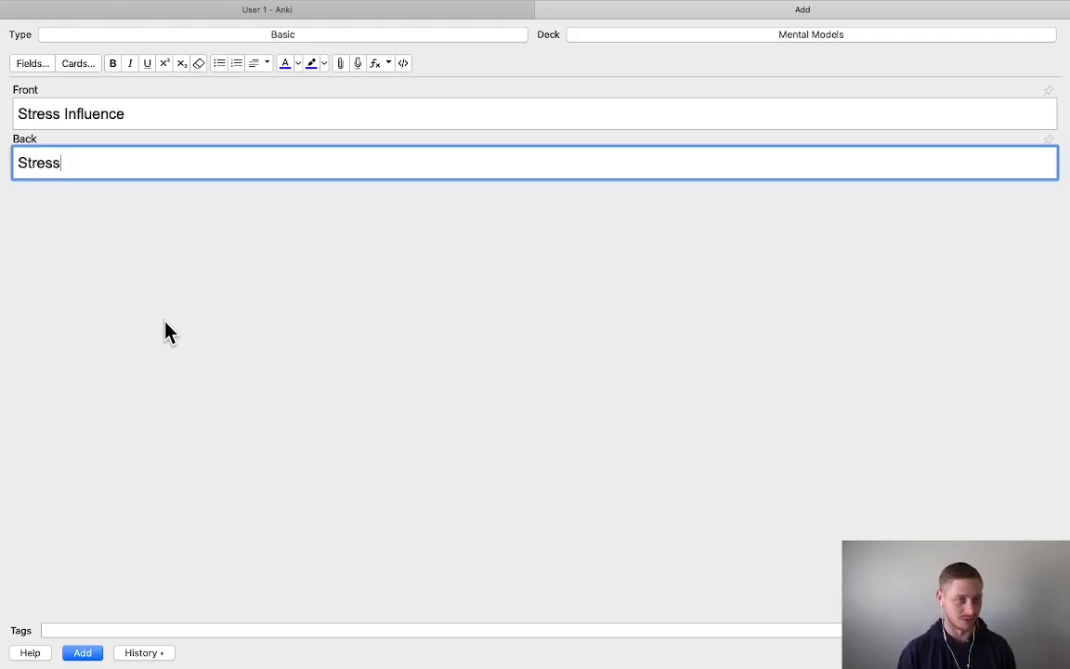
{"action": "type", "text": " can "}
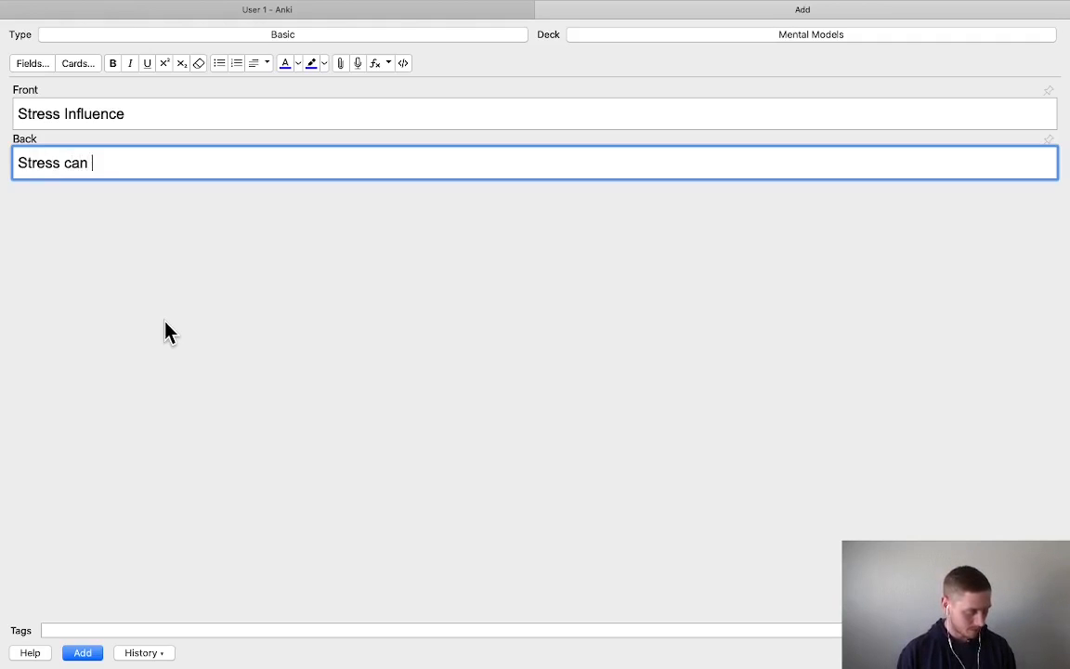
{"action": "type", "text": "be both good and bad for us"}
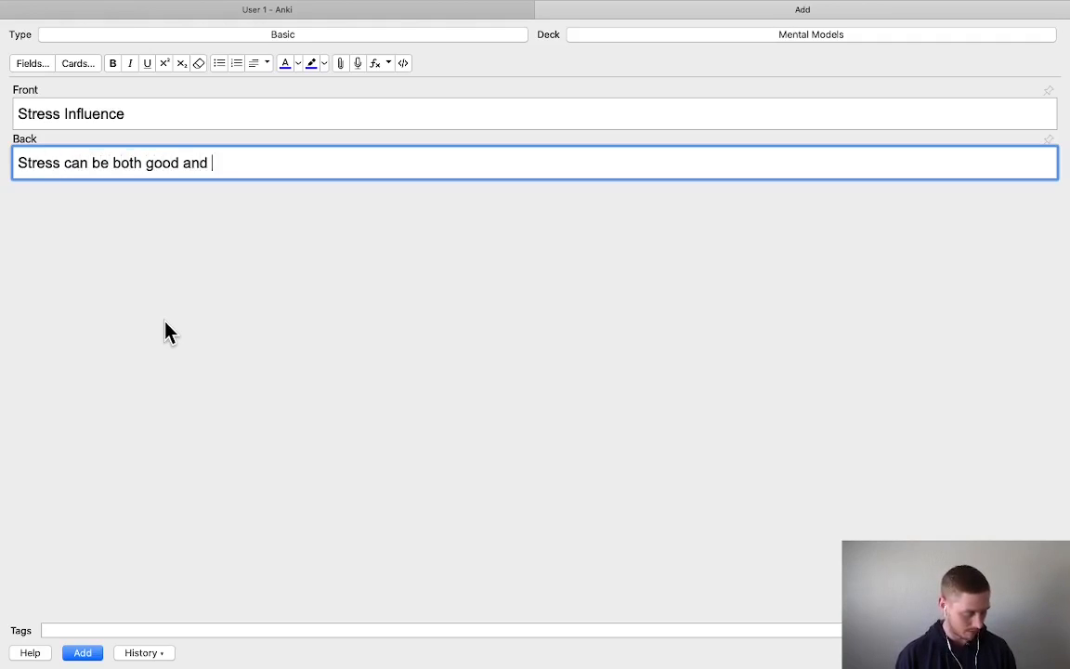
{"action": "key", "text": "BackSpace"}
{"action": "type", "text": "d for us. "}
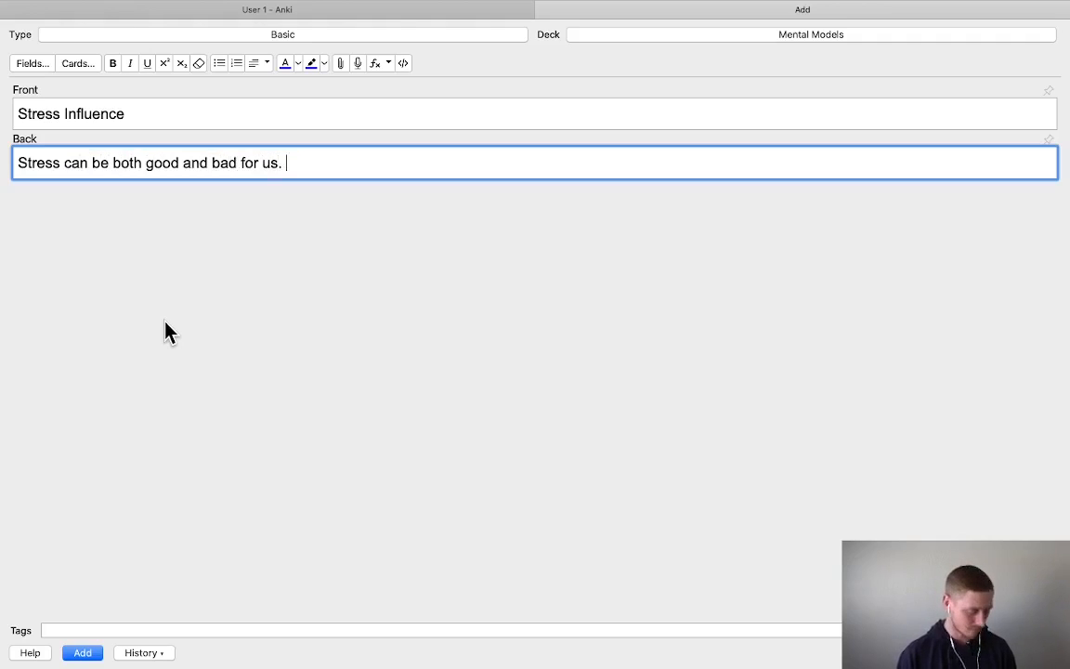
Append "Under stress, we can complete tasks and have an enhanced focus for a short period of time. Yet stress can also lead us to act without thinking."
{"action": "type", "text": "Under s"}
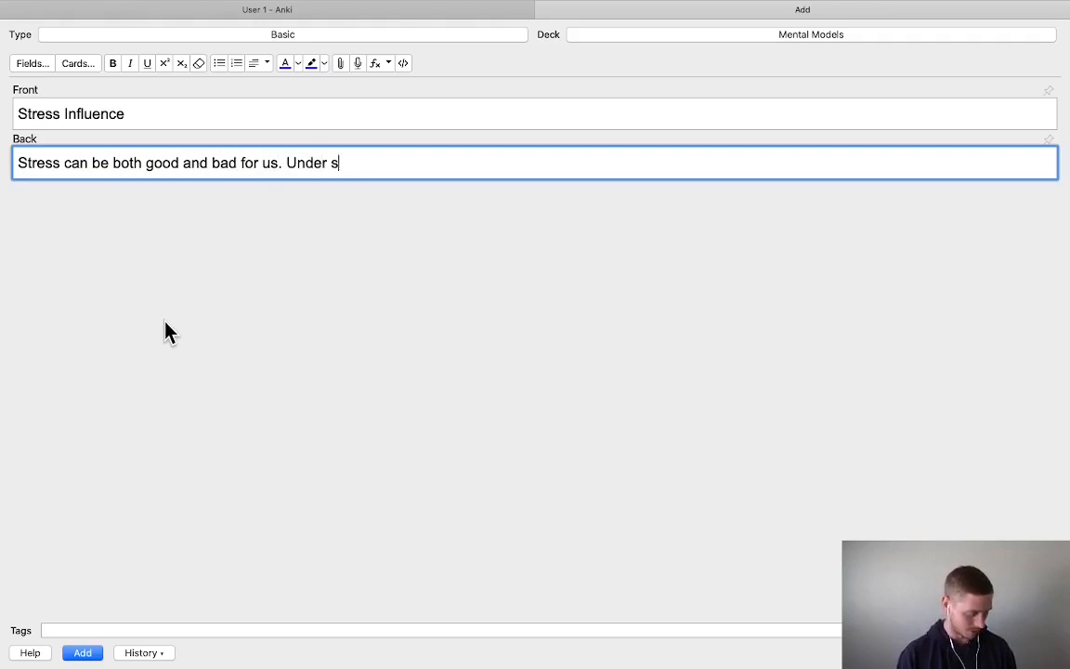
{"action": "type", "text": "tress, we can com"}
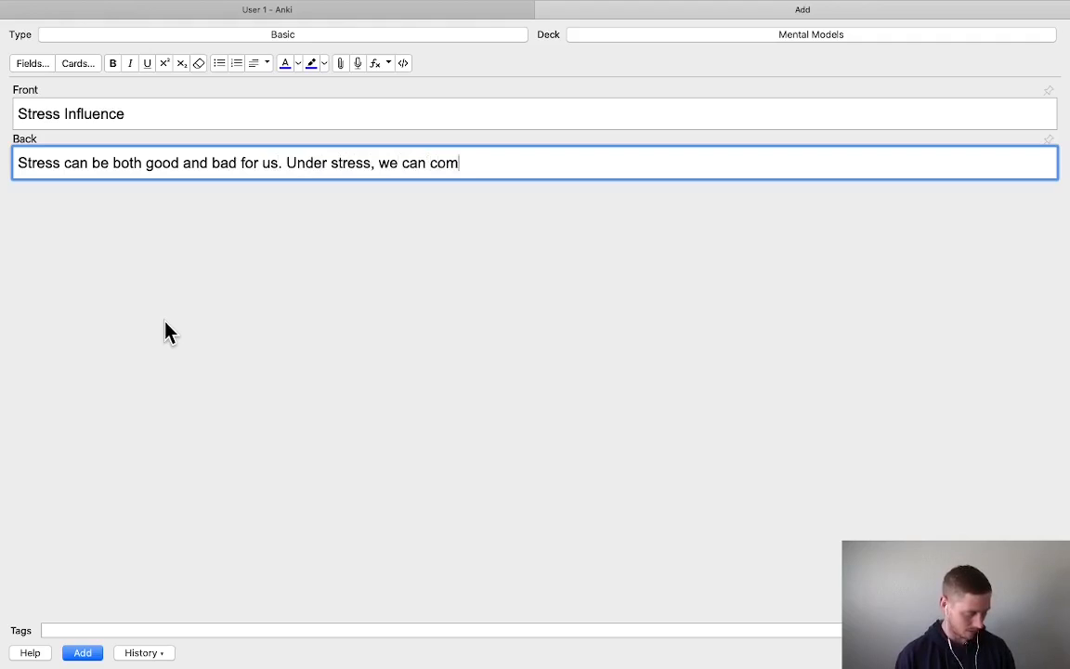
{"action": "type", "text": "plete tasks and h"}
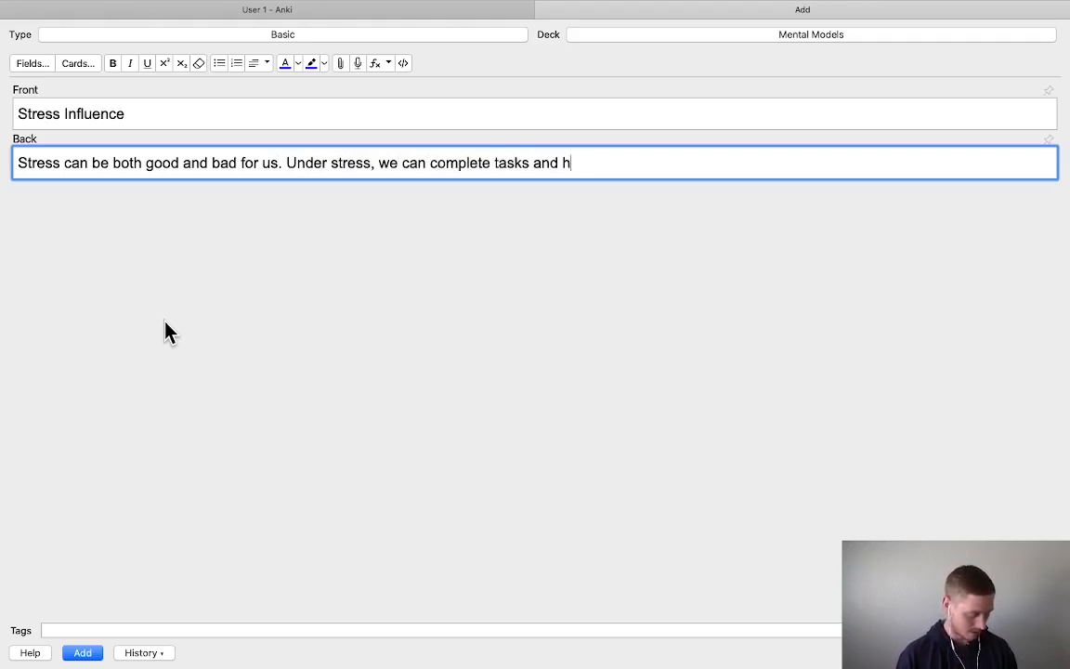
{"action": "type", "text": "ave an enhanced"}
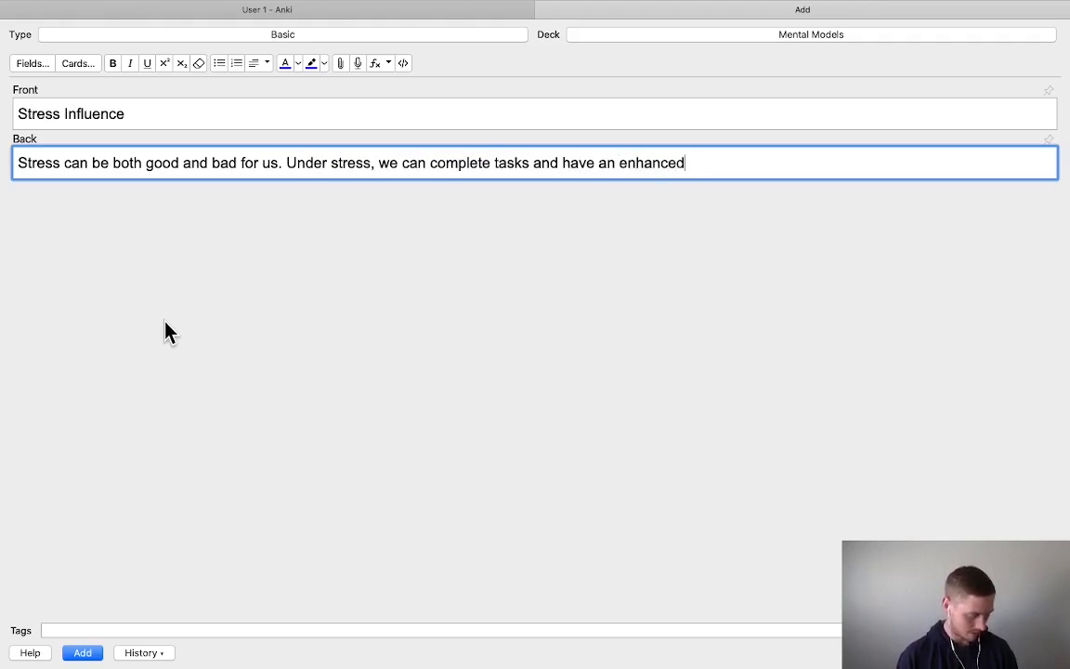
{"action": "type", "text": " focus for a"}
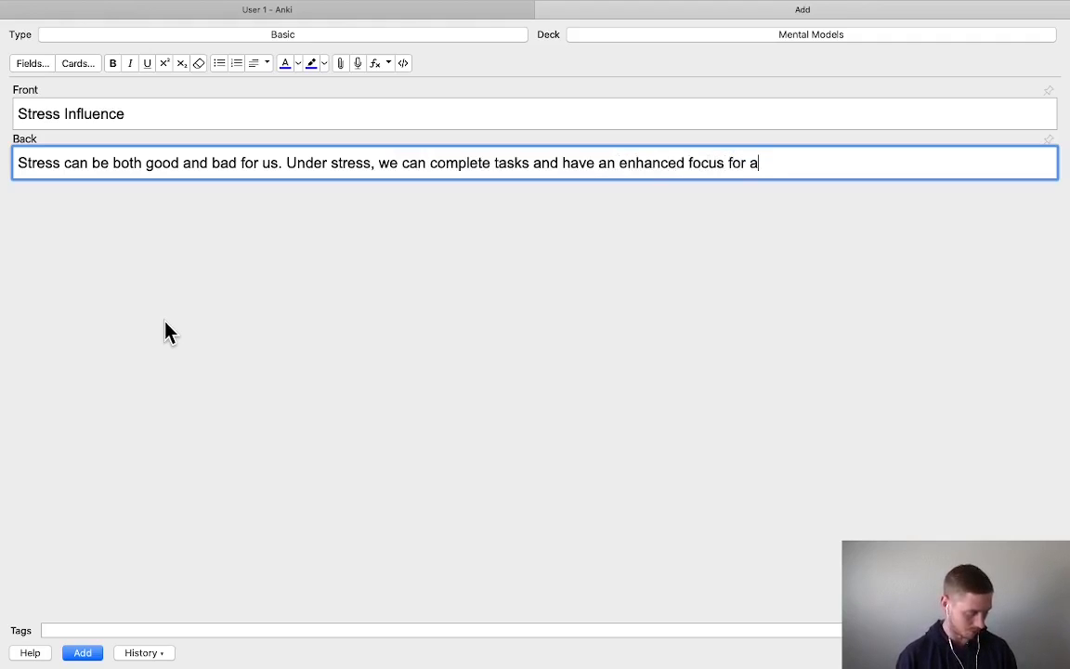
{"action": "type", "text": " short period of time. Yet stress can also lead us to act without thinking. "}
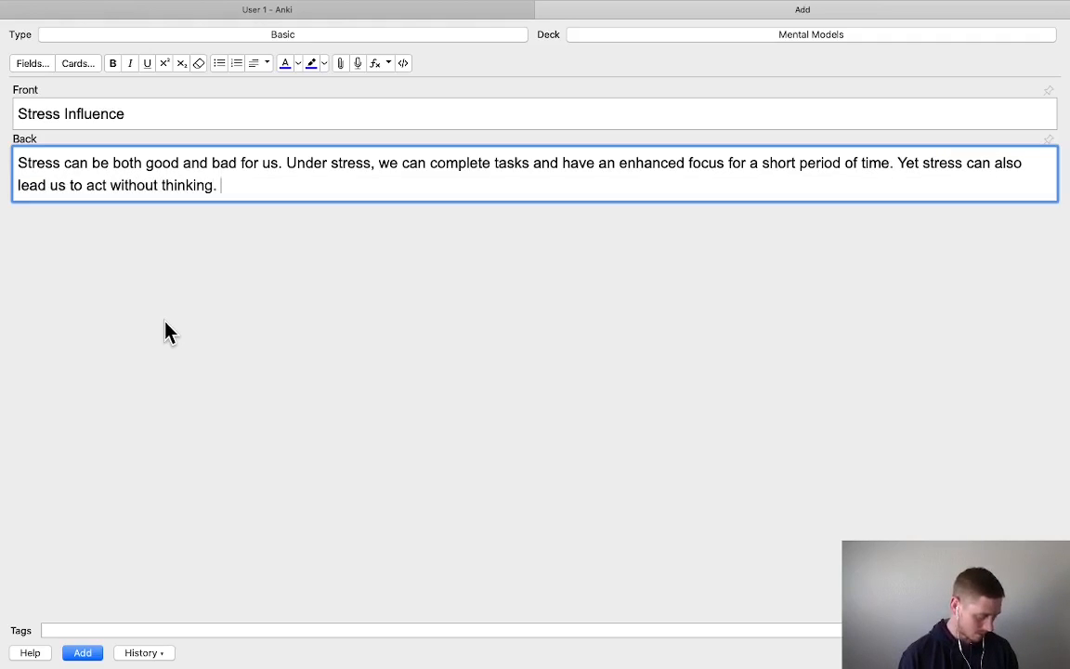
Complete the back text with "Constant stress can affect our health. Light stress, on the other hand can imporve our performace."
{"action": "type", "text": "Constant "}
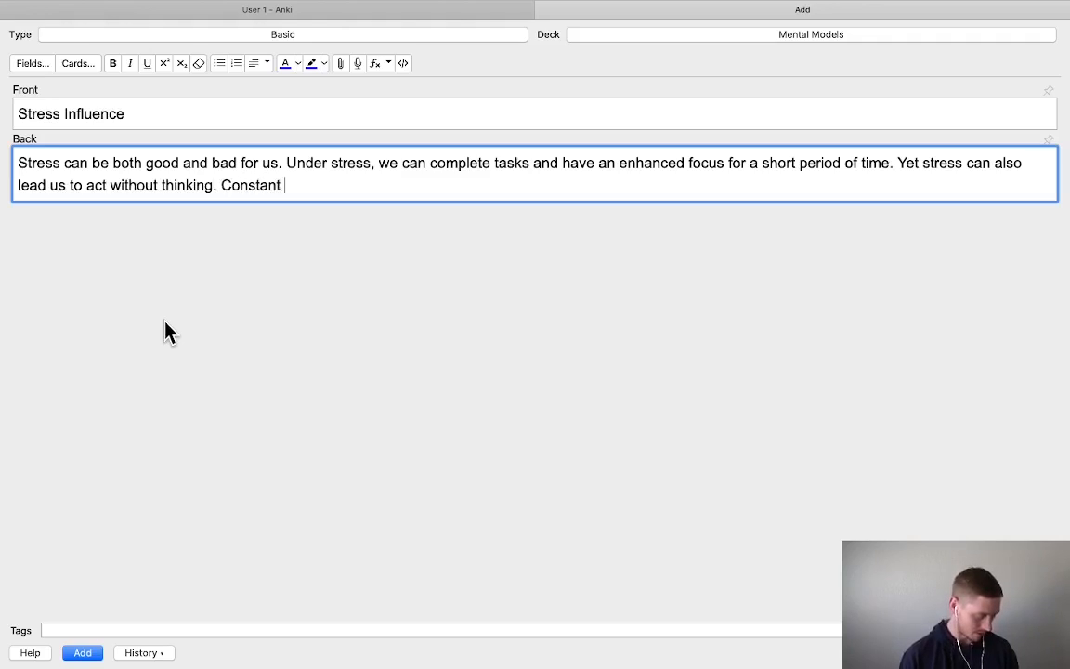
{"action": "type", "text": "stress can af"}
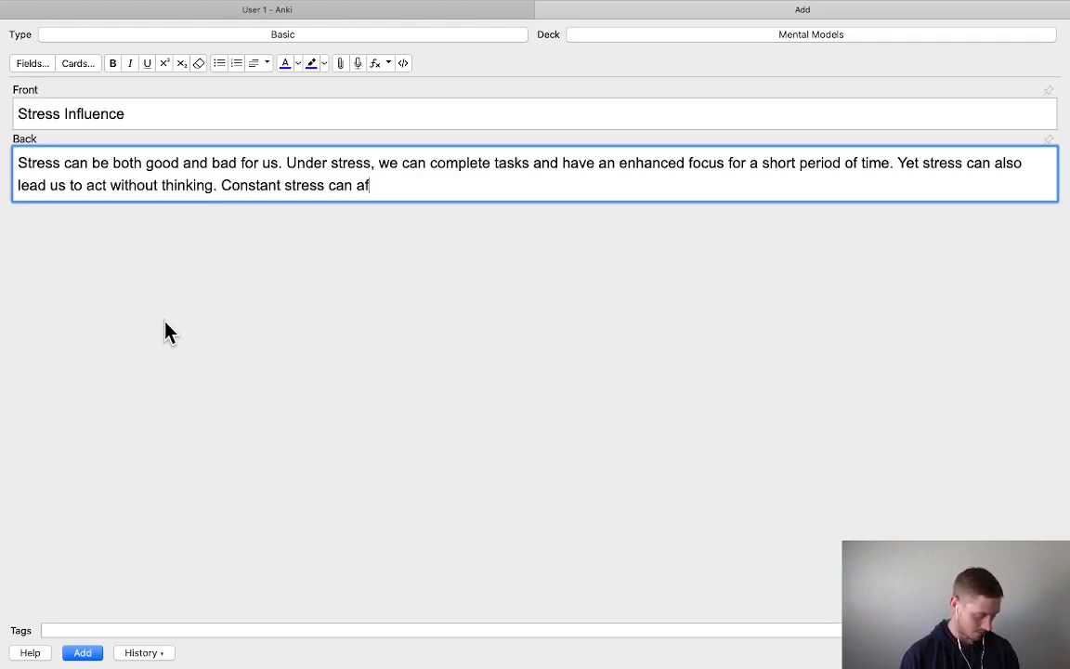
{"action": "type", "text": "fect our health"}
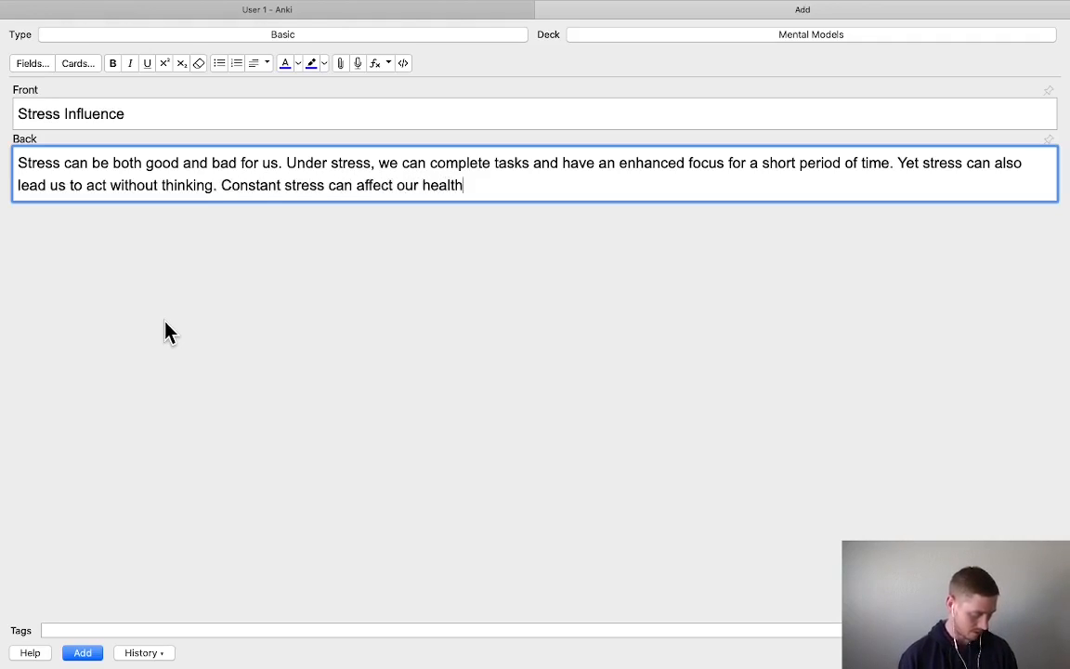
{"action": "type", "text": ". Lig"}
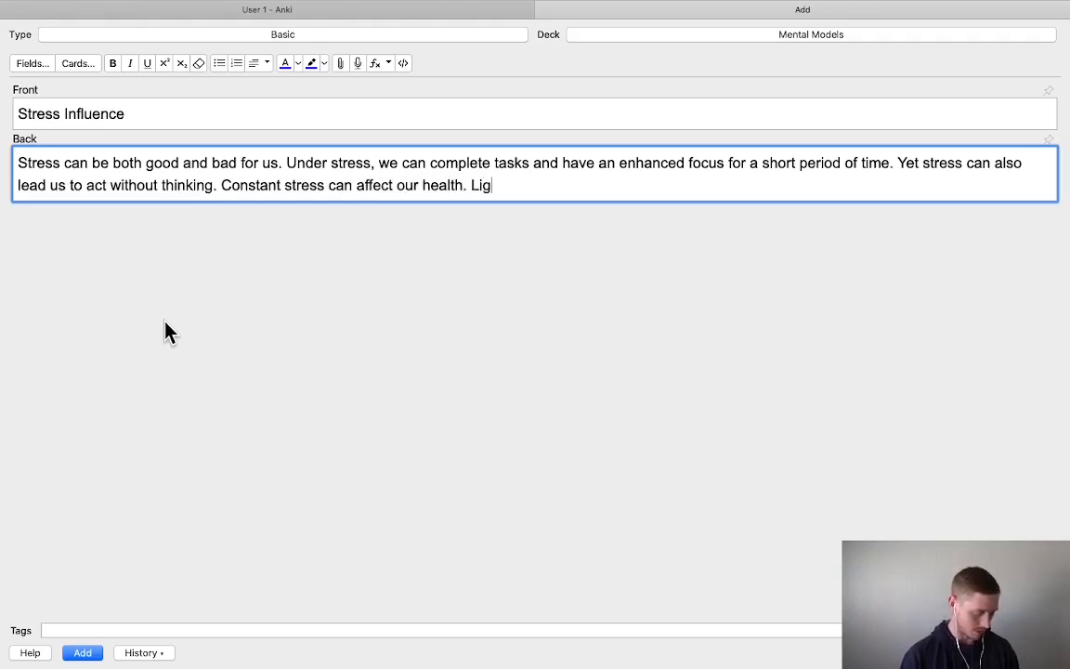
{"action": "type", "text": "ht stress"}
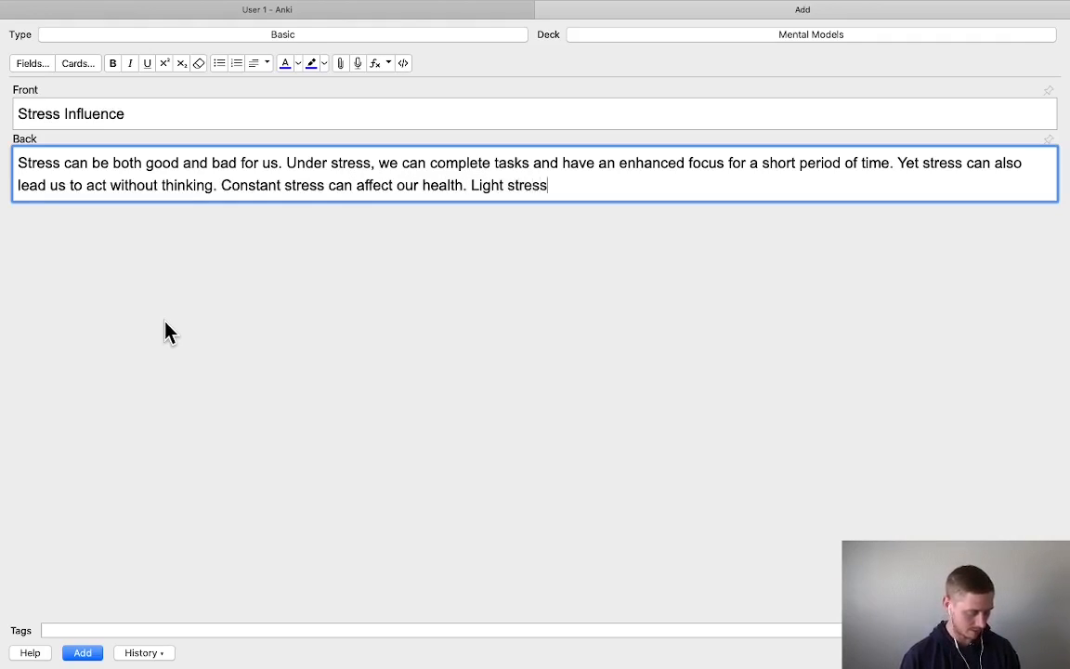
{"action": "type", "text": ", on the other hand"}
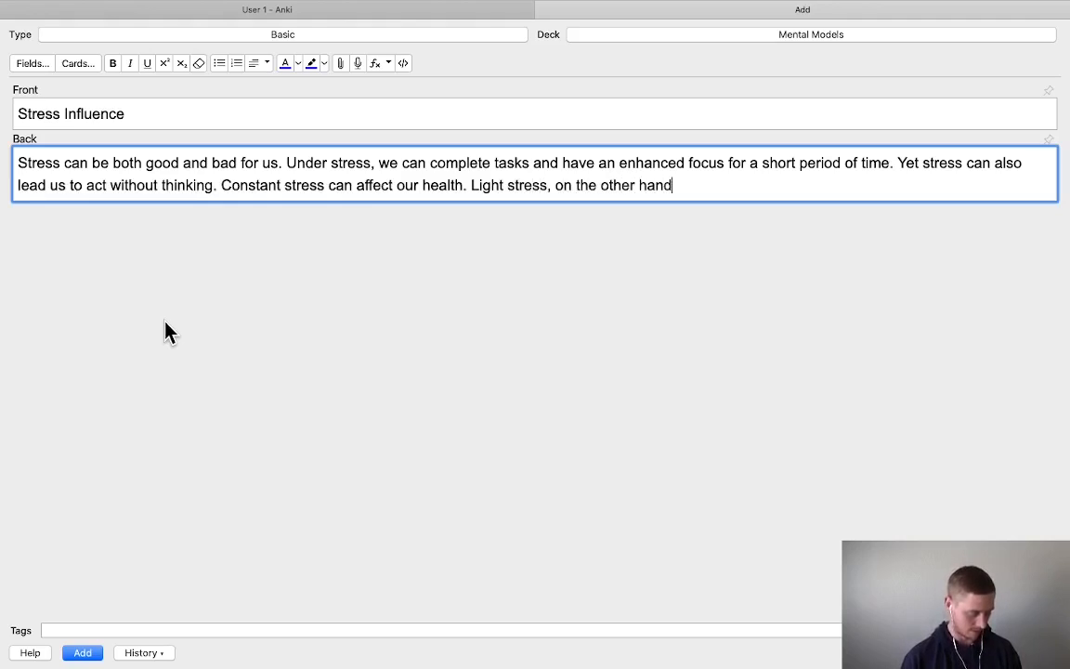
{"action": "type", "text": " can imporve "}
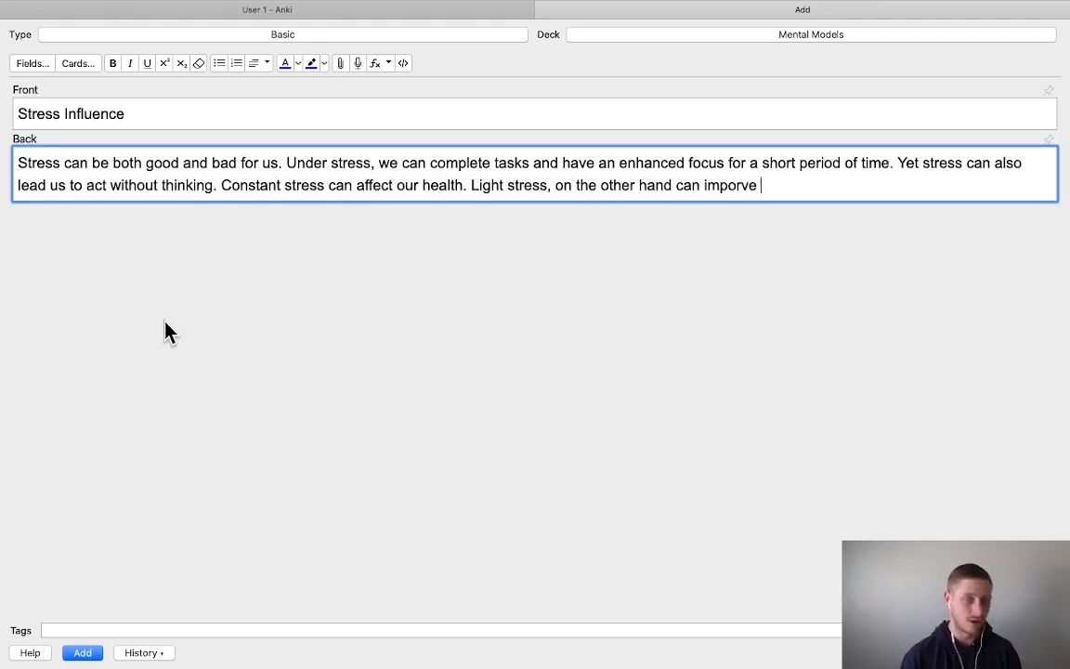
{"action": "type", "text": "our performace."}
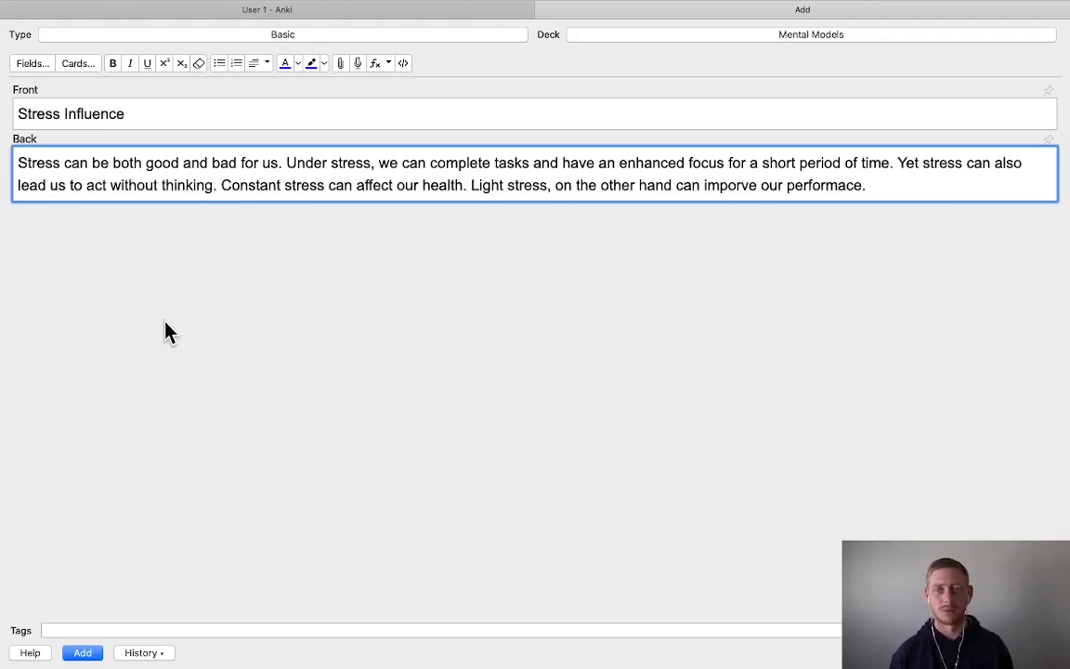
Add the Stress Influence card to the deck and enter "Contrast Misreaction" as the front of the new card
{"action": "left_click", "coordinate": [97, 652]}
{"action": "type", "text": "Const"}
{"action": "key", "text": "BackSpace"}
{"action": "key", "text": "BackSpace"}
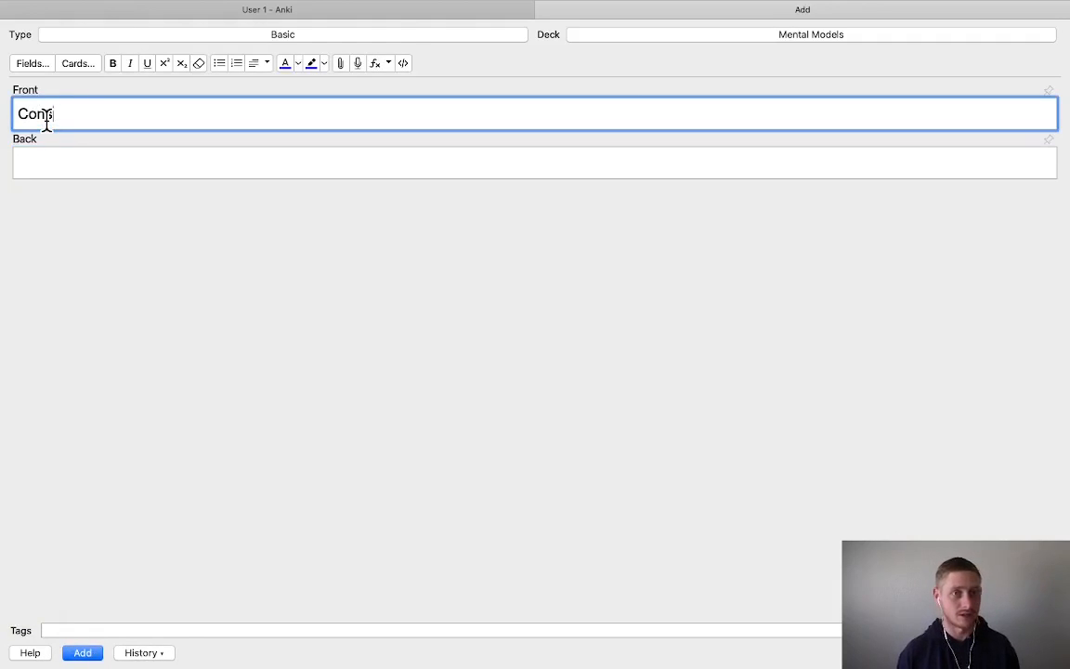
{"action": "type", "text": "tras"}
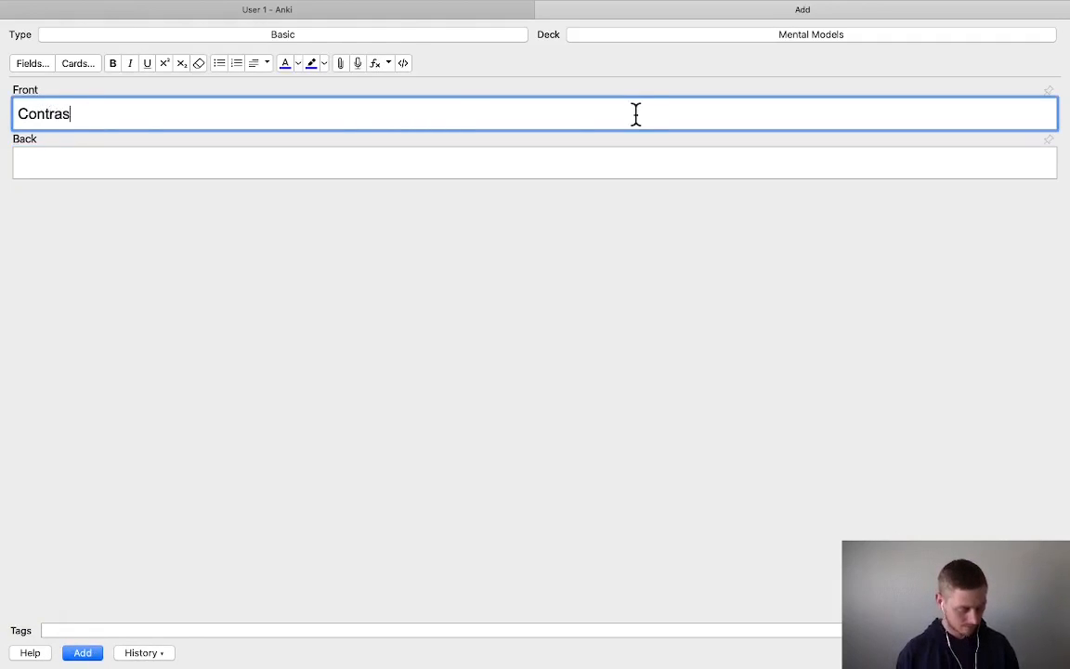
{"action": "type", "text": "t Misreaction"}
Begin the back of the Contrast Misreaction card with "We often compare people and objects to other people and objects,"
{"action": "key", "text": "Tab"}
{"action": "type", "text": "We o"}
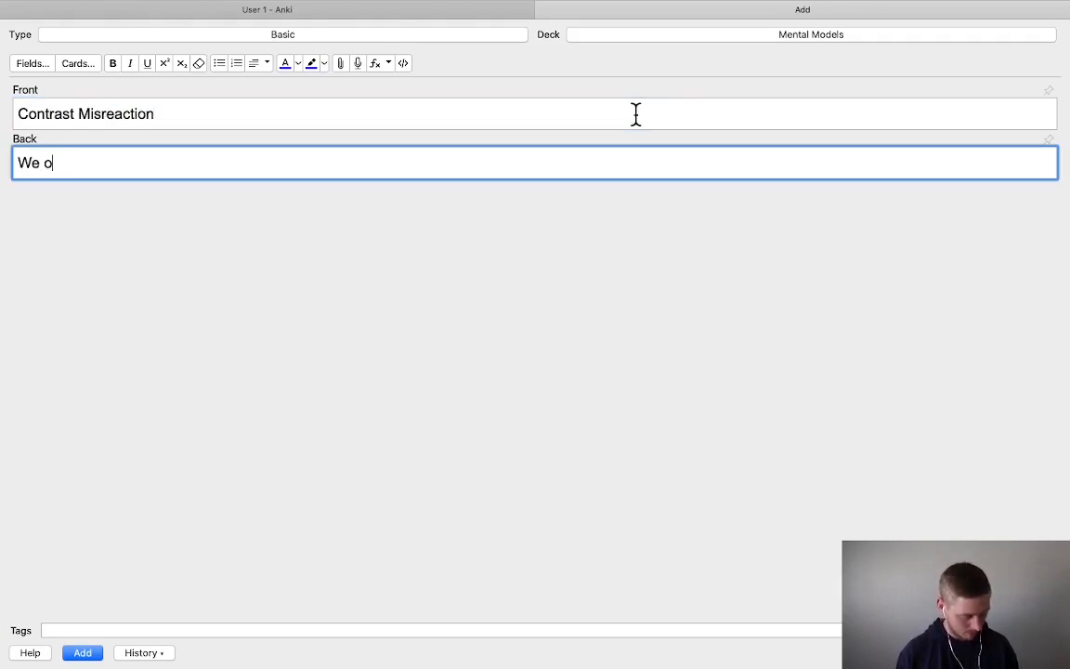
{"action": "type", "text": "ften compare "}
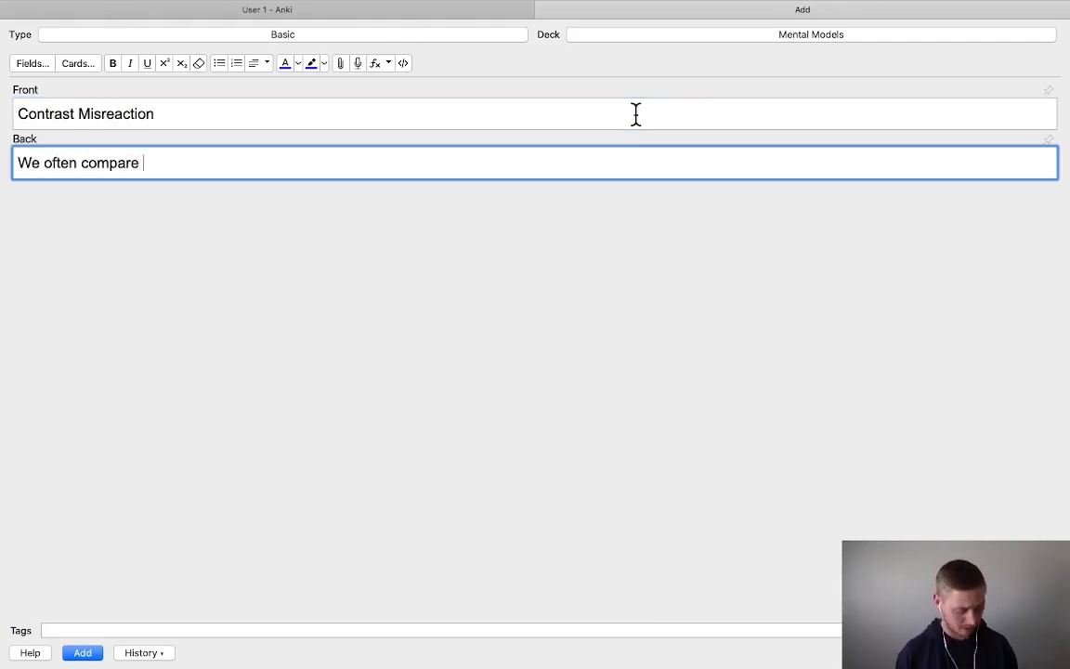
{"action": "type", "text": "people an"}
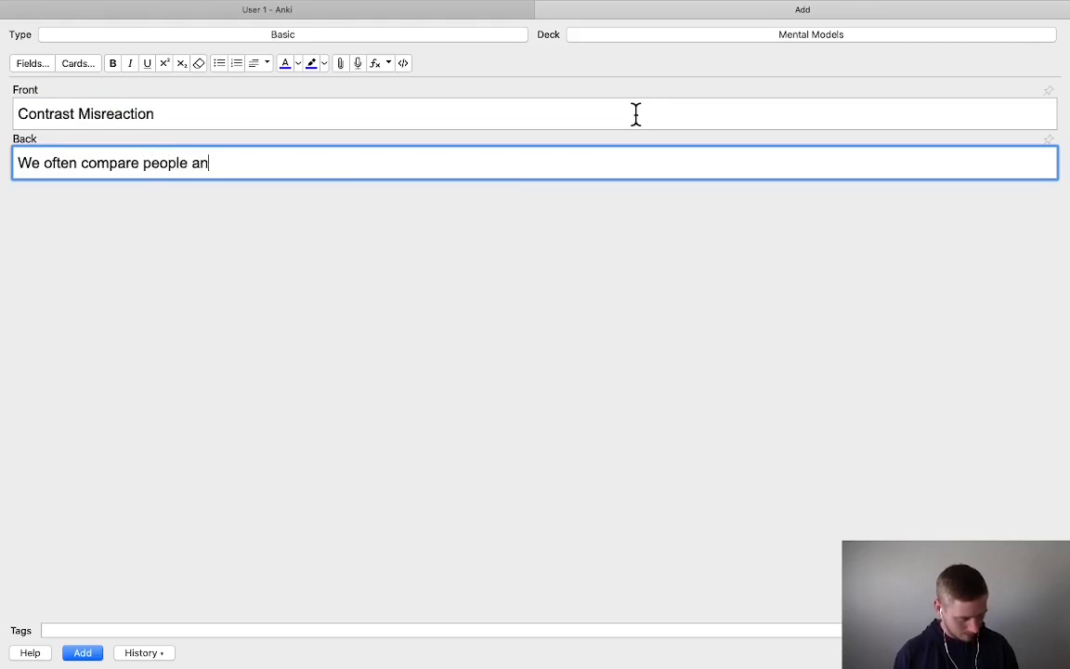
{"action": "type", "text": "d objects to ot"}
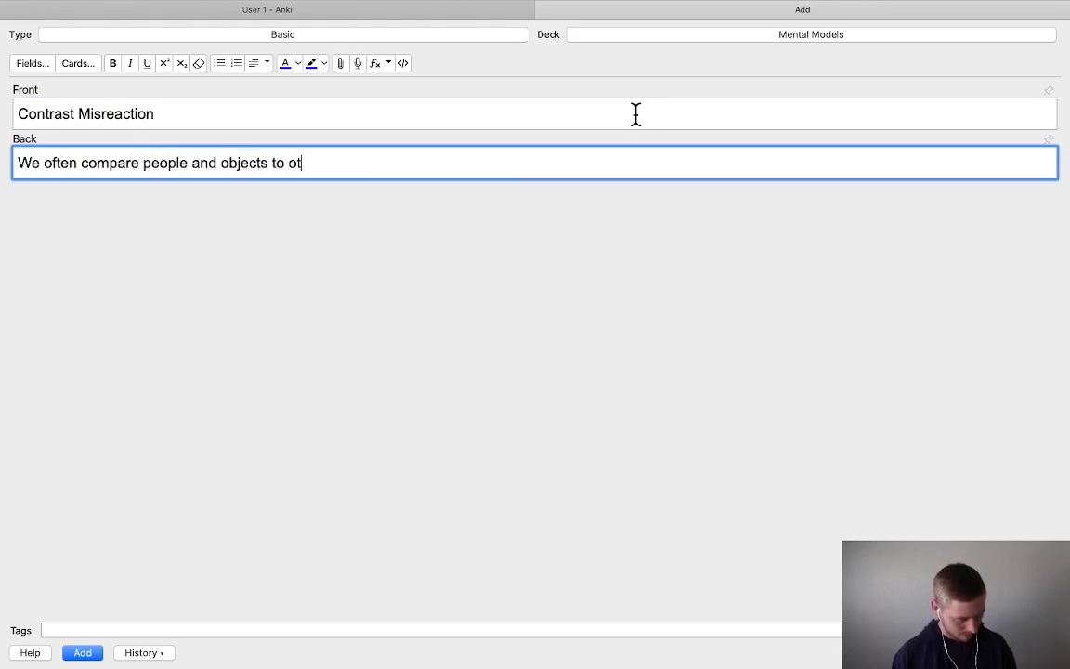
{"action": "type", "text": "her people and objects, w"}
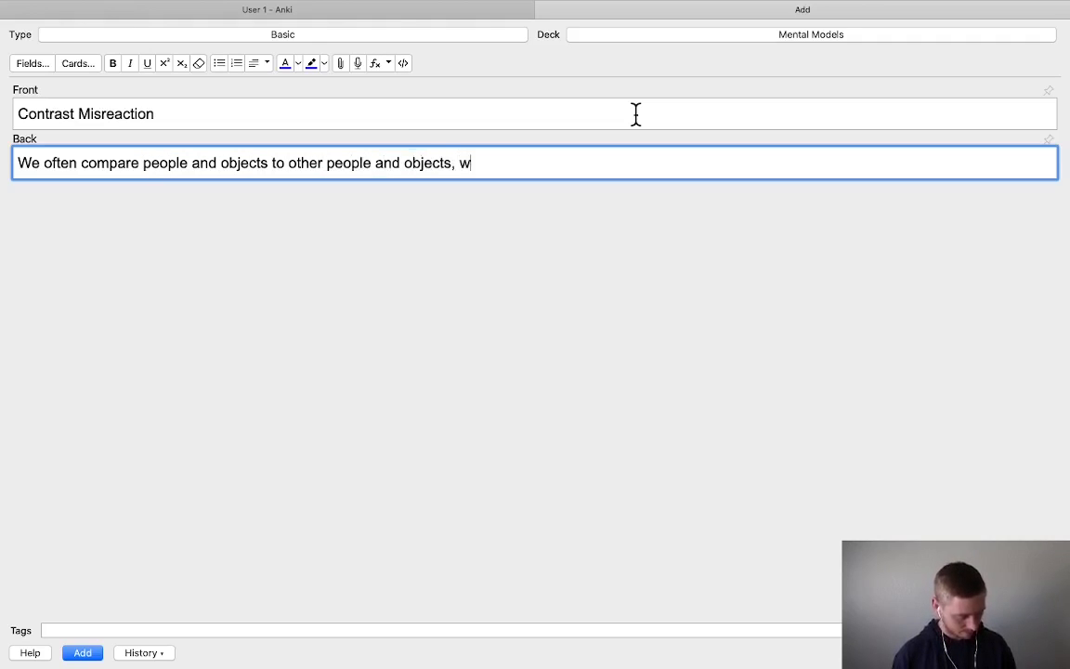
Finish the first sentence on the card's back with "evaluating their worth based on comparisons."
{"action": "key", "text": "BackSpace"}
{"action": "type", "text": "evaluationg"}
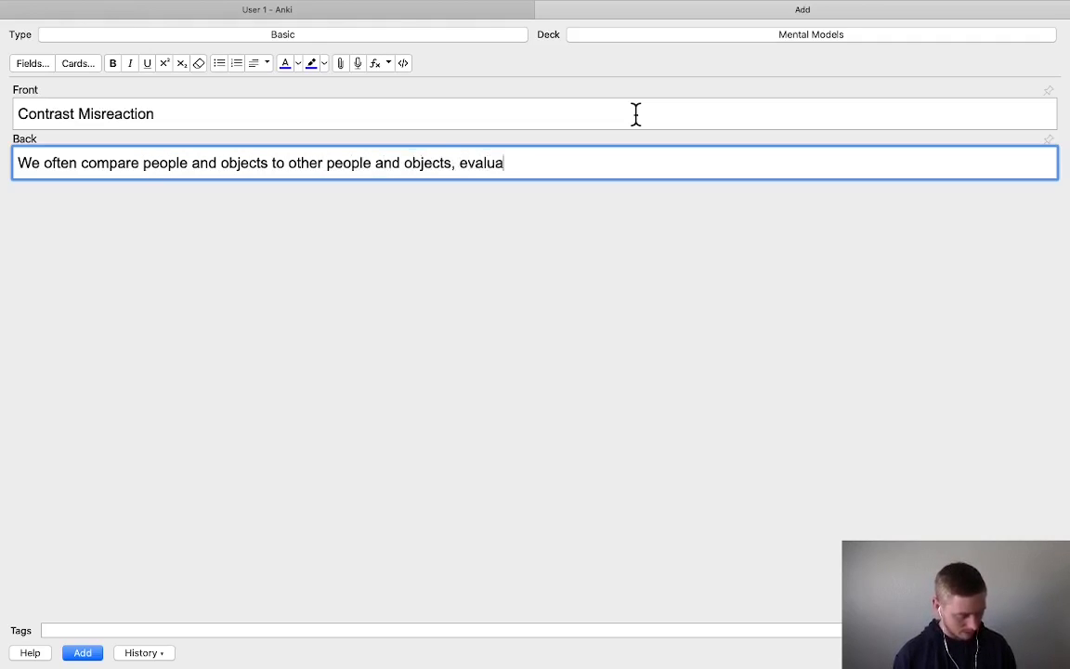
{"action": "key", "text": "BackSpace"}
{"action": "key", "text": "BackSpace"}
{"action": "key", "text": "BackSpace"}
{"action": "key", "text": "BackSpace"}
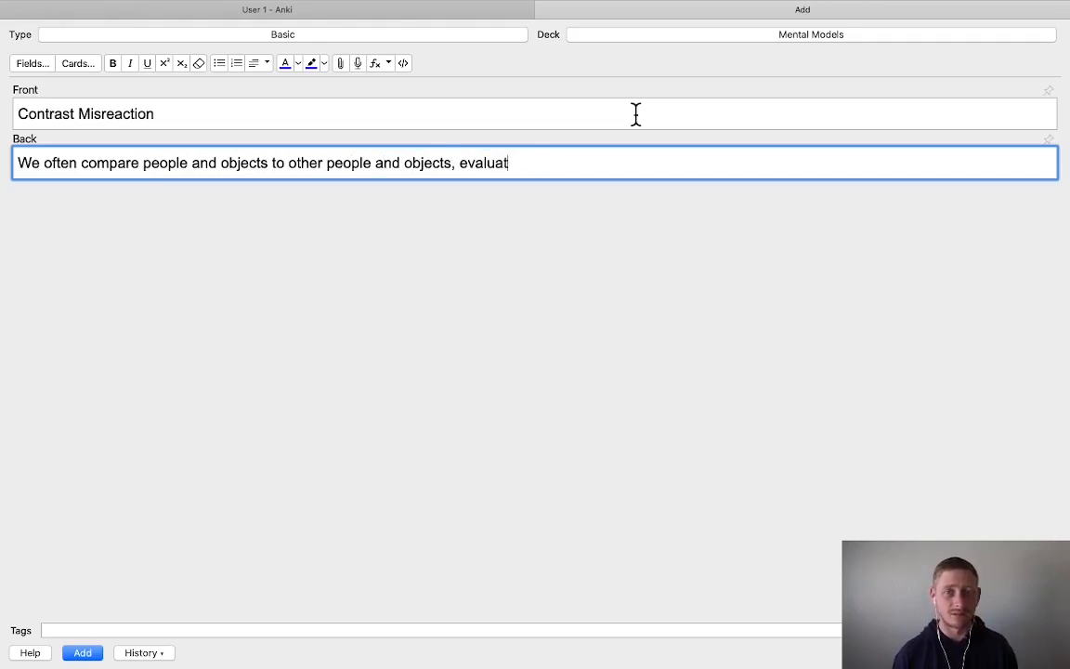
{"action": "type", "text": "ing"}
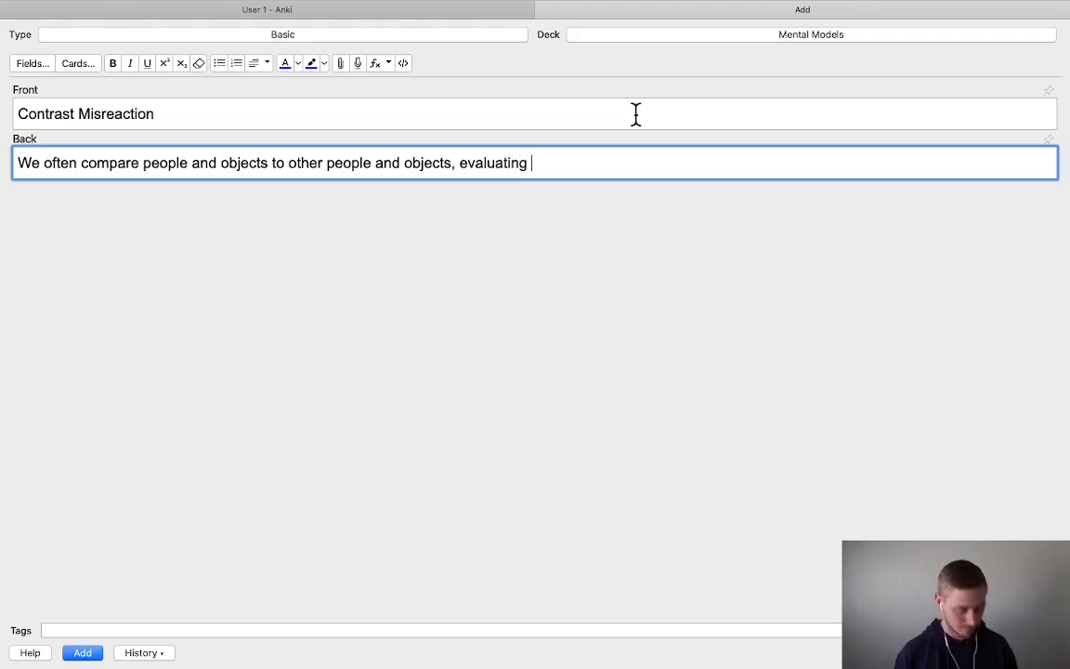
{"action": "type", "text": " thei"}
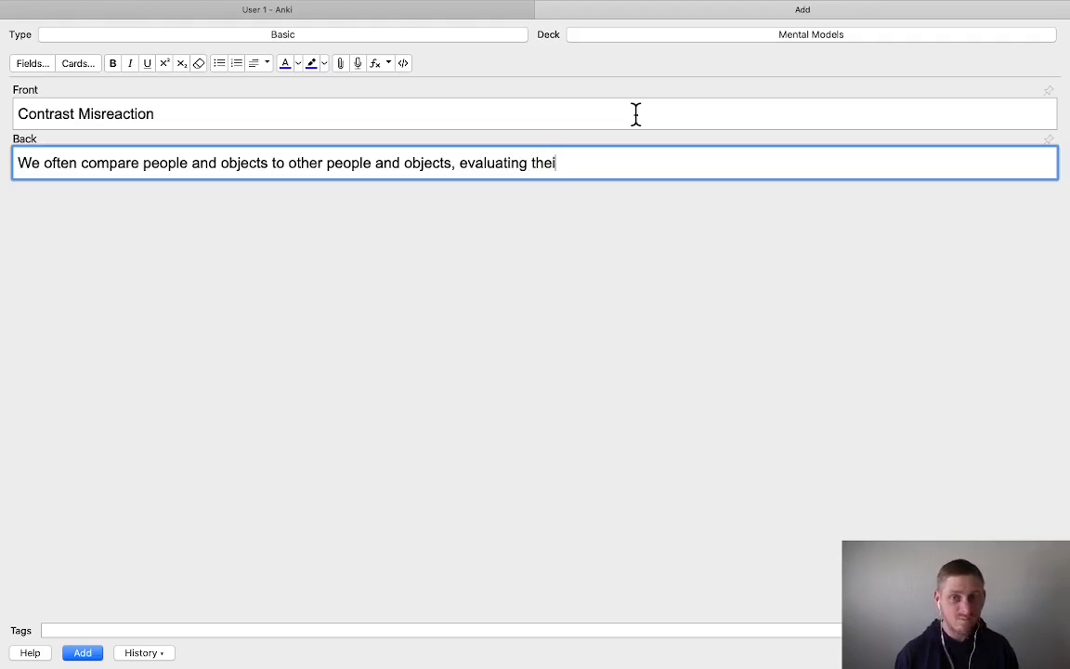
{"action": "type", "text": "r worth"}
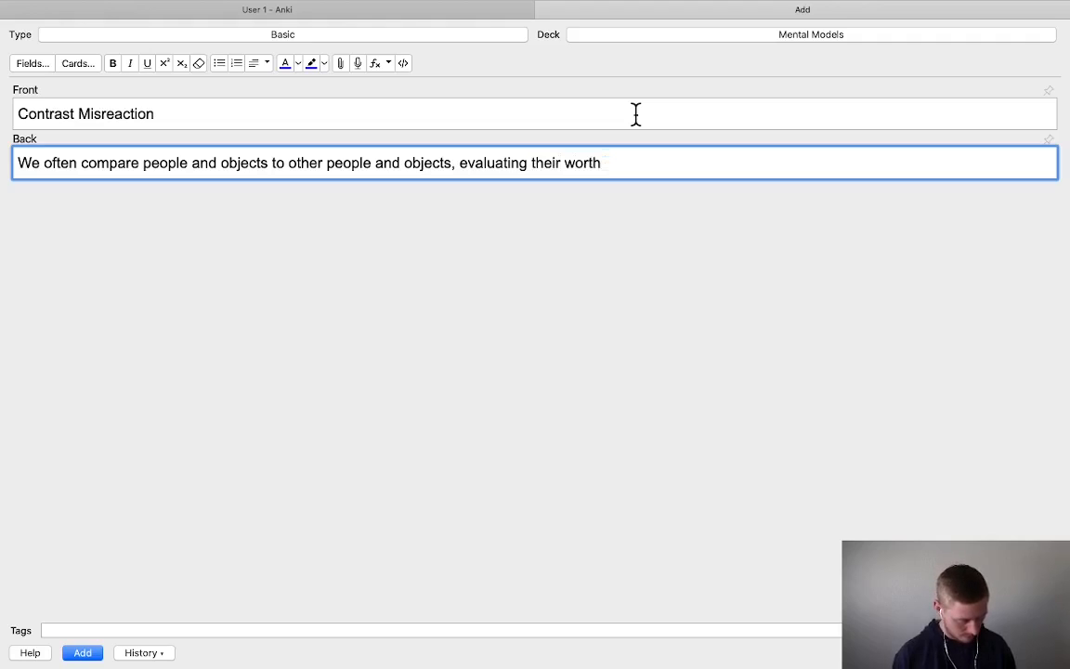
{"action": "type", "text": " based on compari"}
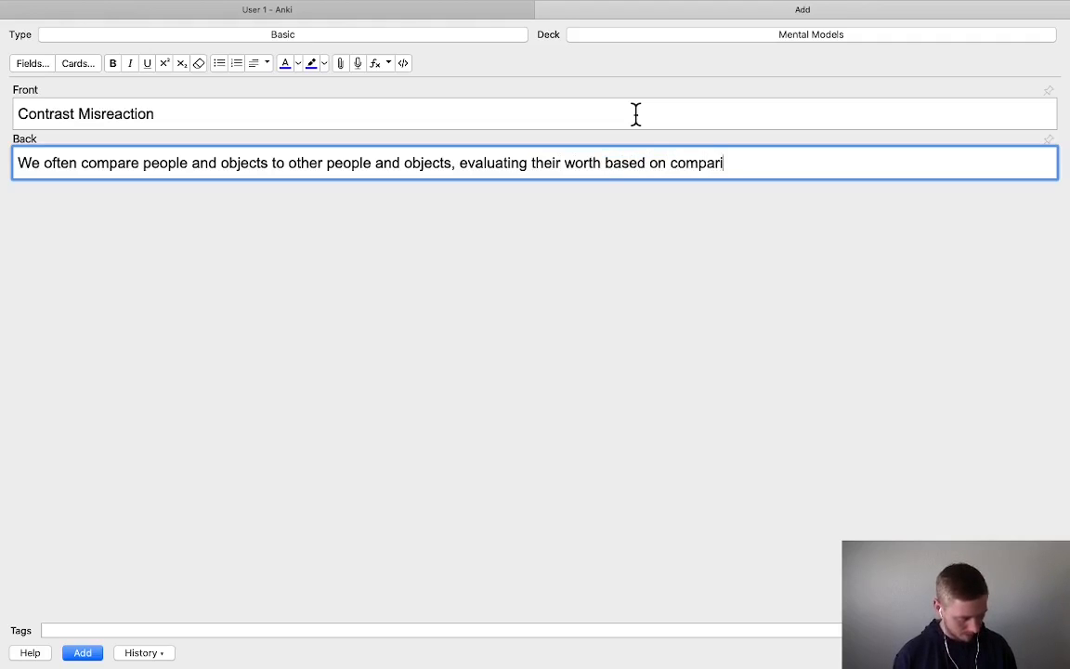
{"action": "type", "text": "sons. We shou"}
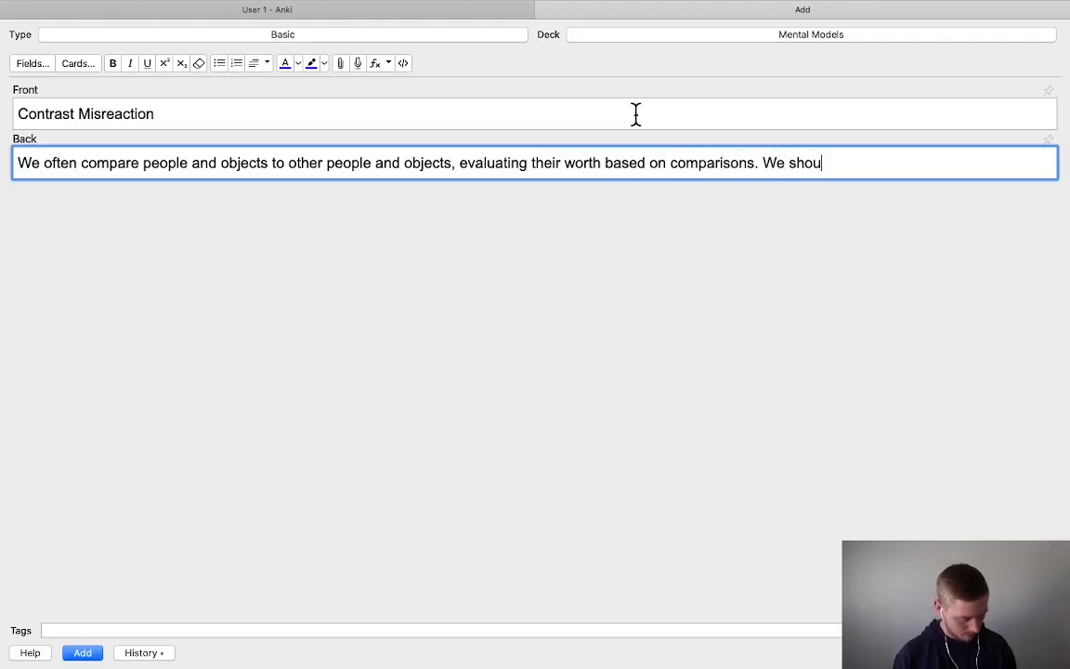
Complete the back text with "We should evaluate these things individually, and not by their contrast to something else."
{"action": "type", "text": "ld evaluate these"}
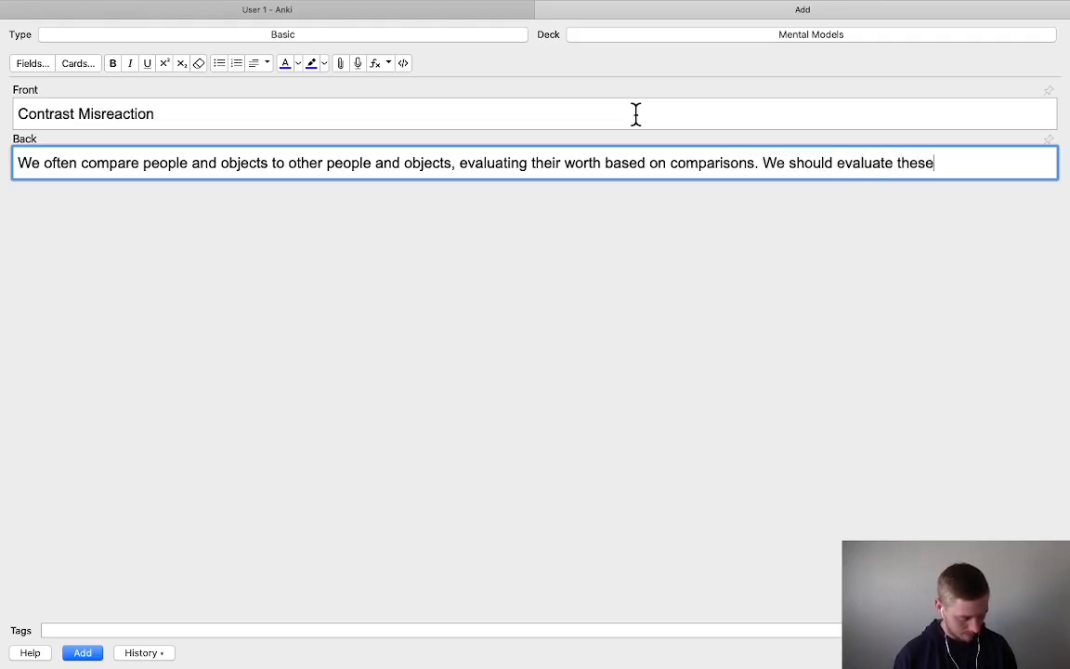
{"action": "type", "text": " things individually, and "}
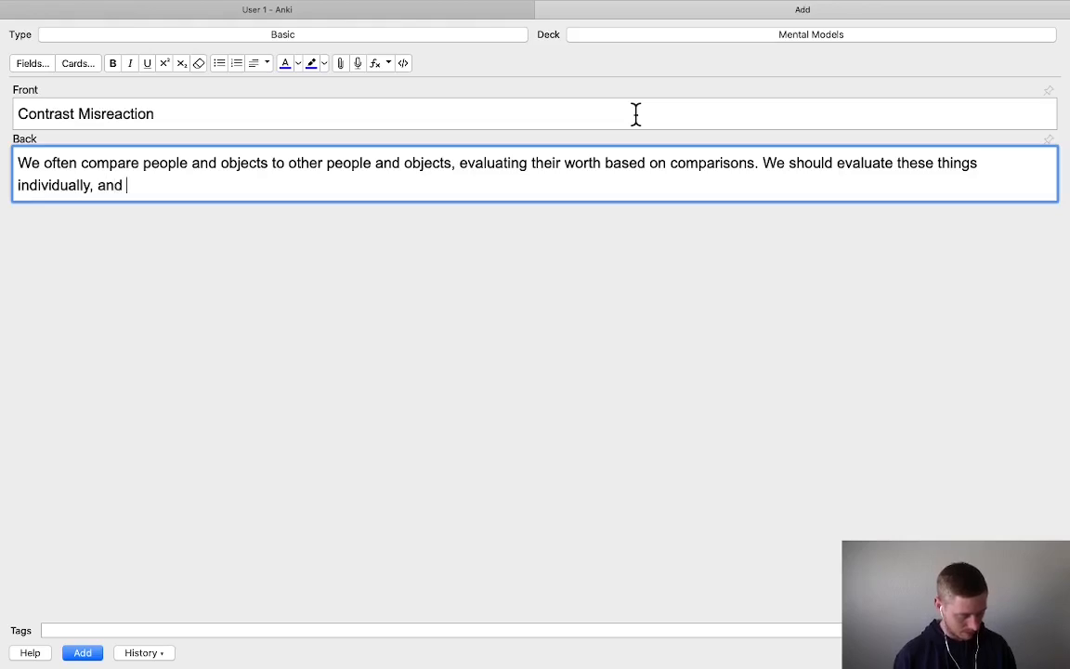
{"action": "type", "text": "not by t"}
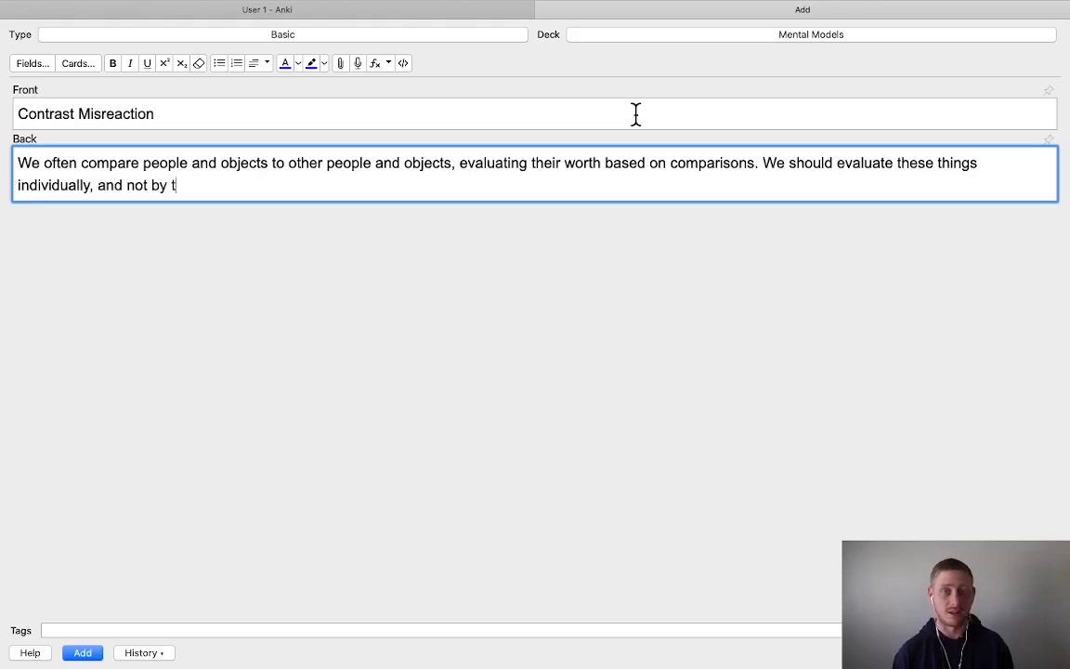
{"action": "type", "text": "heir con"}
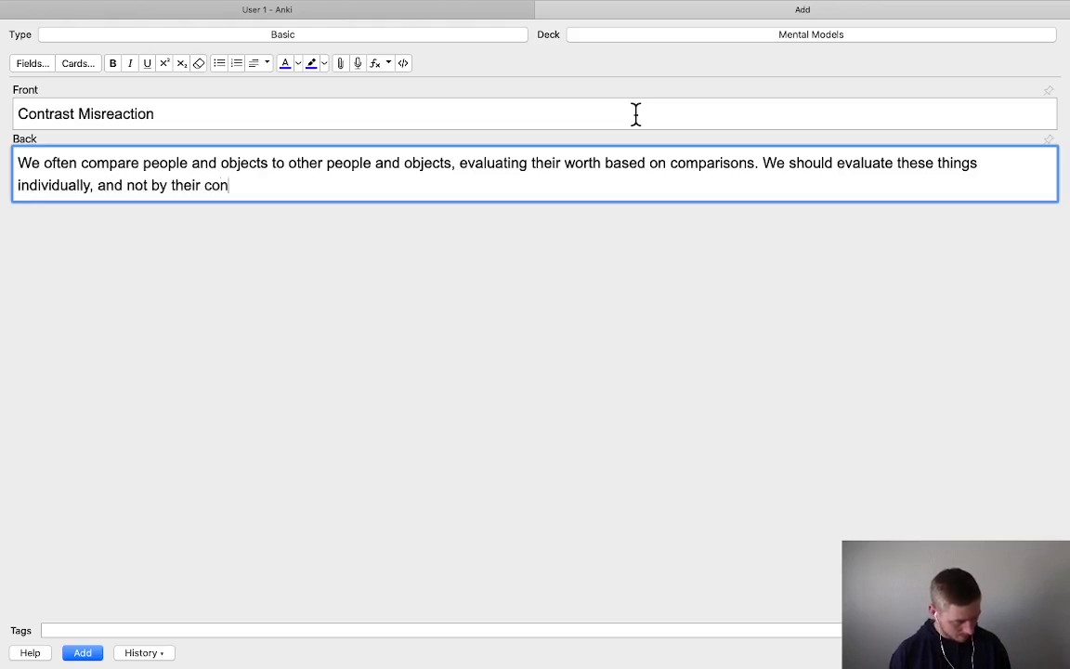
{"action": "type", "text": "trast to some"}
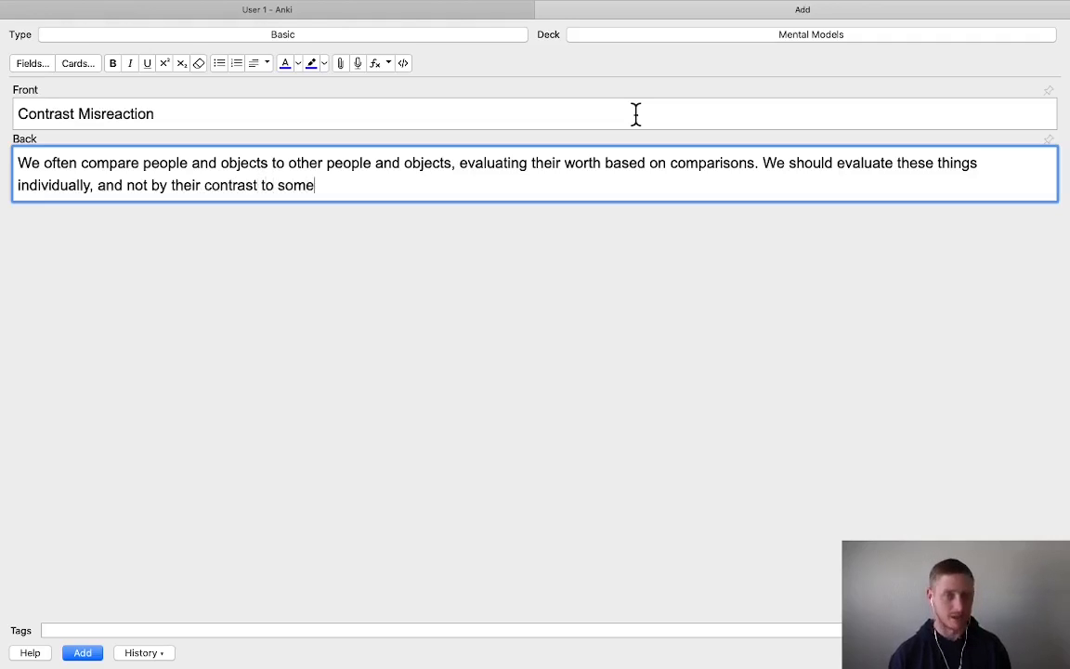
{"action": "type", "text": "thing else."}
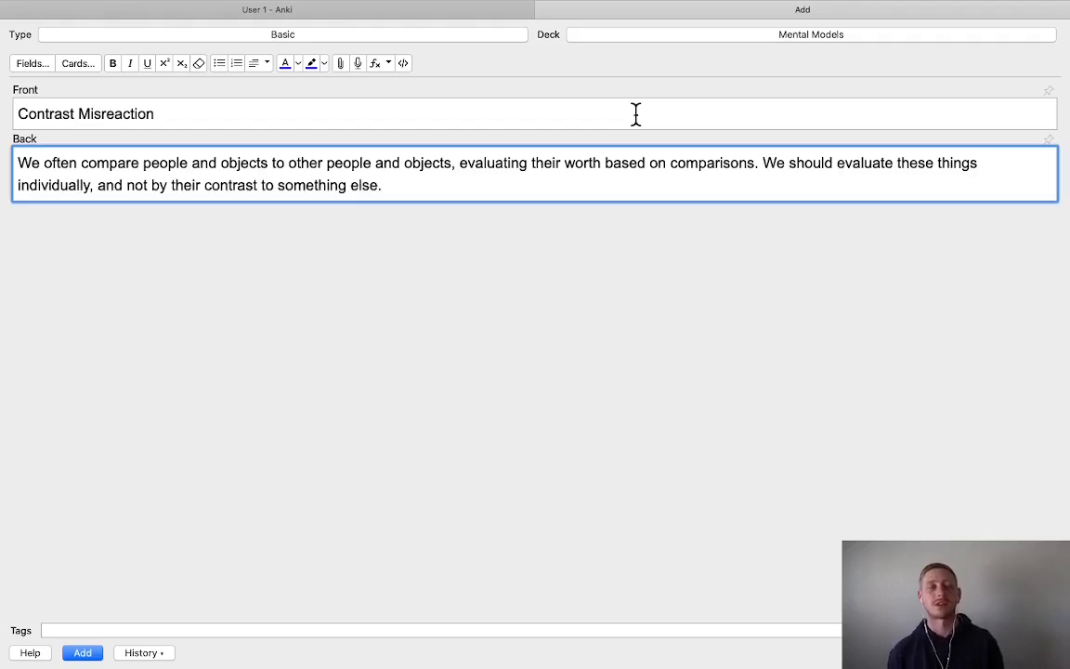
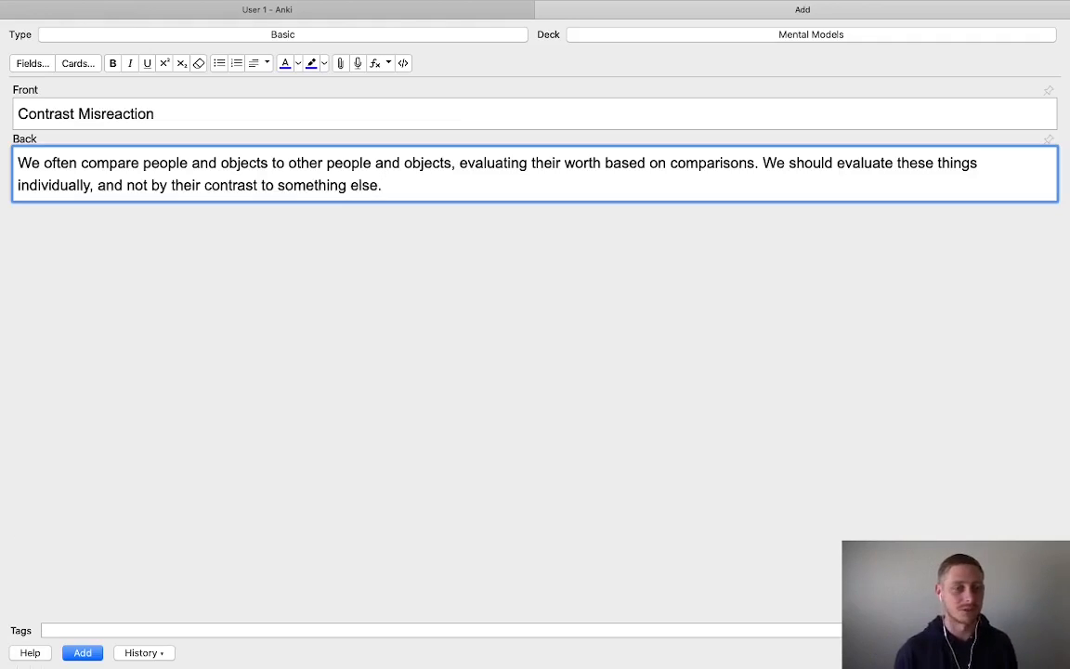
Add the Contrast Misreaction card to the deck and enter "Overoptimiism" as the front of the new card
{"action": "left_click", "coordinate": [82, 653]}
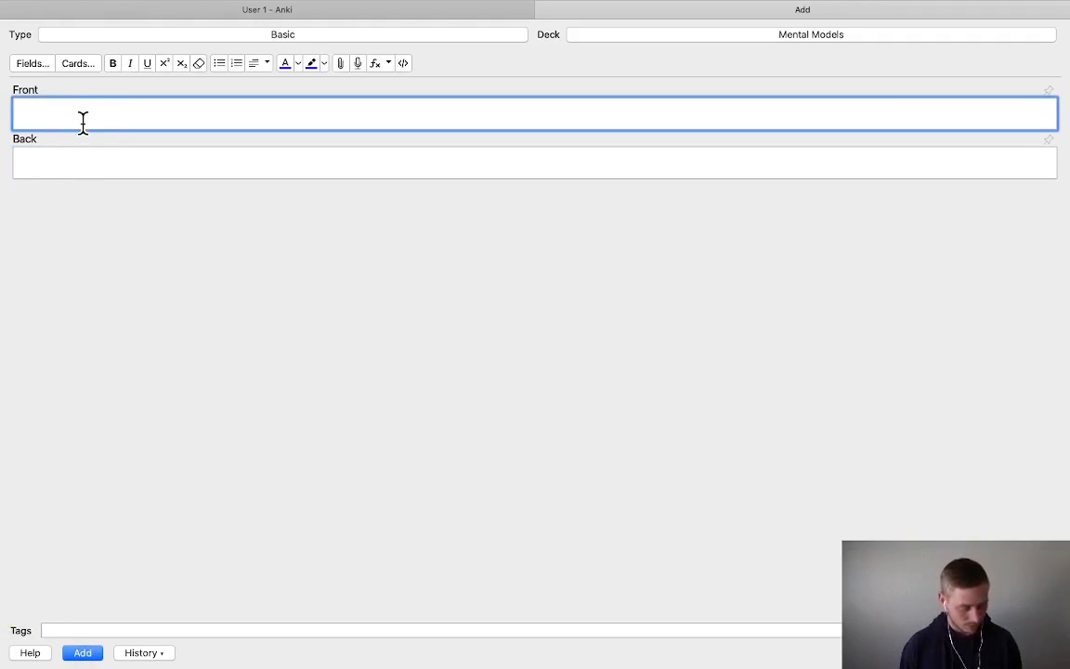
{"action": "type", "text": "Over"}
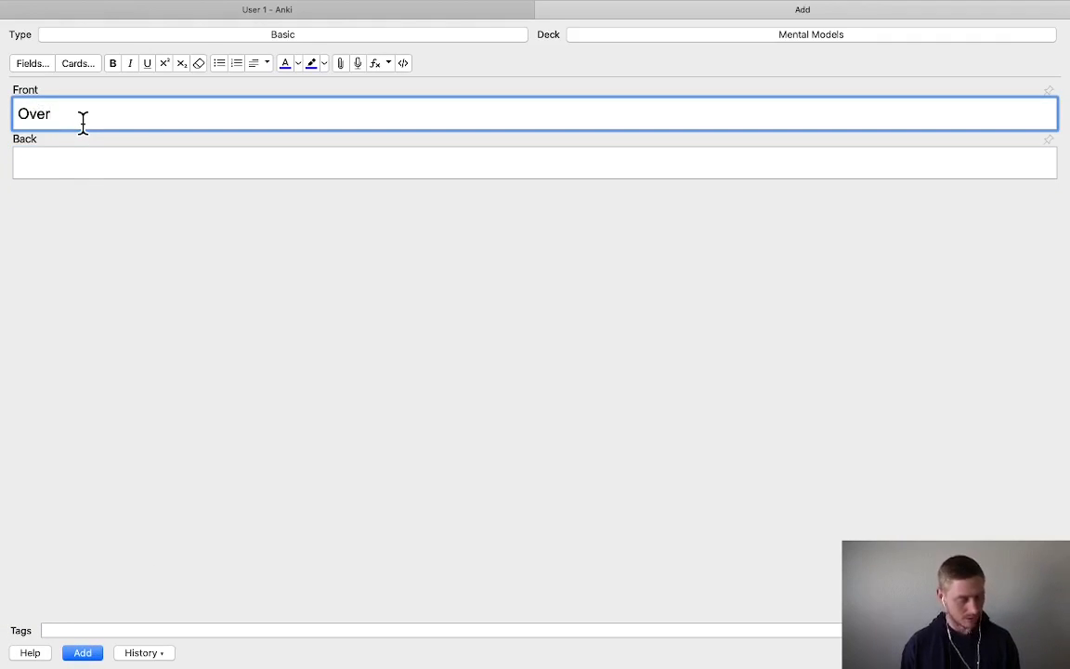
{"action": "type", "text": "optimsim"}
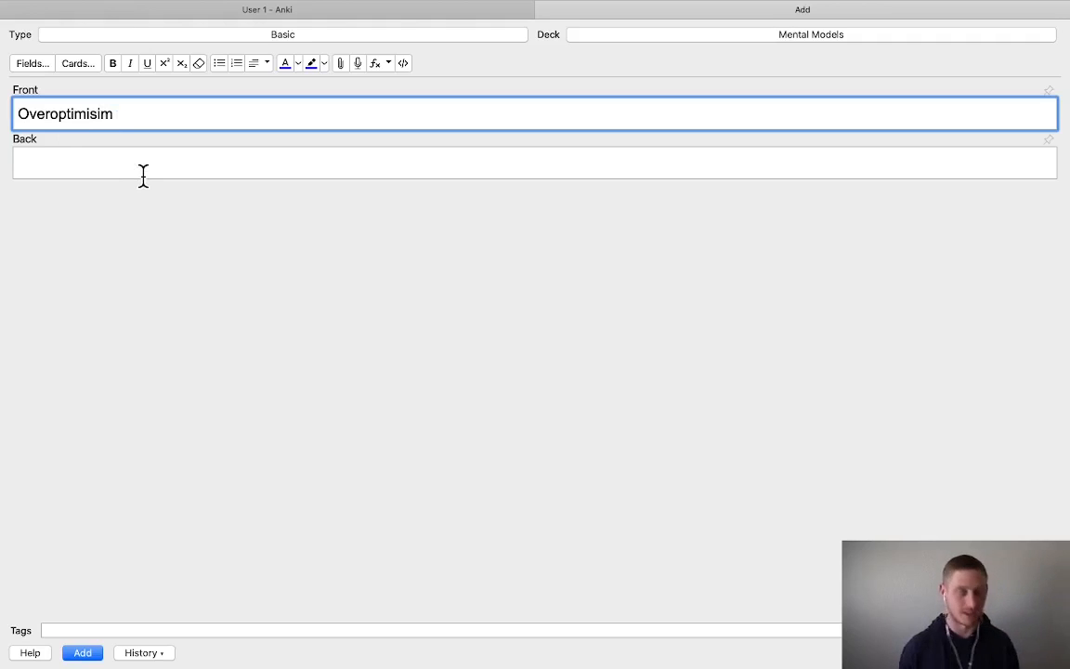
{"action": "key", "text": "BackSpace"}
{"action": "key", "text": "Left"}
{"action": "type", "text": "i"}
{"action": "key", "text": "Tab"}
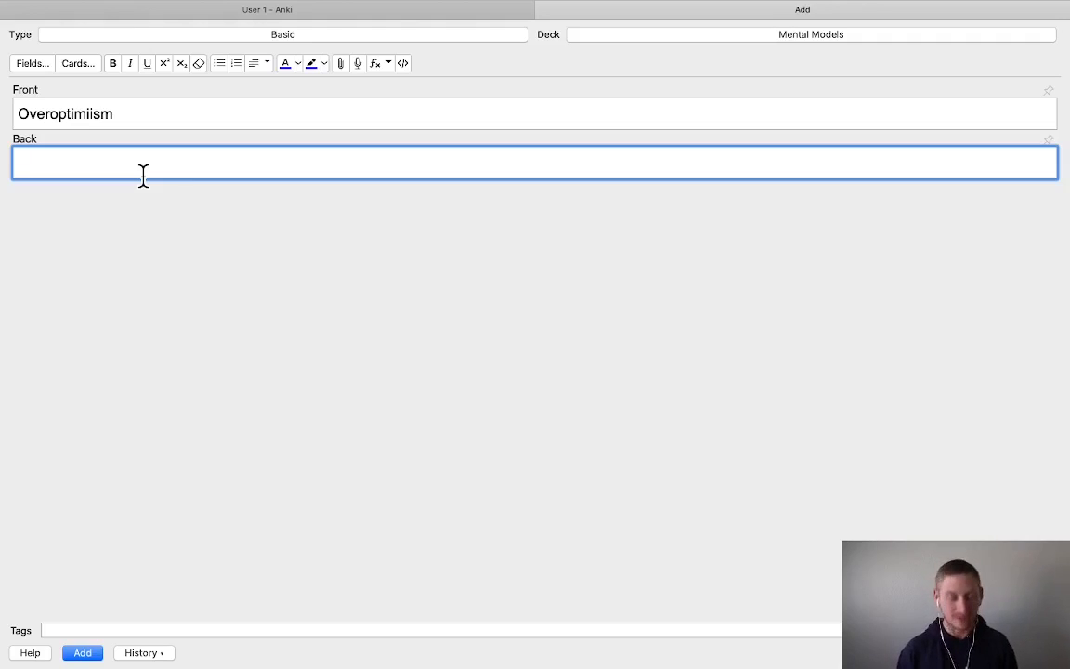
Begin the card's back with "Most of us have a tendency to overestimate ourselves. We believe that we are more intelligent"
{"action": "type", "text": "Most of"}
{"action": "type", "text": "have a tendency to overestimate ourselves. We believe"}
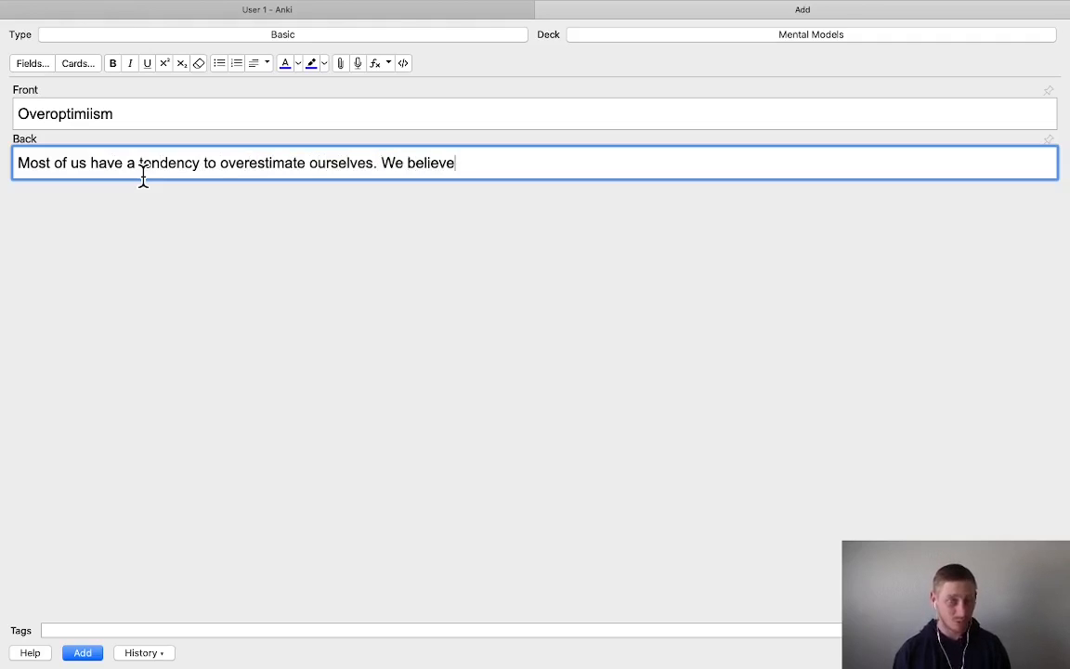
{"action": "type", "text": " that "}
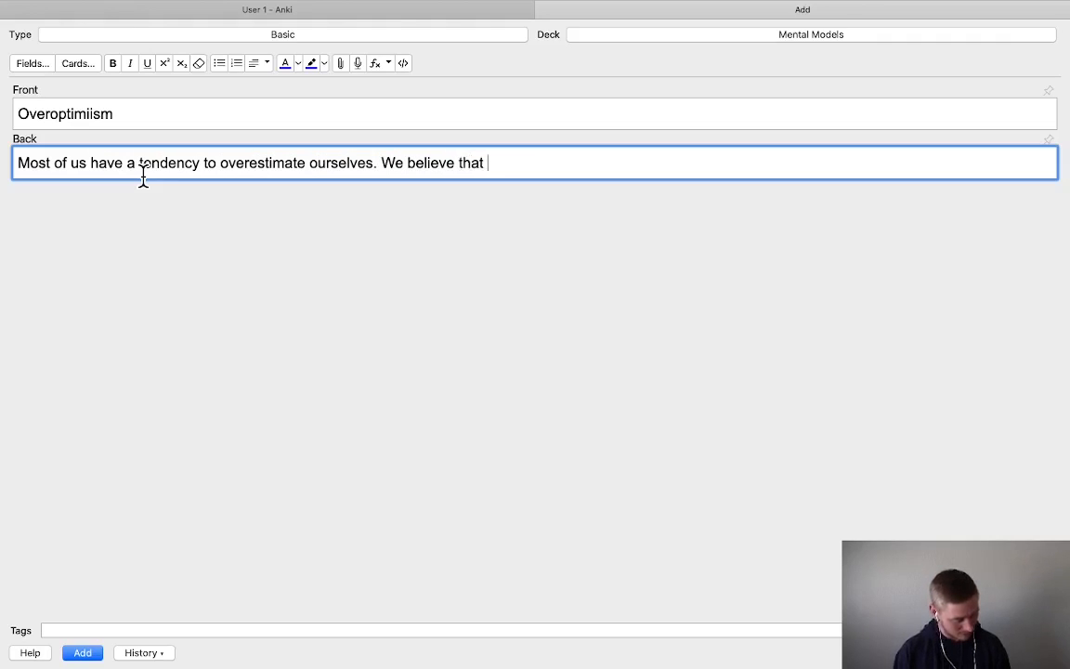
{"action": "type", "text": "we are more intelligent"}
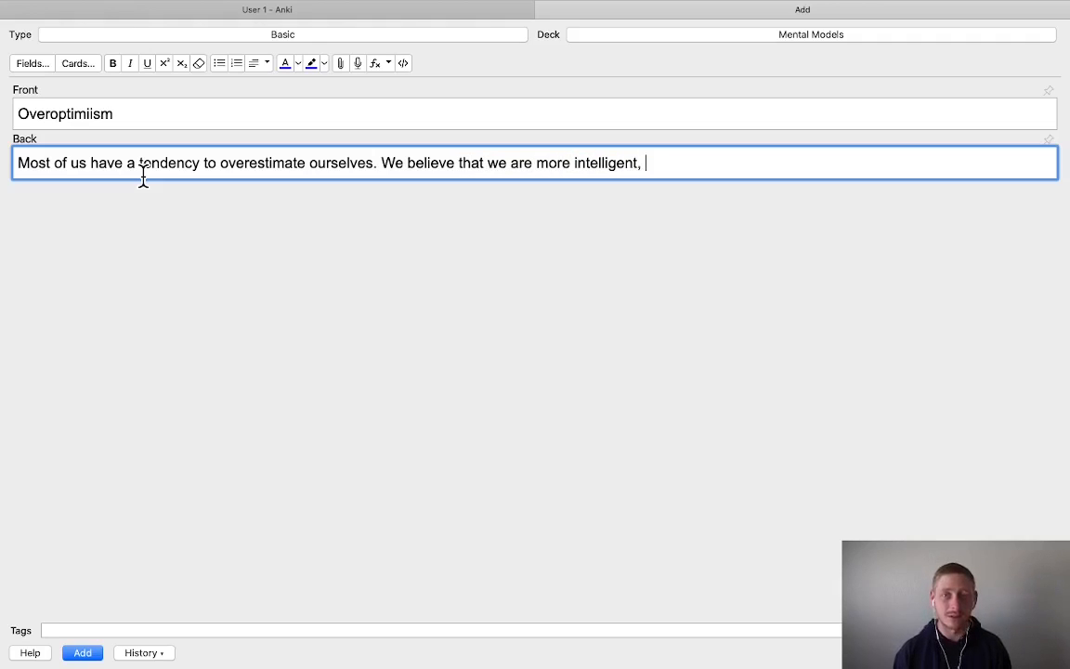
Extend the list of traits on the card's back with ", honest, happier, etc.,"
{"action": "type", "text": ", honest, hap"}
{"action": "type", "text": "pier, etcs"}
{"action": "type", "text": ".."}
{"action": "key", "text": "BackSpace"}
{"action": "key", "text": "BackSpace"}
{"action": "key", "text": "BackSpace"}
{"action": "type", "text": "., "}
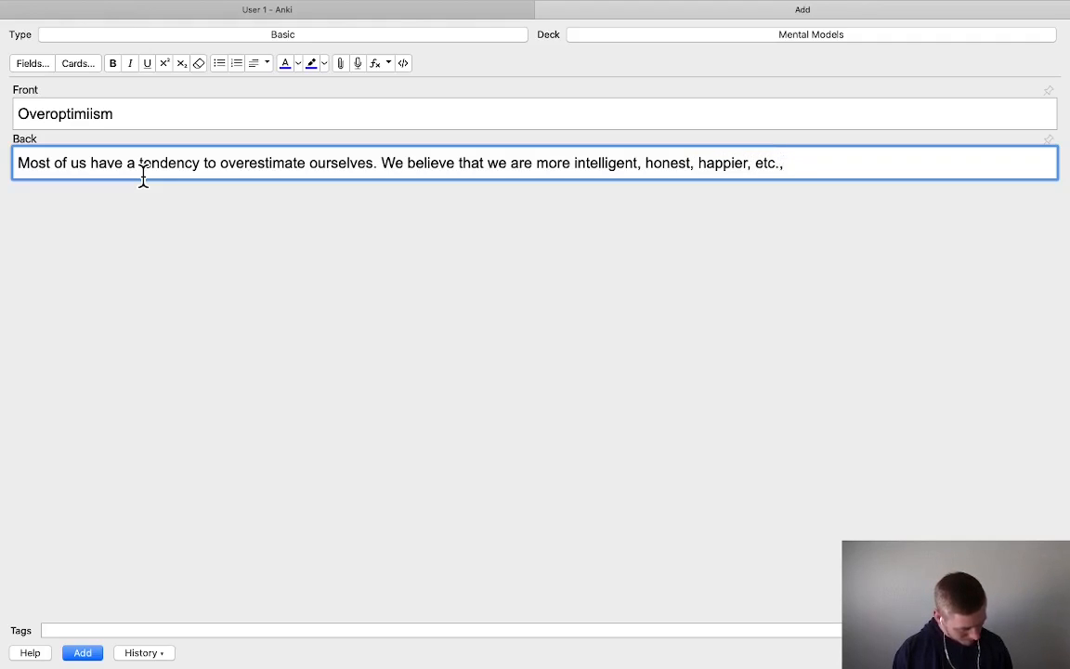
Complete the sentence on the card's back with "than the average person, but we cannot all be abov e average."
{"action": "type", "text": "than"}
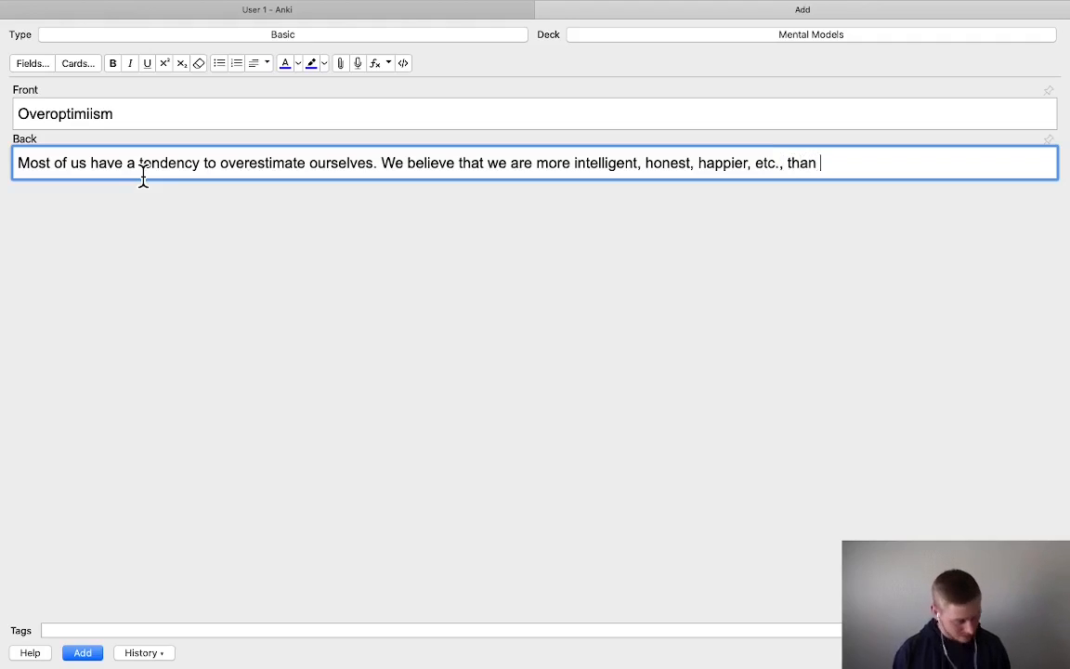
{"action": "type", "text": " the av"}
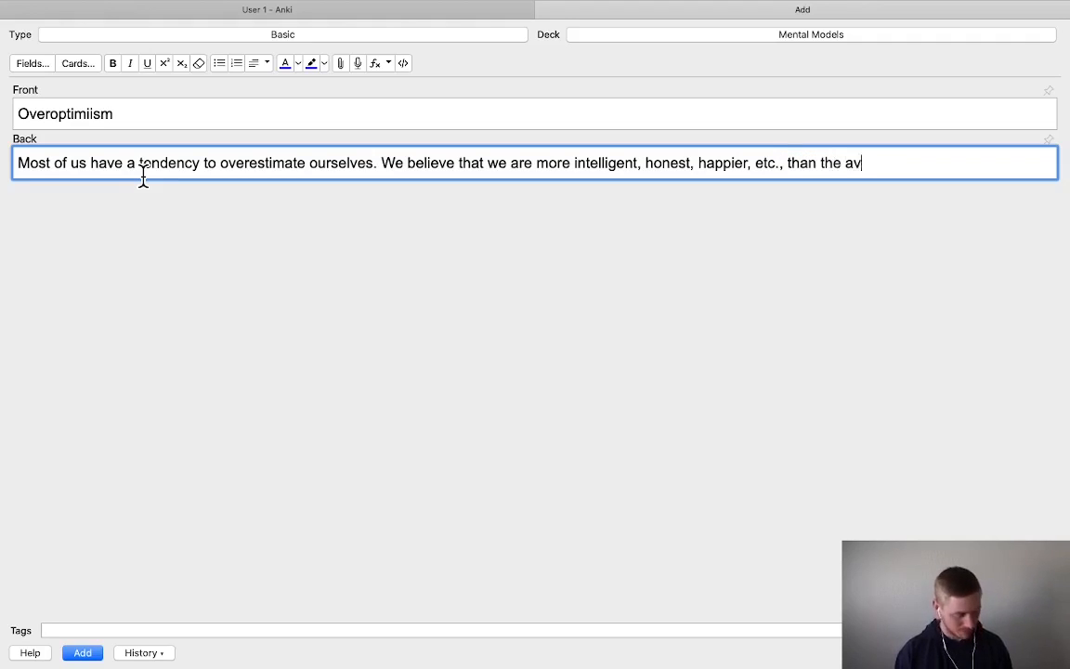
{"action": "type", "text": "erage person,"}
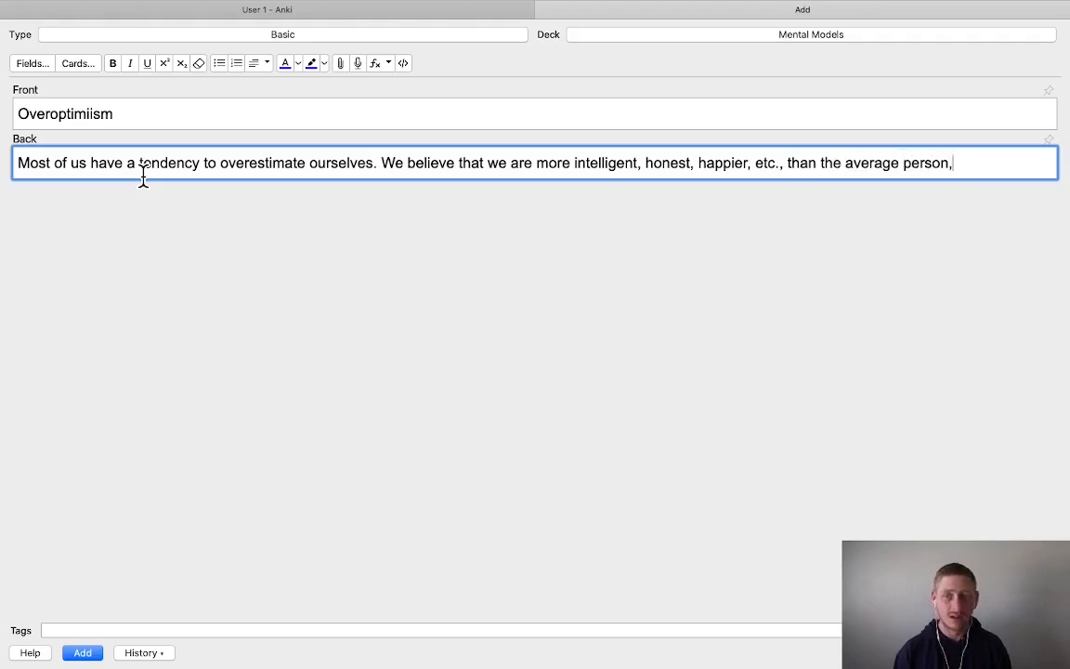
{"action": "type", "text": " but we"}
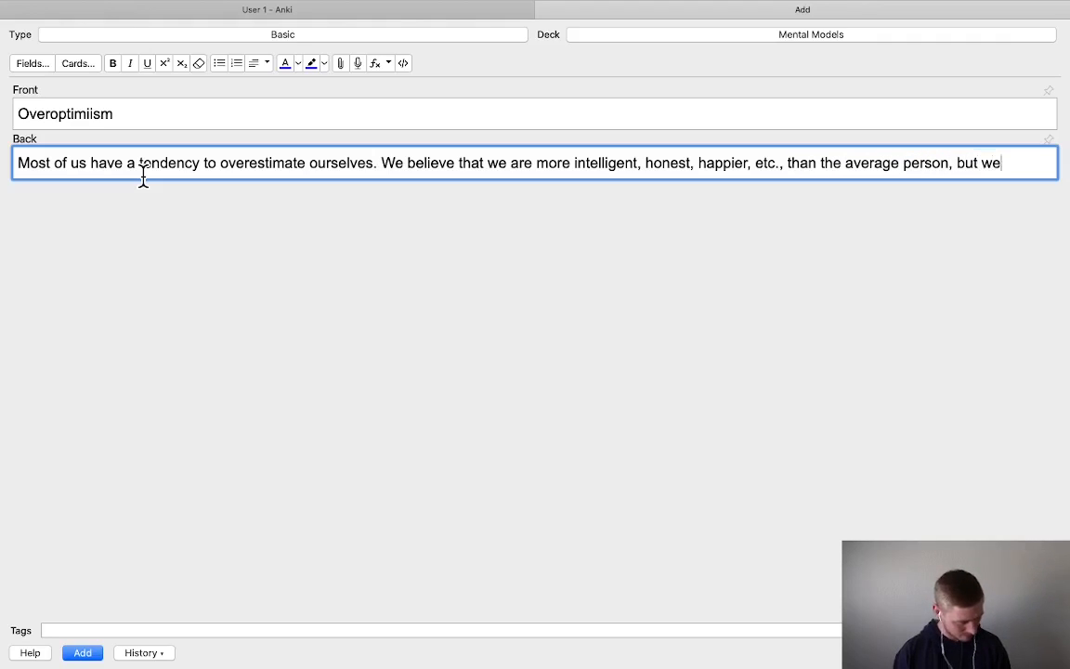
{"action": "type", "text": " cannot all be abov e average. "}
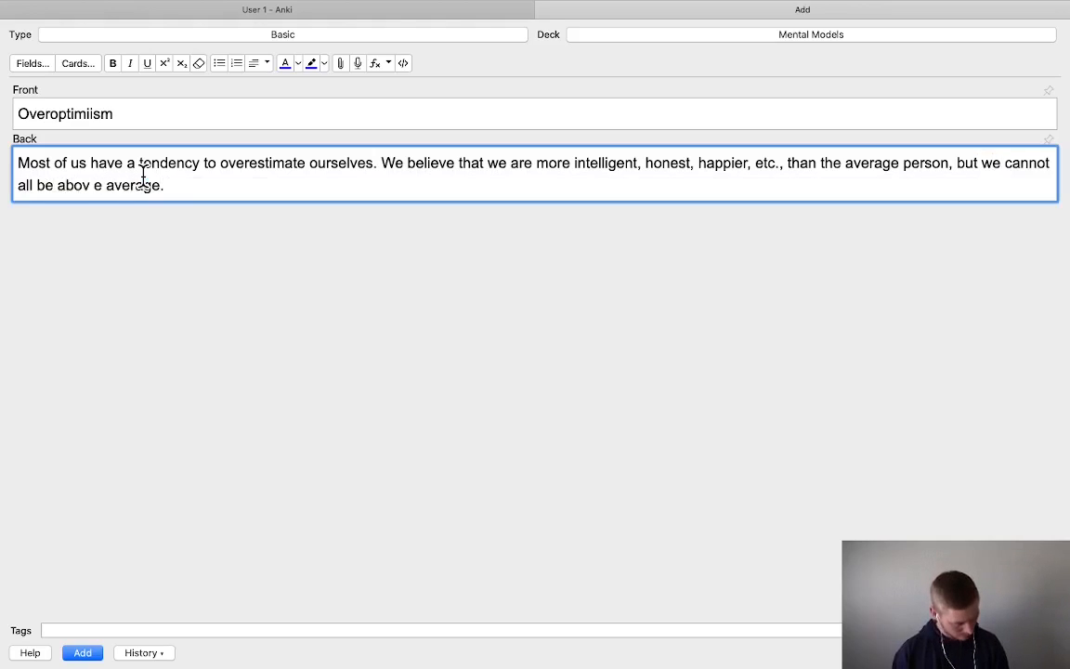
Add the closing sentence "Confidence is good, but overconfidence can create a bias in us." to the card's back
{"action": "type", "text": "Confidenc"}
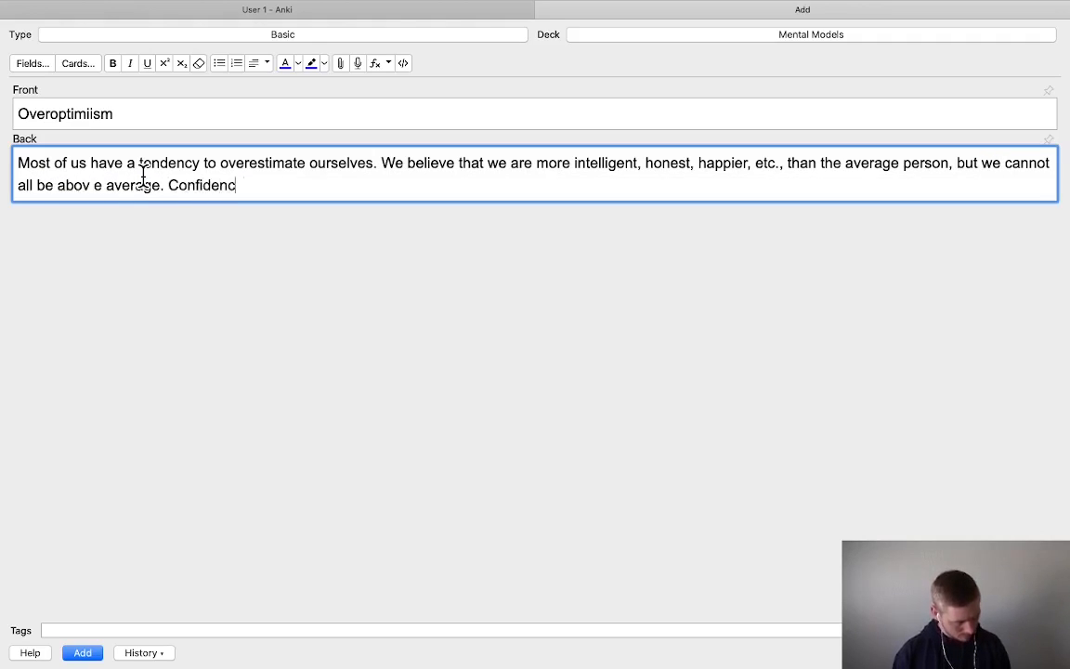
{"action": "type", "text": "e is good, but "}
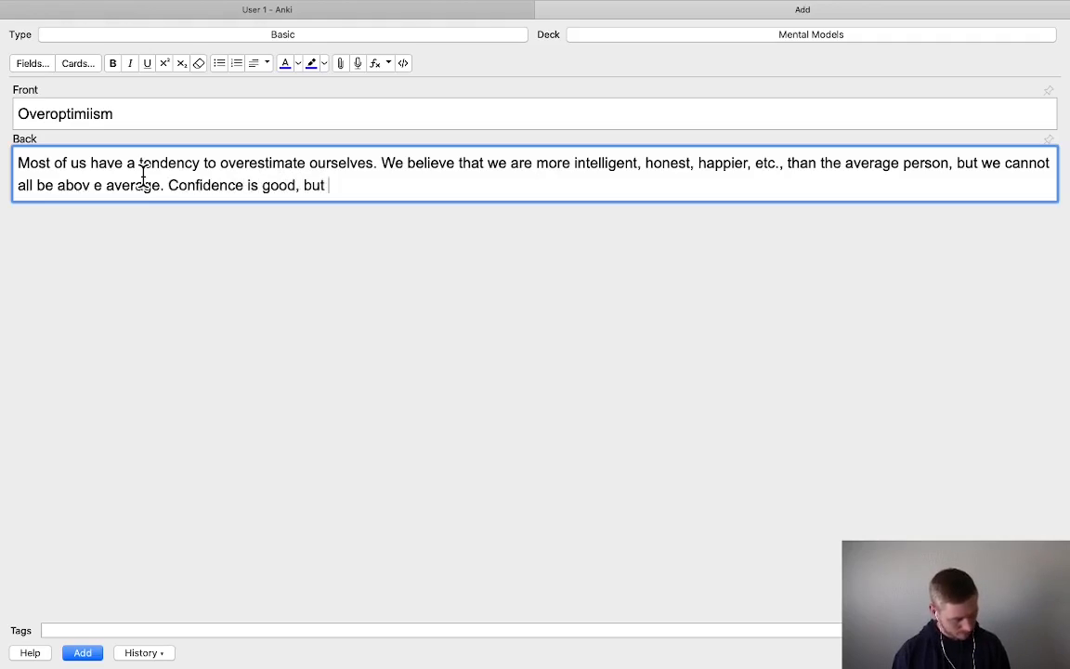
{"action": "type", "text": "overconfidence "}
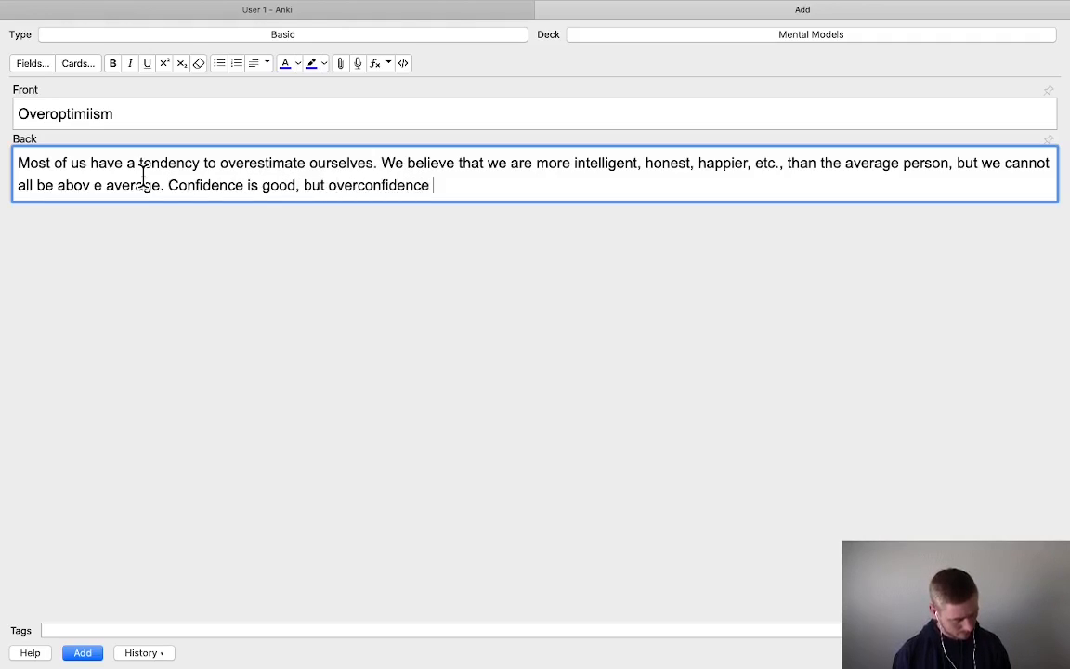
{"action": "type", "text": "can create a b"}
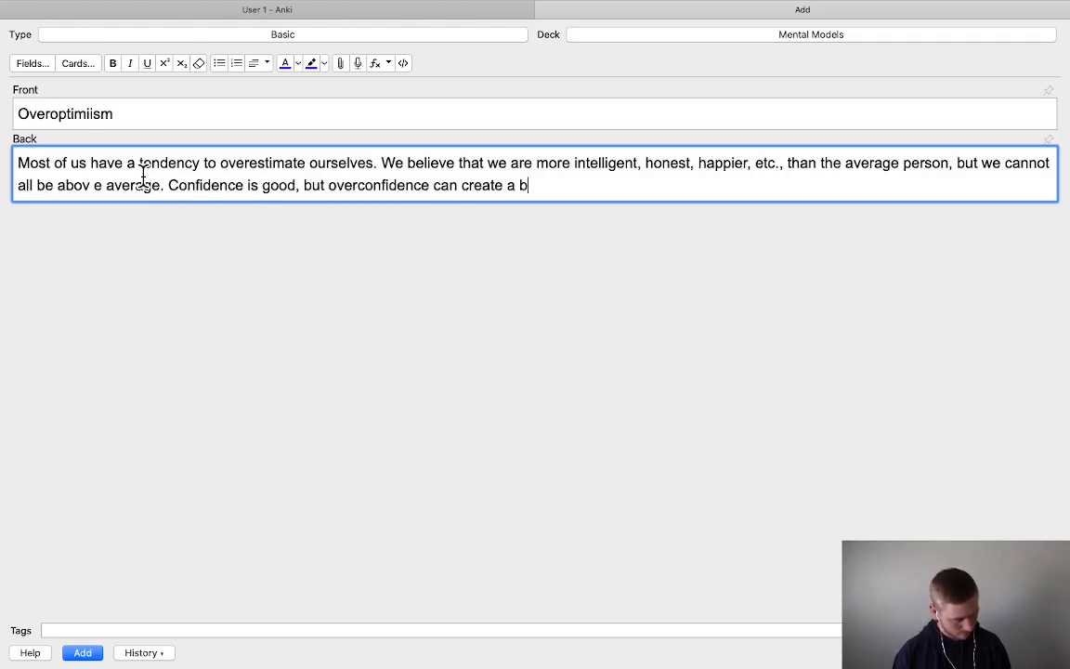
{"action": "type", "text": "ias in us."}
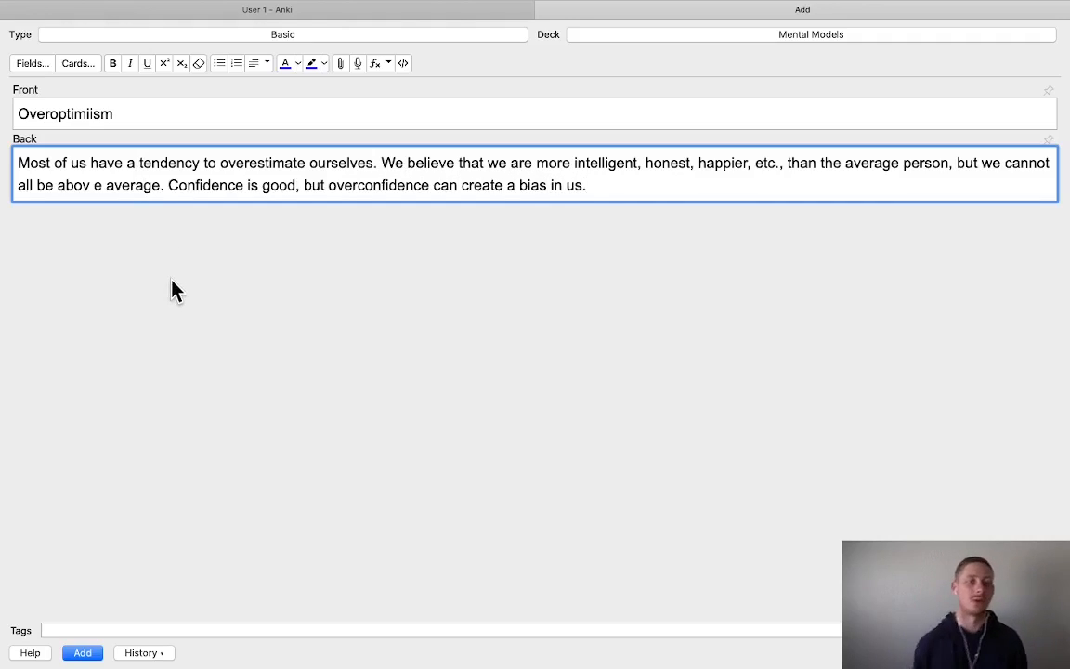
Correct the front's spelling to "Overoptimism" and remove the stray space so the back reads "above average"
{"action": "left_click", "coordinate": [94, 113]}
{"action": "key", "text": "BackSpace"}
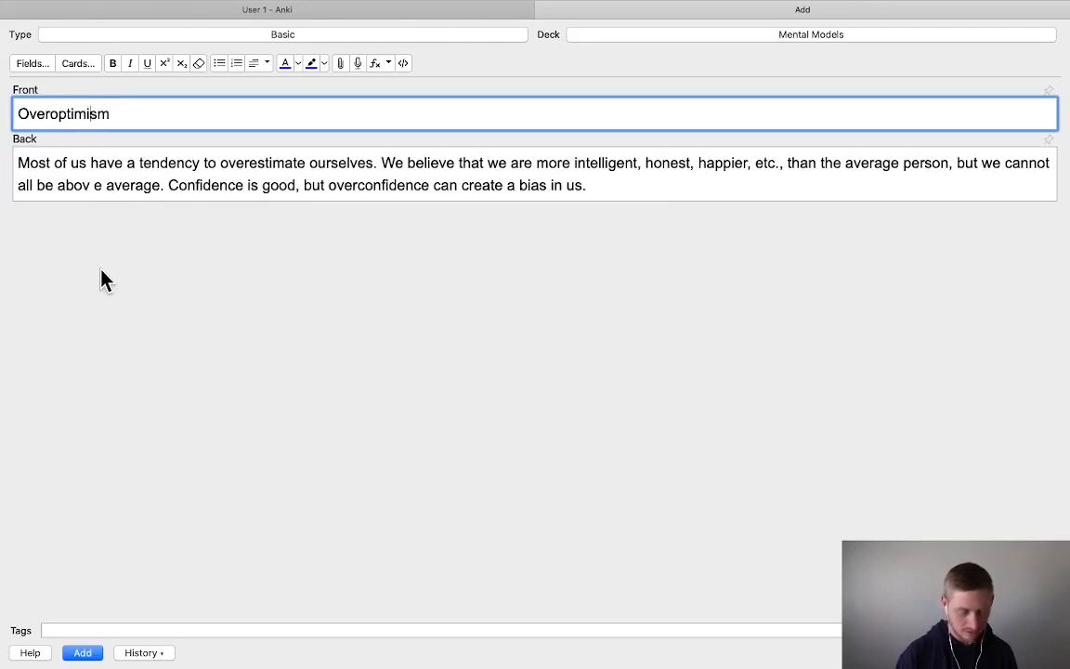
{"action": "key", "text": "Tab"}
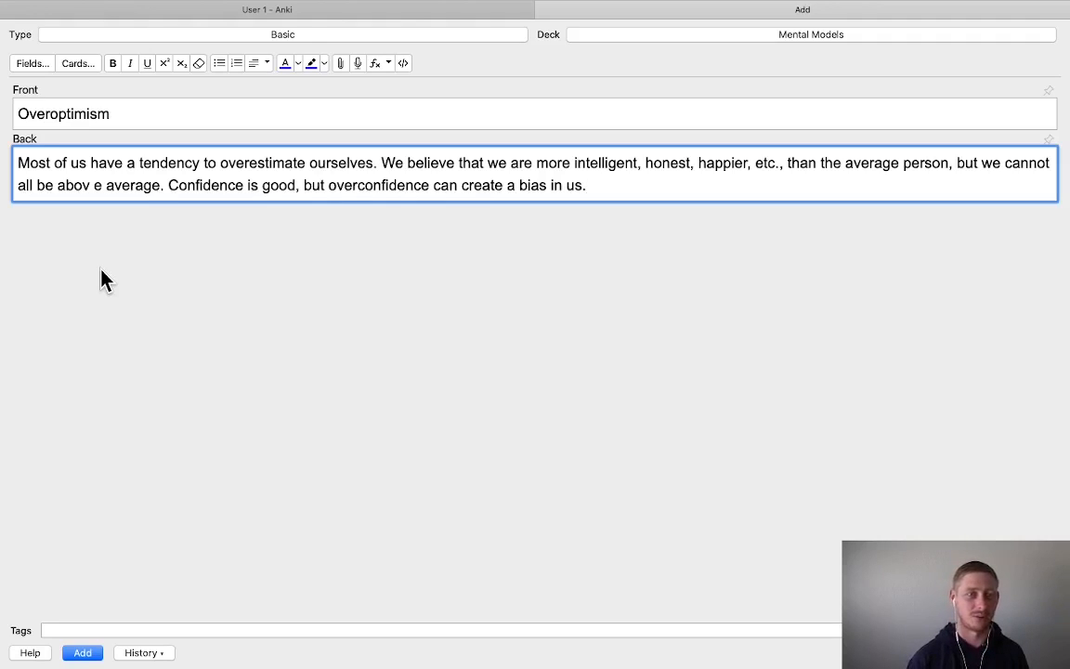
{"action": "left_click", "coordinate": [97, 185]}
{"action": "key", "text": "BackSpace"}
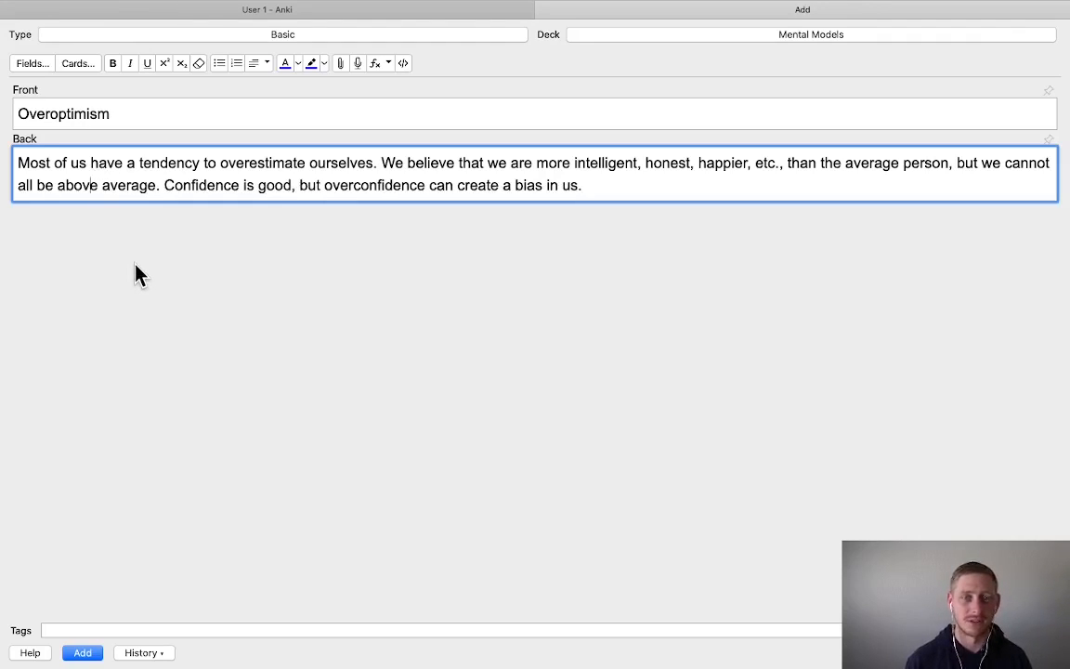
{"action": "left_click", "coordinate": [606, 187]}
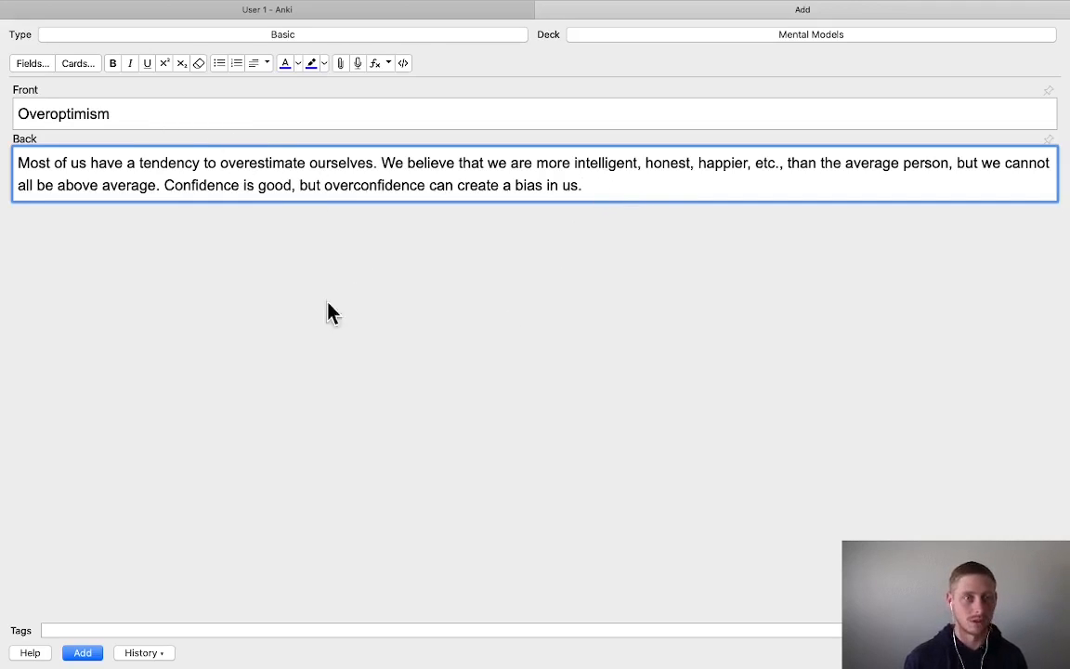
Add the Overoptimism card to the deck and enter "Excessive Self-Regard" as the front of the new card
{"action": "left_click", "coordinate": [84, 653]}
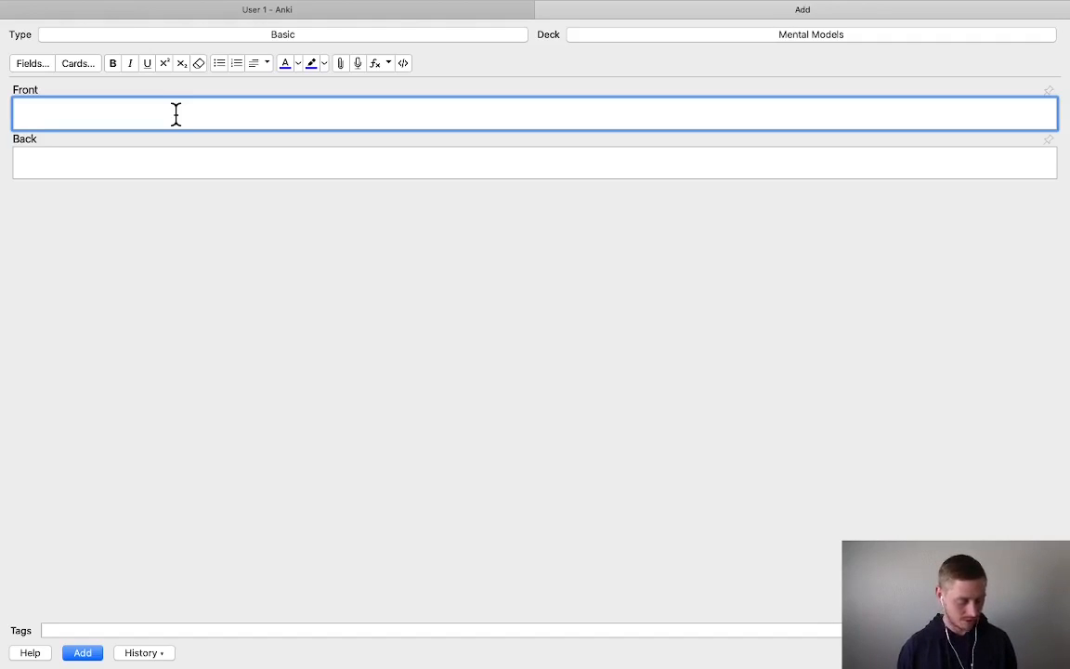
{"action": "type", "text": "Ex"}
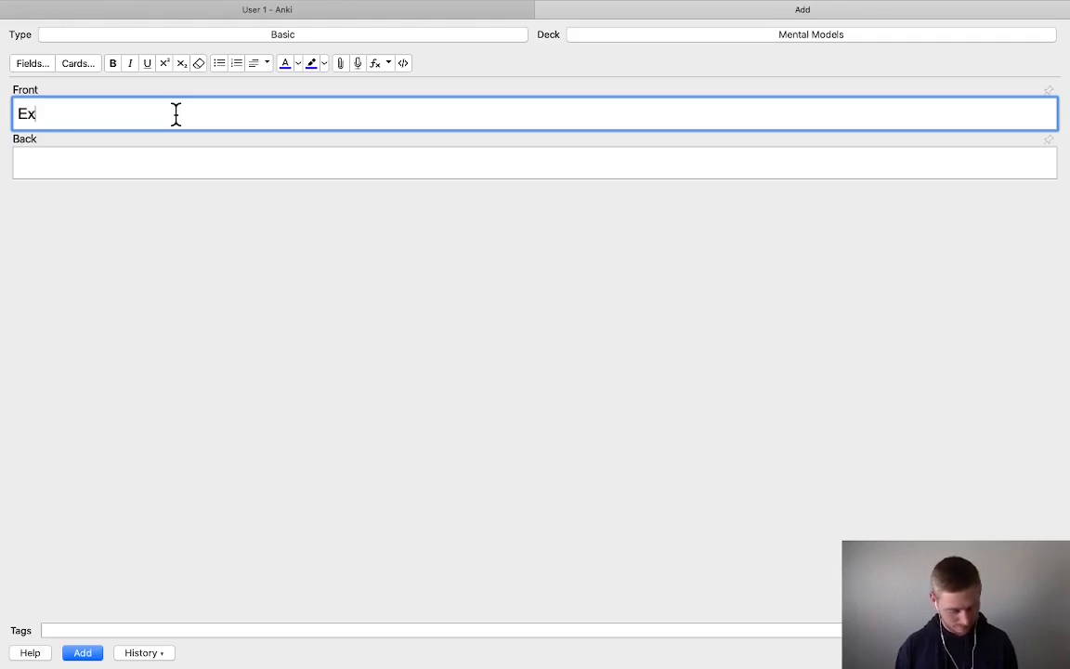
{"action": "type", "text": "cessive Self-Regards"}
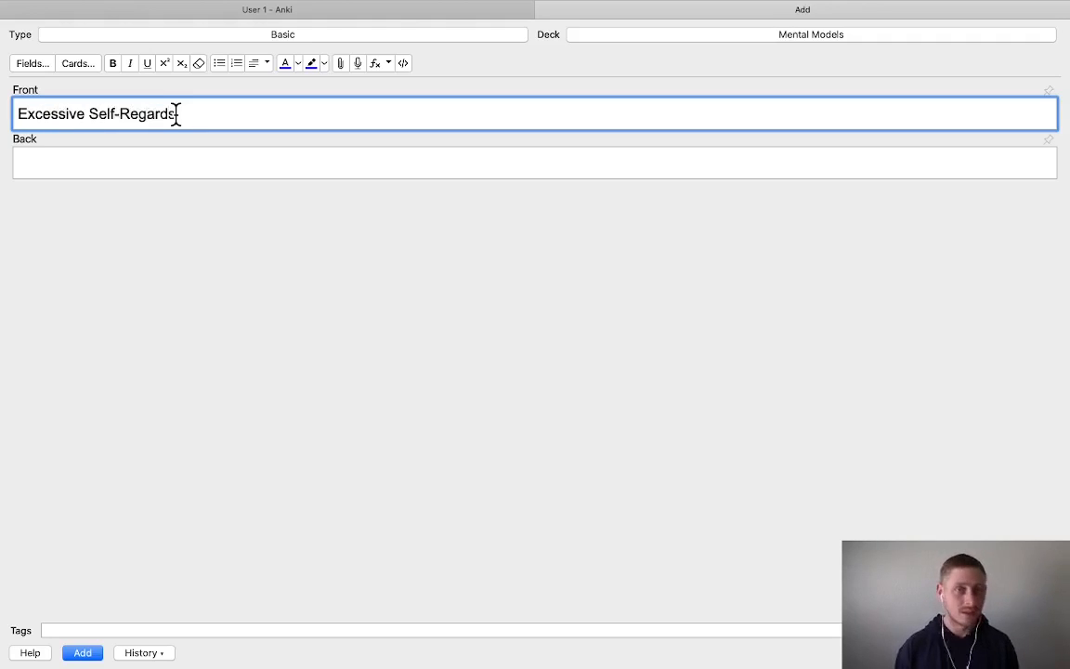
{"action": "key", "text": "BackSpace"}
{"action": "key", "text": "Tab"}
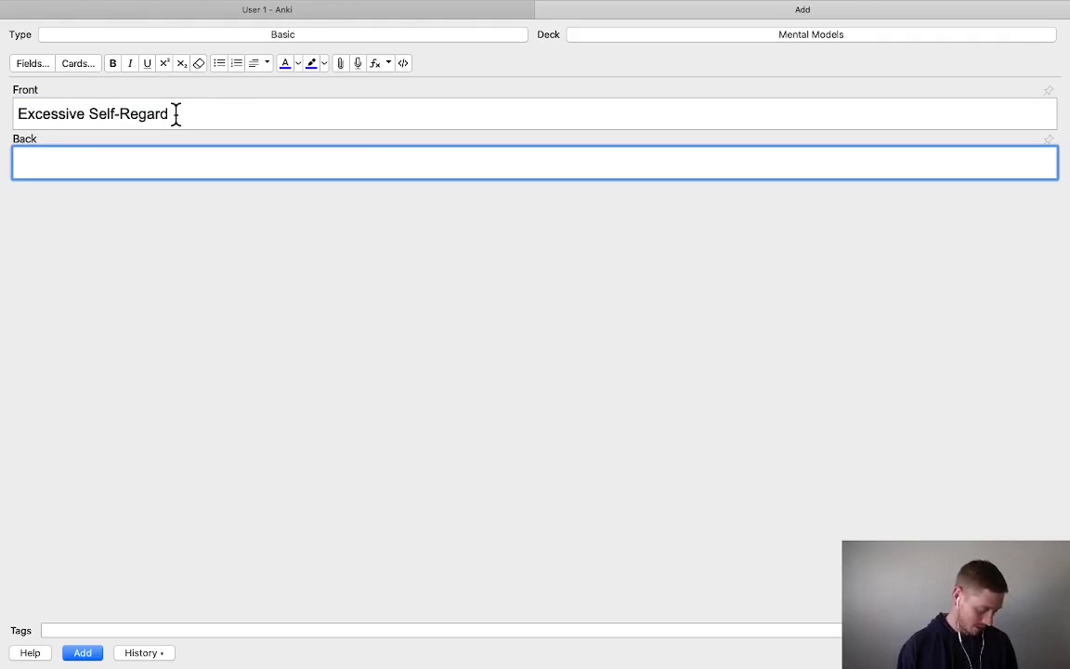
Begin the card's back with "The more we know, the more we understand what we do not know"
{"action": "type", "text": "The more we know,"}
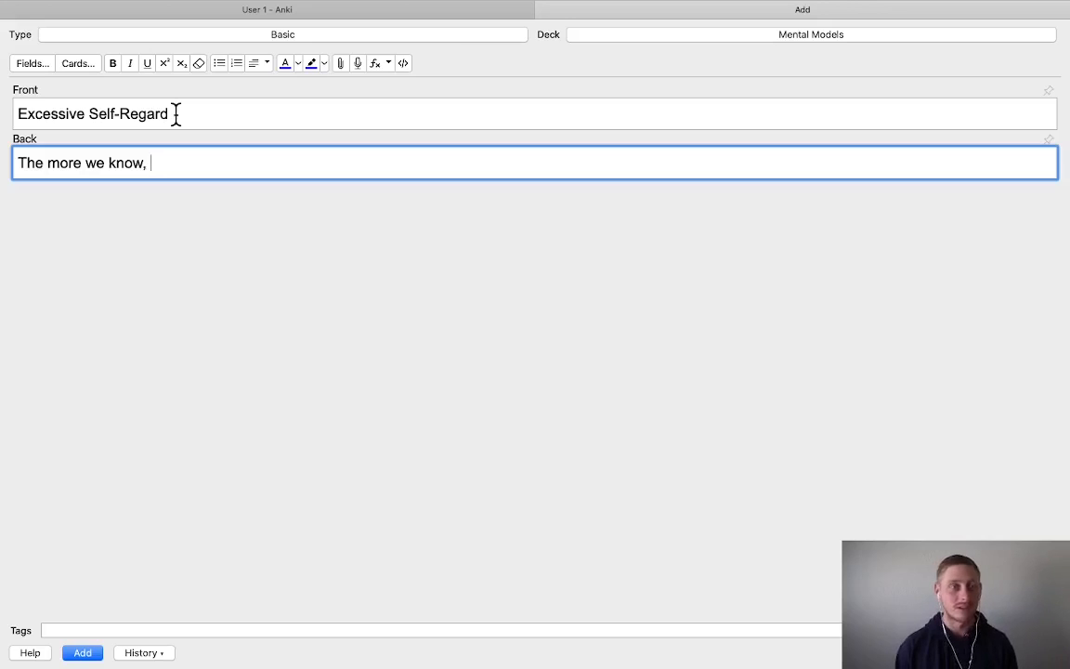
{"action": "type", "text": "t"}
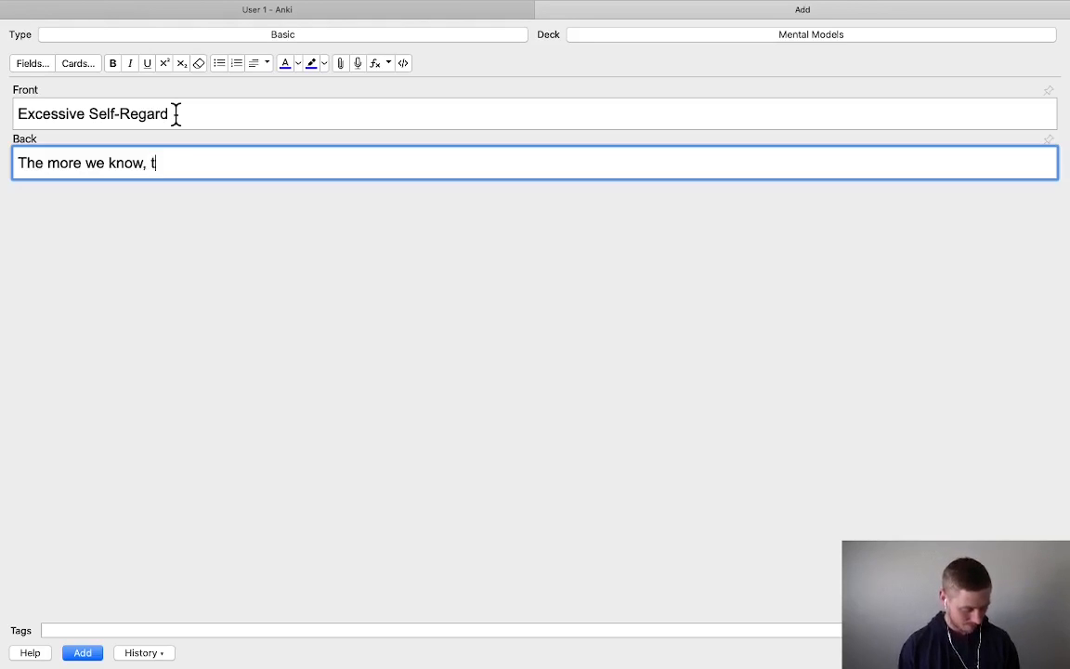
{"action": "type", "text": "he more we understan"}
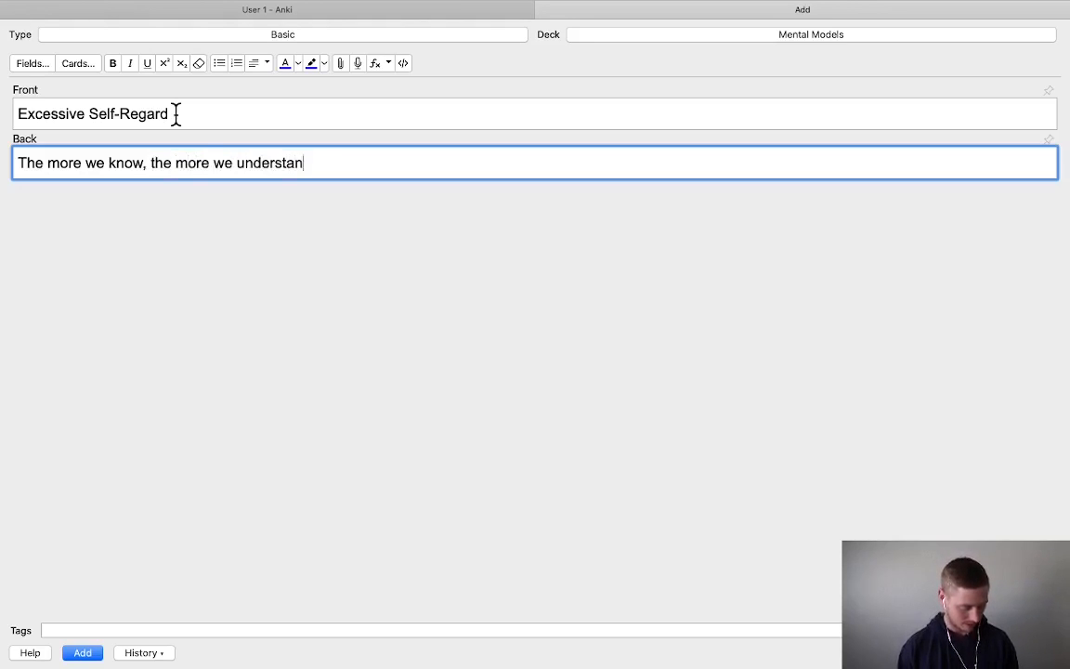
{"action": "type", "text": "d what we do not know"}
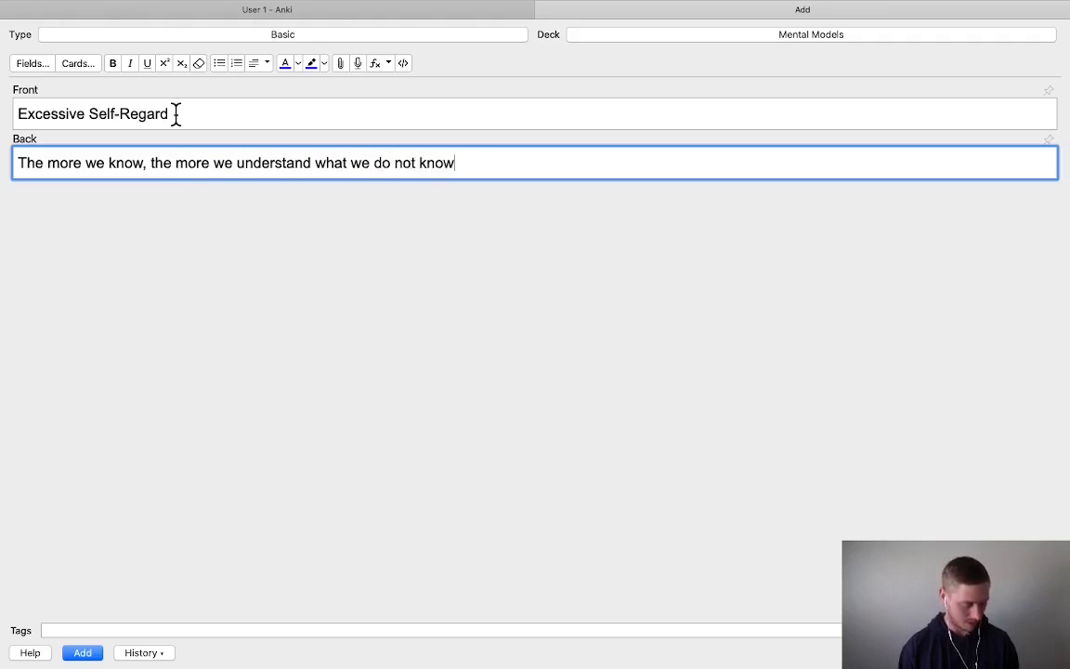
Continue the back text with "We have a tendency to overestimate our ability when we have a little experience or knowledge"
{"action": "type", "text": ". We have a tendenc"}
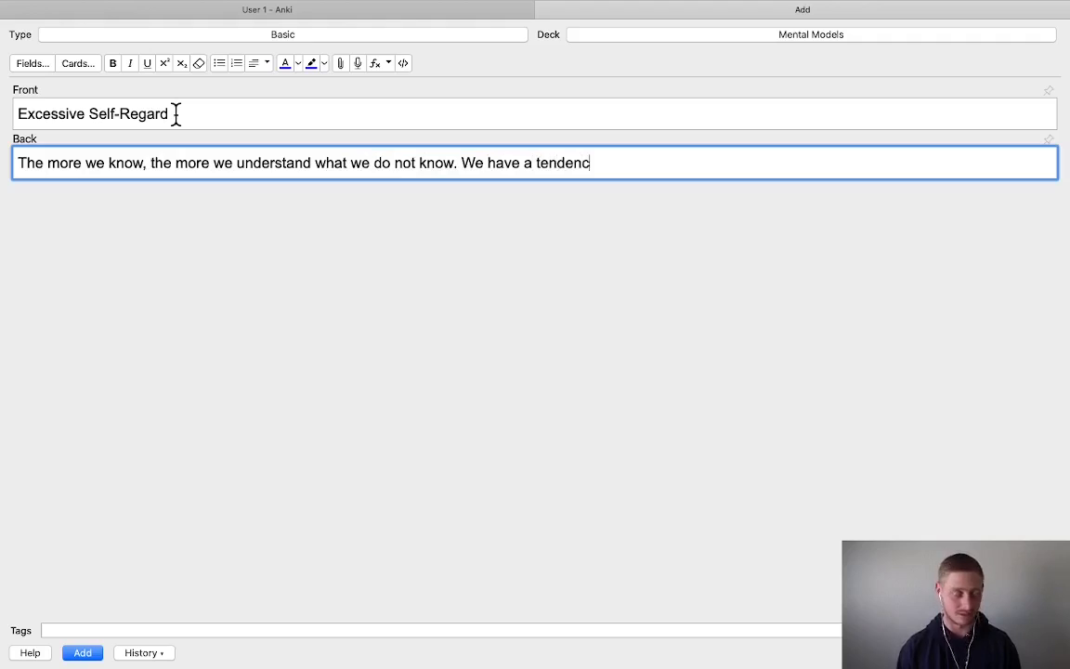
{"action": "type", "text": "y"}
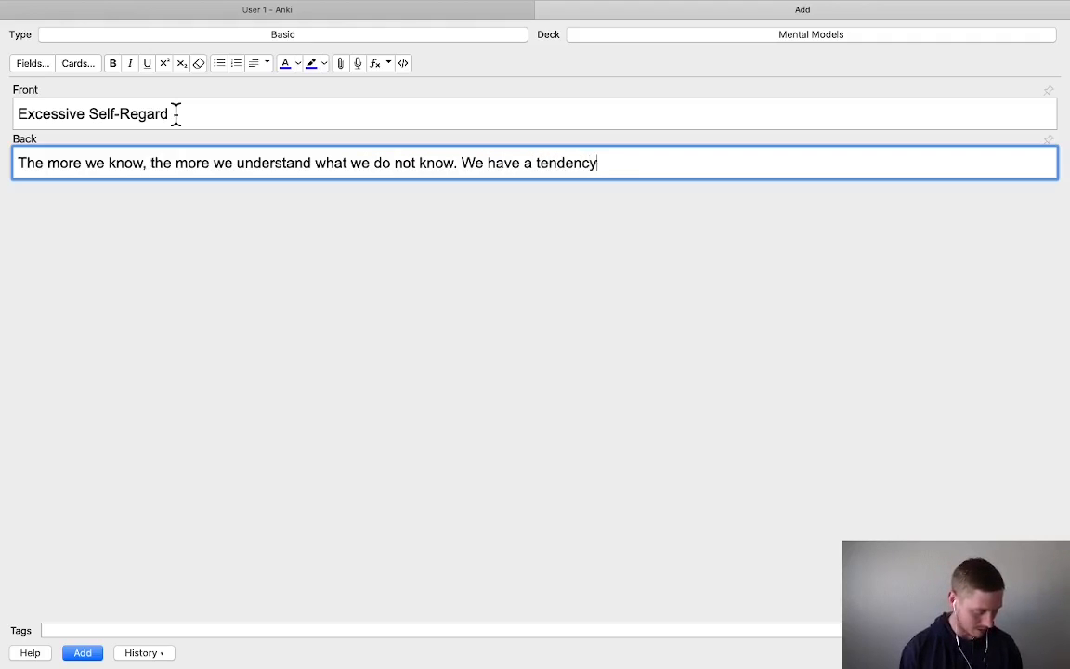
{"action": "type", "text": " to overestimate"}
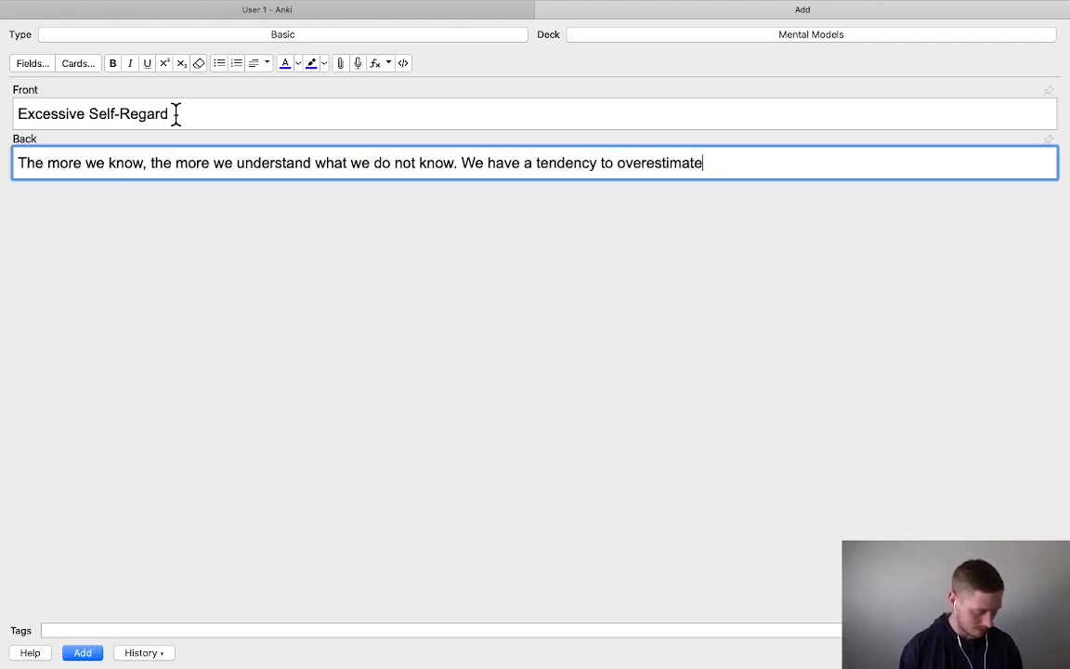
{"action": "type", "text": " our ablit"}
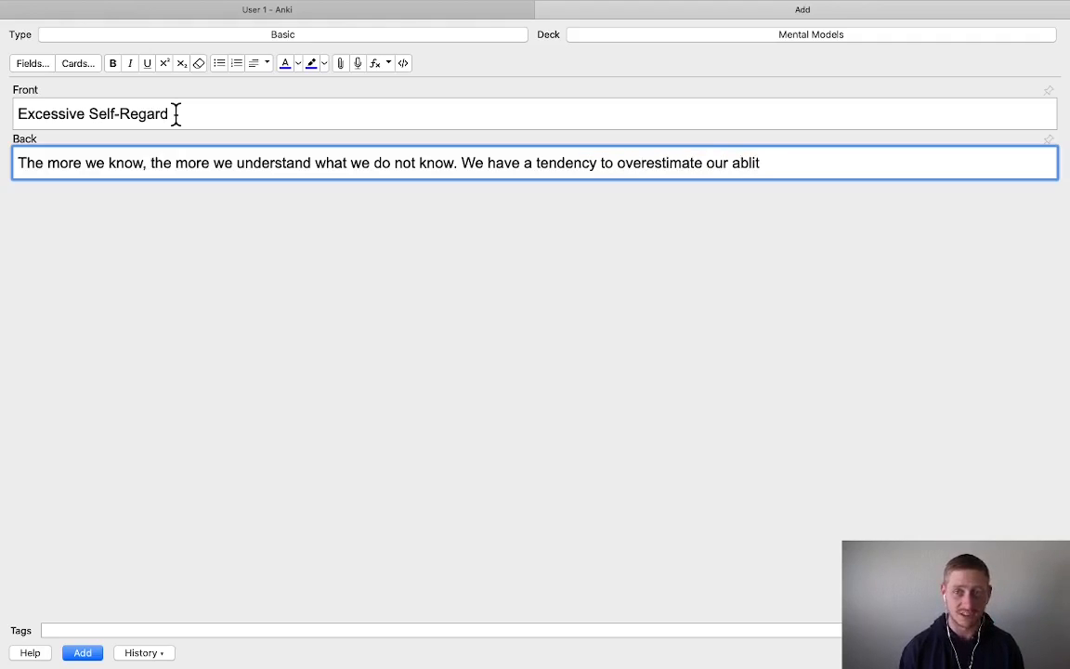
{"action": "key", "text": "BackSpace"}
{"action": "key", "text": "BackSpace"}
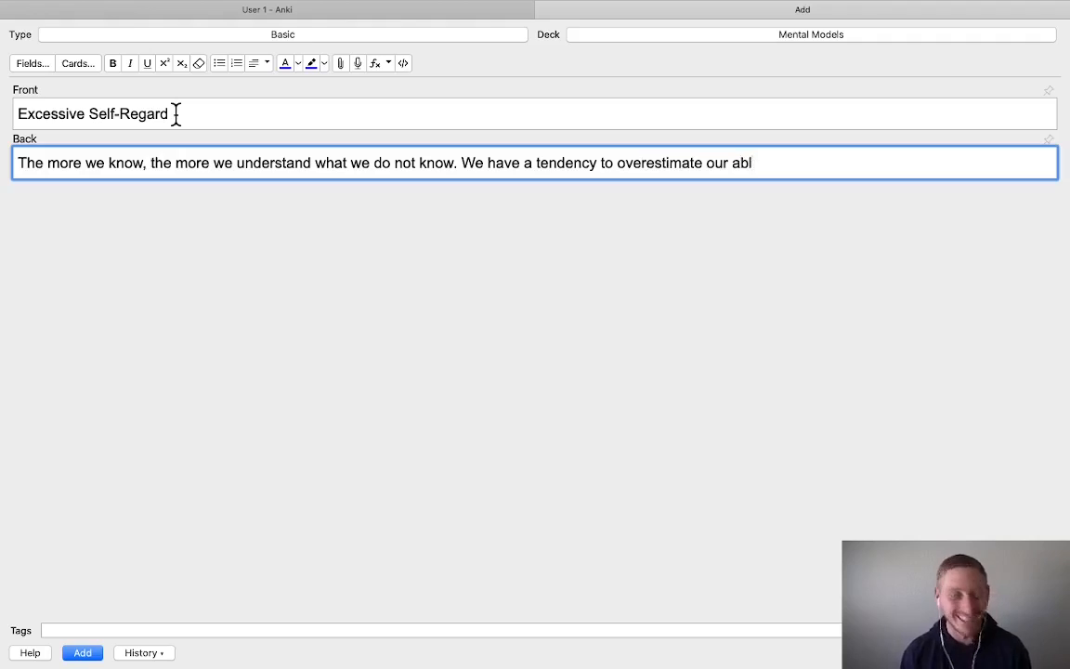
{"action": "key", "text": "BackSpace"}
{"action": "type", "text": "ility"}
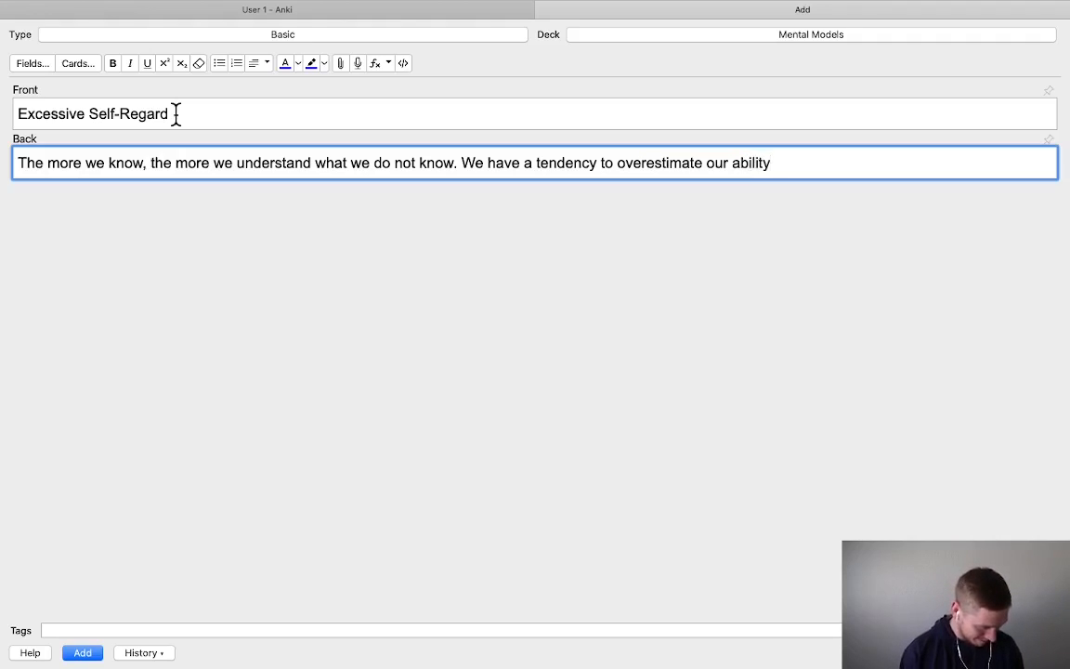
{"action": "type", "text": " when we hav"}
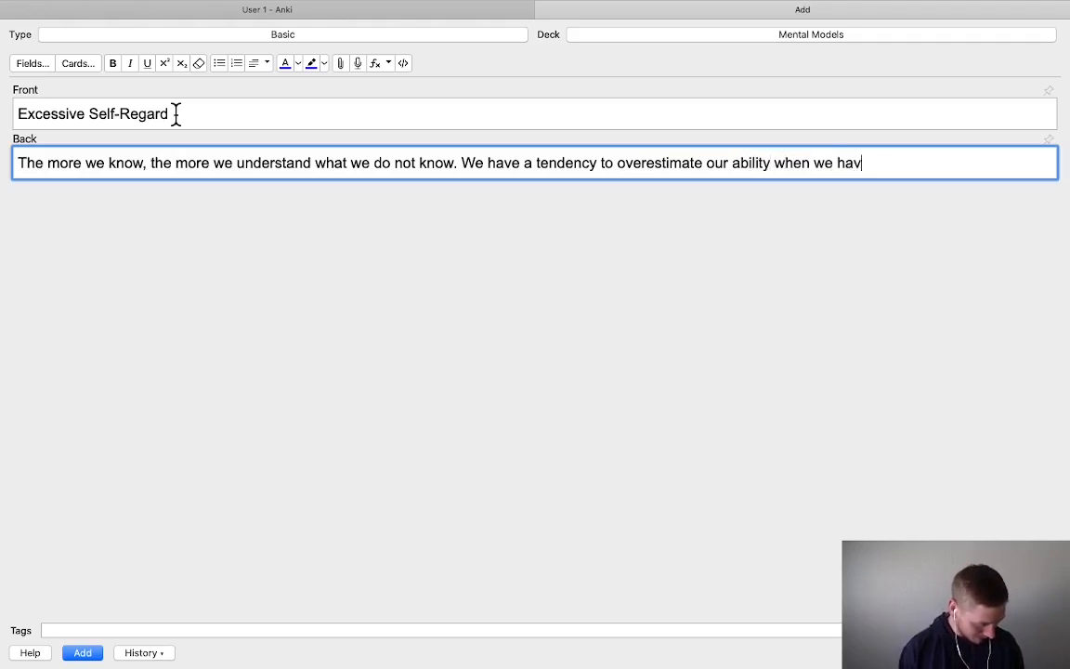
{"action": "type", "text": "e a little e"}
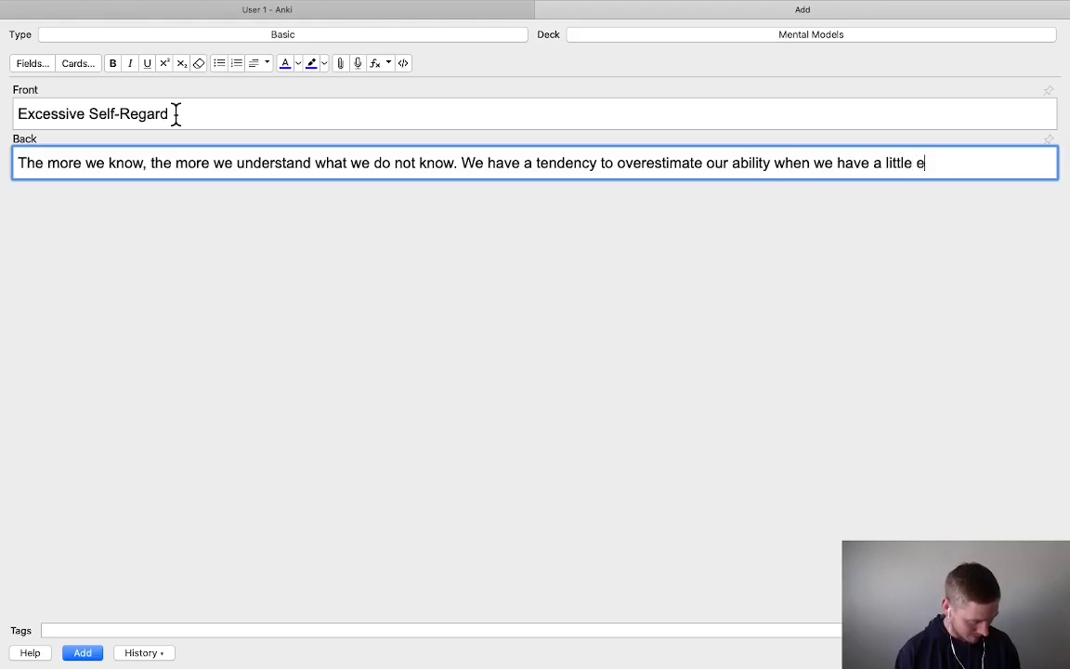
{"action": "type", "text": "xperience or kno"}
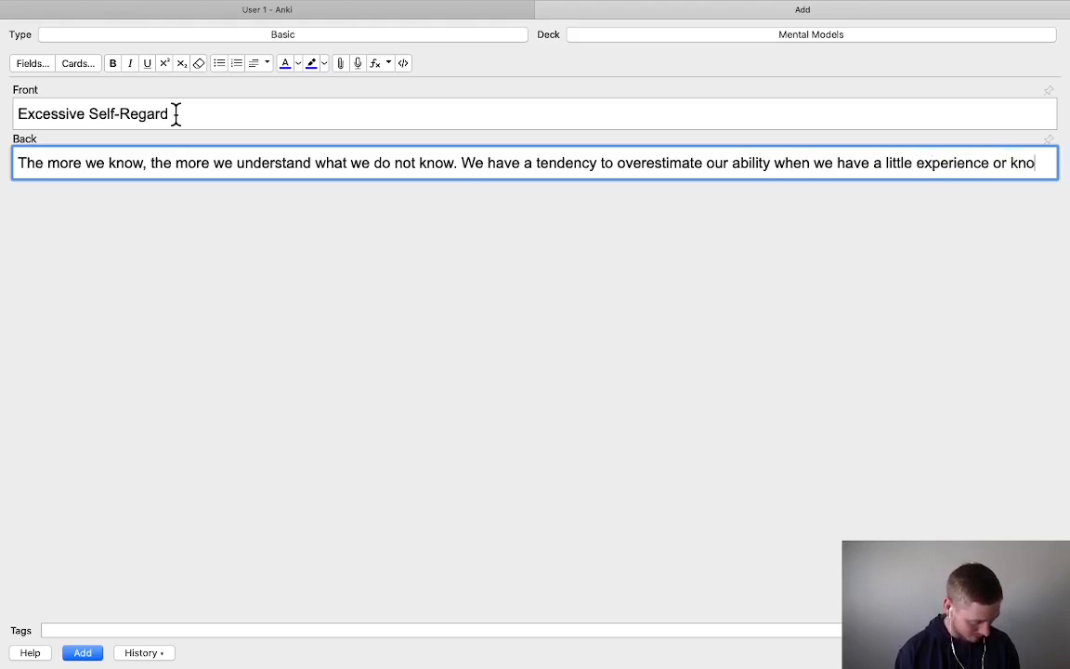
{"action": "type", "text": "wledge"}
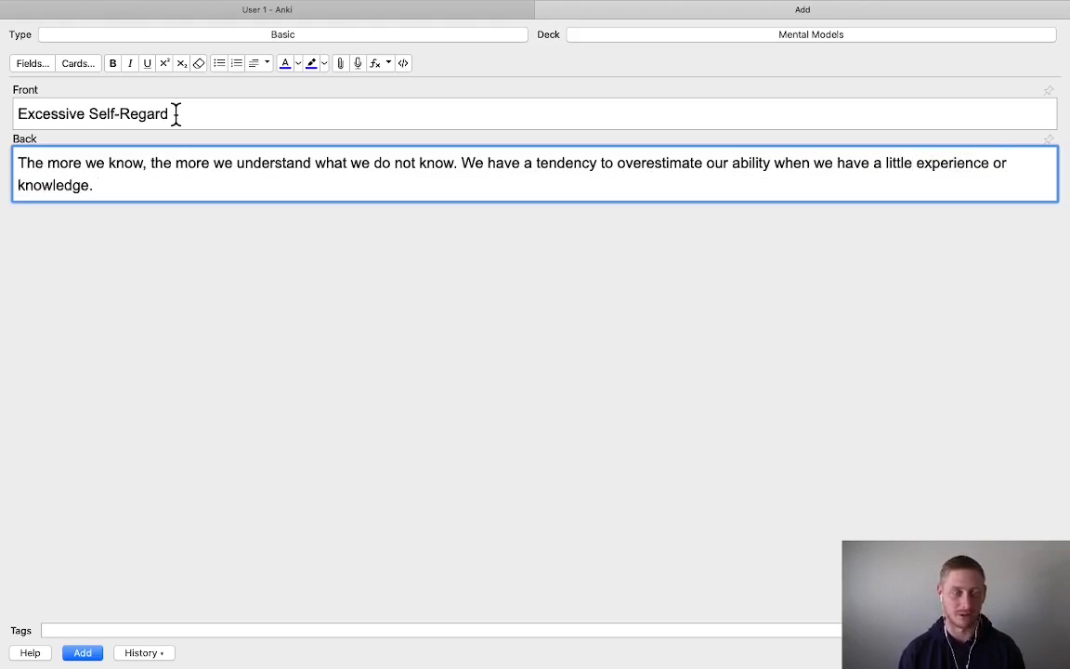
Continue the Excessive Self-Regard back text with a new sentence beginning "This optimism does have benefits"
{"action": "type", "text": ". The"}
{"action": "key", "text": "BackSpace"}
{"action": "key", "text": "BackSpace"}
{"action": "type", "text": "is optimi"}
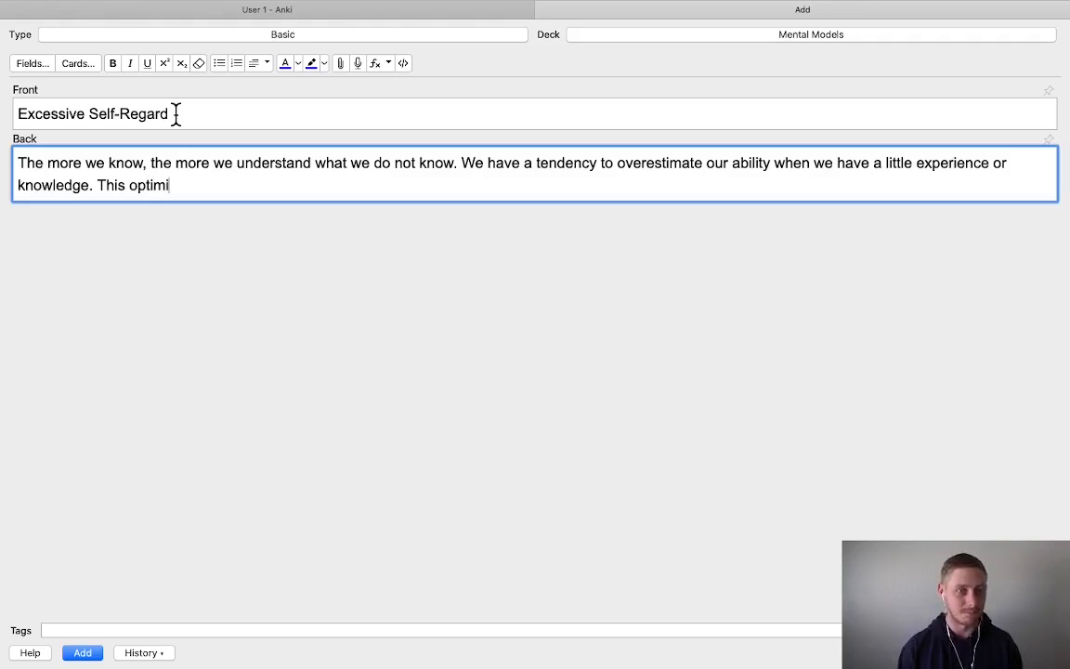
{"action": "type", "text": "sm does have benefirst"}
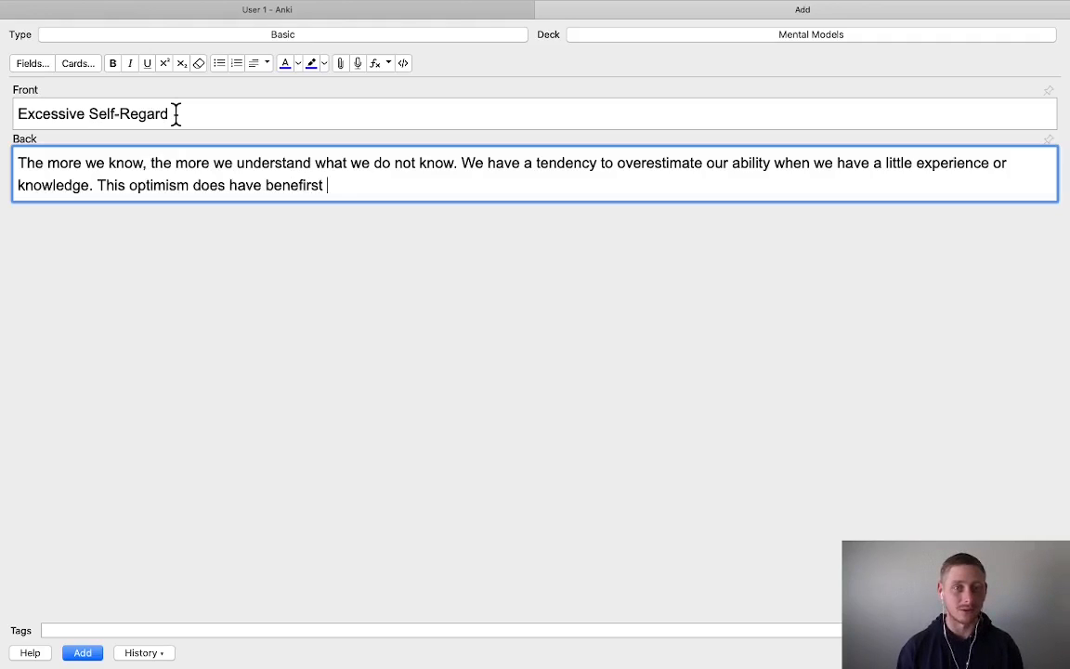
{"action": "key", "text": "BackSpace"}
{"action": "key", "text": "BackSpace"}
{"action": "key", "text": "BackSpace"}
{"action": "key", "text": "BackSpace"}
{"action": "key", "text": "BackSpace"}
{"action": "key", "text": "BackSpace"}
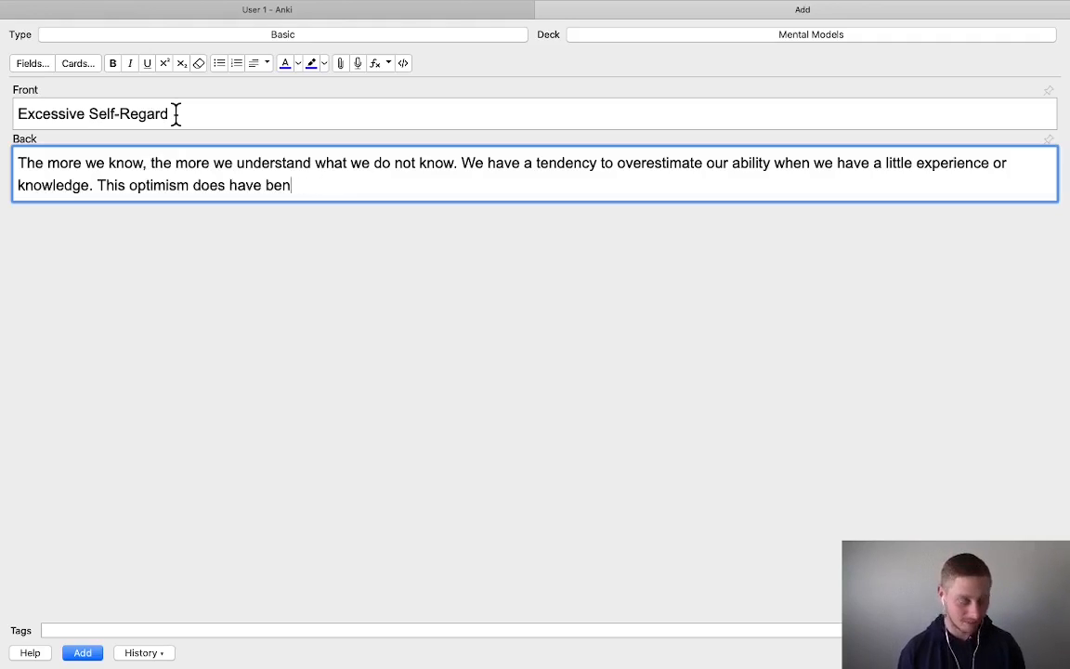
{"action": "type", "text": "efit"}
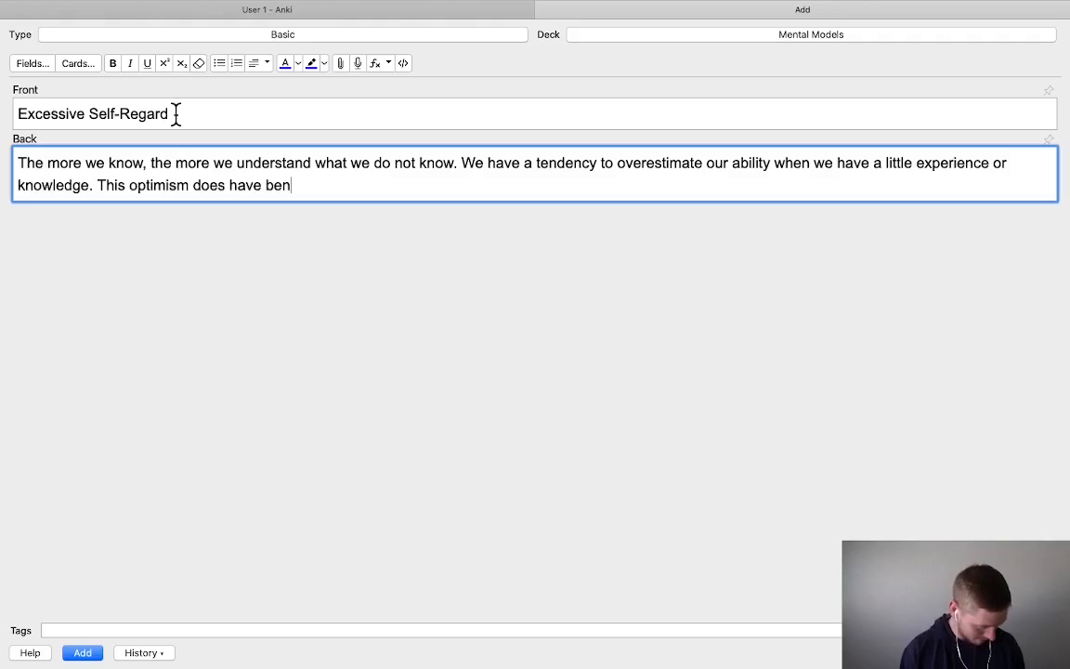
{"action": "key", "text": "BackSpace"}
{"action": "key", "text": "BackSpace"}
{"action": "type", "text": "i"}
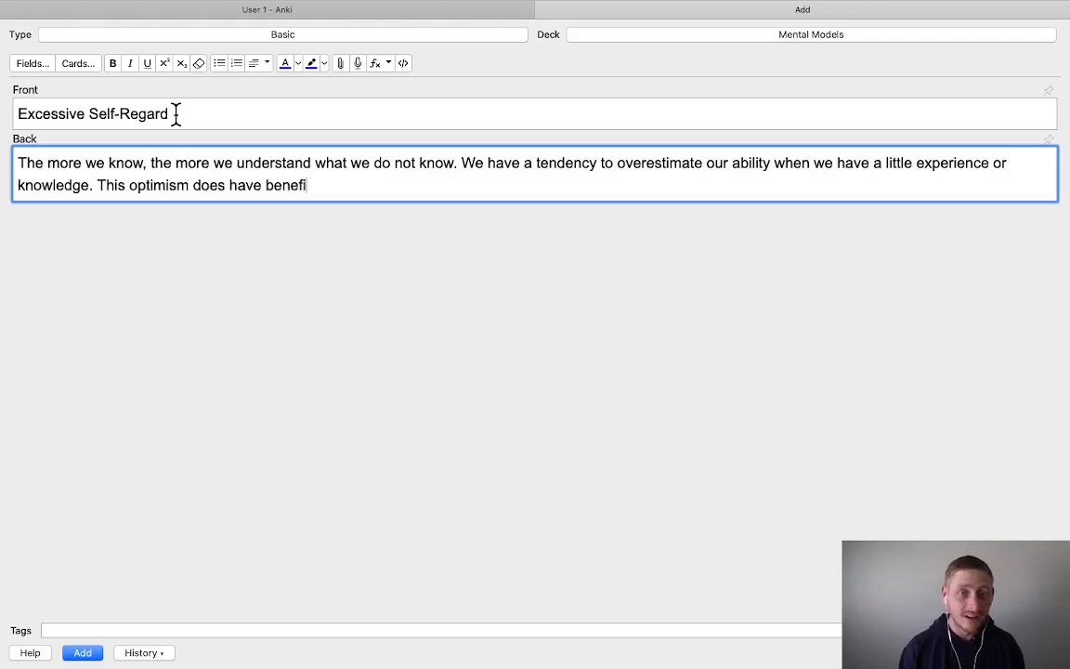
Finish the back's sentence with "and means that we are willing to dive into new things."
{"action": "type", "text": "ts and "}
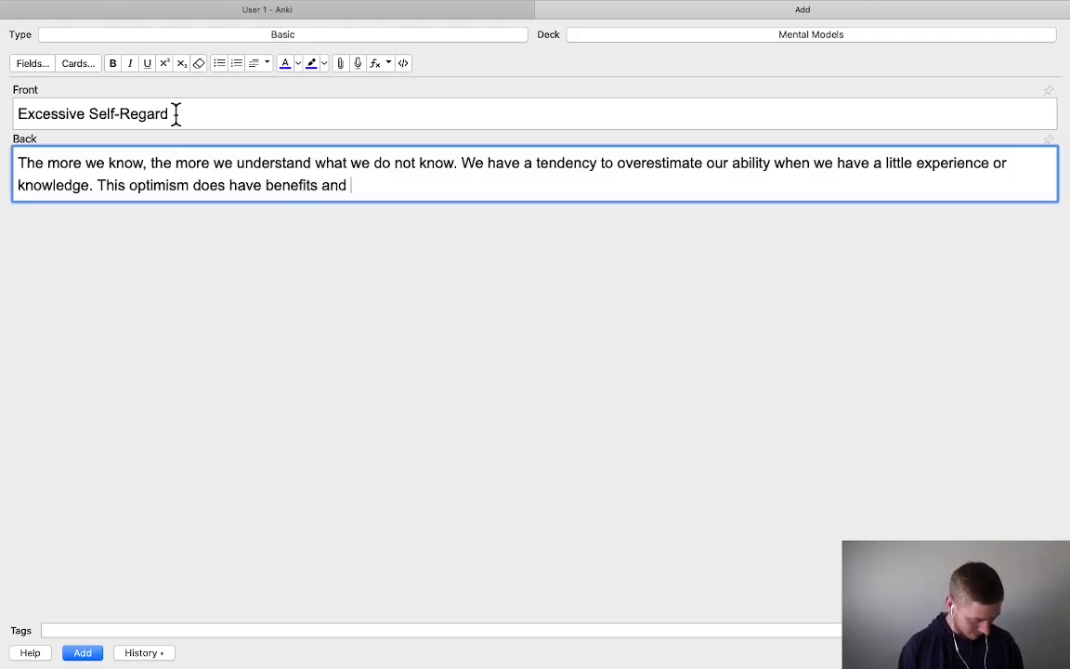
{"action": "type", "text": "means that"}
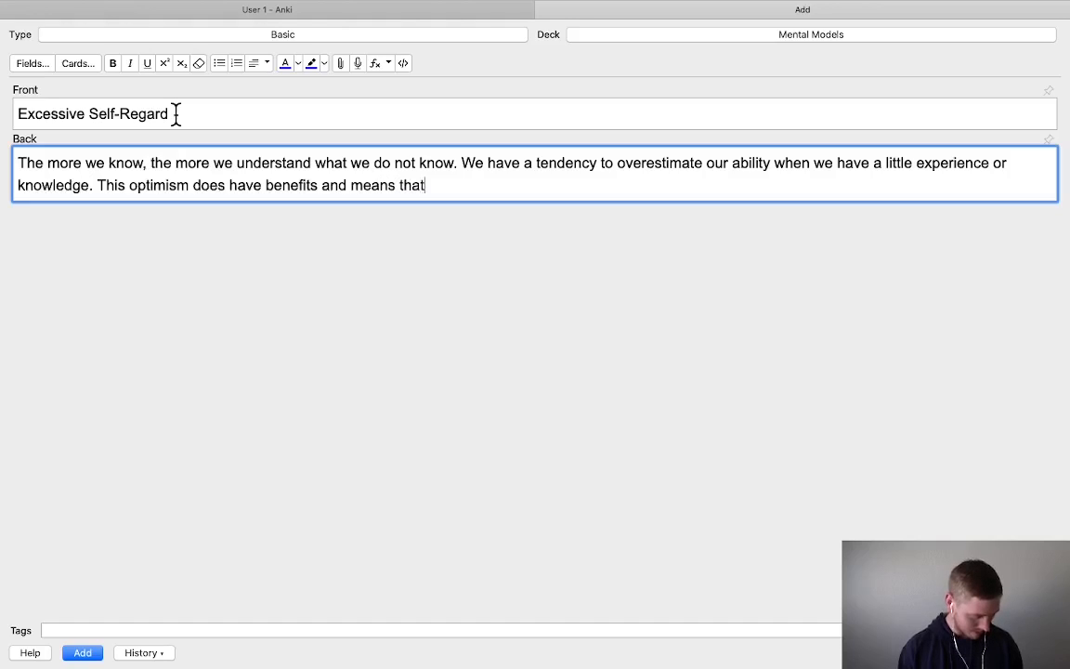
{"action": "type", "text": " we are willing to d"}
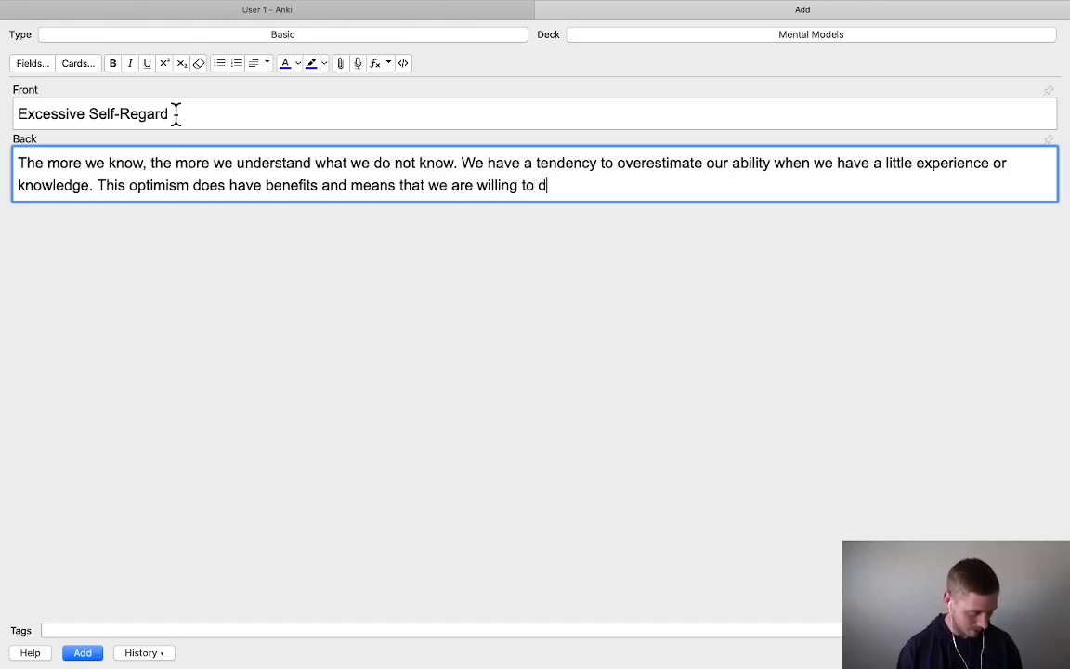
{"action": "type", "text": "ive into new things."}
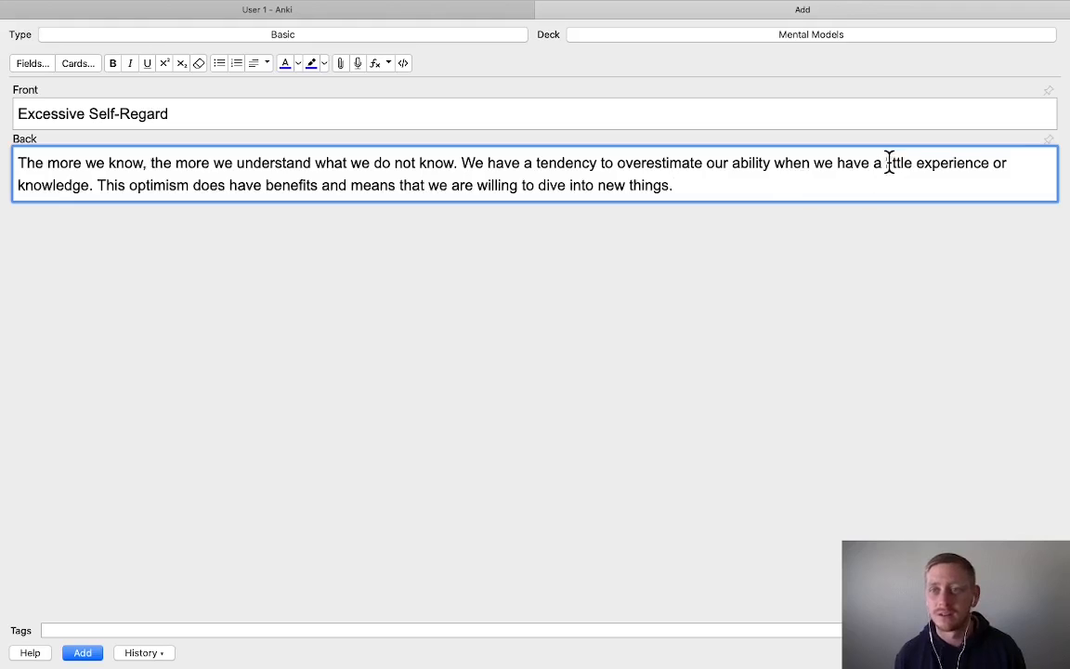
Remove the "a" before "little experience" in the back text and add the Excessive Self-Regard card to the deck
{"action": "key", "text": "BackSpace"}
{"action": "key", "text": "BackSpace"}
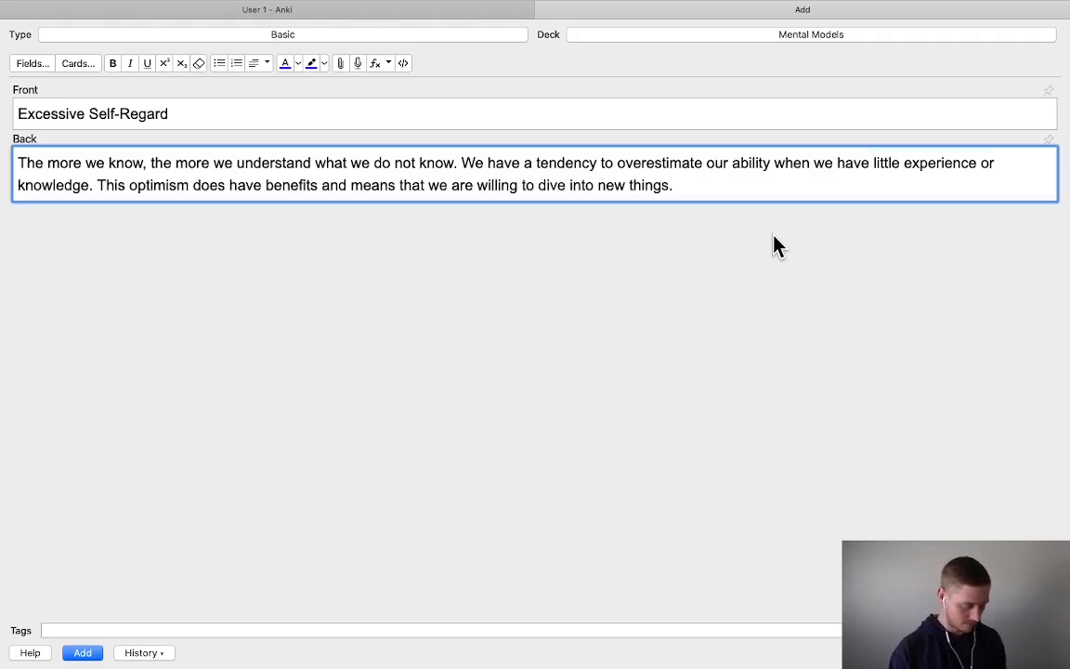
{"action": "mouse_move", "coordinate": [777, 10]}
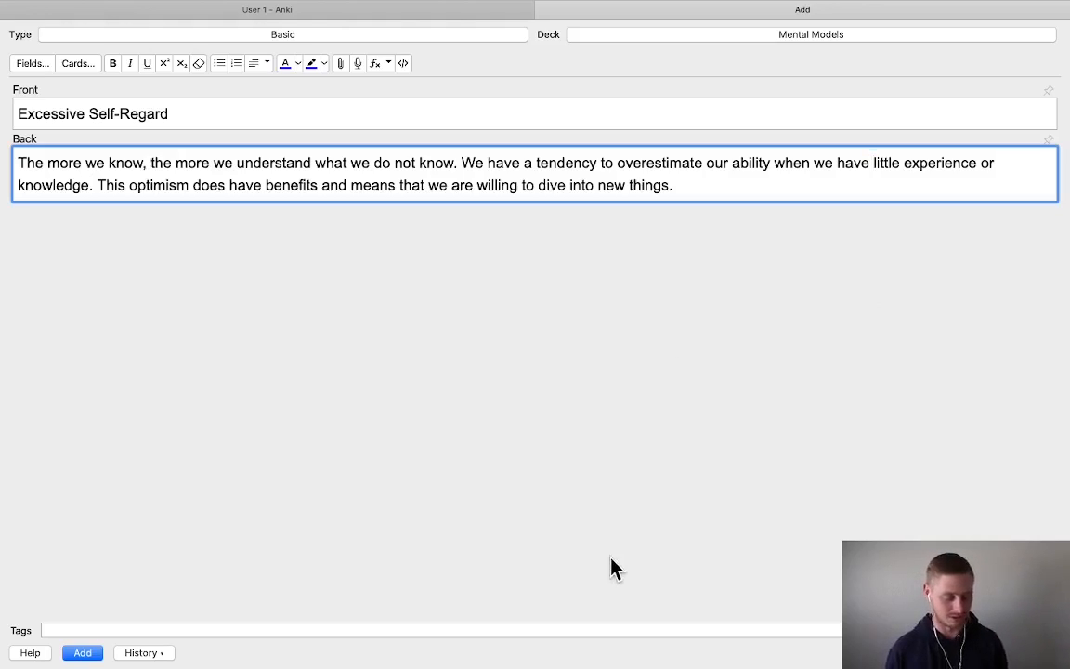
{"action": "left_click", "coordinate": [80, 652]}
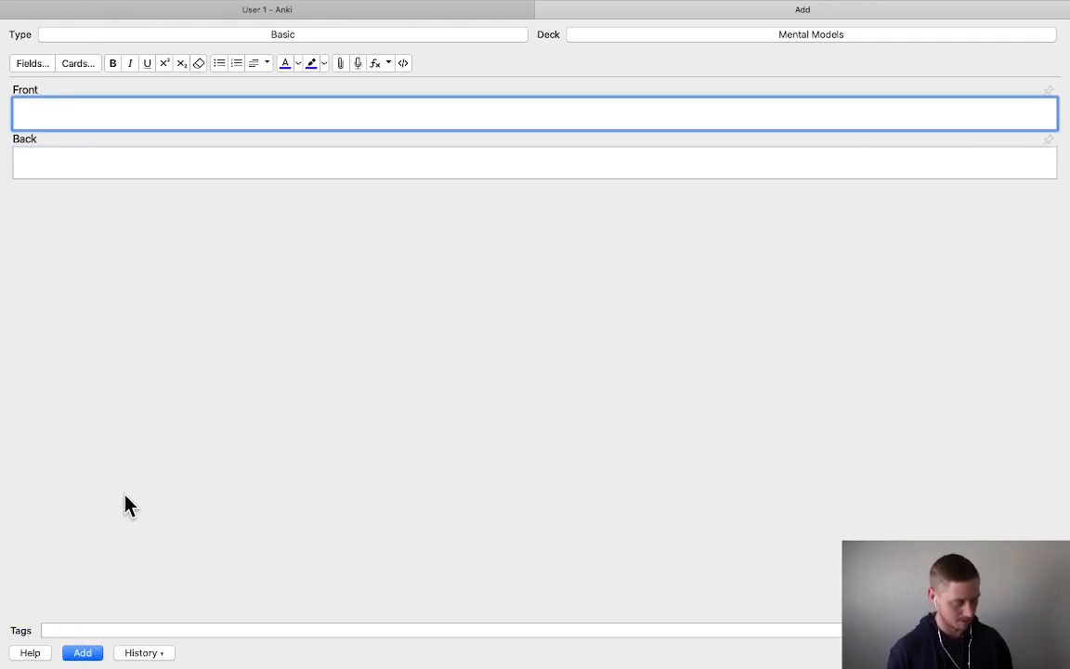
Enter "Influence From Mere Association" as the front of the new card, with every word capitalized
{"action": "type", "text": "Influence from Mere Associati"}
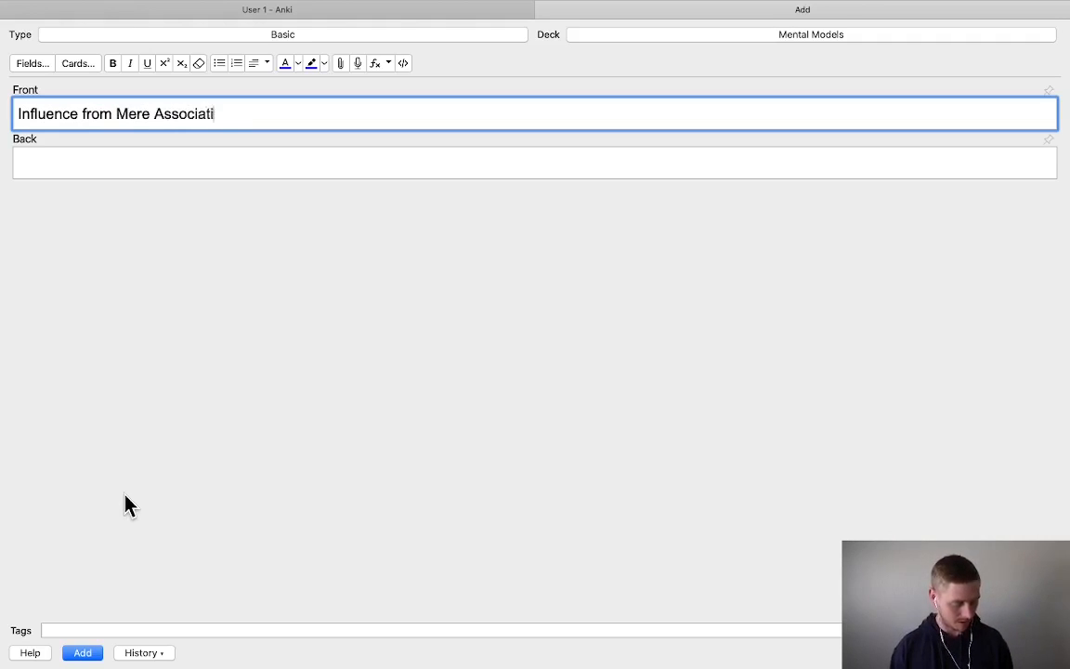
{"action": "type", "text": "on"}
{"action": "key", "text": "super+Left"}
{"action": "key", "text": "Right"}
{"action": "key", "text": "Right"}
{"action": "key", "text": "Right"}
{"action": "key", "text": "Right"}
{"action": "key", "text": "Right"}
{"action": "key", "text": "Right"}
{"action": "key", "text": "Right"}
{"action": "key", "text": "Right"}
{"action": "key", "text": "Right"}
{"action": "key", "text": "Right"}
{"action": "key", "text": "Delete"}
{"action": "type", "text": "F"}
{"action": "key", "text": "Tab"}
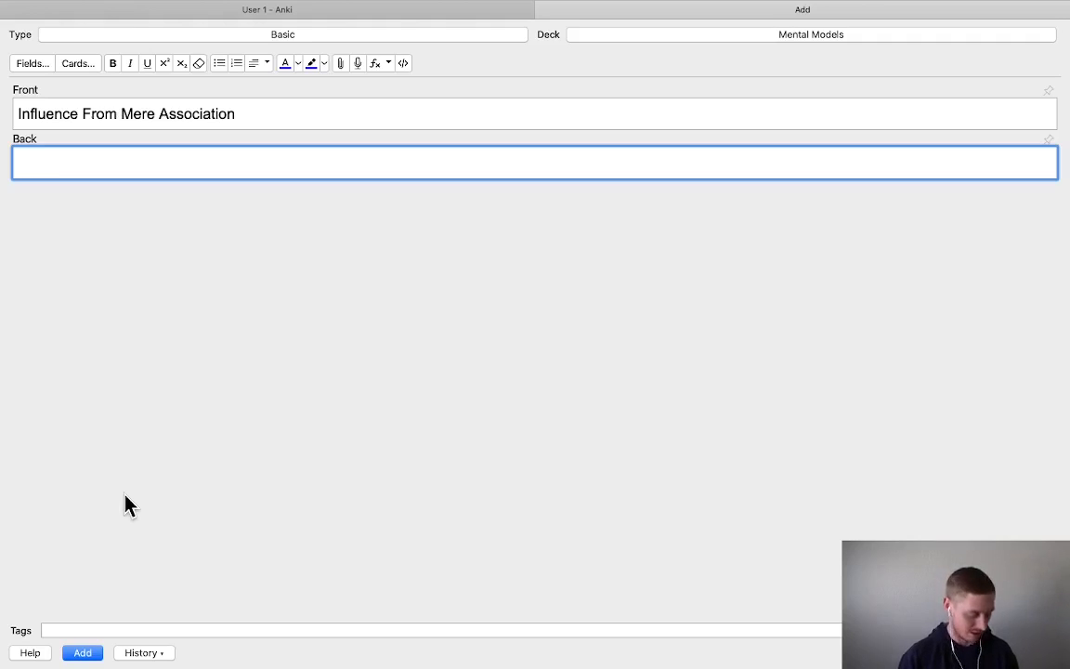
Begin the card's back with "A conditioned reflex where a response is triggered by an association. You may have"
{"action": "type", "text": "A conditioned reflex "}
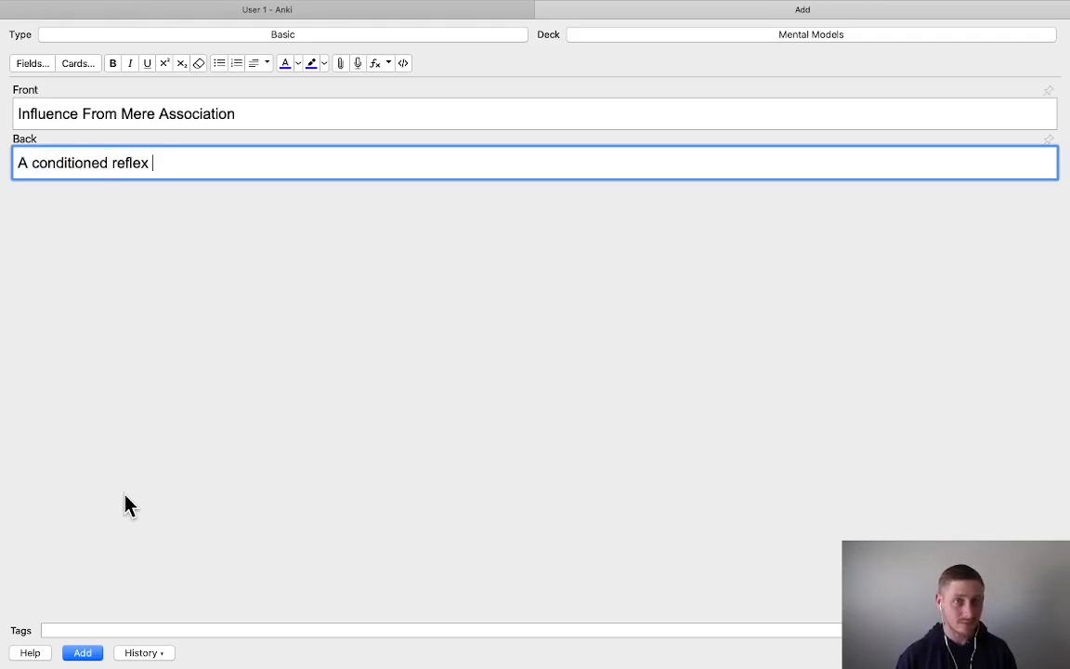
{"action": "type", "text": "where a resp"}
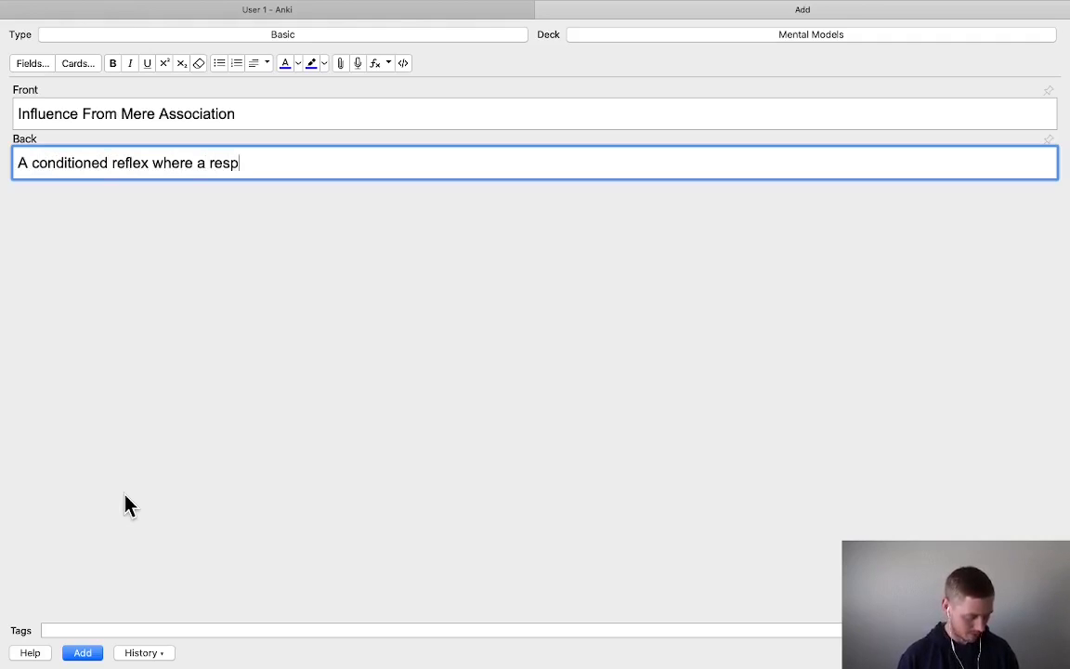
{"action": "type", "text": "onse is triggere"}
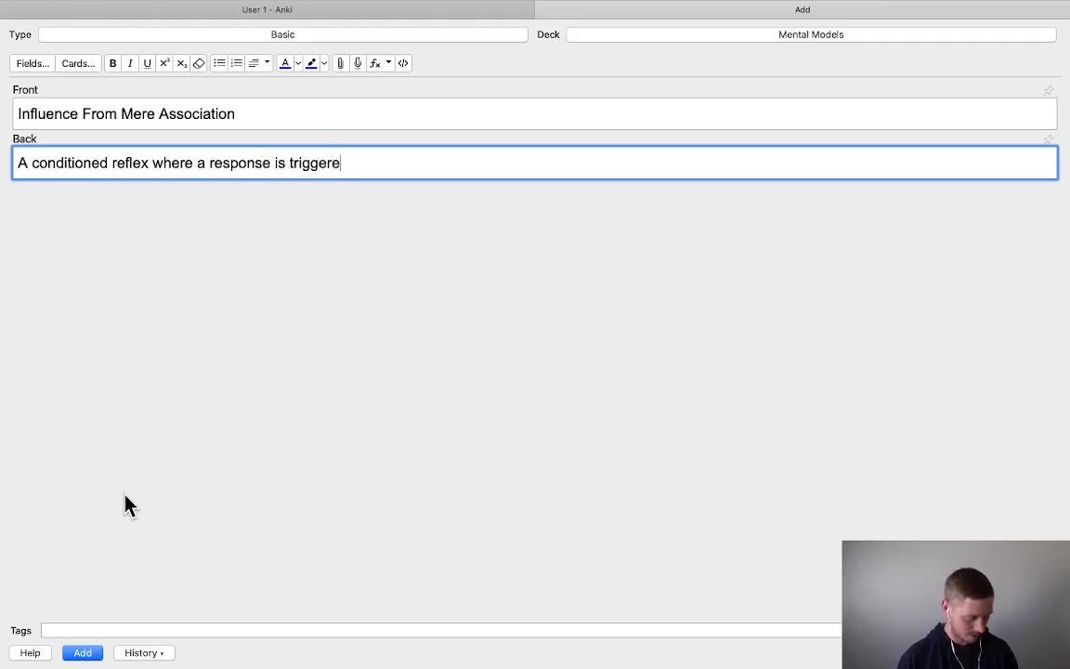
{"action": "type", "text": "d by an associ"}
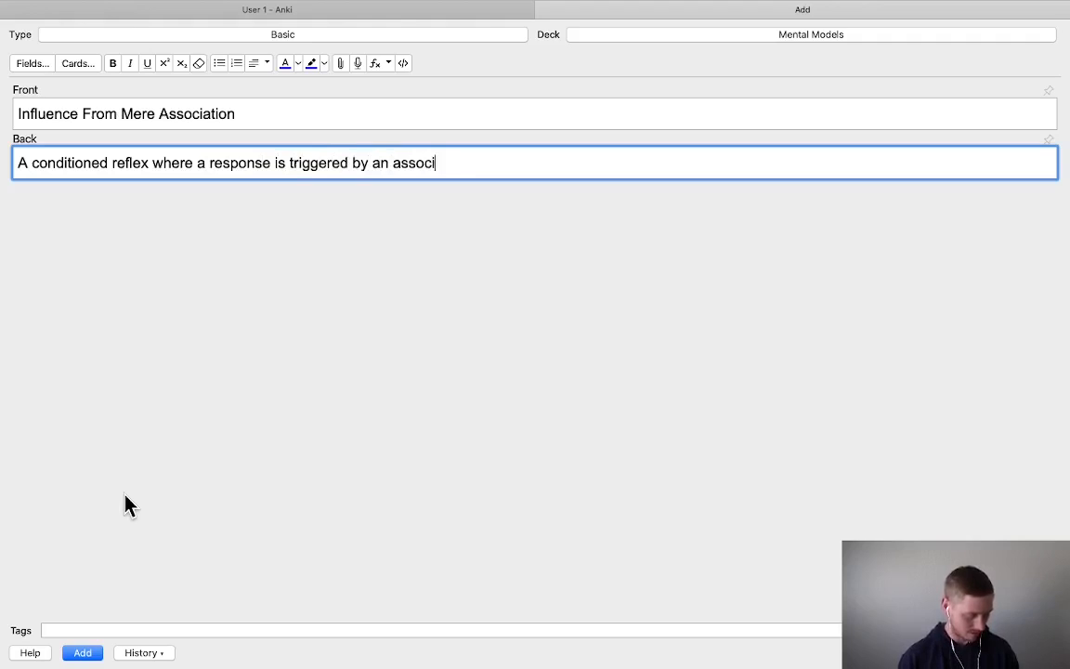
{"action": "type", "text": "ation. You may have exper"}
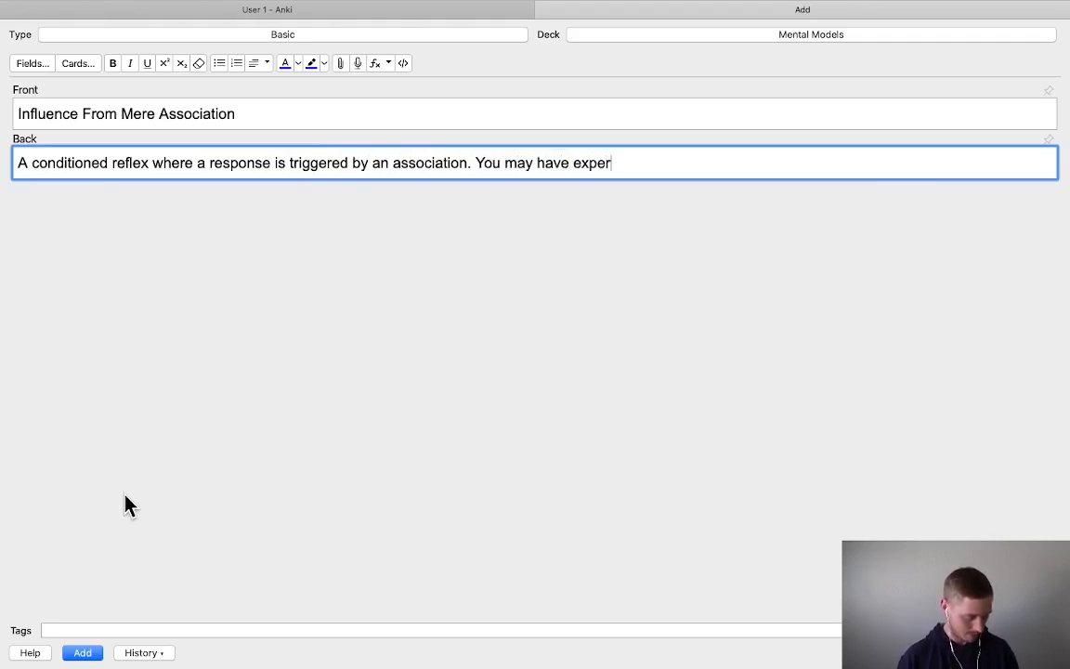
Continue the back's second sentence with experiences "where spending more has resulted in higher quality goods, so you"
{"action": "type", "text": "ineces where sep"}
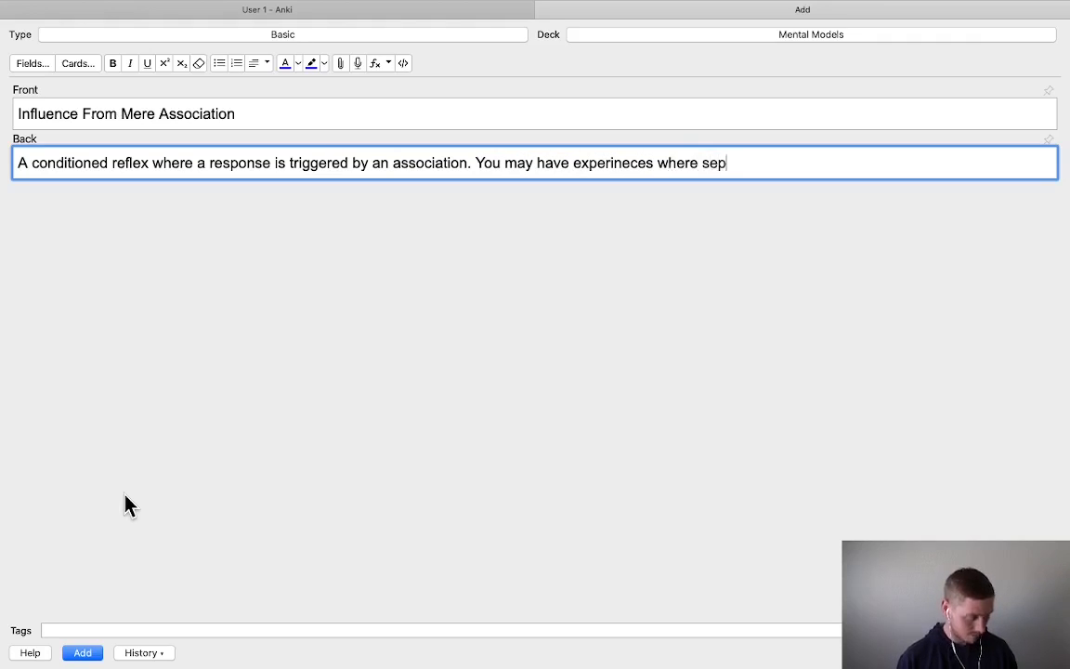
{"action": "key", "text": "BackSpace"}
{"action": "key", "text": "BackSpace"}
{"action": "type", "text": "pendings"}
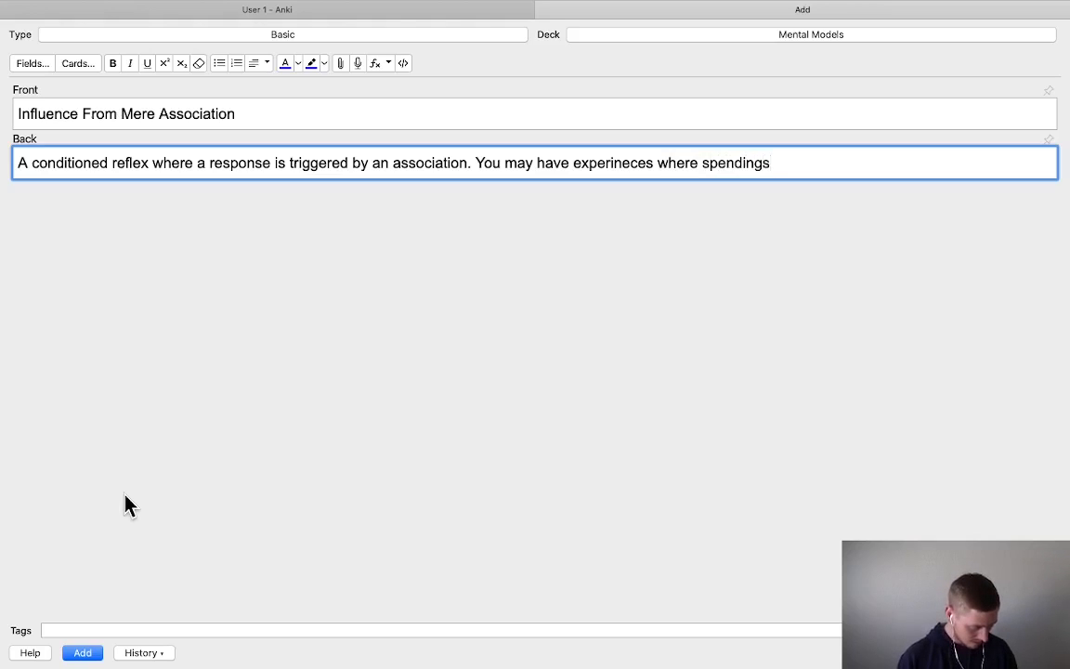
{"action": "key", "text": "BackSpace"}
{"action": "type", "text": "more "}
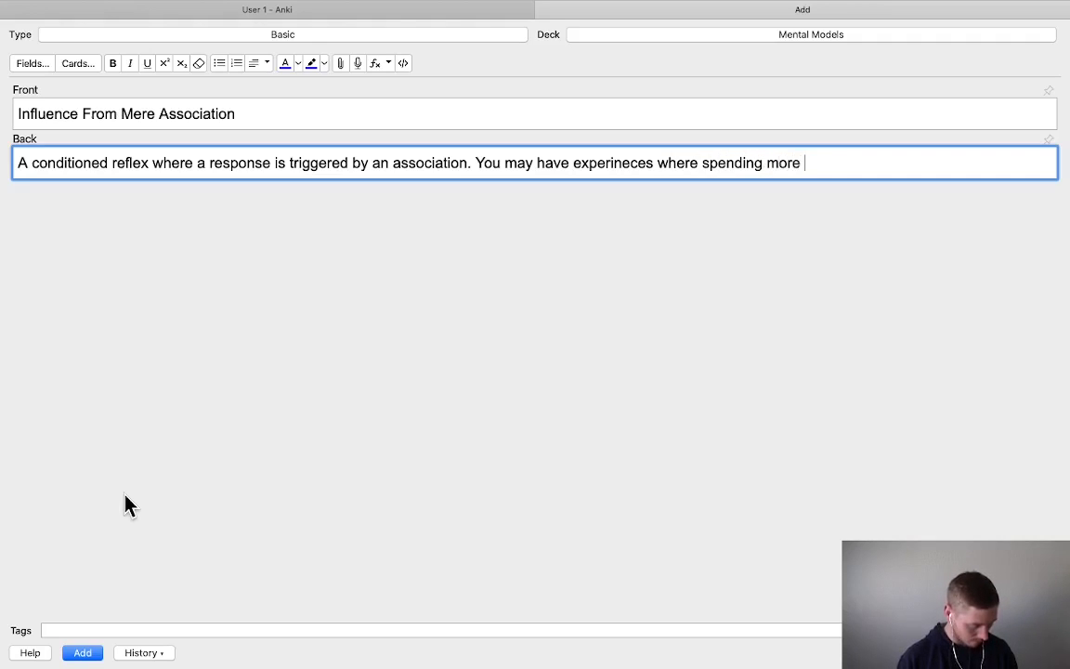
{"action": "type", "text": "has resulted in h"}
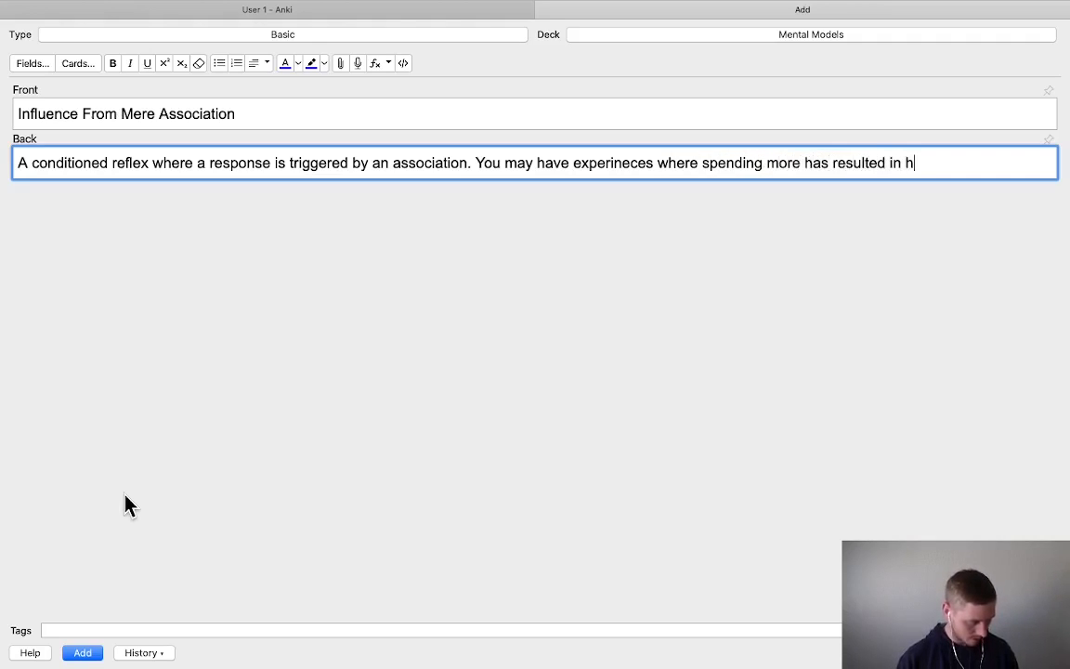
{"action": "type", "text": "igher quality "}
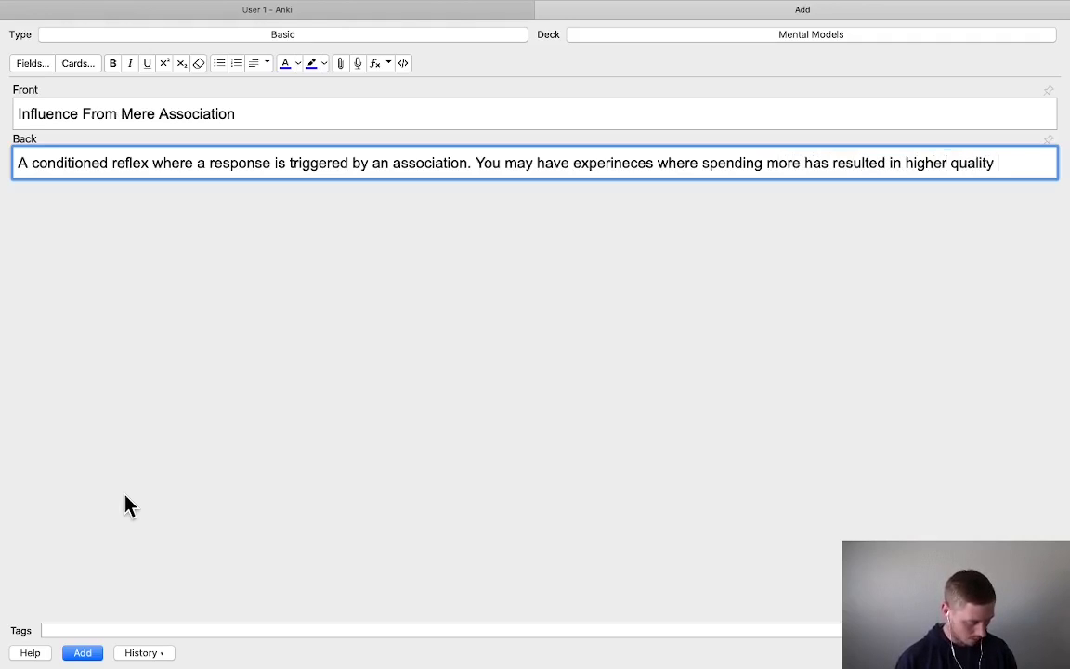
{"action": "type", "text": "goods, so you s"}
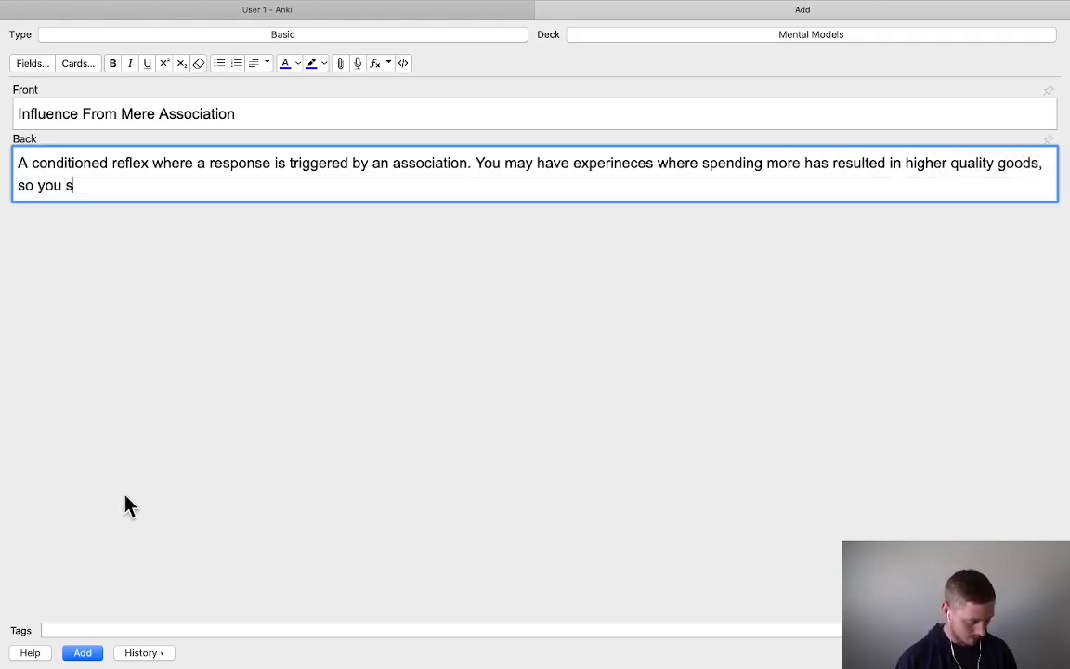
Complete the back's second sentence with "seek out more expensive goods."
{"action": "type", "text": "eek out more e"}
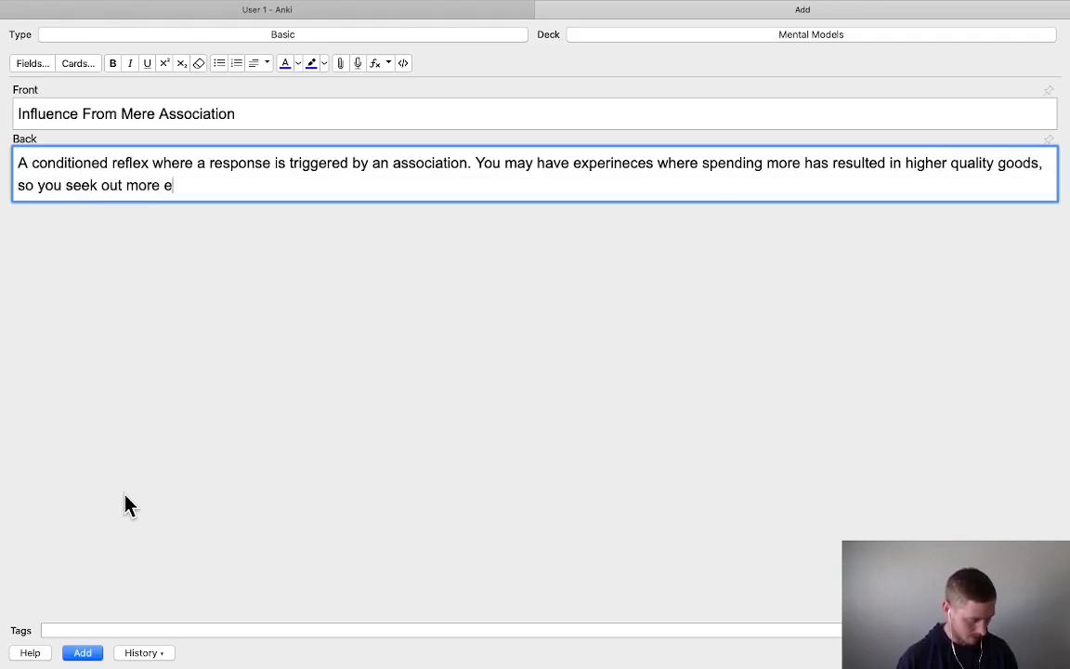
{"action": "type", "text": "xpensive "}
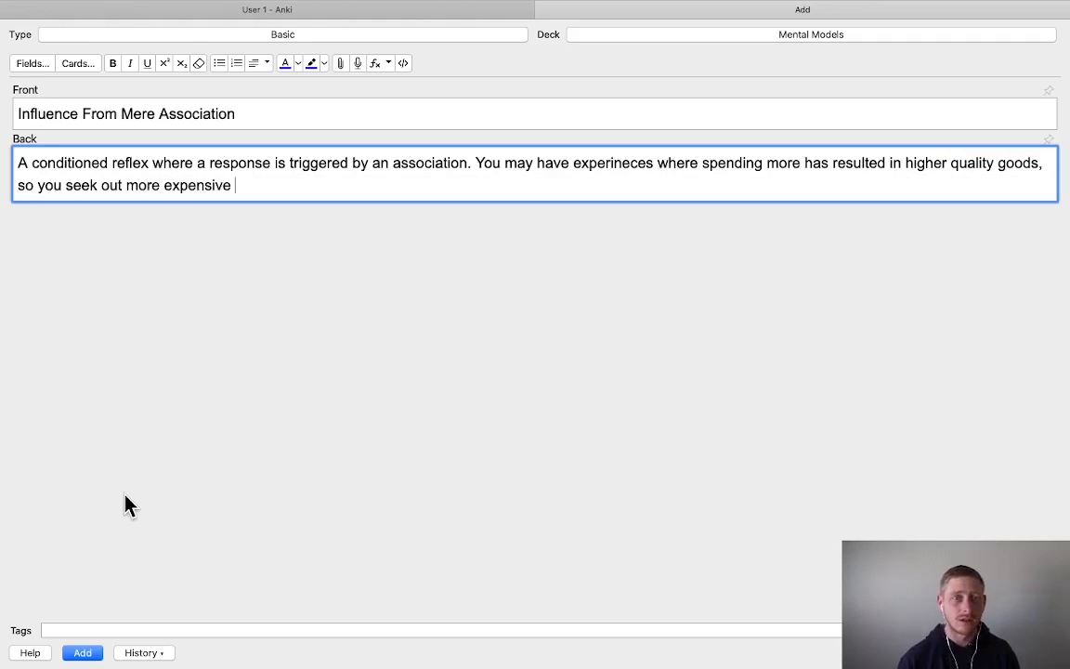
{"action": "type", "text": "goods"}
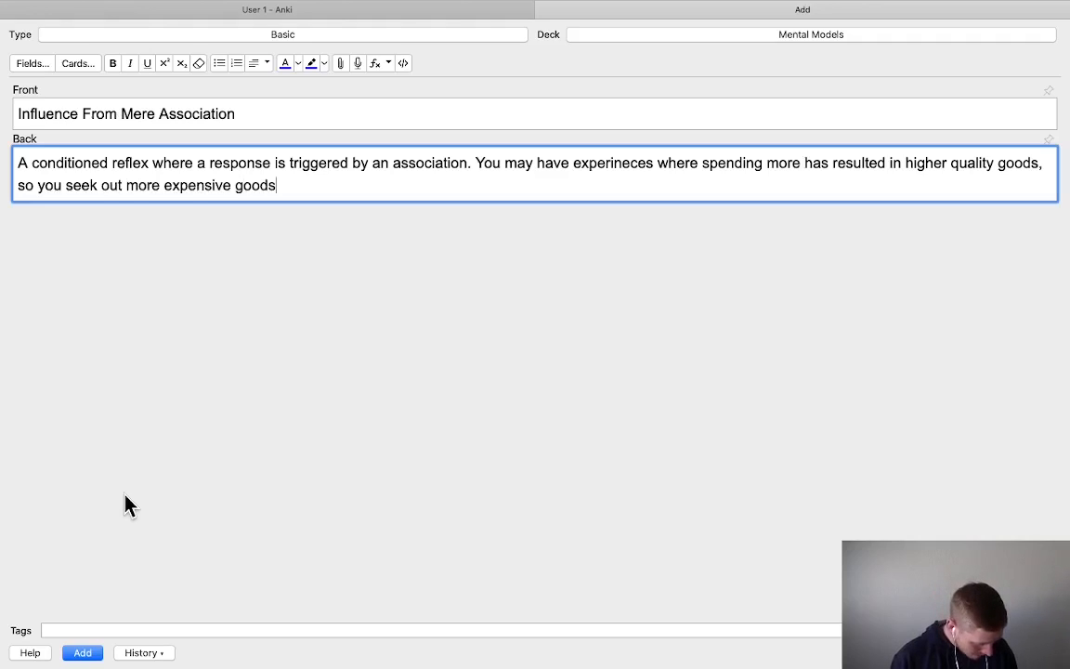
{"action": "type", "text": "."}
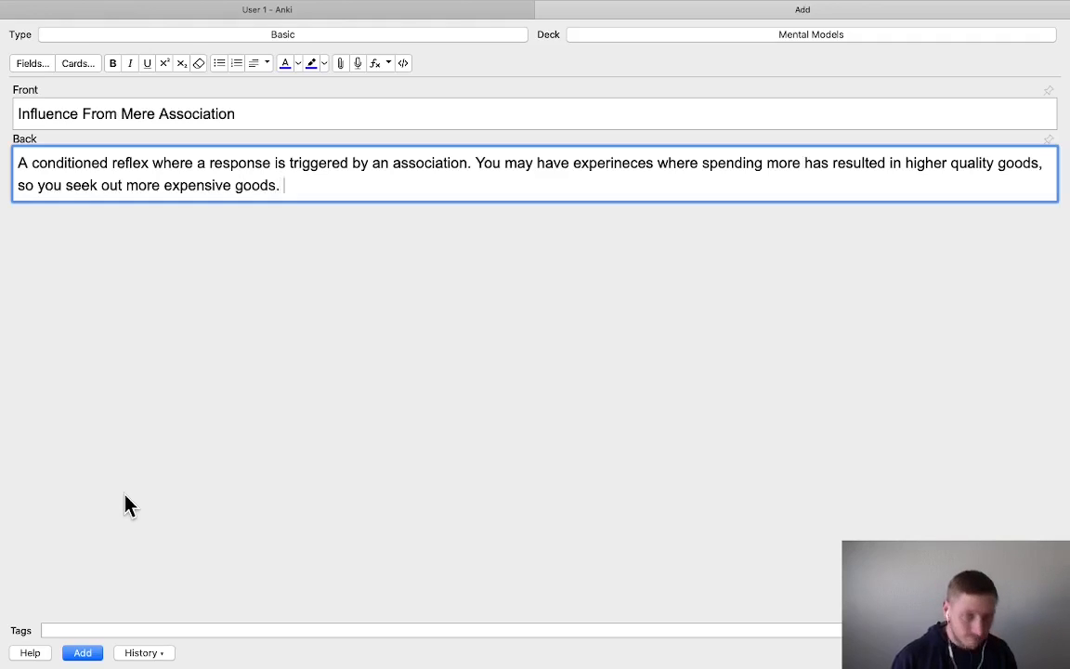
Start a third sentence on the back with "You may buy a product with a cat on it because"
{"action": "type", "text": " You "}
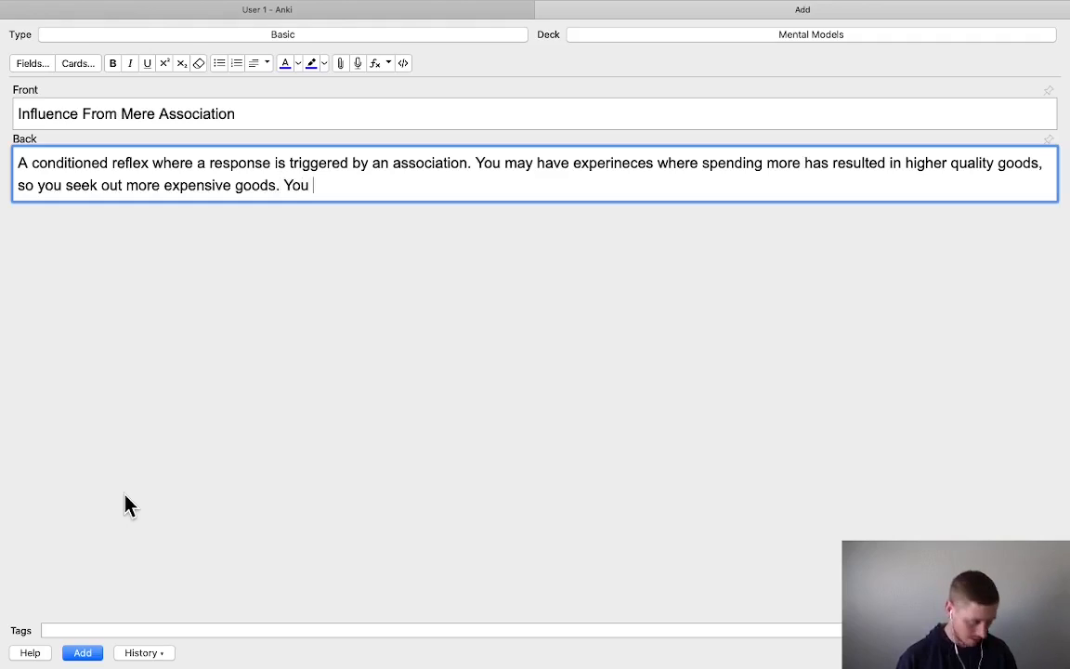
{"action": "type", "text": "may"}
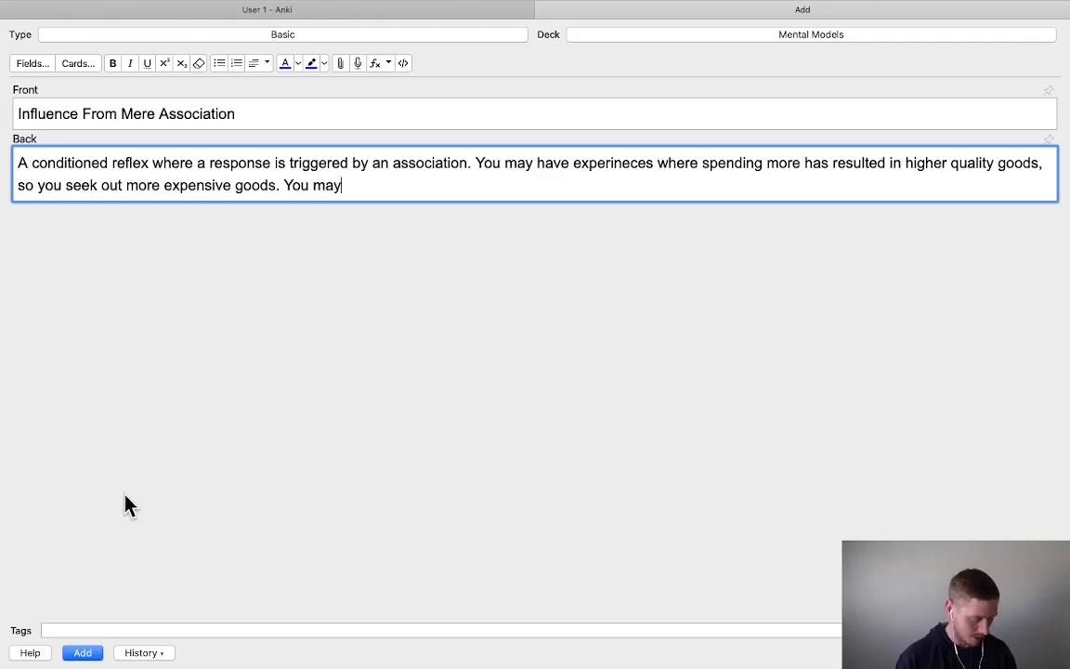
{"action": "type", "text": " buy a products with"}
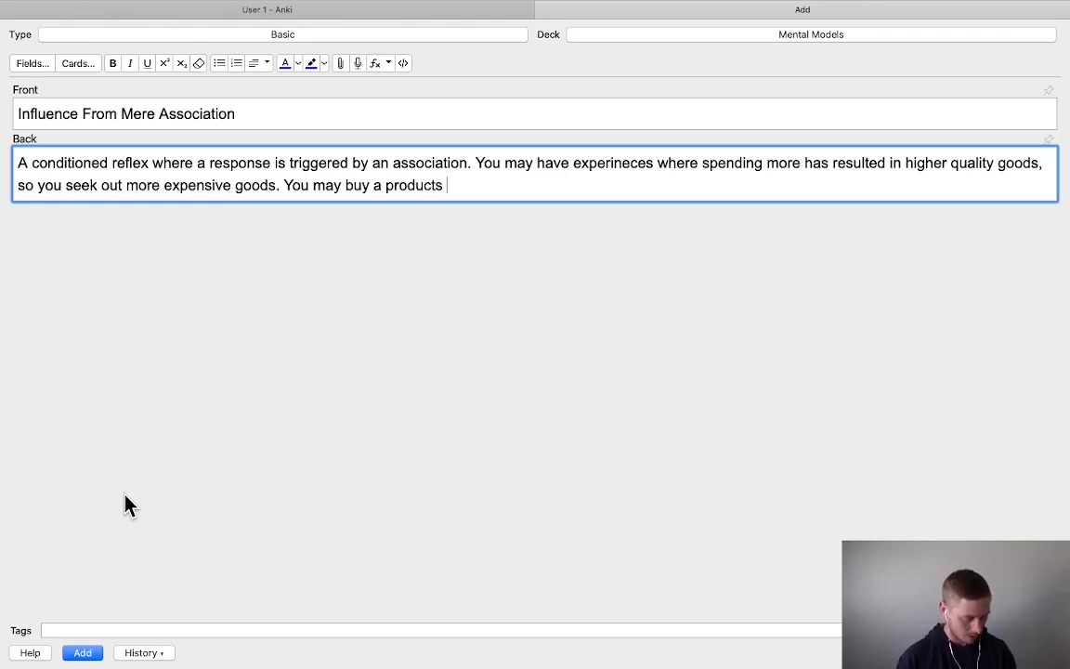
{"action": "key", "text": "BackSpace"}
{"action": "key", "text": "BackSpace"}
{"action": "key", "text": "BackSpace"}
{"action": "key", "text": "BackSpace"}
{"action": "key", "text": "BackSpace"}
{"action": "key", "text": "BackSpace"}
{"action": "type", "text": "with a cat on it because"}
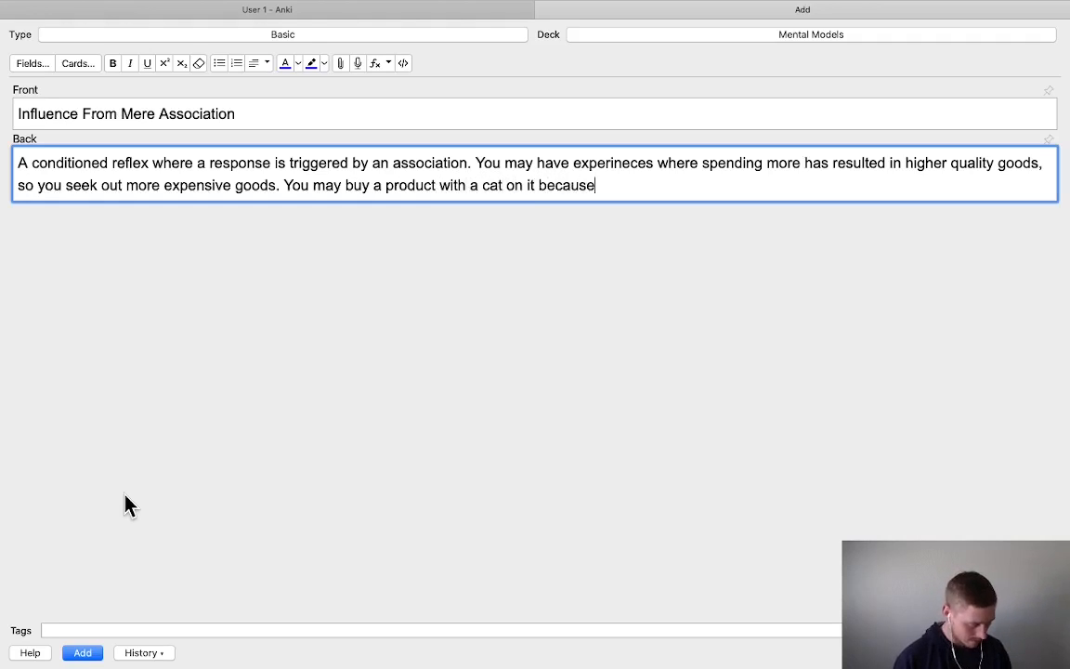
Replace "it because" at the end of the back's third sentence with "the packaging"
{"action": "key", "text": "BackSpace"}
{"action": "key", "text": "BackSpace"}
{"action": "key", "text": "BackSpace"}
{"action": "key", "text": "BackSpace"}
{"action": "key", "text": "BackSpace"}
{"action": "key", "text": "BackSpace"}
{"action": "key", "text": "BackSpace"}
{"action": "key", "text": "BackSpace"}
{"action": "key", "text": "BackSpace"}
{"action": "key", "text": "BackSpace"}
{"action": "type", "text": "the packaging"}
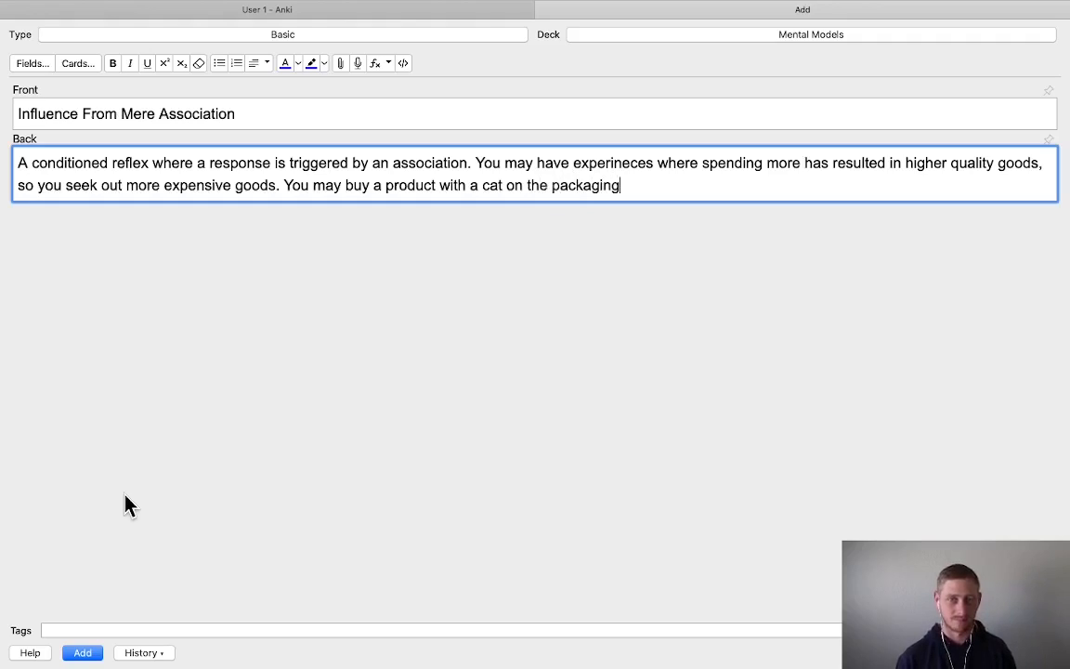
Complete the back's third sentence with "because you love cats." and add the card to the deck
{"action": "type", "text": " because you love it"}
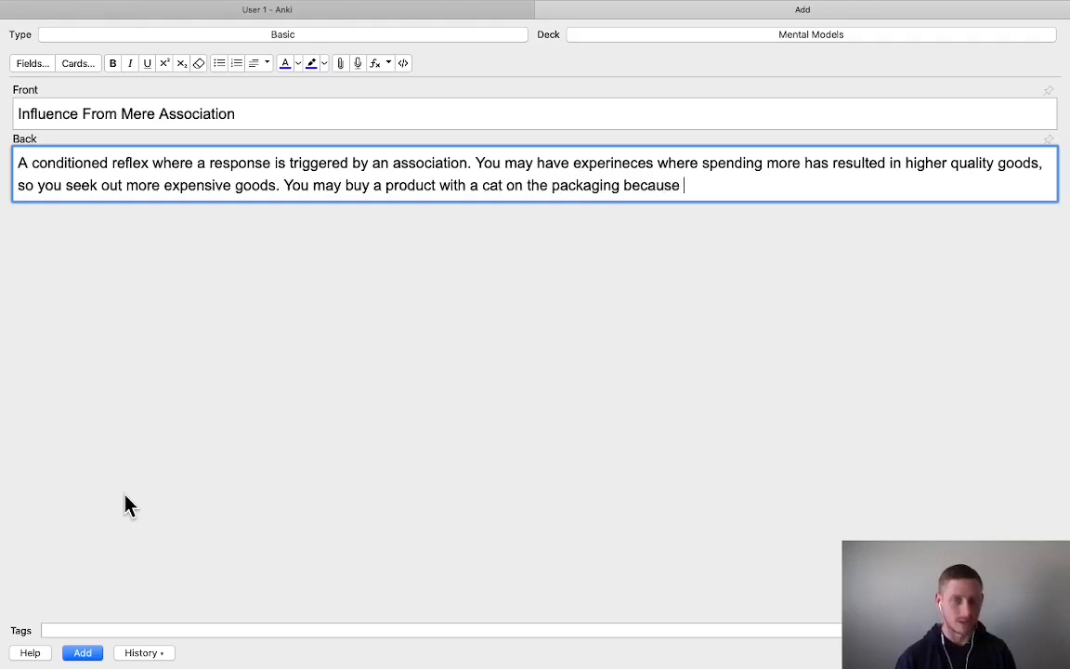
{"action": "key", "text": "BackSpace"}
{"action": "key", "text": "BackSpace"}
{"action": "type", "text": "lvoe"}
{"action": "key", "text": "BackSpace"}
{"action": "key", "text": "BackSpace"}
{"action": "key", "text": "BackSpace"}
{"action": "key", "text": "BackSpace"}
{"action": "key", "text": "BackSpace"}
{"action": "type", "text": "cats."}
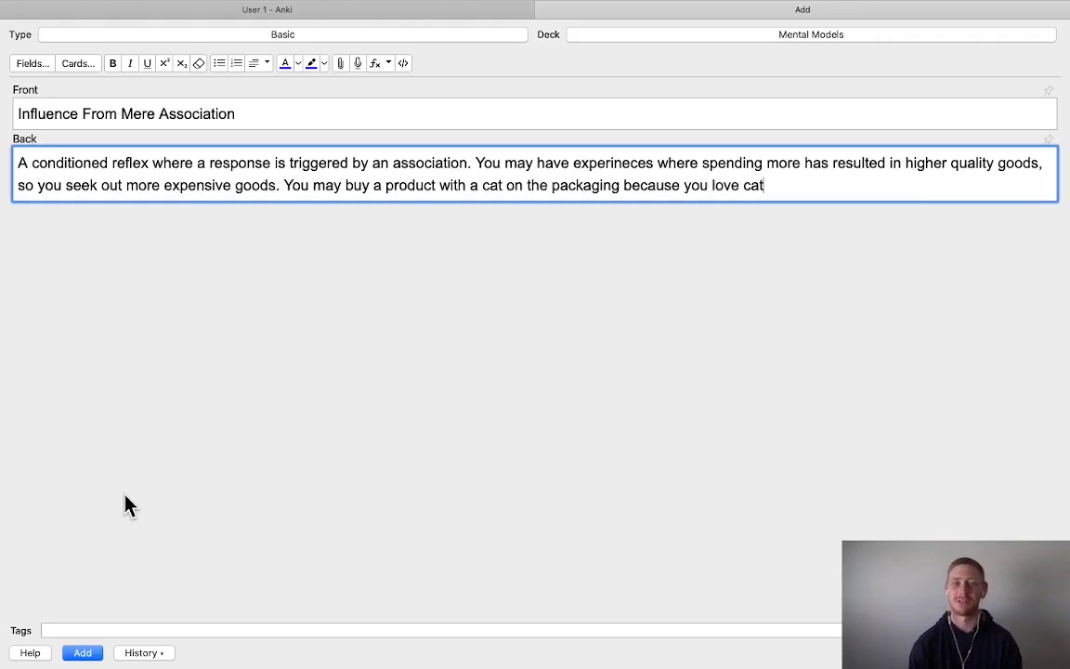
{"action": "key", "text": "BackSpace"}
{"action": "type", "text": "s."}
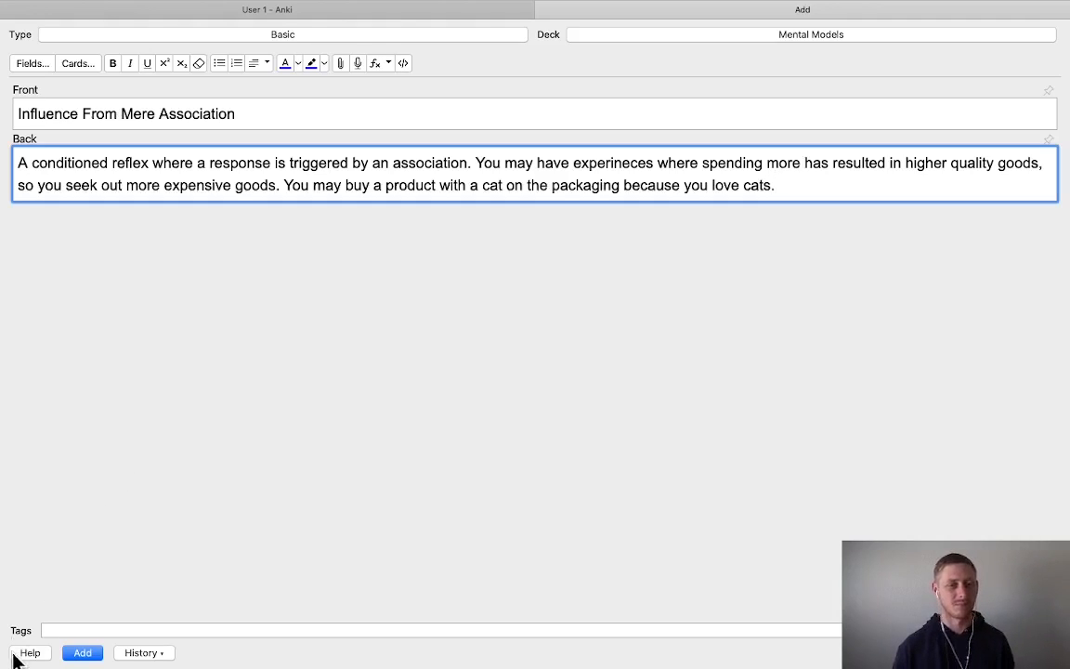
{"action": "left_click", "coordinate": [93, 652]}
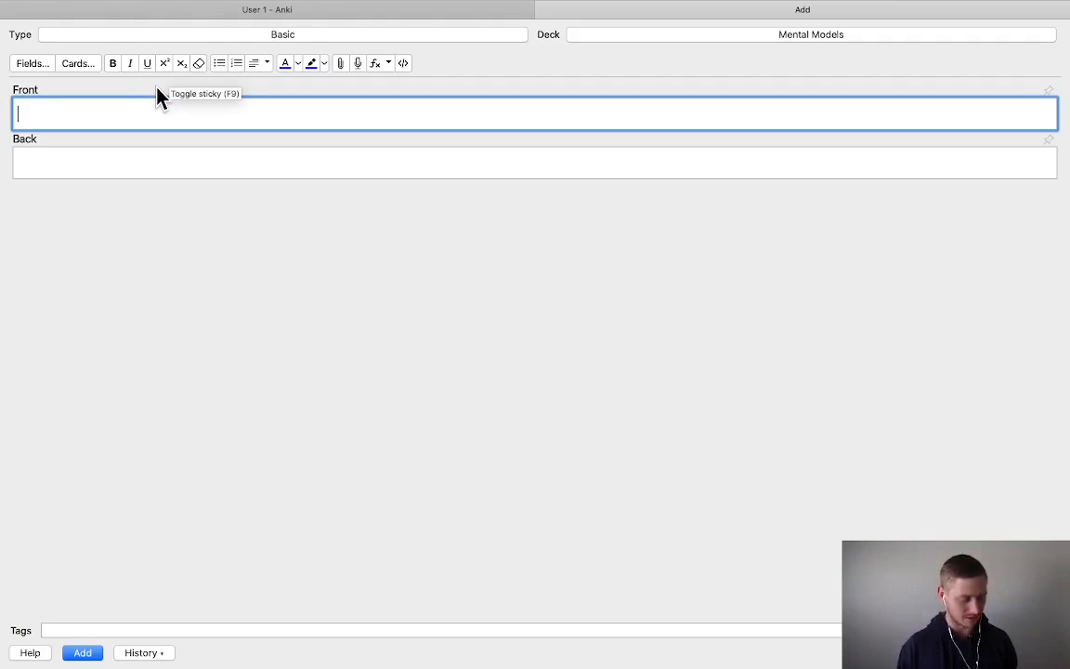
Enter "Katian Fairness Tendency" as the front of the new card
{"action": "type", "text": "Kat"}
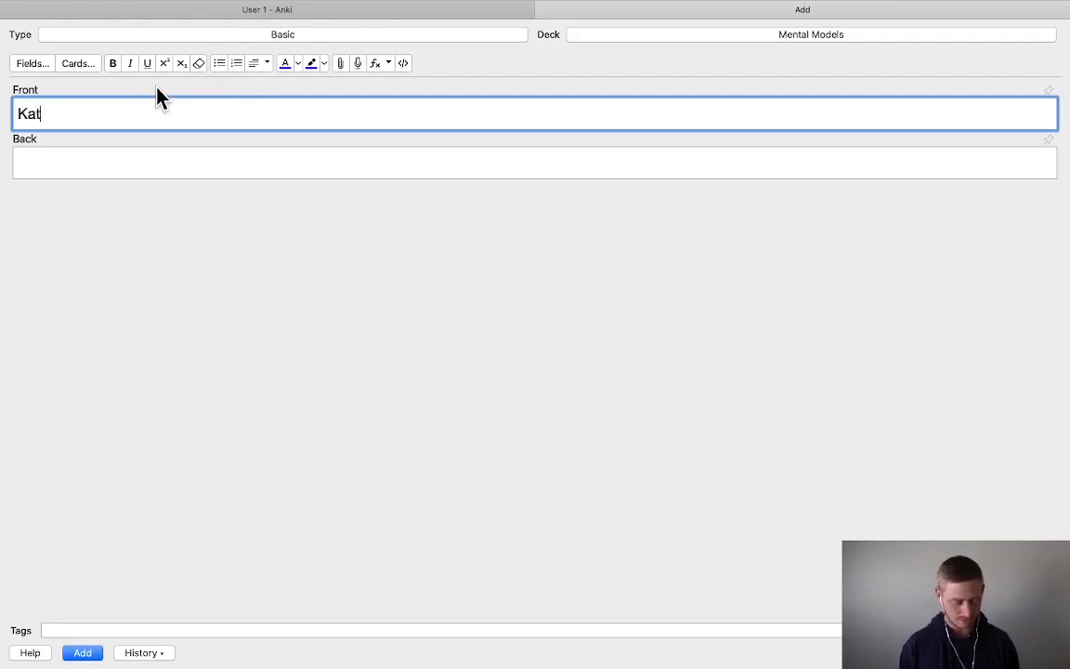
{"action": "type", "text": "ian Te"}
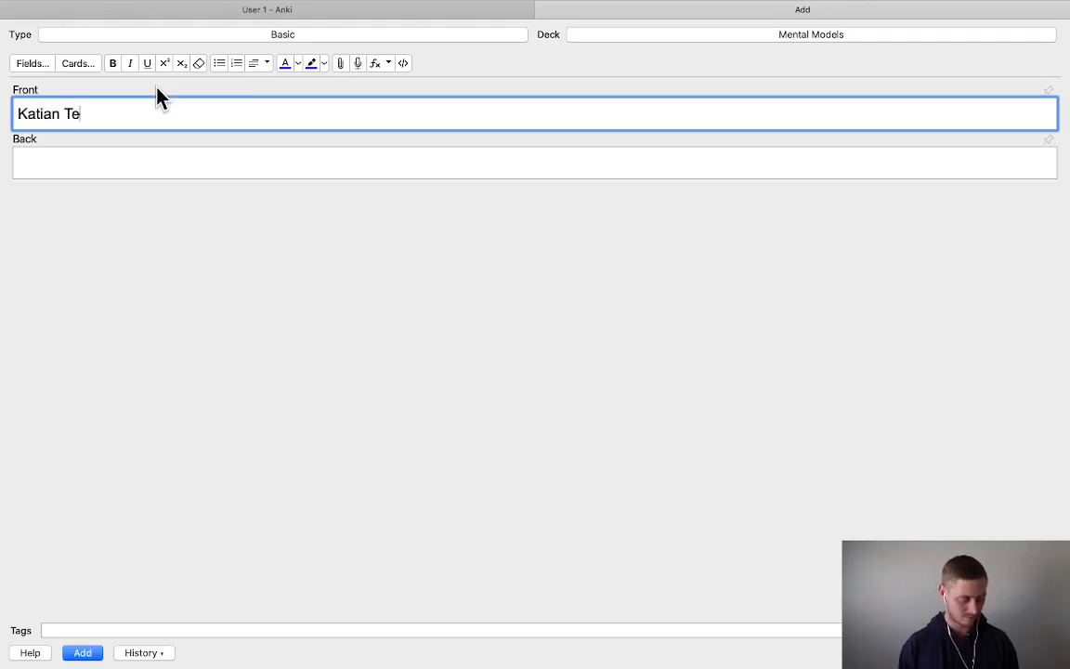
{"action": "key", "text": "BackSpace"}
{"action": "key", "text": "BackSpace"}
{"action": "type", "text": "Fairn"}
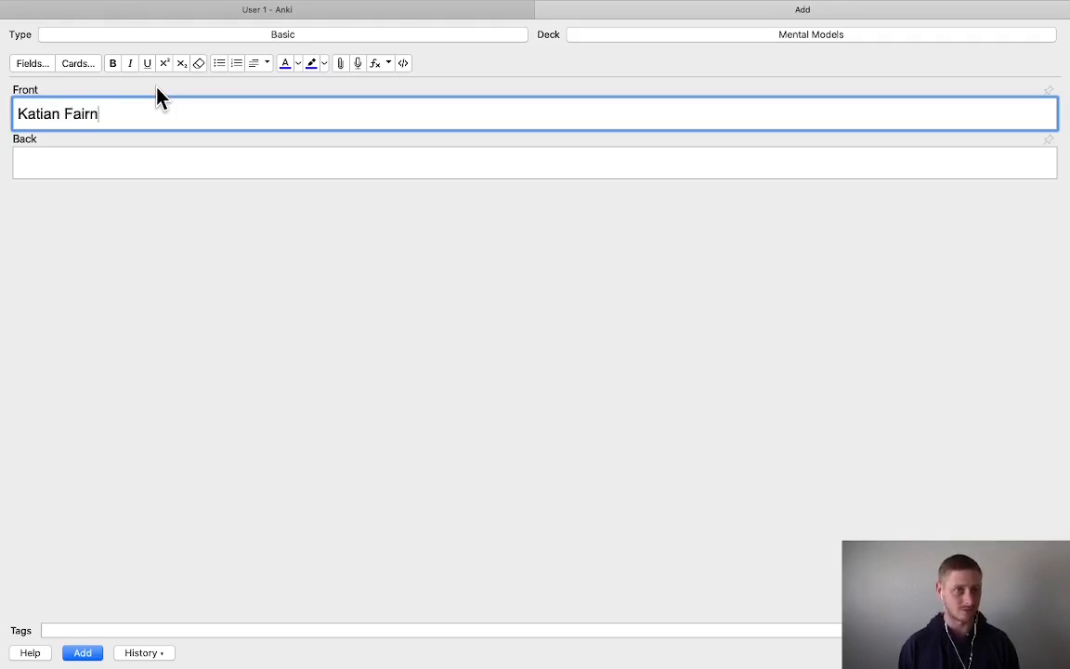
{"action": "type", "text": "ess Tendency"}
{"action": "key", "text": "Tab"}
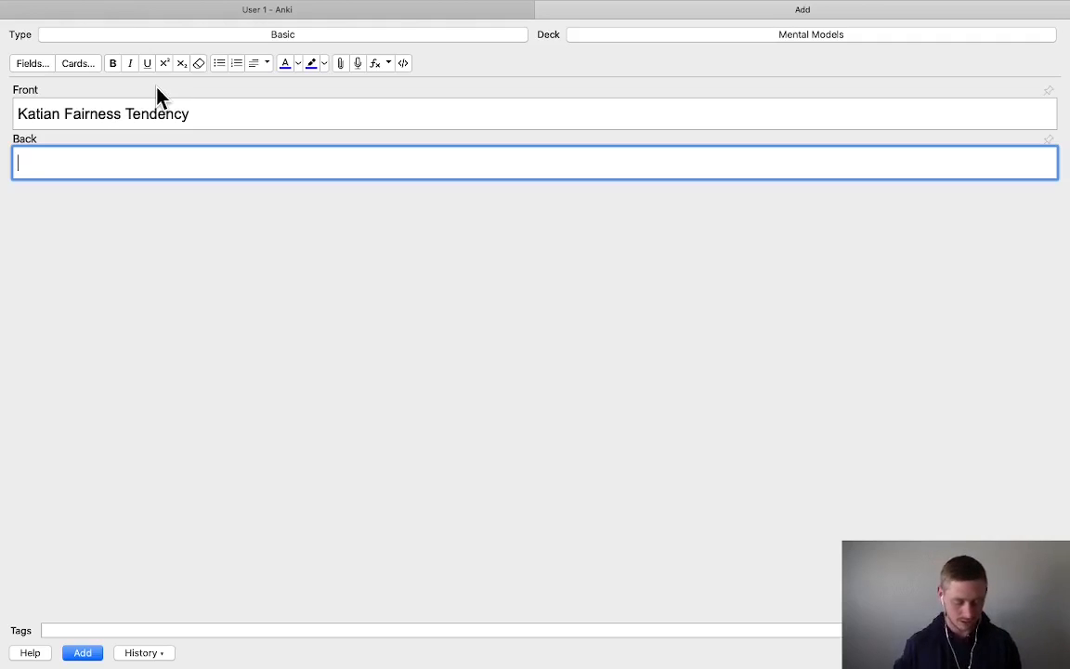
Begin the card's back with "The pursuit of fairness for everyone and everything. We believe in people being treated equally, but that is not the case."
{"action": "type", "text": "The pursui"}
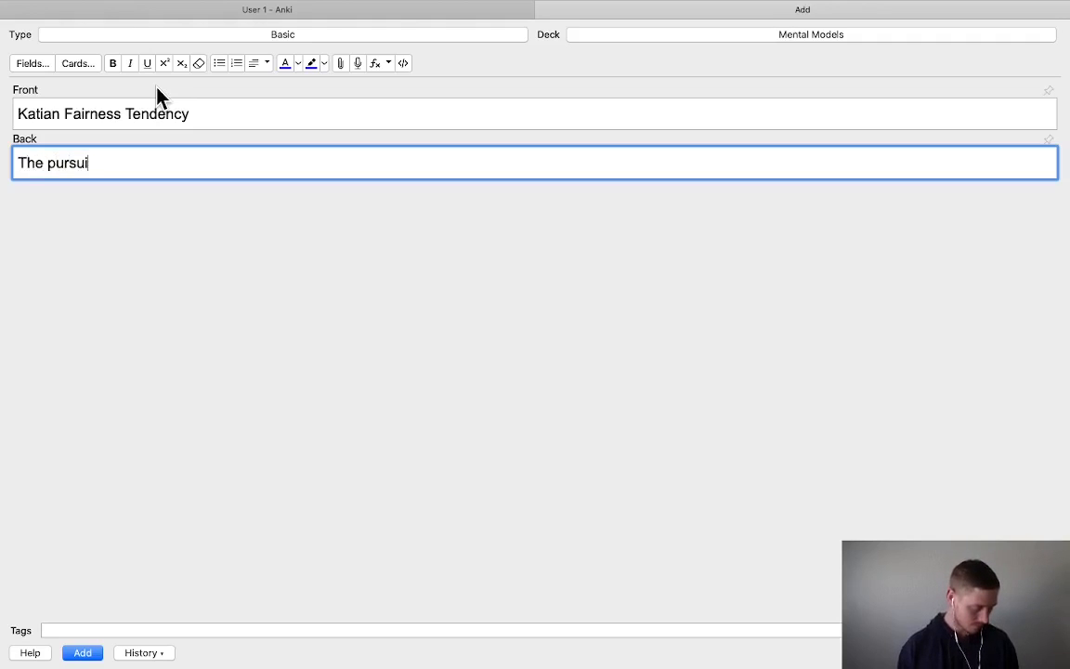
{"action": "type", "text": "t of fai"}
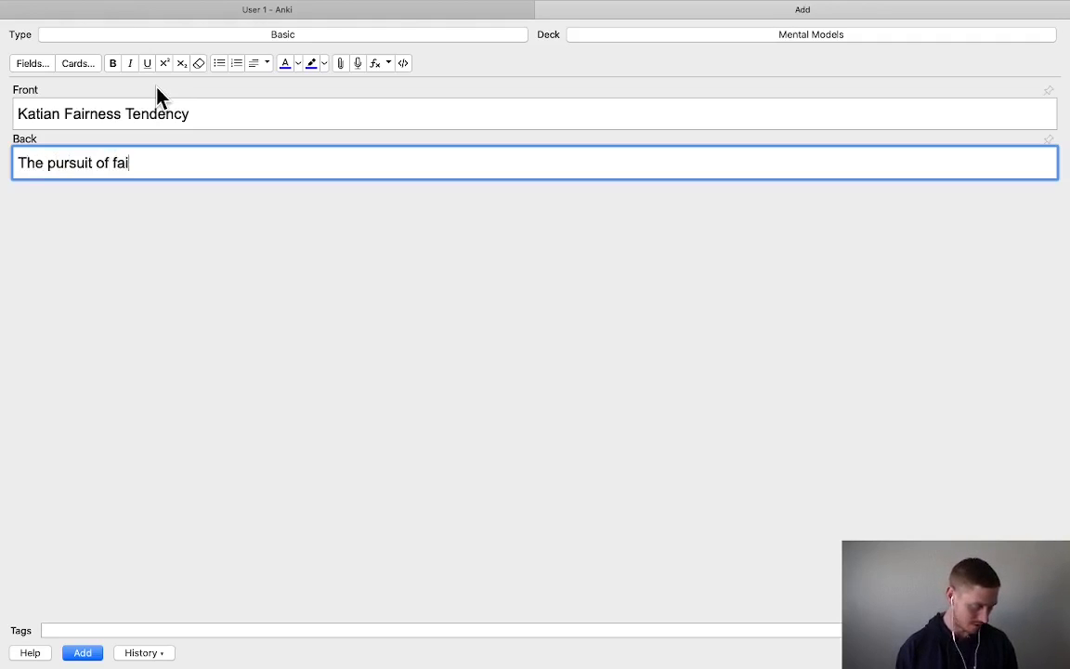
{"action": "type", "text": "rness for everyone "}
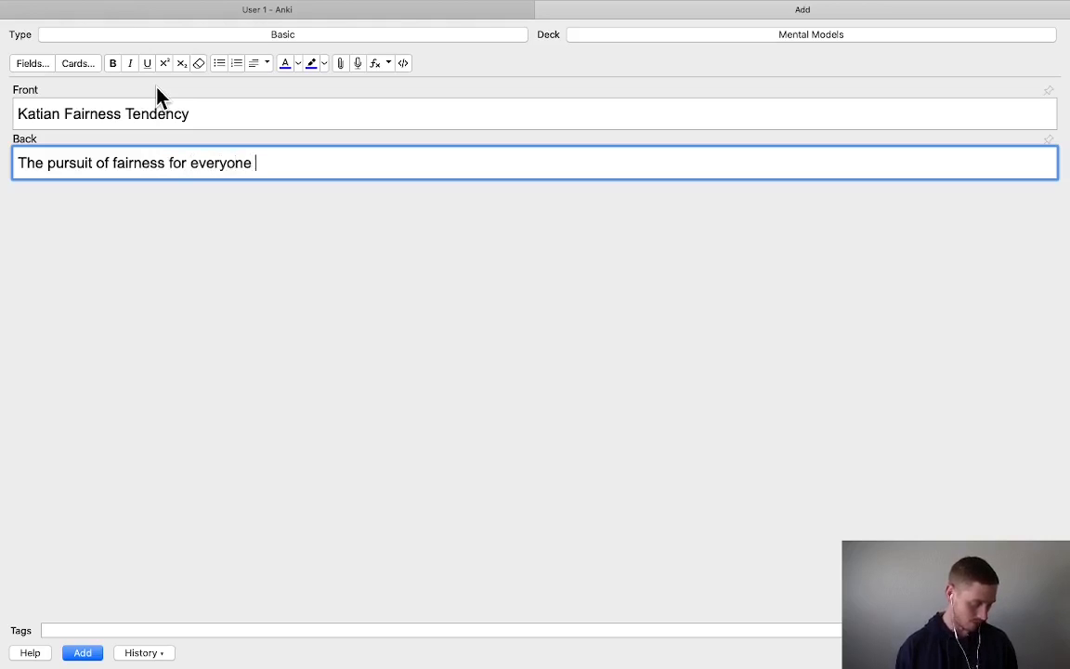
{"action": "type", "text": "and everythin"}
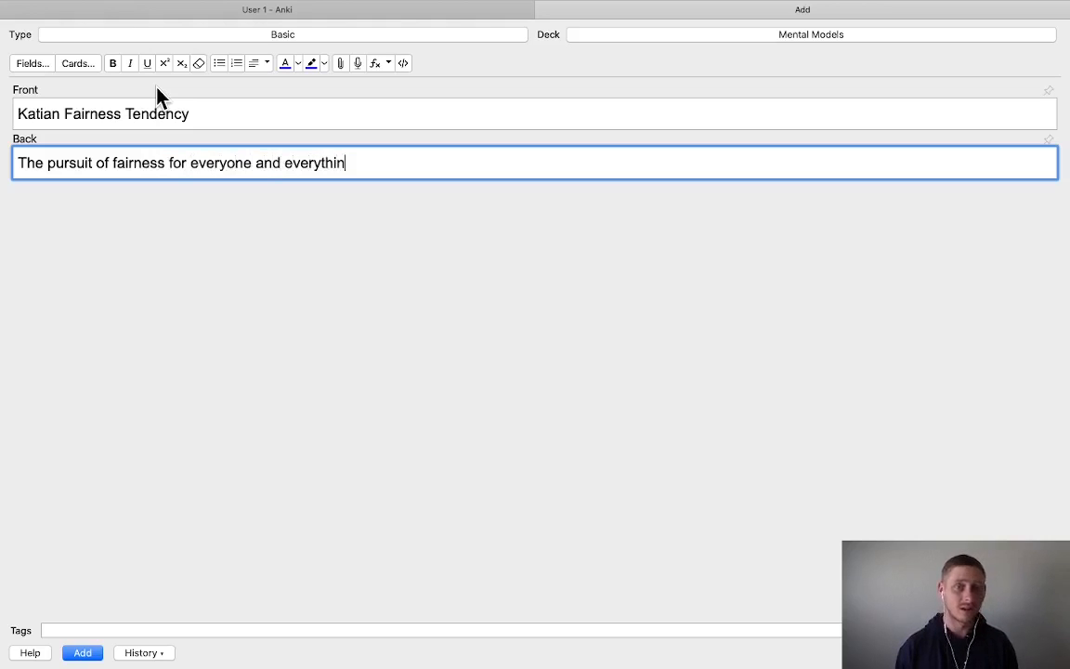
{"action": "type", "text": "g. We believe in people being treat"}
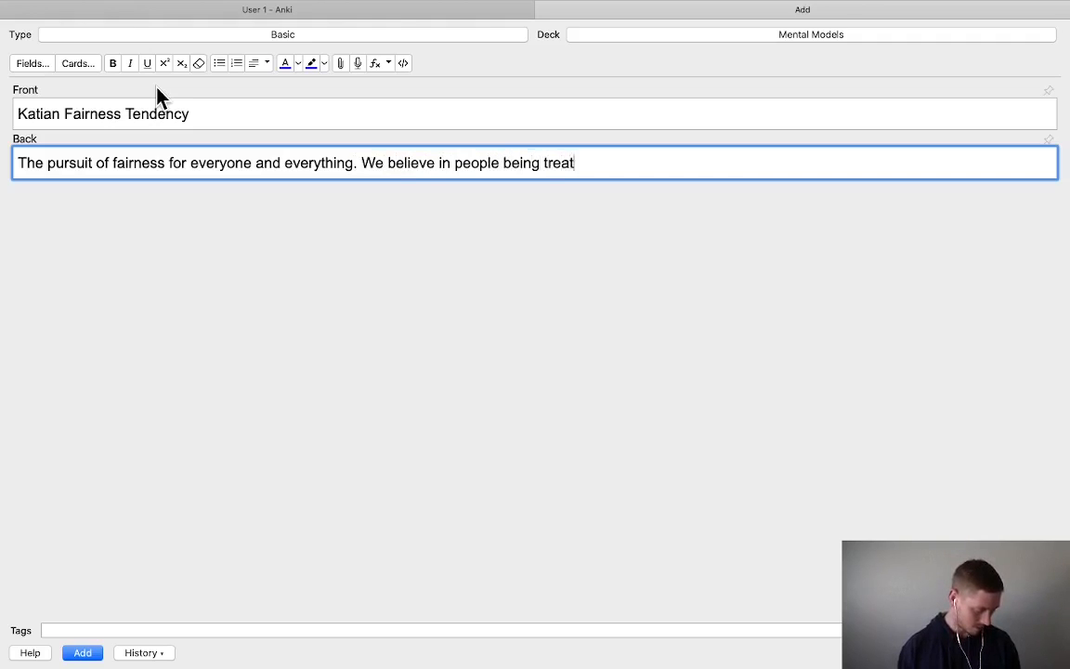
{"action": "type", "text": "ed equally, "}
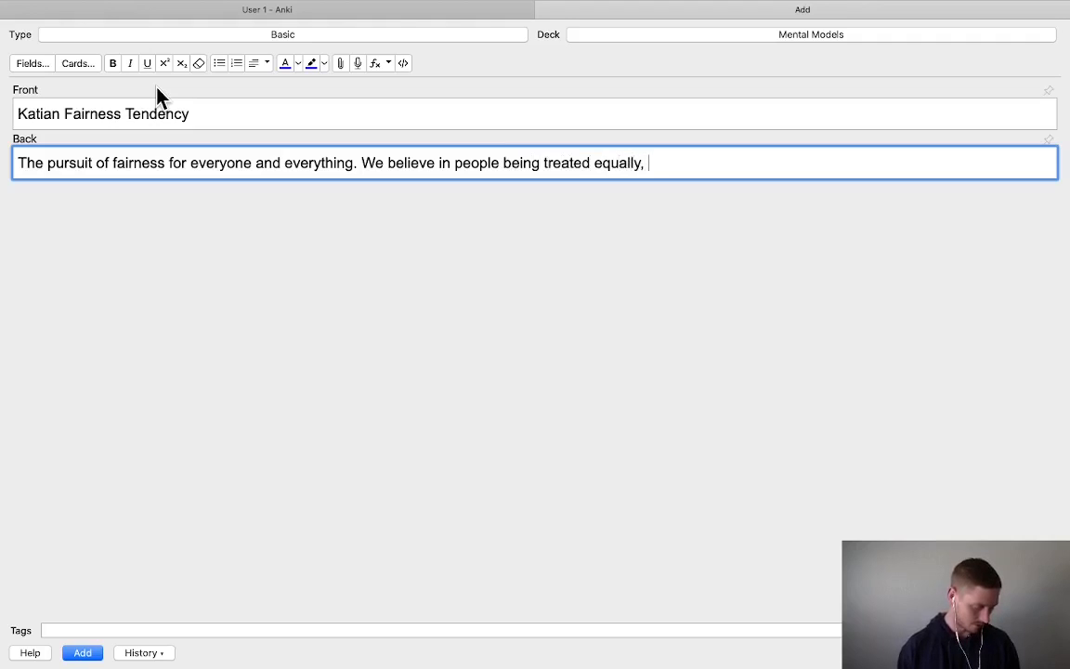
{"action": "type", "text": "but that is not the case."}
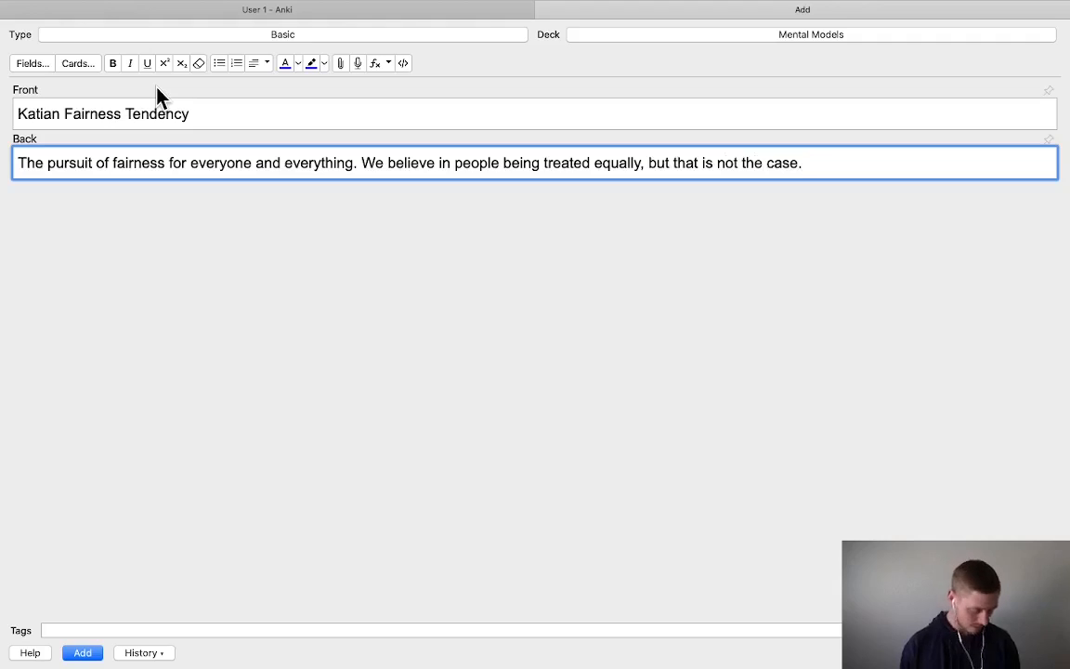
Start a third sentence on the back with "The definition of fairness, of how people should be treated"
{"action": "type", "text": " The df"}
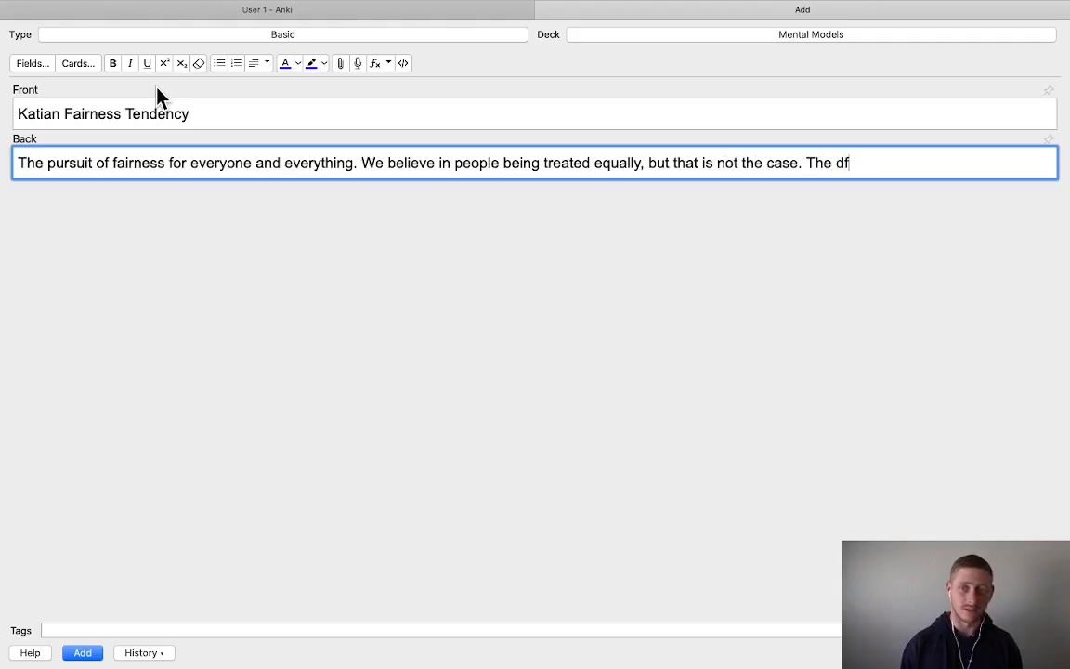
{"action": "key", "text": "BackSpace"}
{"action": "type", "text": "efinition"}
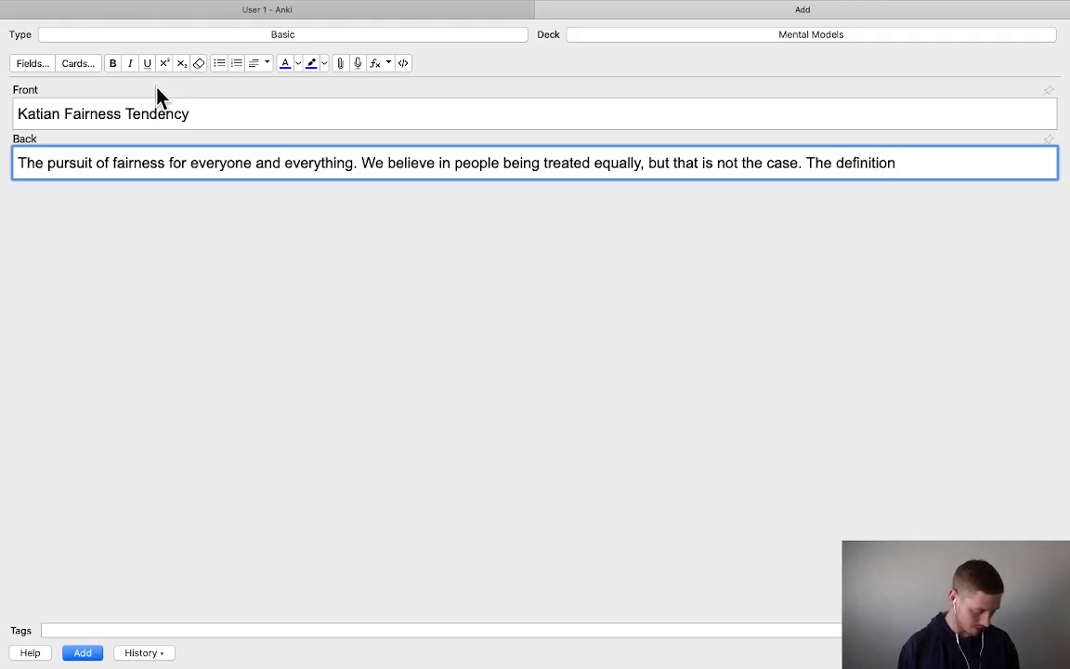
{"action": "type", "text": " of fa"}
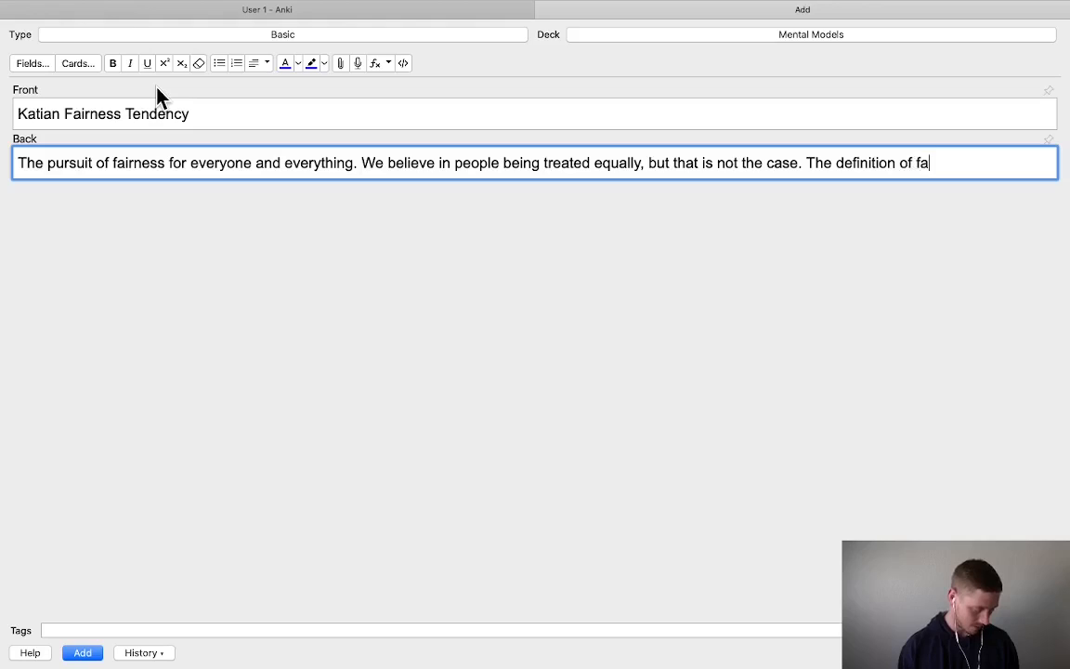
{"action": "type", "text": "irness, of hou"}
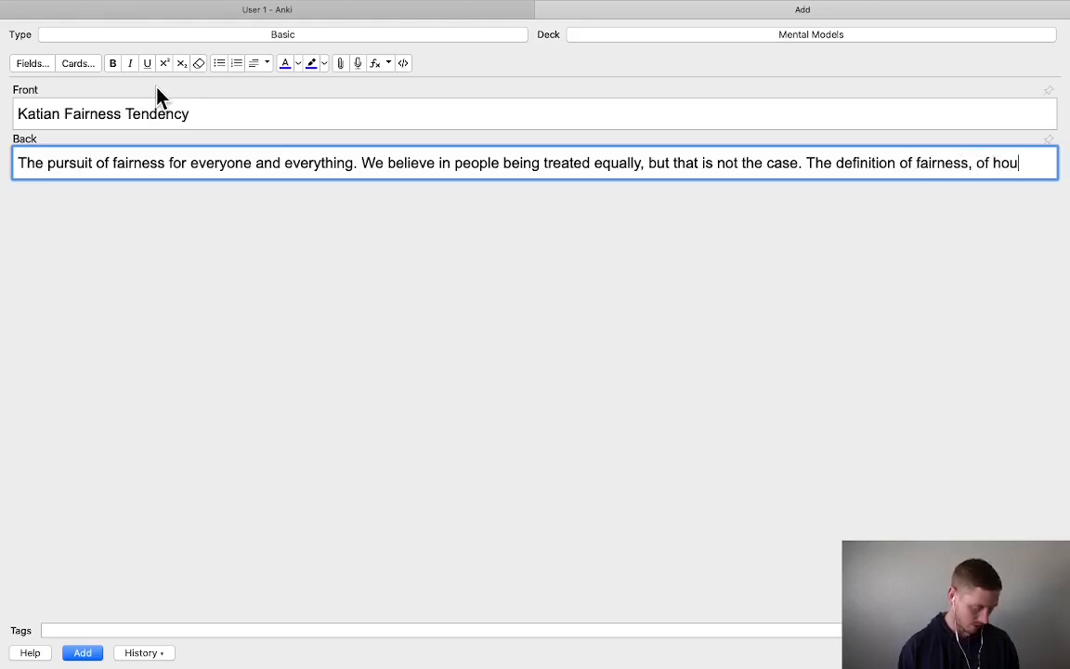
{"action": "key", "text": "BackSpace"}
{"action": "type", "text": "w people shou"}
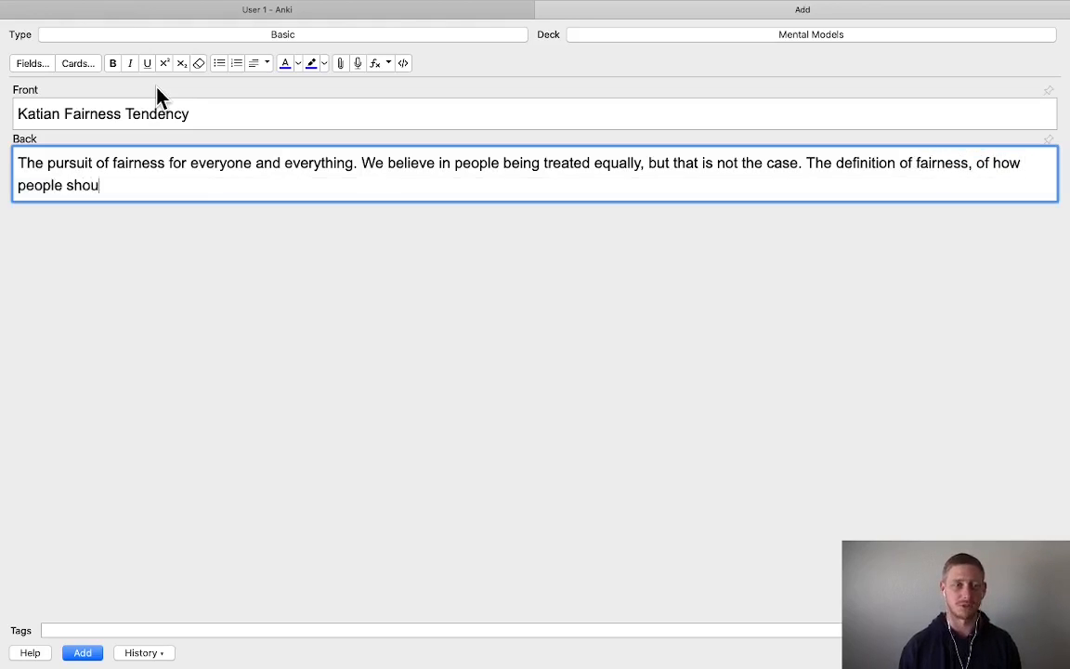
{"action": "type", "text": "ld be treated,"}
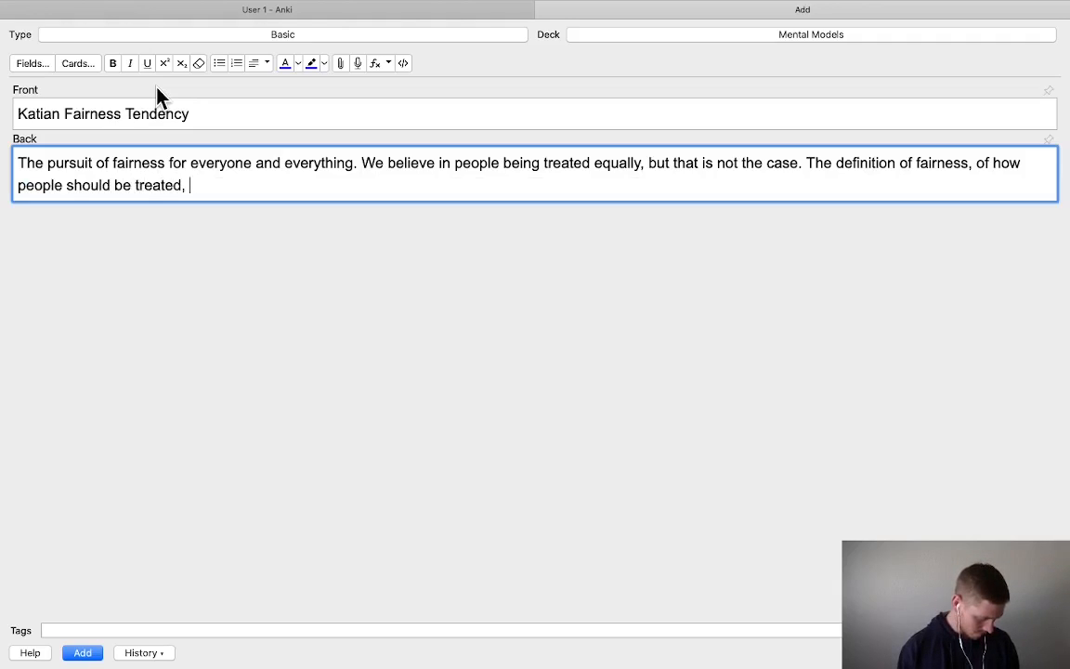
Complete the back's third sentence with "differs form person to person, and we should adjust our behavior accordingly."
{"action": "key", "text": "BackSpace"}
{"action": "key", "text": "BackSpace"}
{"action": "type", "text": "differe"}
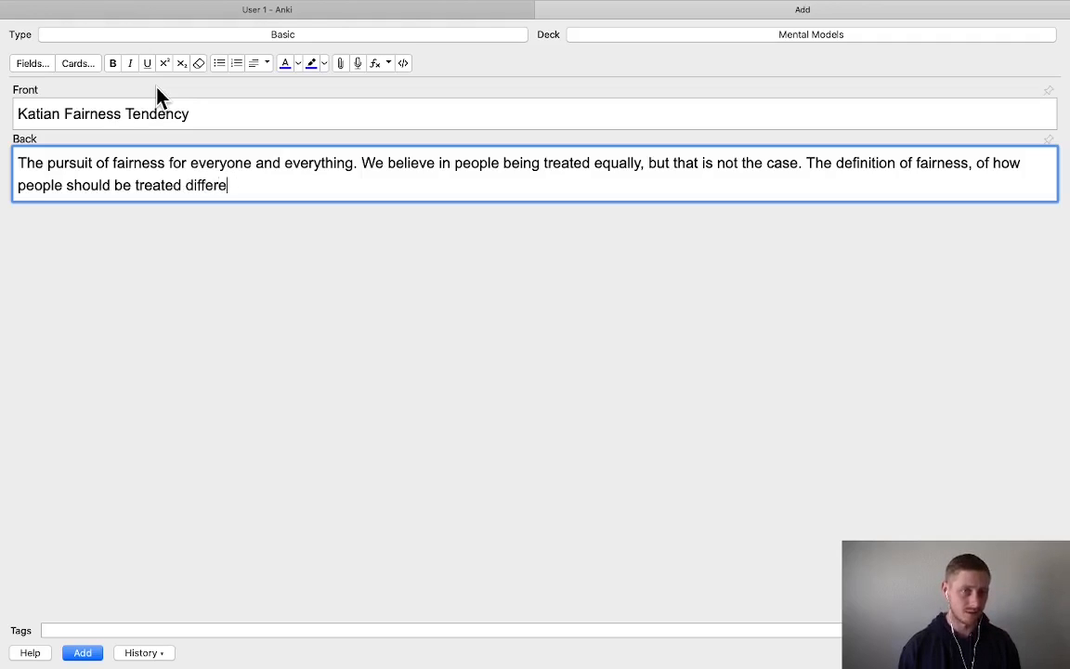
{"action": "key", "text": "BackSpace"}
{"action": "type", "text": "s "}
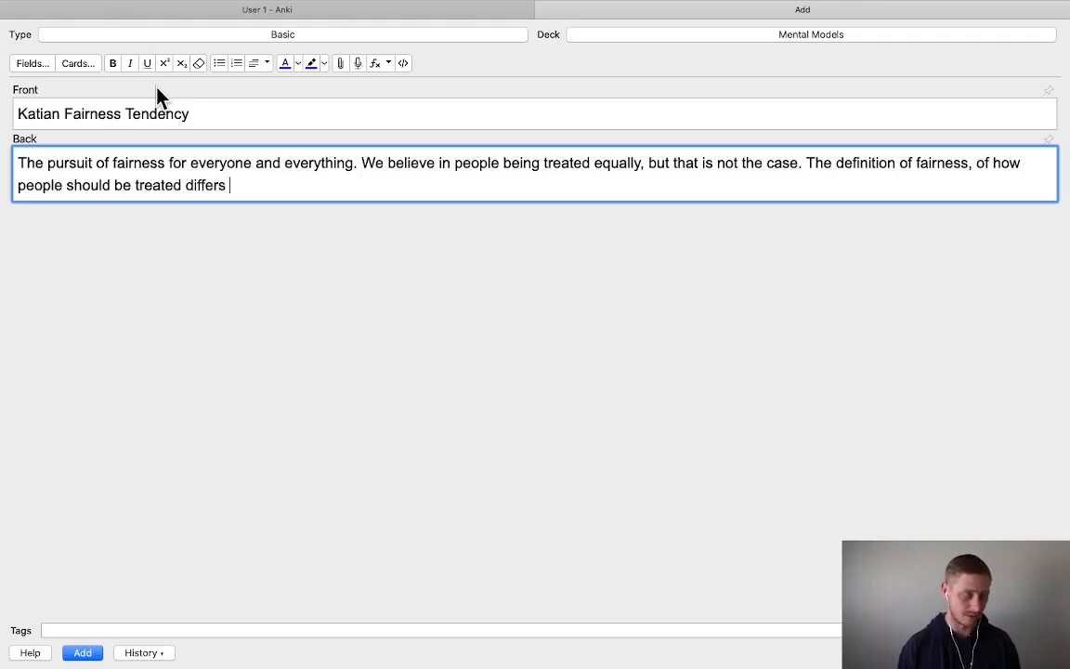
{"action": "type", "text": "form person to person"}
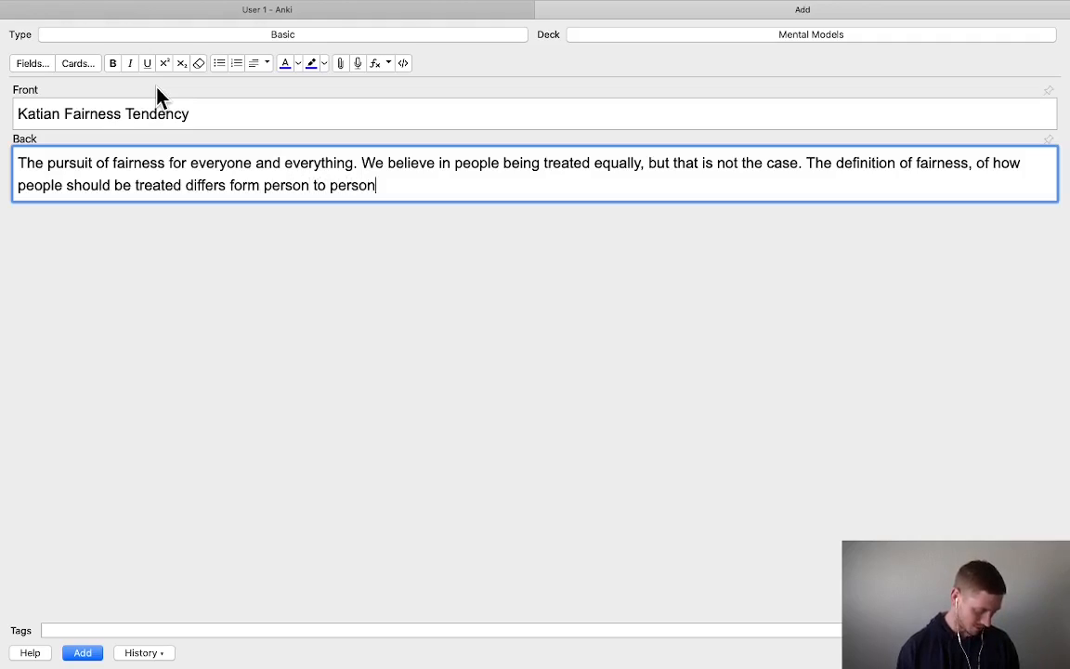
{"action": "type", "text": ". and we sho"}
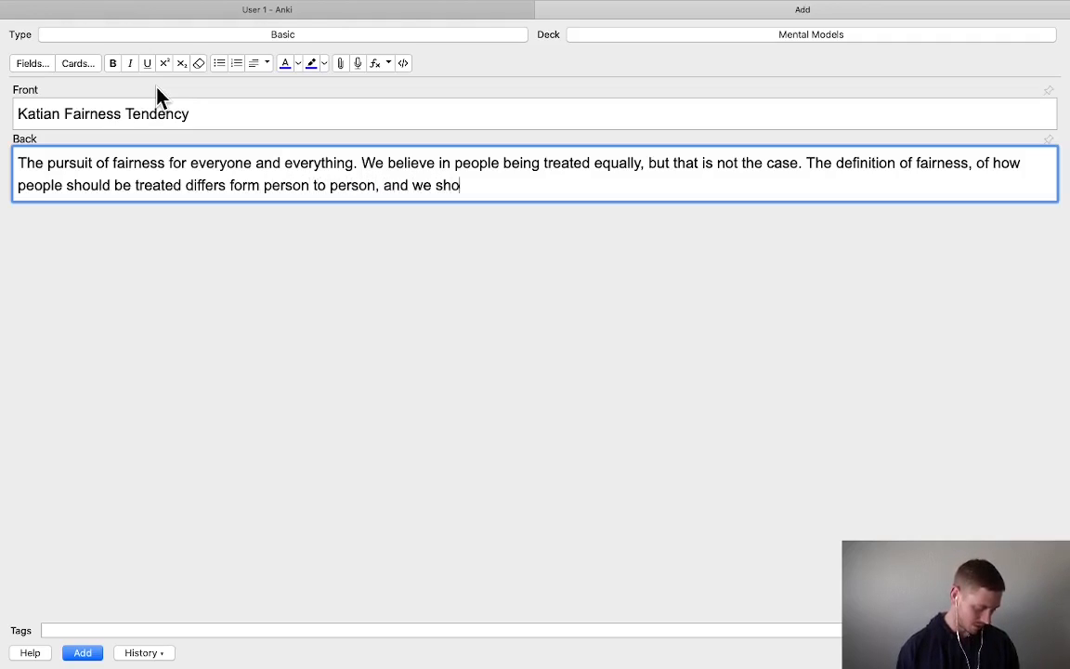
{"action": "type", "text": "uld adjust our be"}
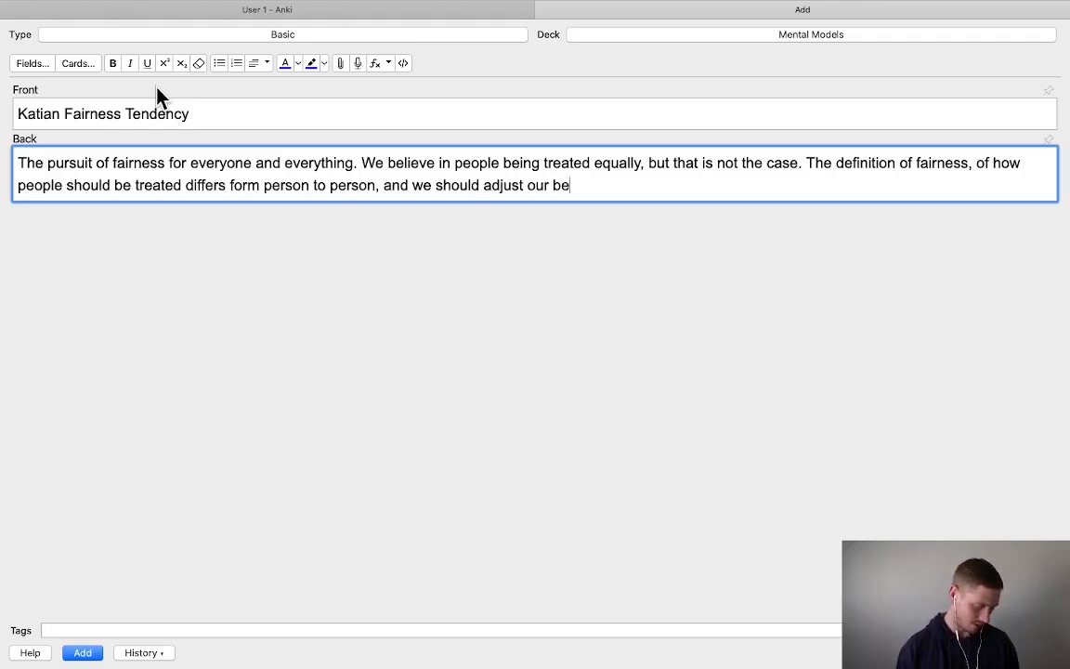
{"action": "type", "text": "havior according"}
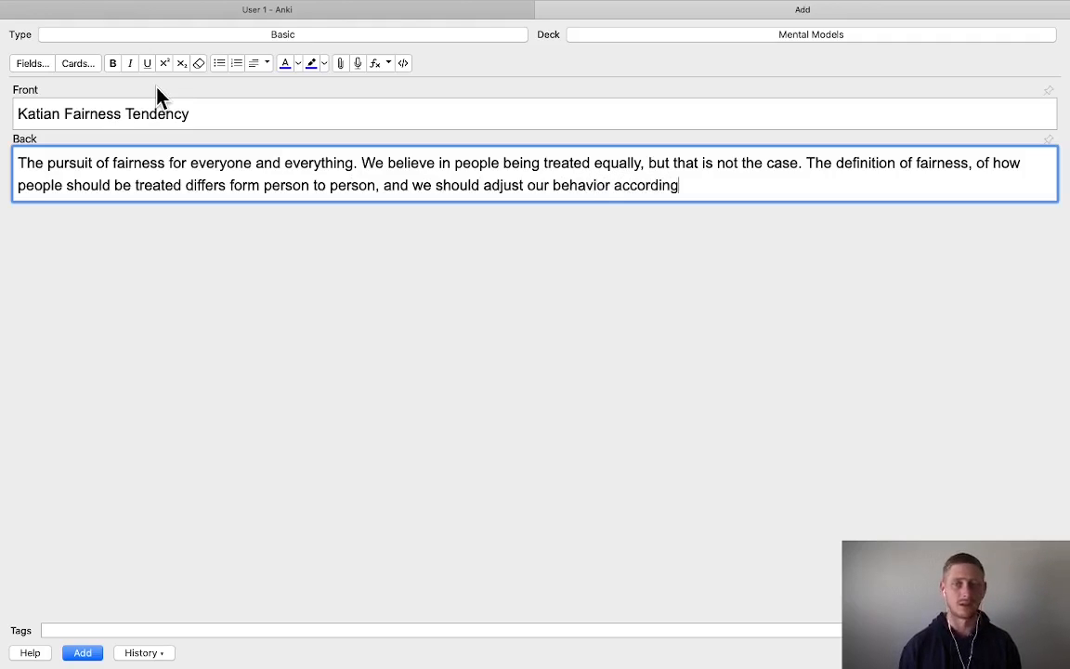
{"action": "key", "text": "BackSpace"}
{"action": "type", "text": "gly."}
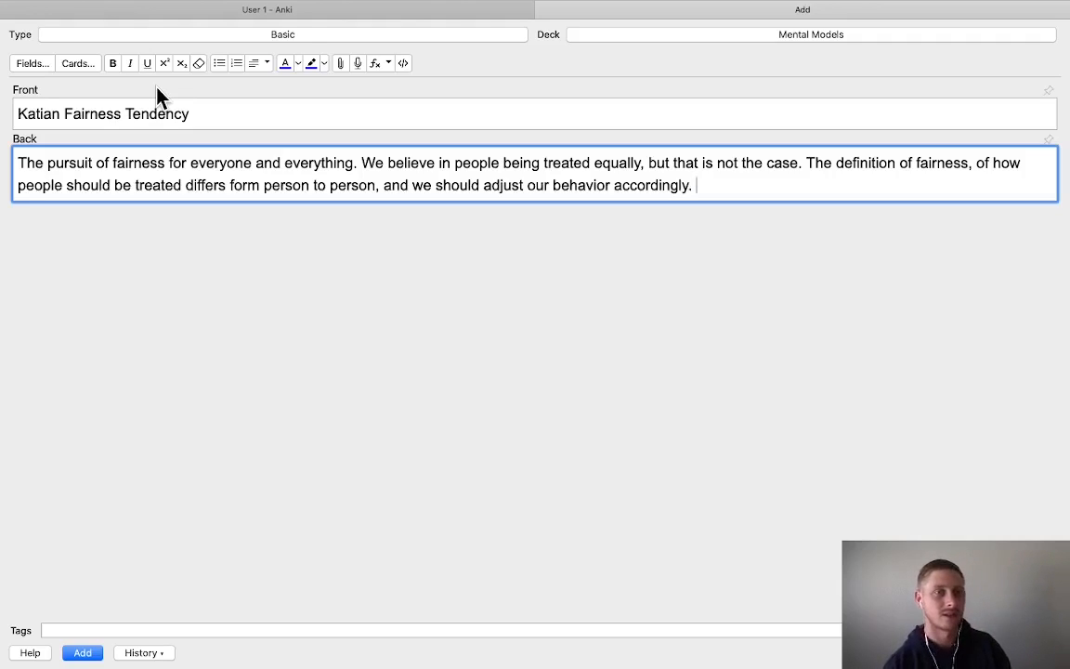
Correct the front title's first word to "Kantian" and add the card to the deck
{"action": "left_click", "coordinate": [31, 113]}
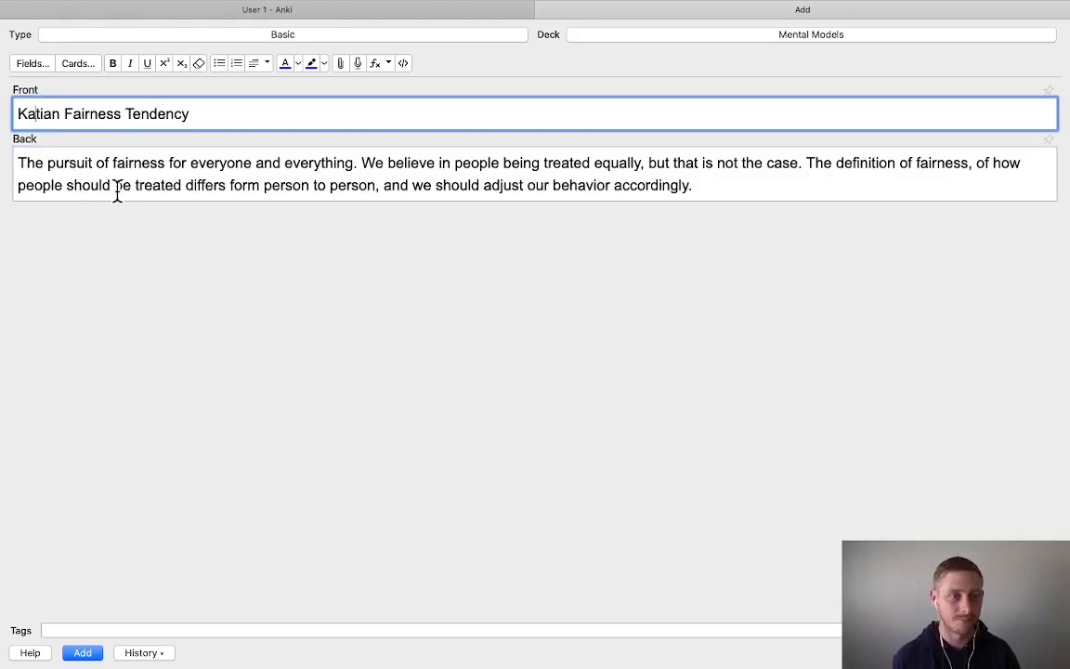
{"action": "type", "text": "n"}
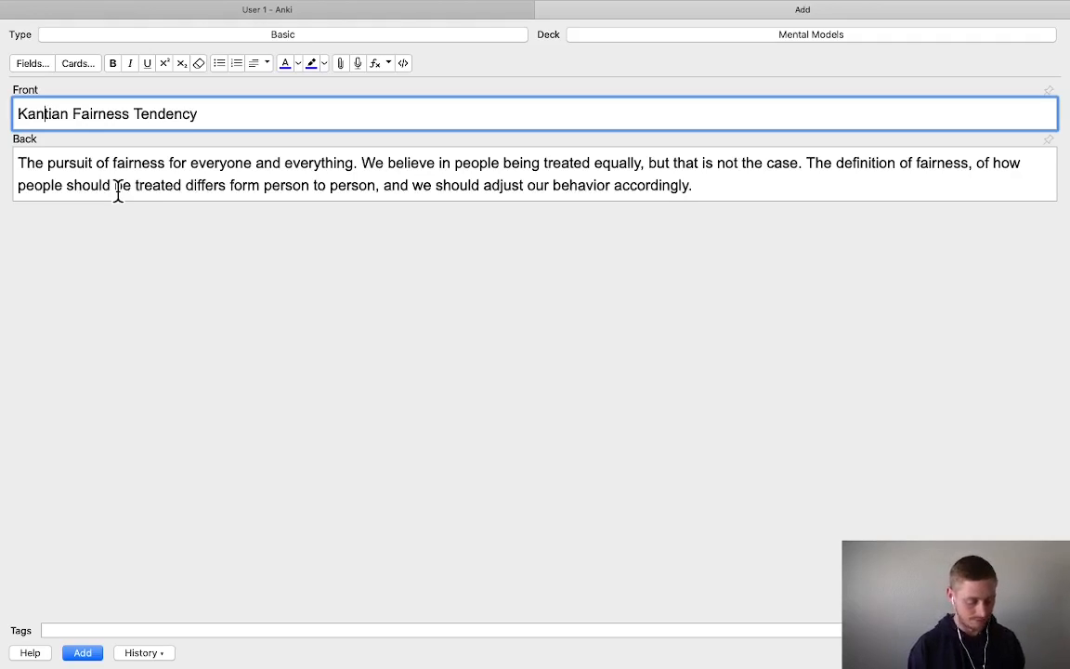
{"action": "type", "text": "Cu"}
{"action": "key", "text": "BackSpace"}
{"action": "key", "text": "BackSpace"}
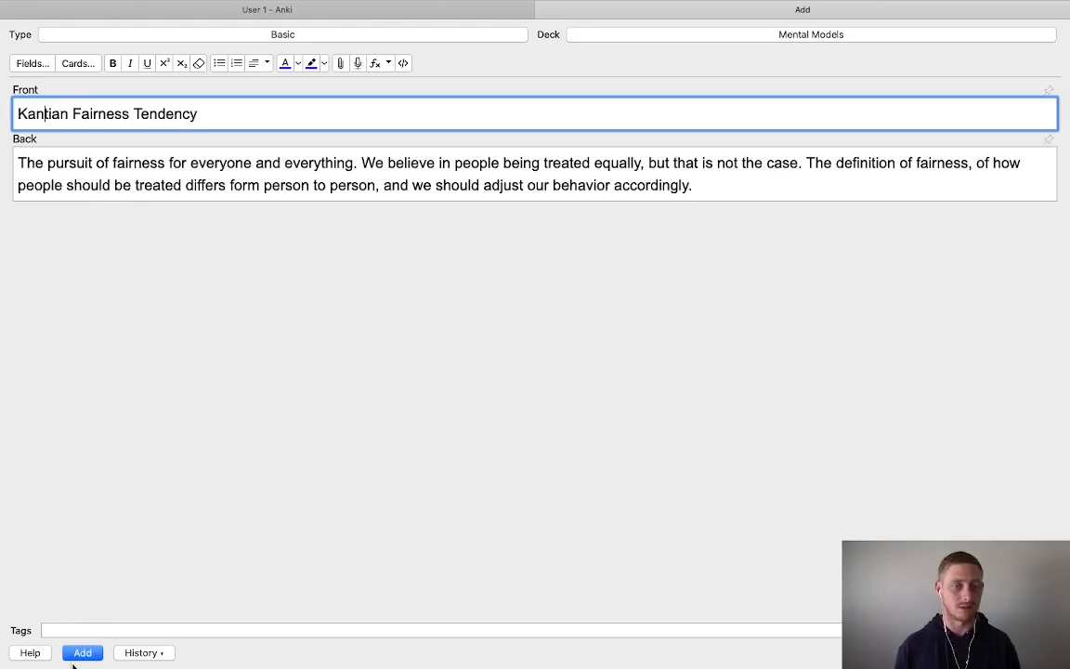
{"action": "key", "text": "ctrl+Return"}
Enter "Curiosity Instinct" as the front of the new card and go to its back
{"action": "type", "text": "Cu"}
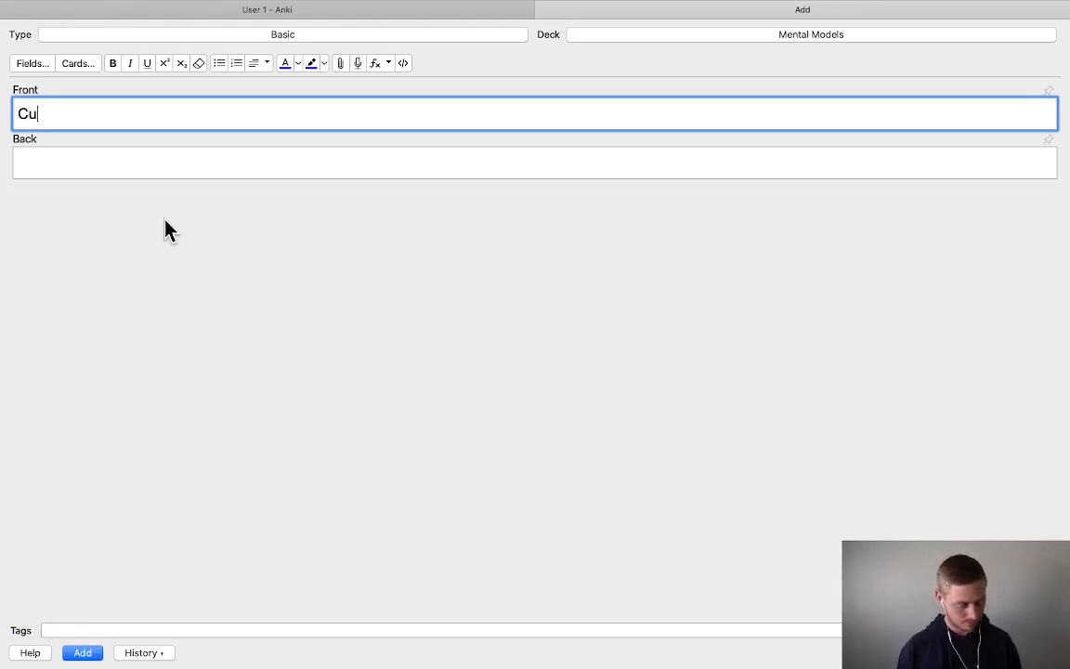
{"action": "type", "text": "ri"}
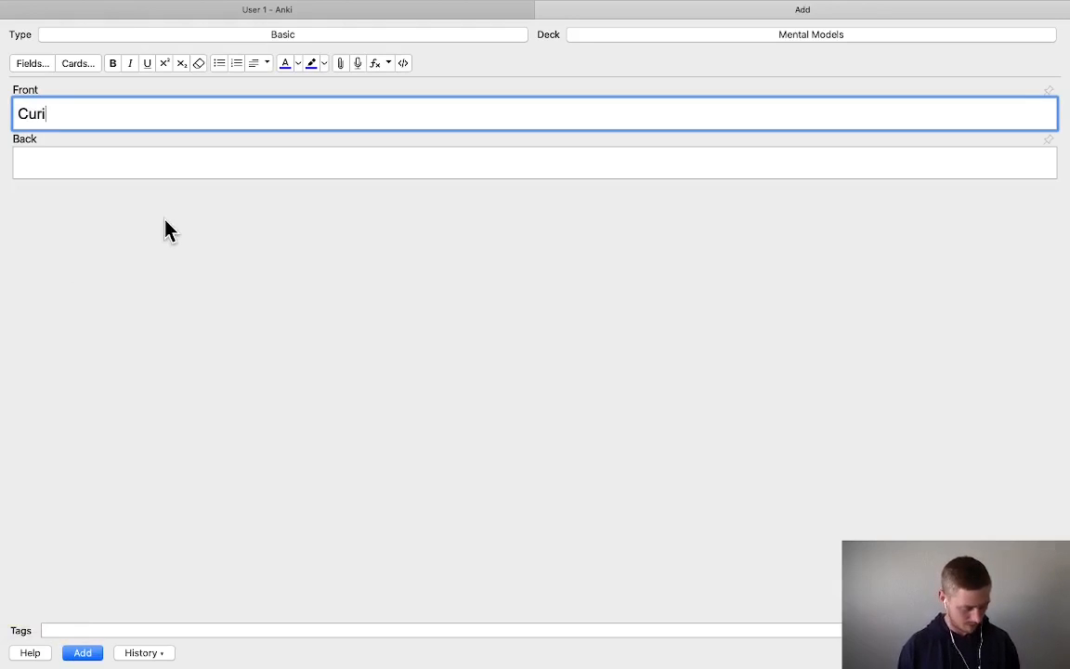
{"action": "type", "text": "osity Instinct"}
{"action": "key", "text": "Tab"}
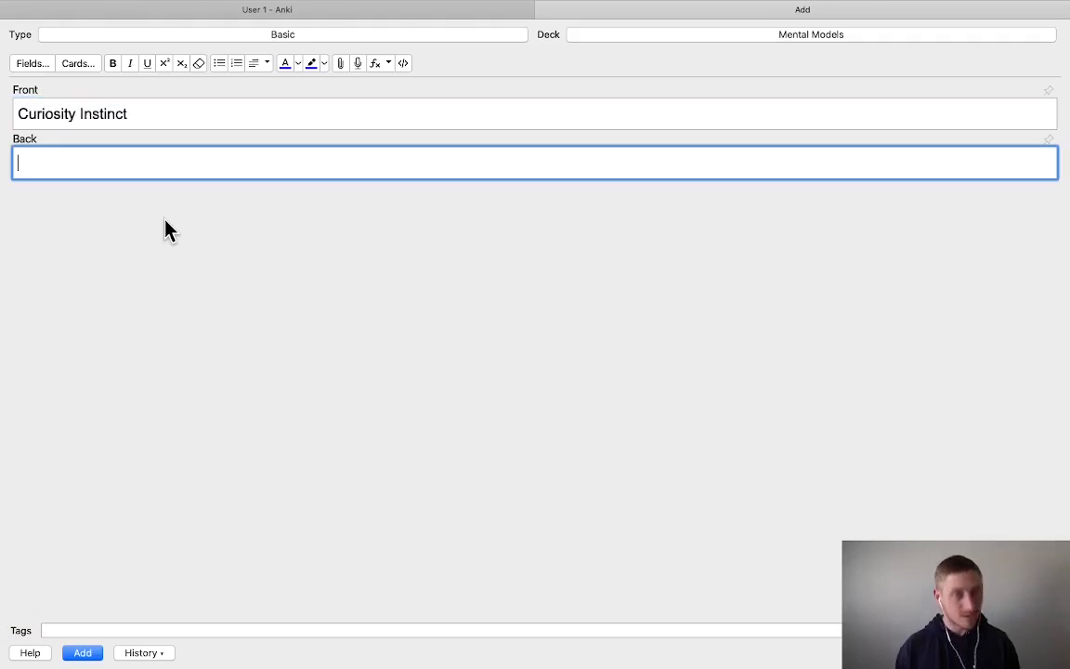
Begin the back with "The inbuilt instinct which leads us to innovate and explore based on our curiosity"
{"action": "type", "text": "The in"}
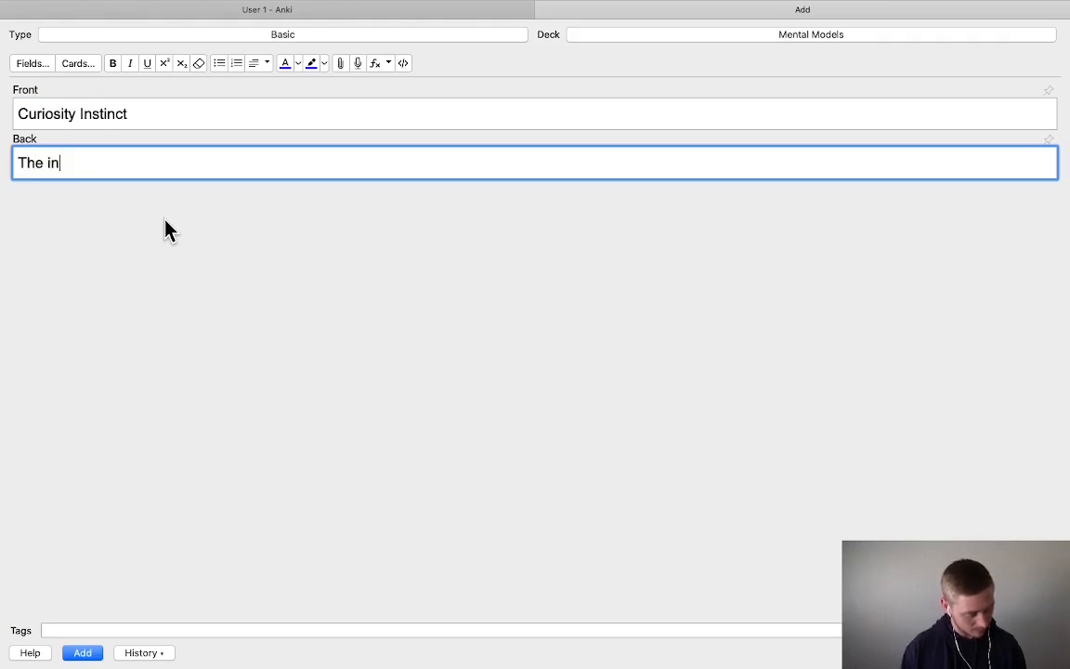
{"action": "type", "text": "built insti"}
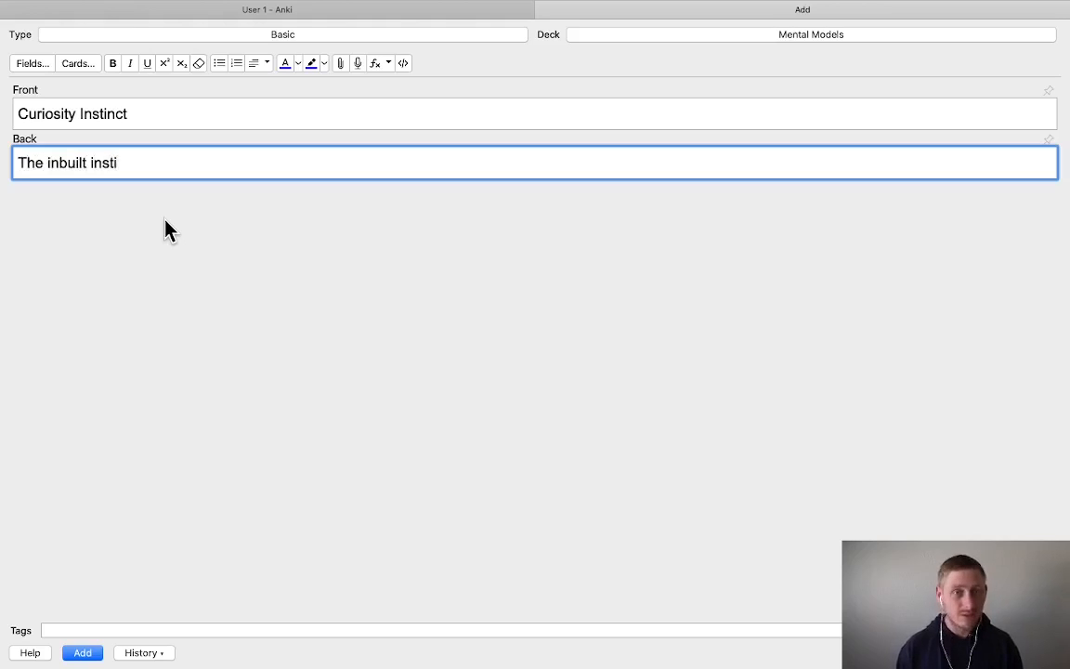
{"action": "type", "text": "nct wh"}
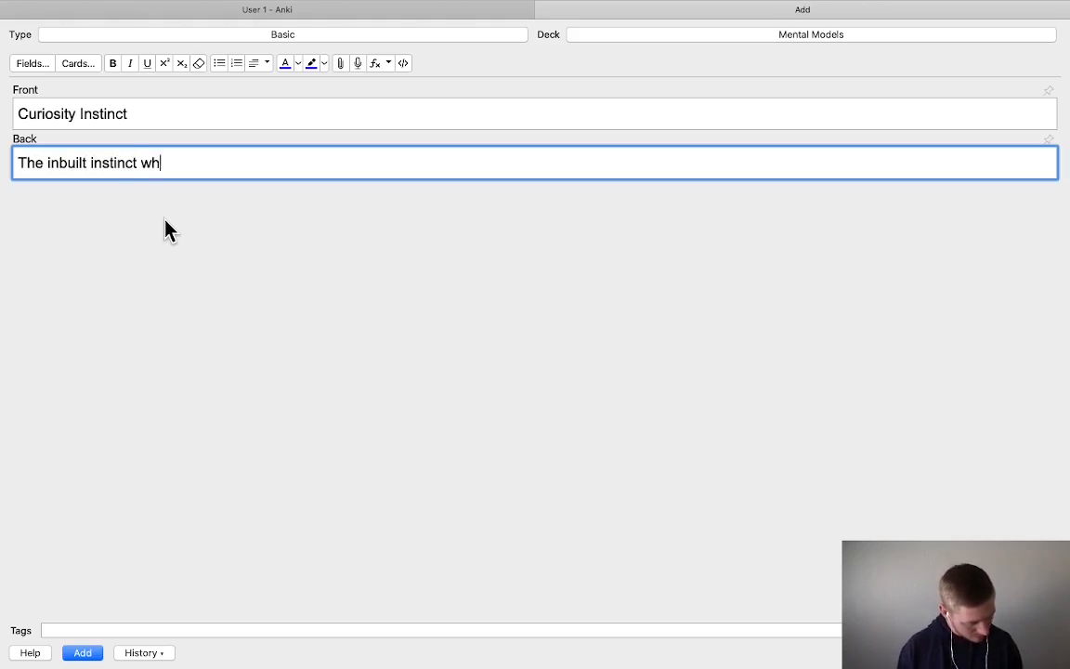
{"action": "type", "text": "ich leads us to i"}
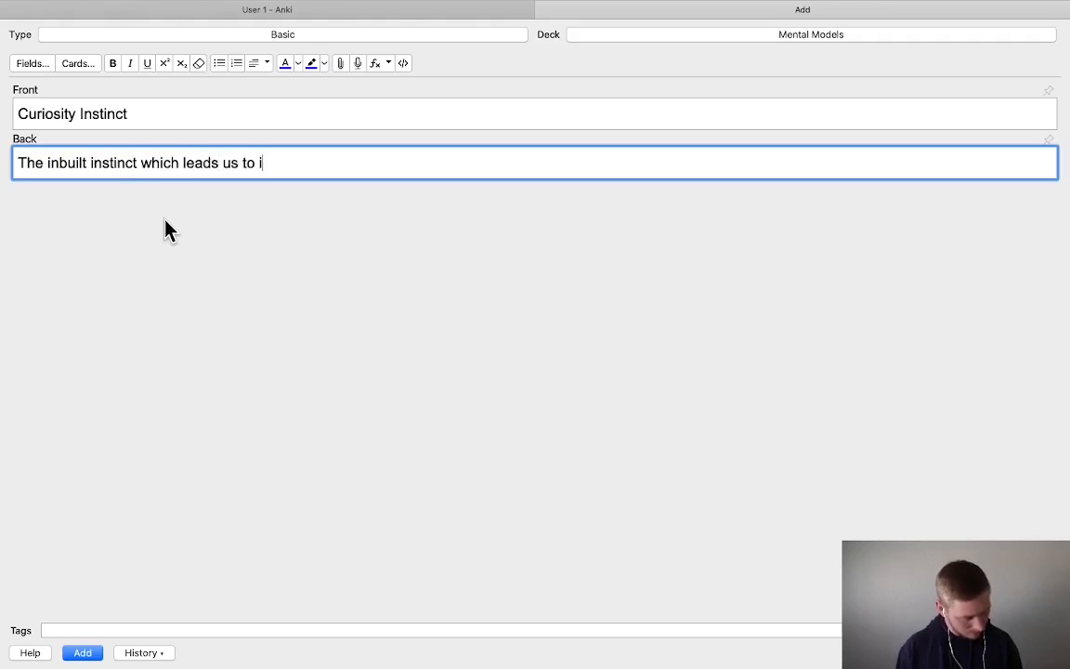
{"action": "type", "text": "nnovate and e"}
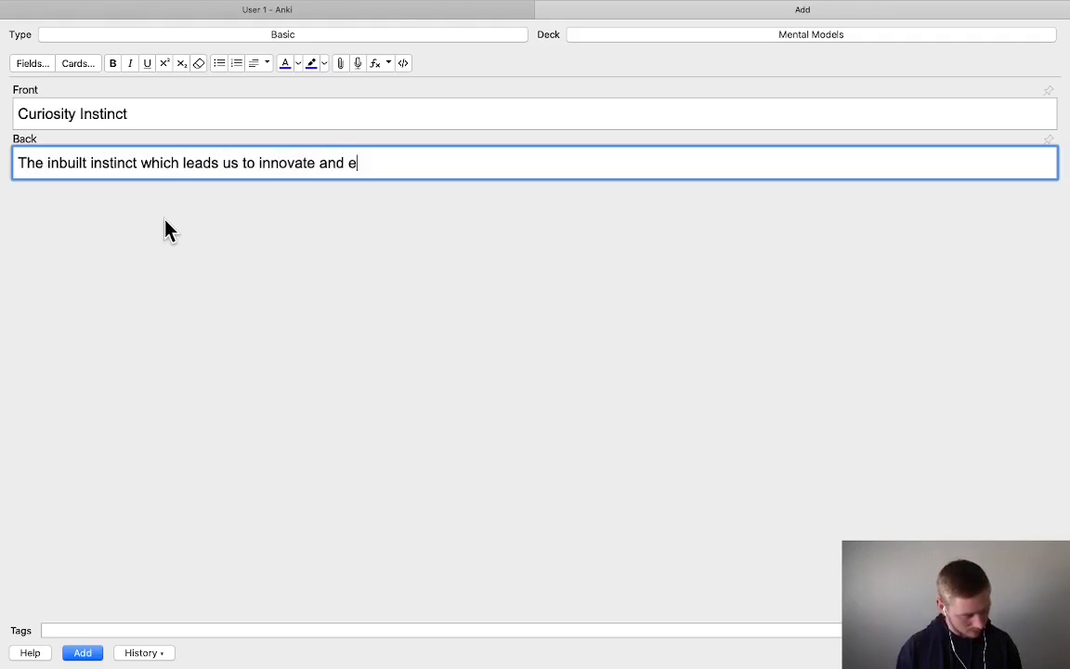
{"action": "type", "text": "xplore based on "}
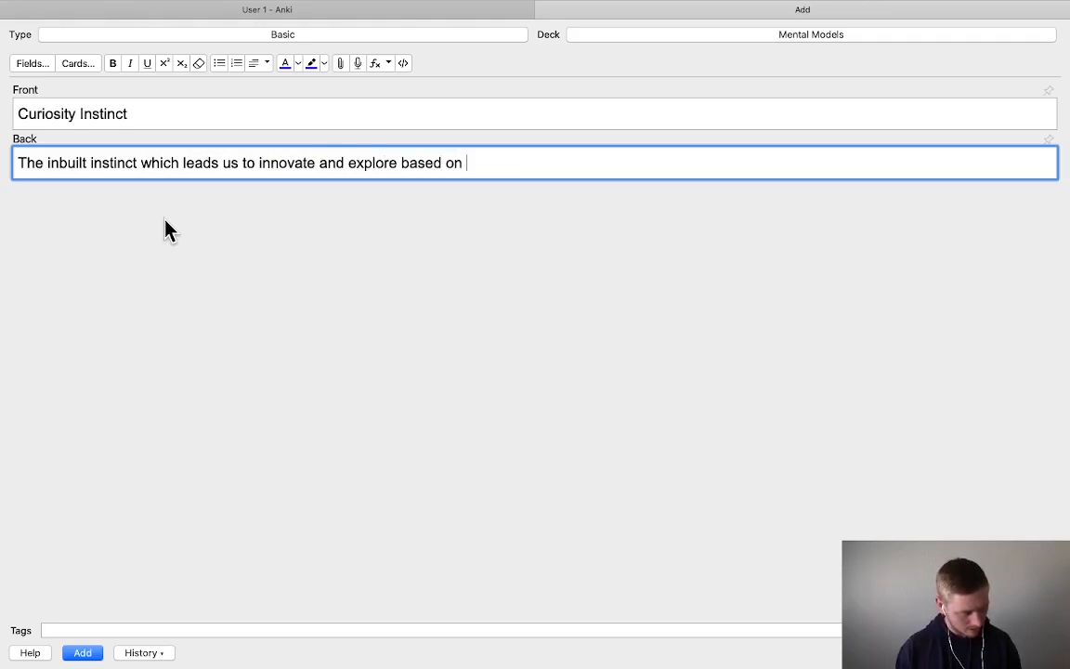
{"action": "type", "text": "our cur"}
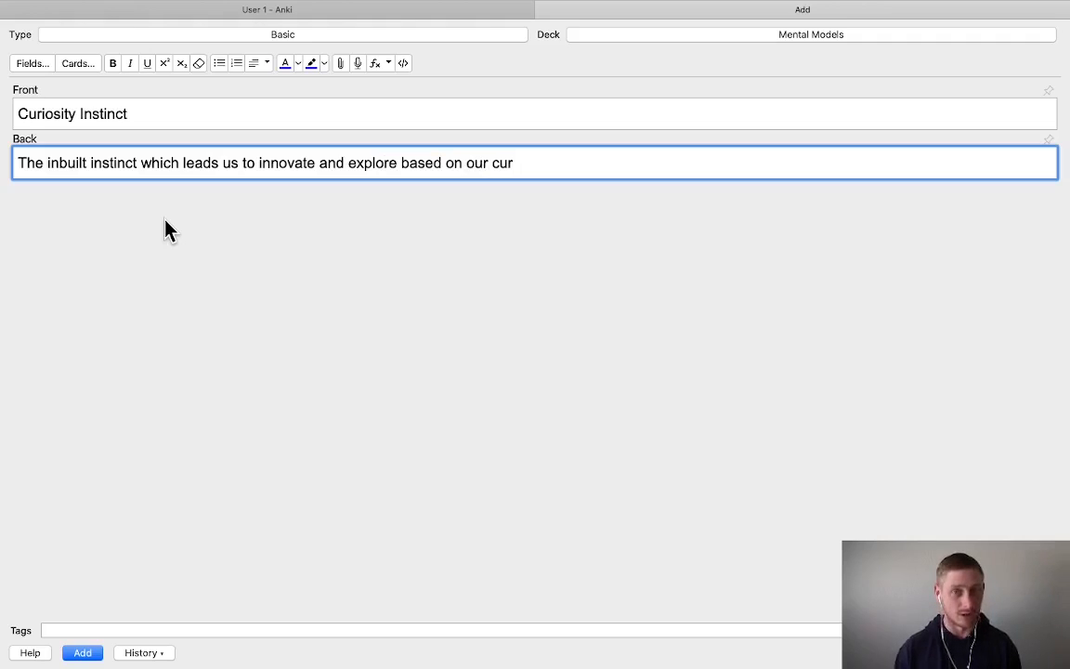
{"action": "type", "text": "iou"}
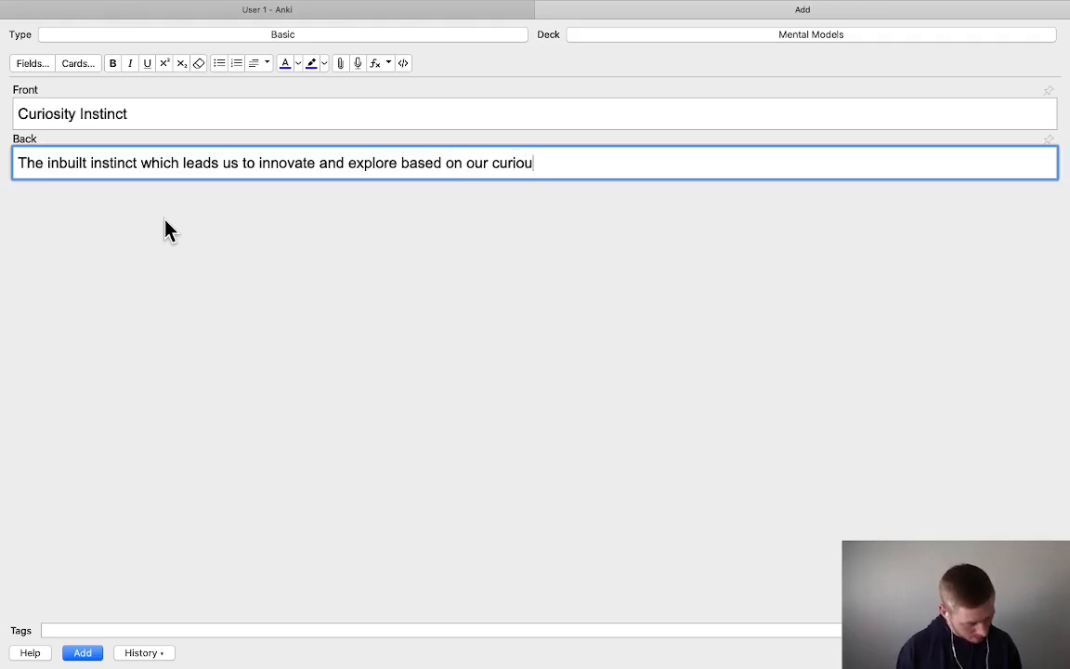
{"action": "key", "text": "BackSpace"}
{"action": "type", "text": "si"}
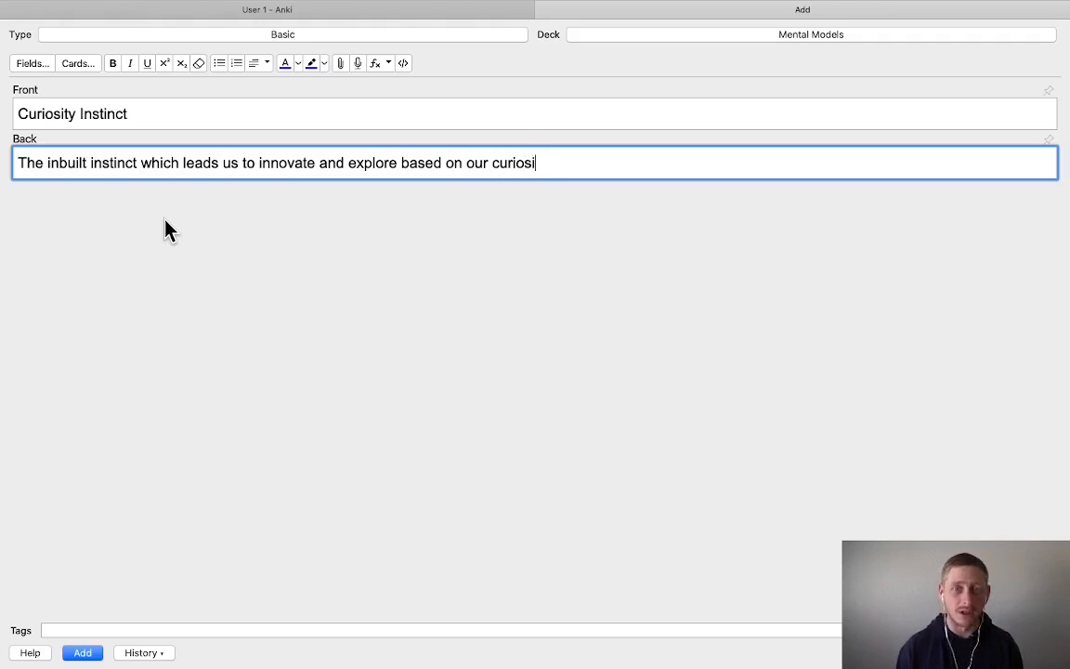
Continue the back: "It has led us to acquire information and knowledge about the world around us. Curiosity provides us with an incentive to innovate, explroe and learn."
{"action": "type", "text": "ty. It has led us to acquire information and knowledge about the world "}
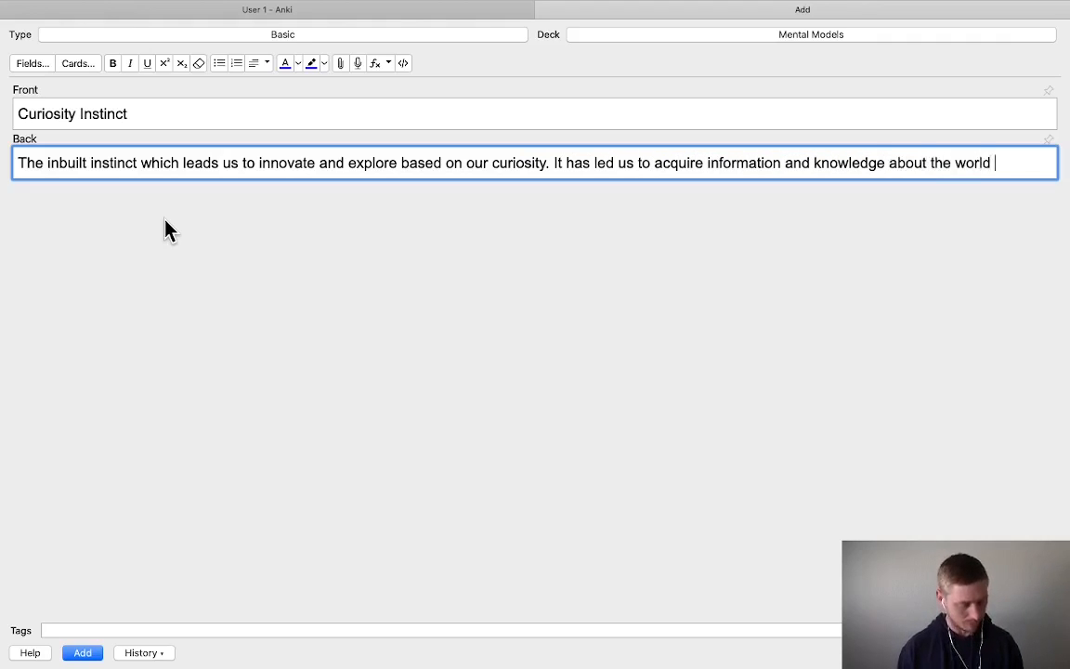
{"action": "type", "text": "around us. Curiosity provides us with an incentive"}
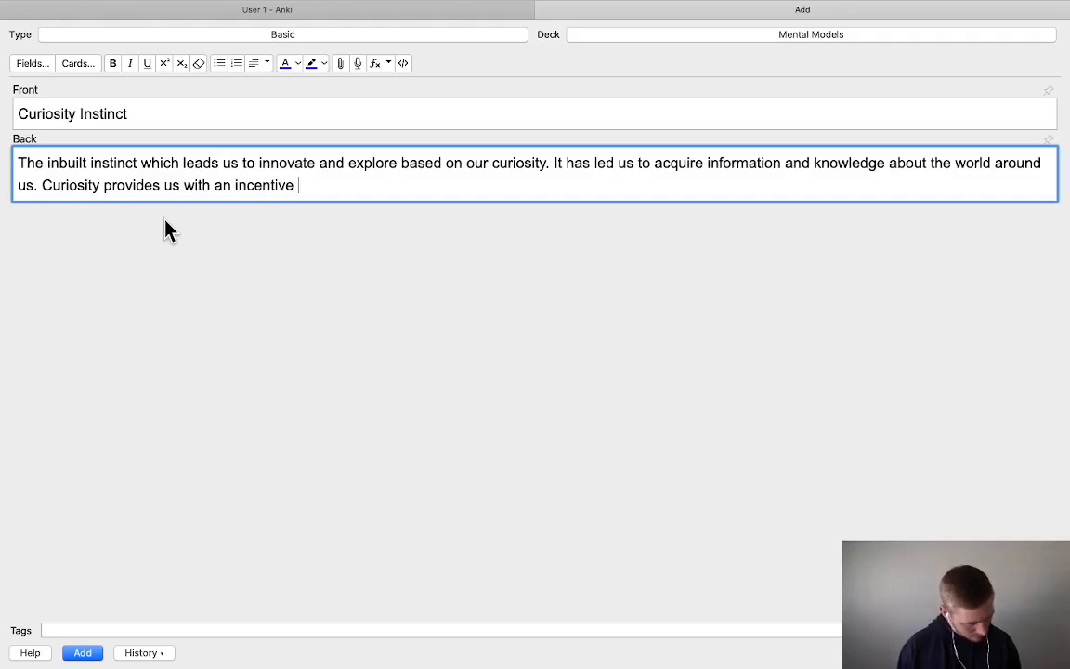
{"action": "type", "text": "to i"}
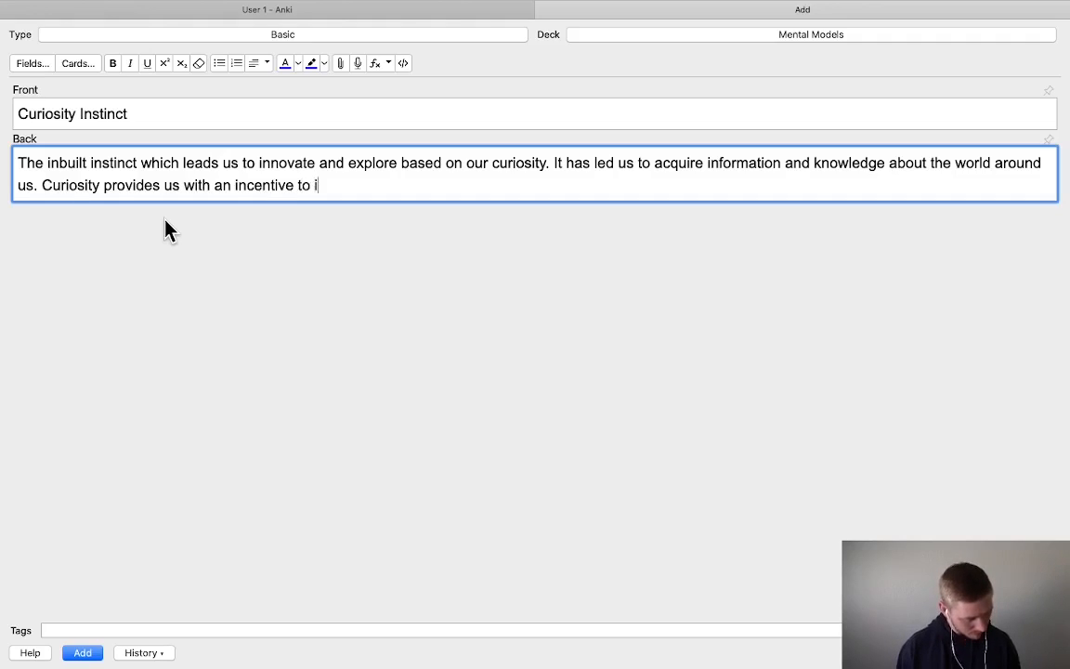
{"action": "type", "text": "nnovate, exp"}
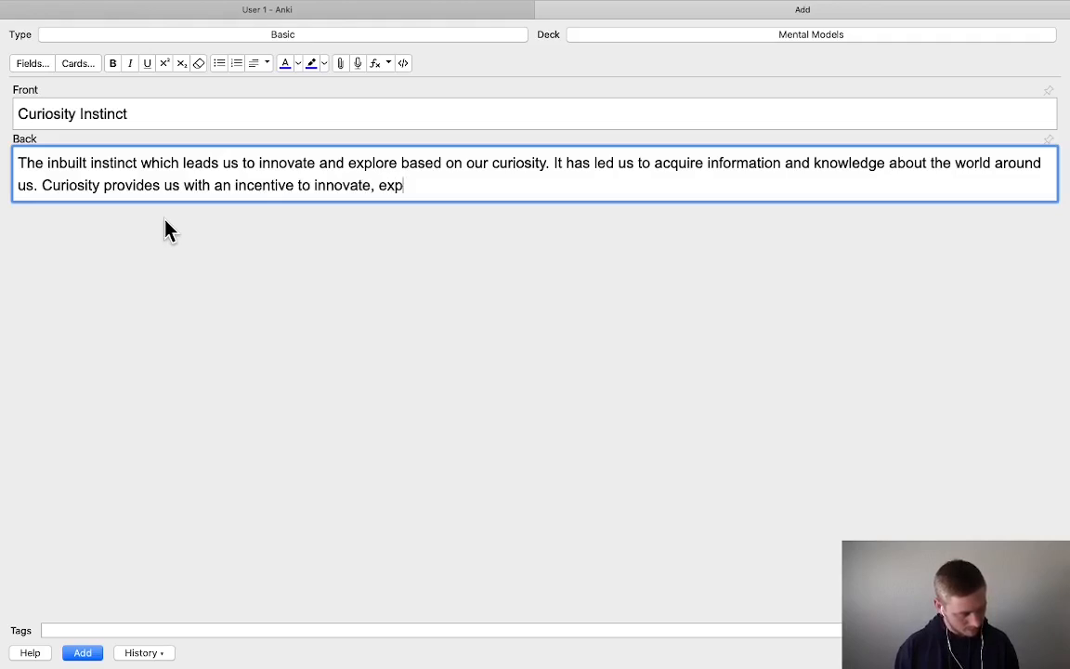
{"action": "type", "text": "lroe and learn."}
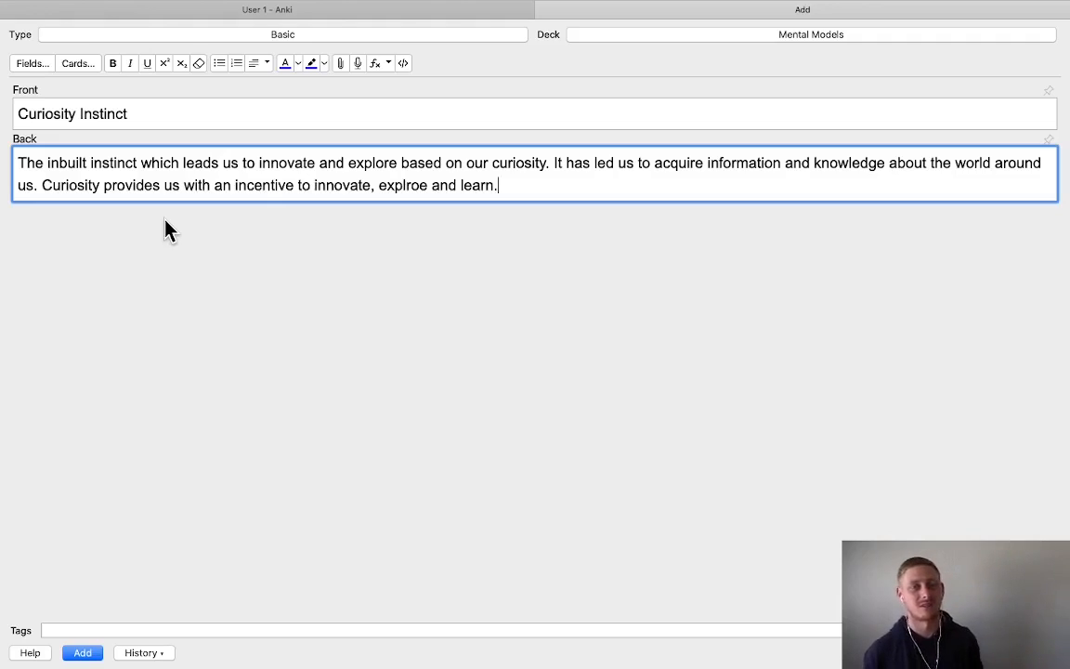
Correct "explroe" in the back's last sentence to "explore," and add the card to the deck
{"action": "double_click", "coordinate": [401, 185]}
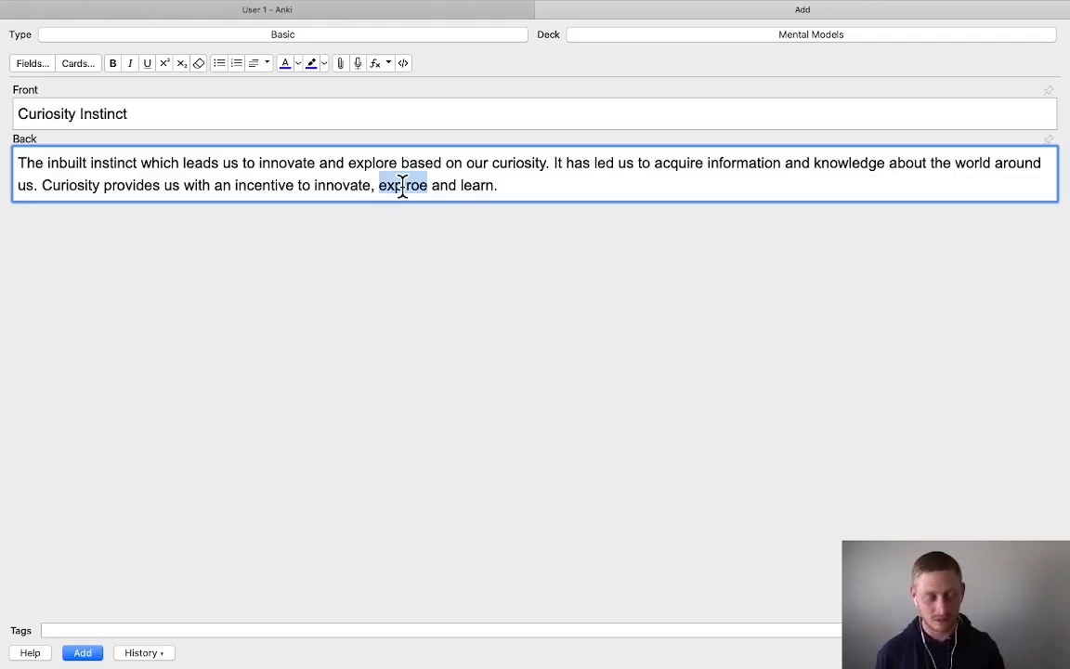
{"action": "type", "text": "explroe,"}
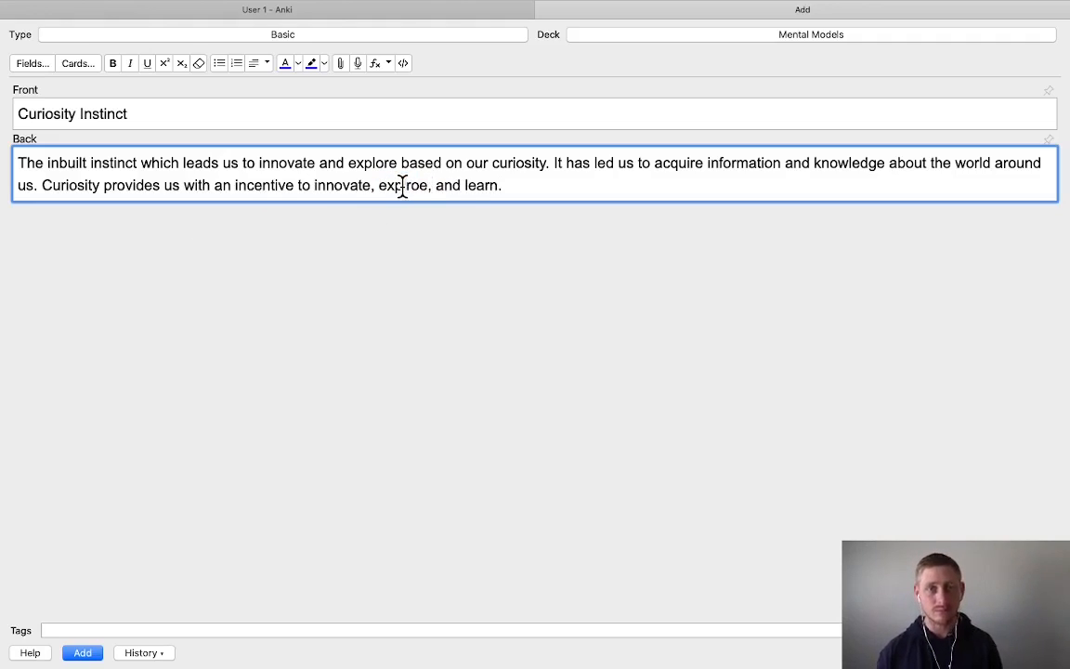
{"action": "key", "text": "Left"}
{"action": "key", "text": "Left"}
{"action": "key", "text": "BackSpace"}
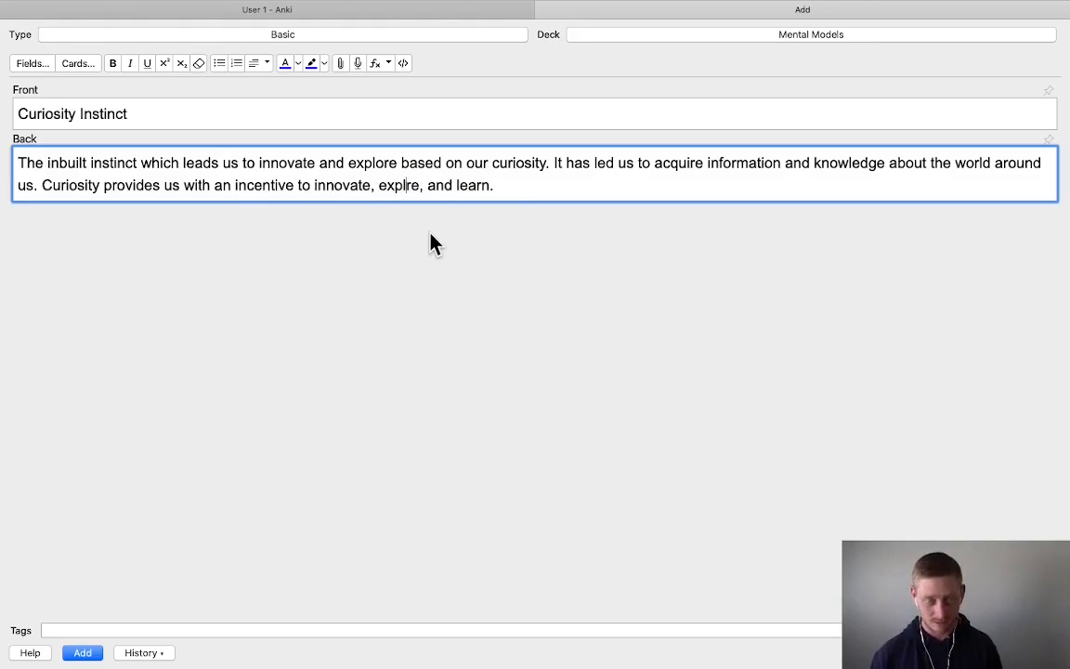
{"action": "type", "text": "o"}
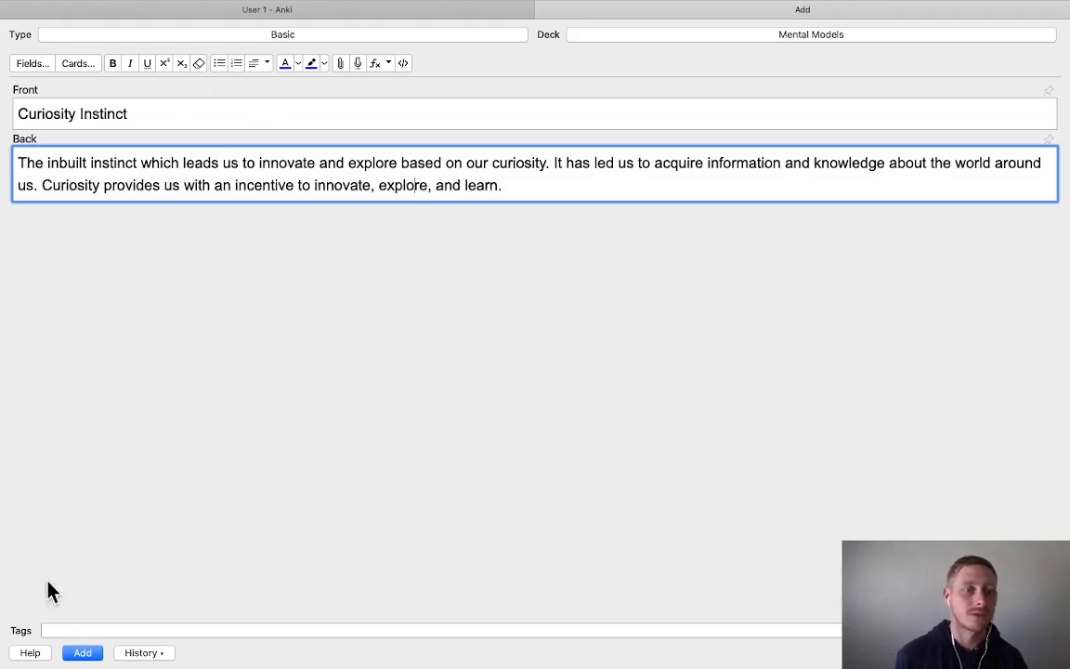
{"action": "left_click", "coordinate": [80, 653]}
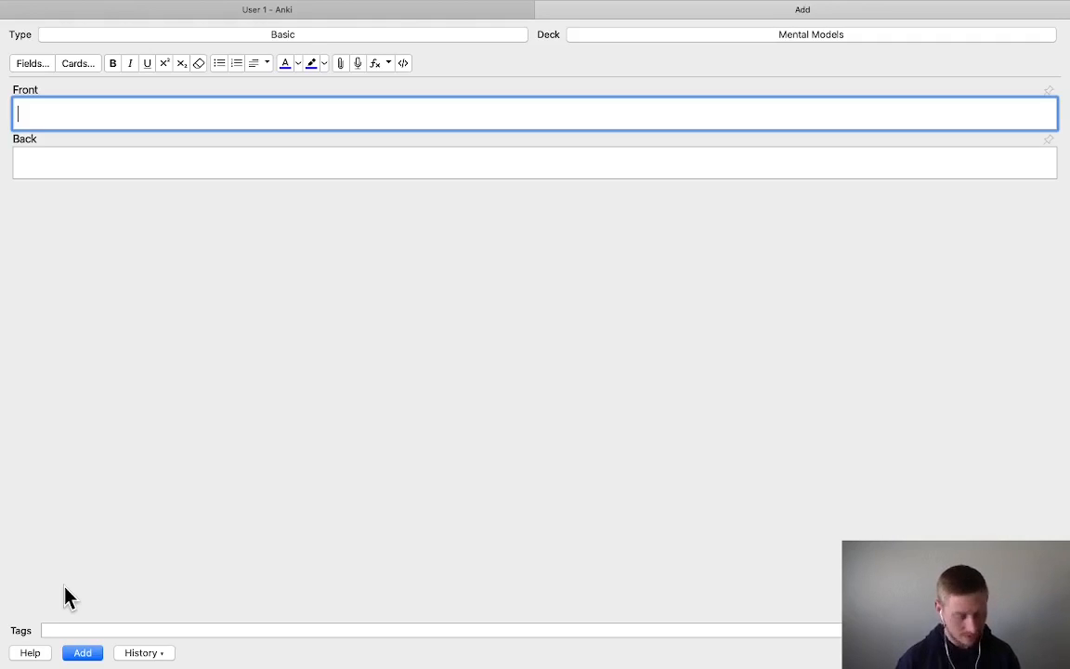
Enter "Inconsistency Avoidance" as the front of the new card and go to its back
{"action": "type", "text": "In"}
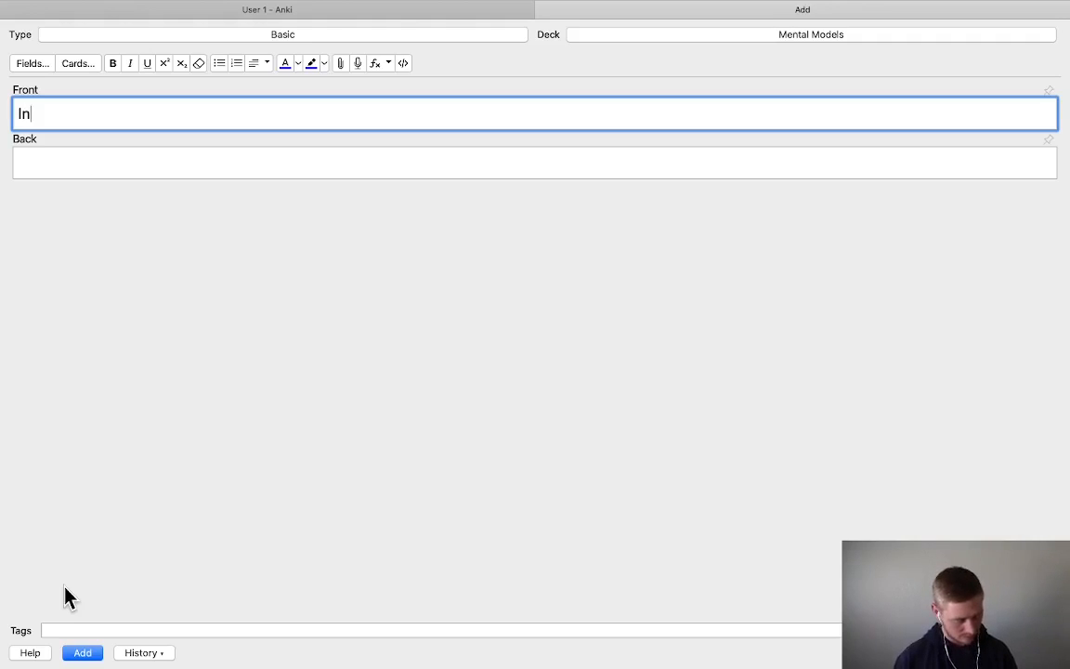
{"action": "type", "text": "consistency"}
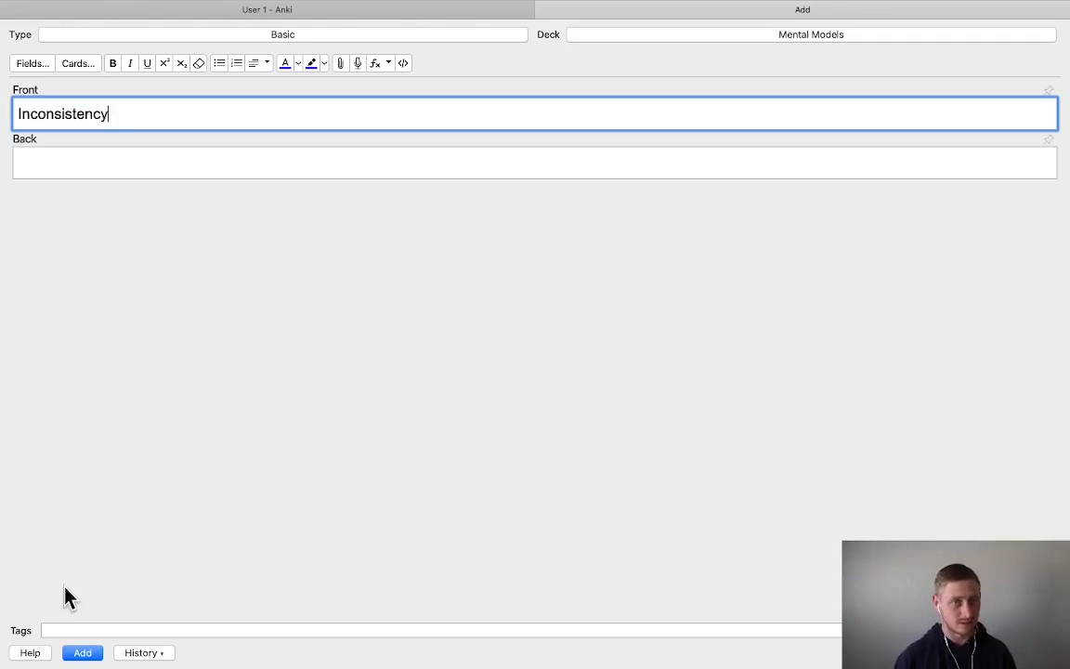
{"action": "key", "text": "Tab"}
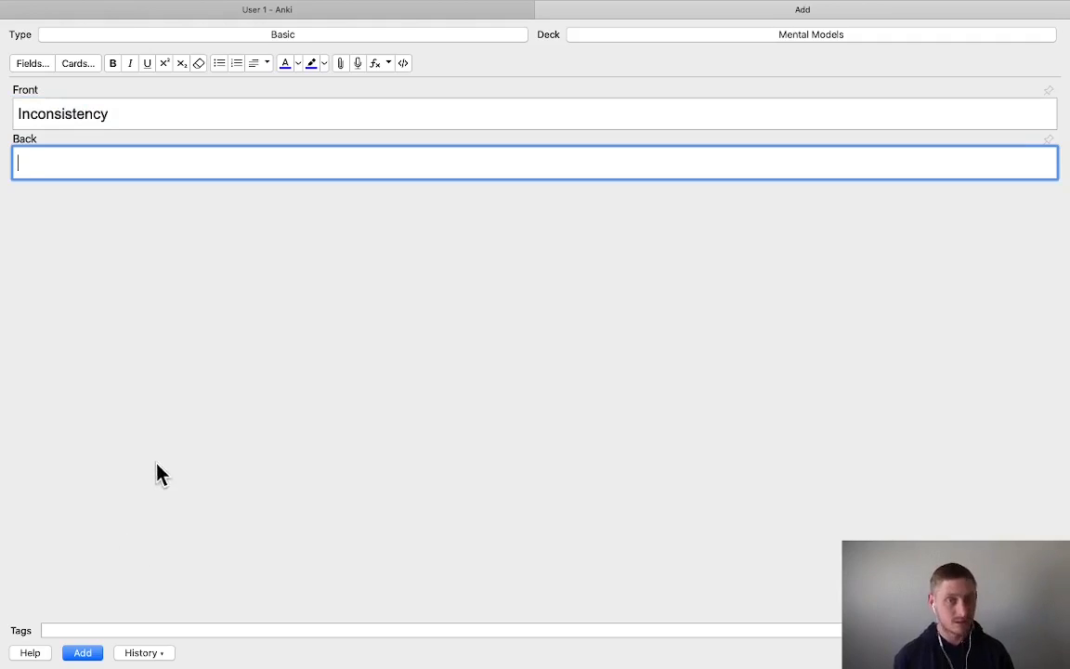
{"action": "left_click", "coordinate": [204, 116]}
{"action": "type", "text": "A"}
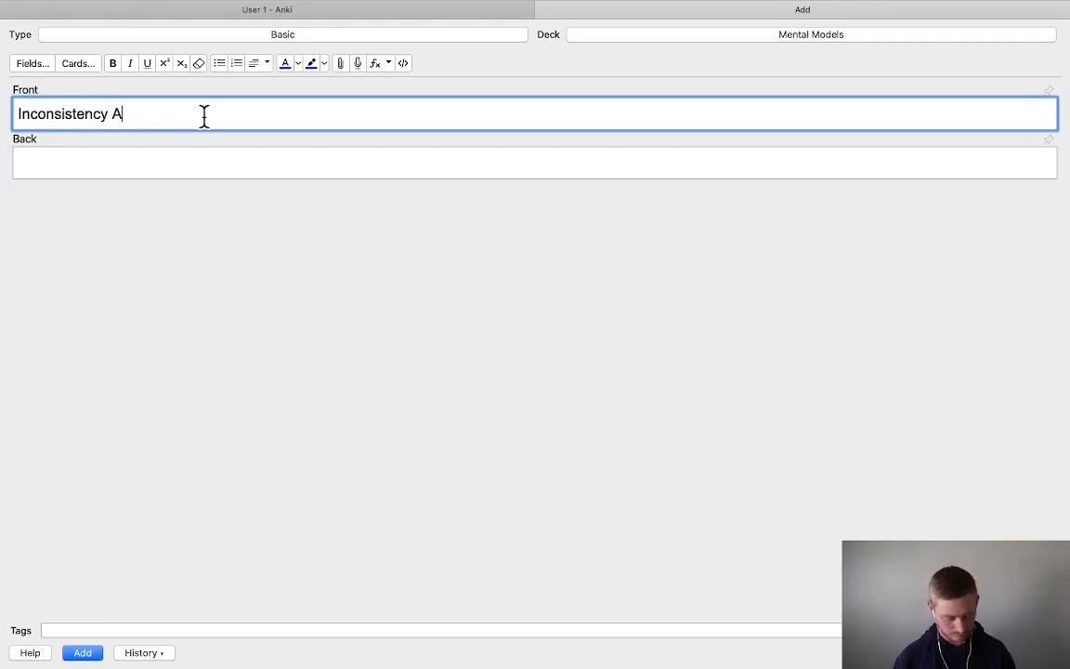
{"action": "type", "text": "voidance"}
{"action": "key", "text": "Tab"}
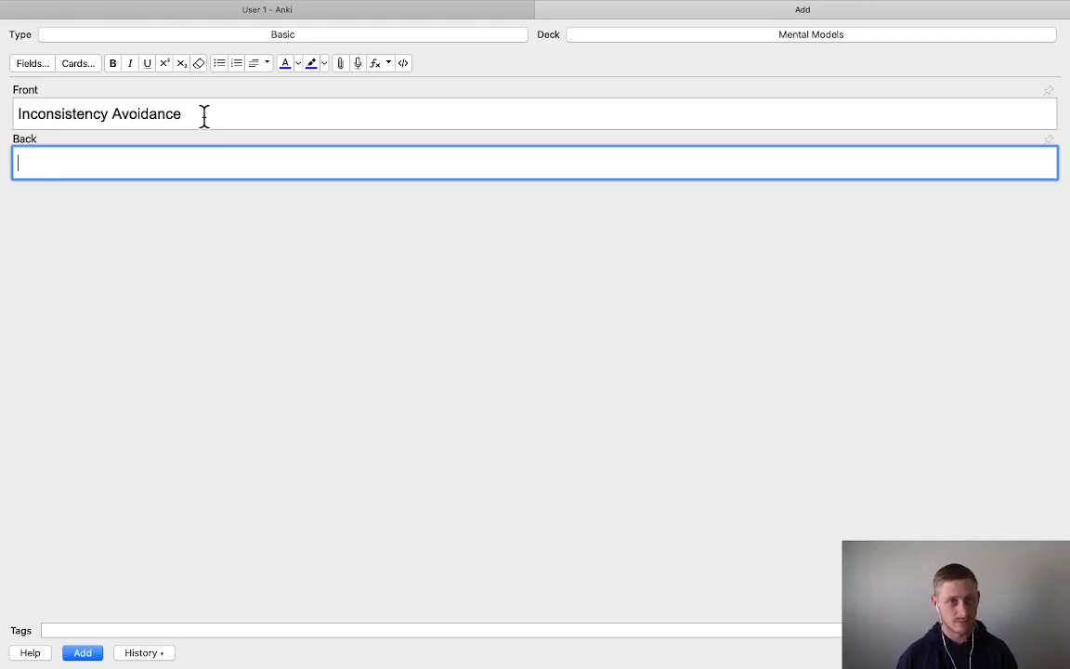
Write "As people, we are reluctant to change or to become inconsistent." on the back and start a second sentence with "This"
{"action": "type", "text": "As people,"}
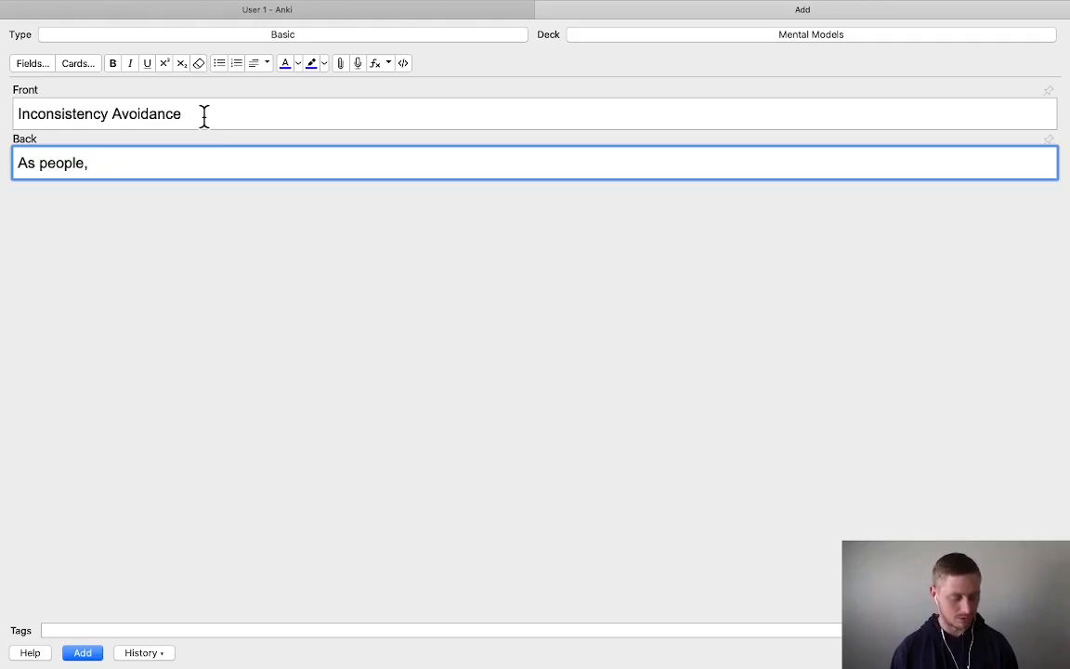
{"action": "type", "text": "we"}
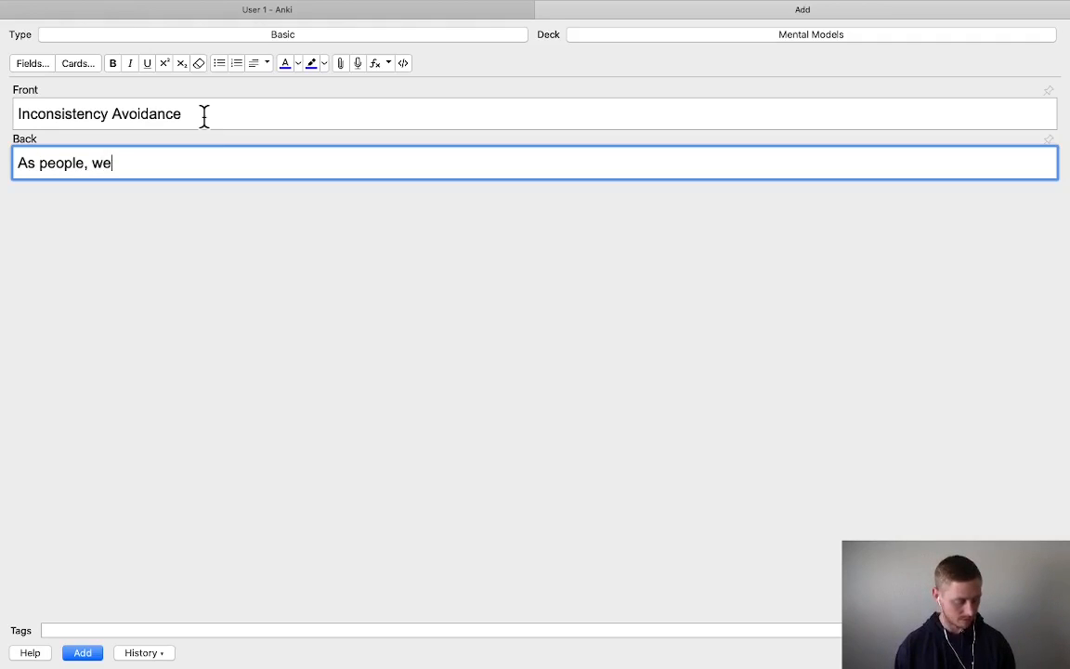
{"action": "type", "text": " are relucat"}
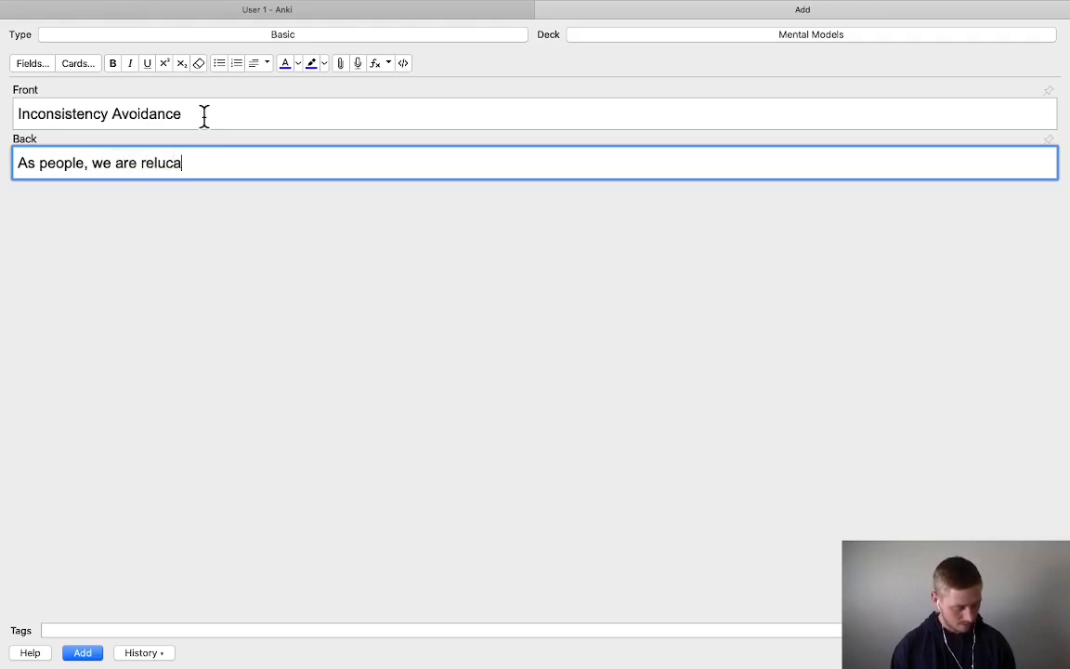
{"action": "key", "text": "BackSpace"}
{"action": "key", "text": "BackSpace"}
{"action": "key", "text": "BackSpace"}
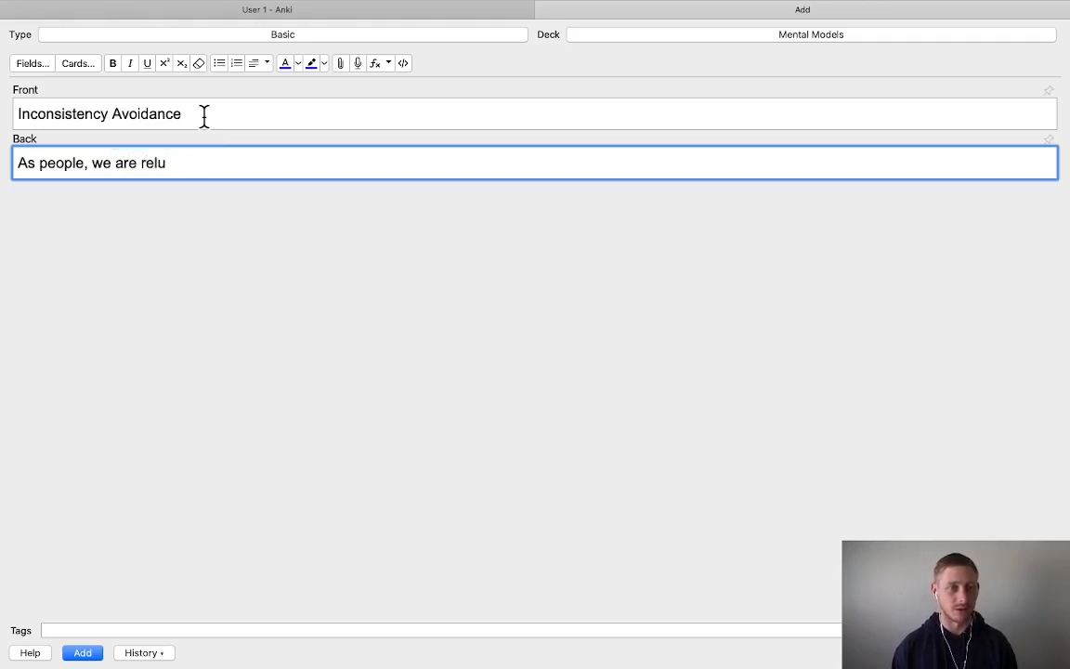
{"action": "type", "text": "cta"}
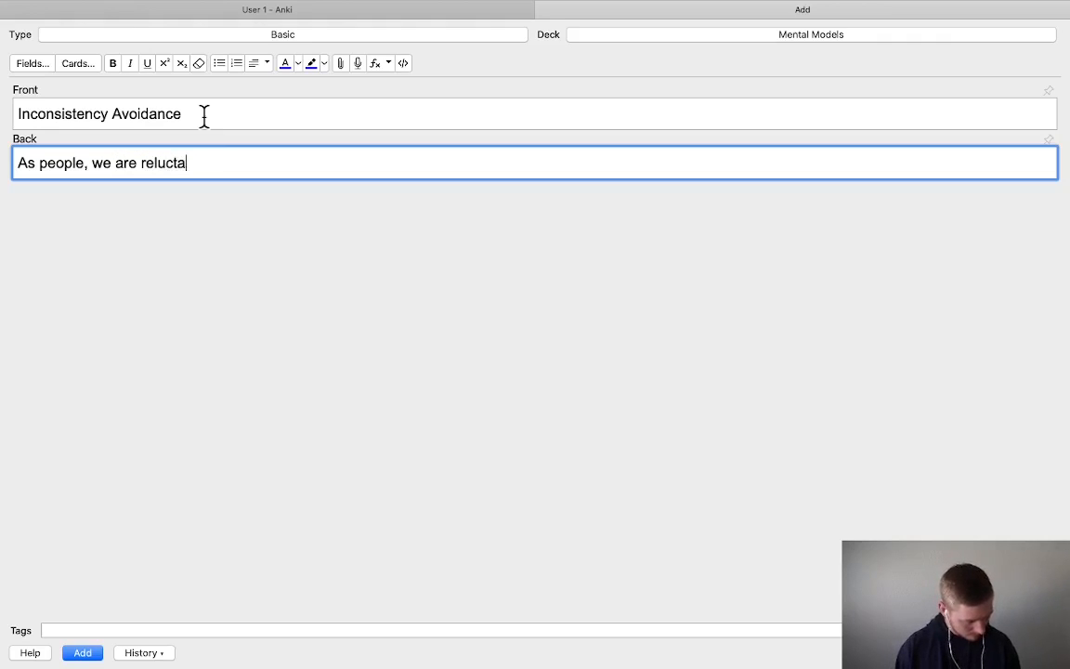
{"action": "type", "text": "nt to change or to b"}
{"action": "key", "text": "BackSpace"}
{"action": "type", "text": "to become incon"}
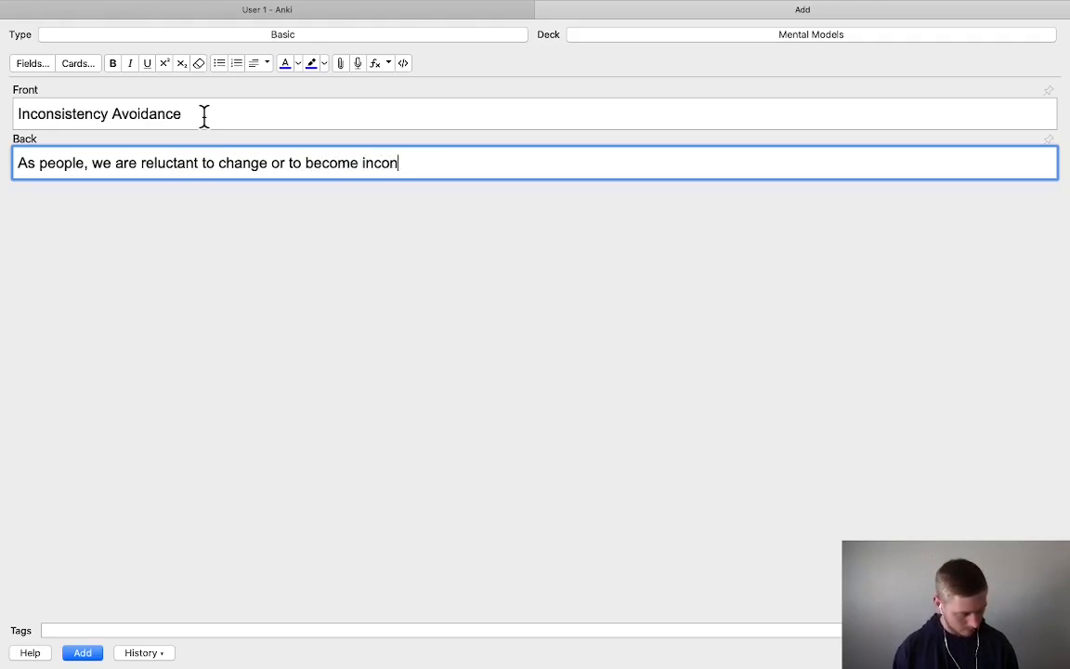
{"action": "type", "text": "sistent. This "}
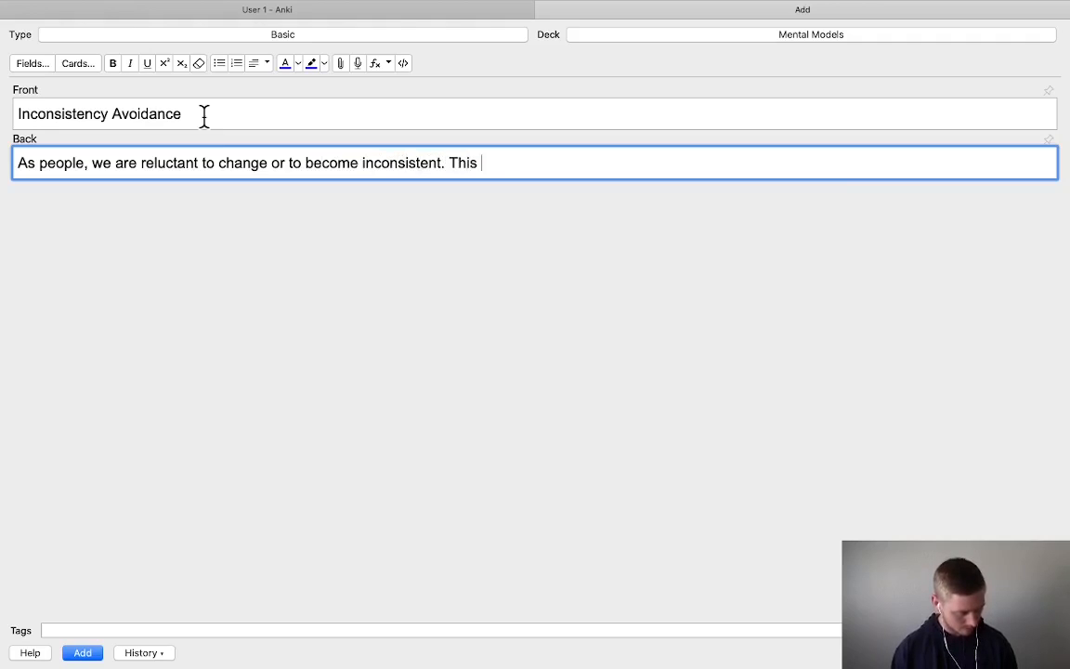
Continue the back's second sentence with "means that bad habits are hard to change, but once we have"
{"action": "type", "text": "means that bad "}
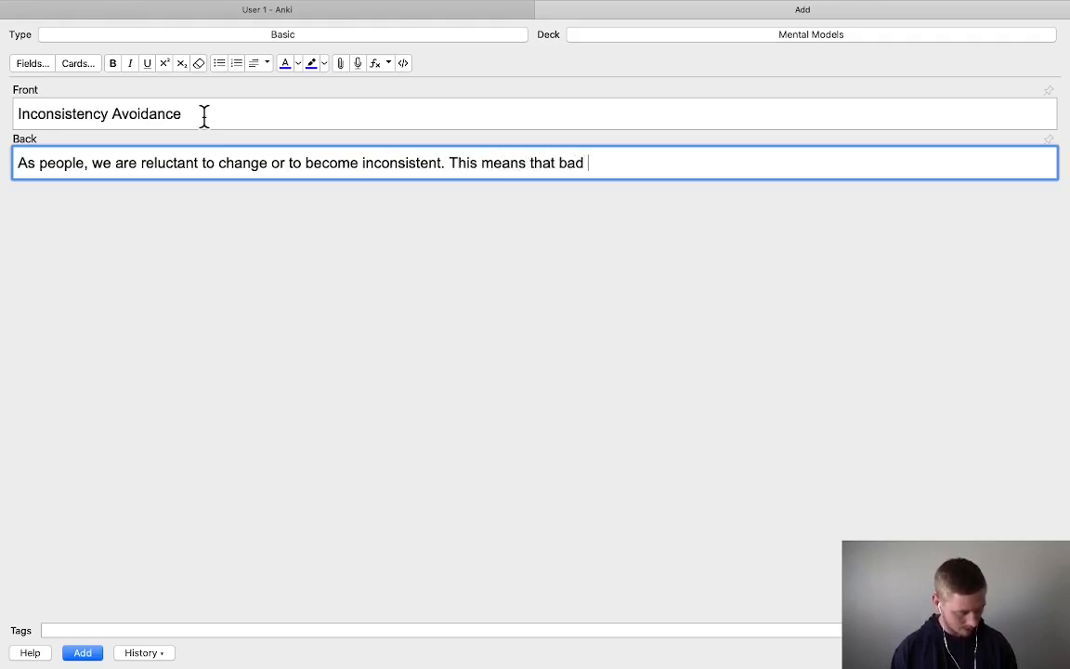
{"action": "type", "text": "habits are har"}
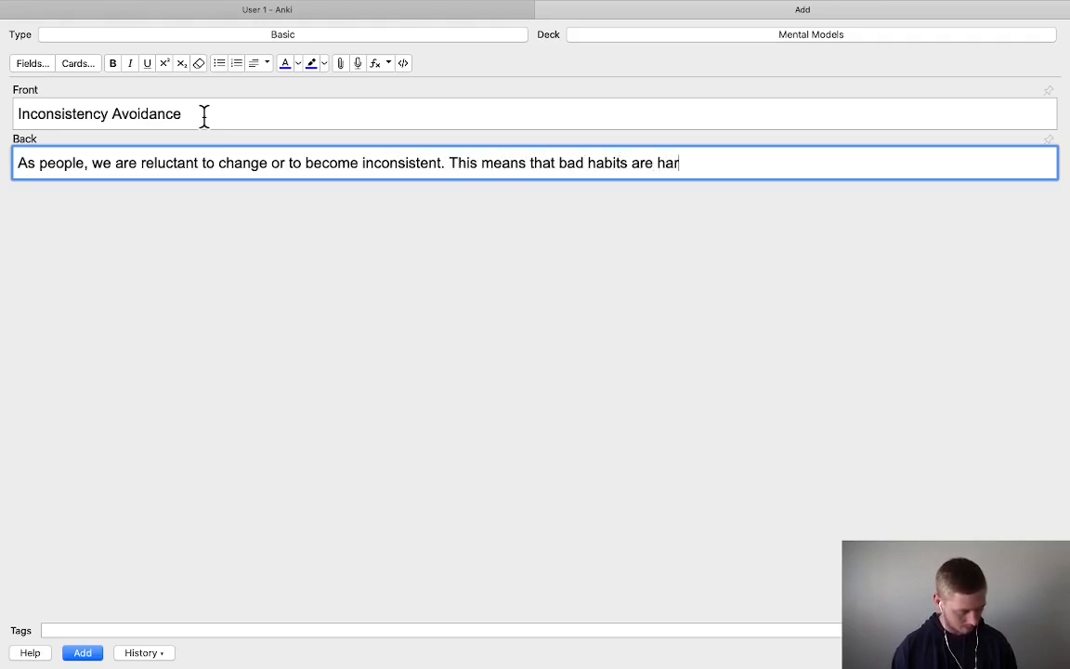
{"action": "type", "text": "d to change, but once we hva"}
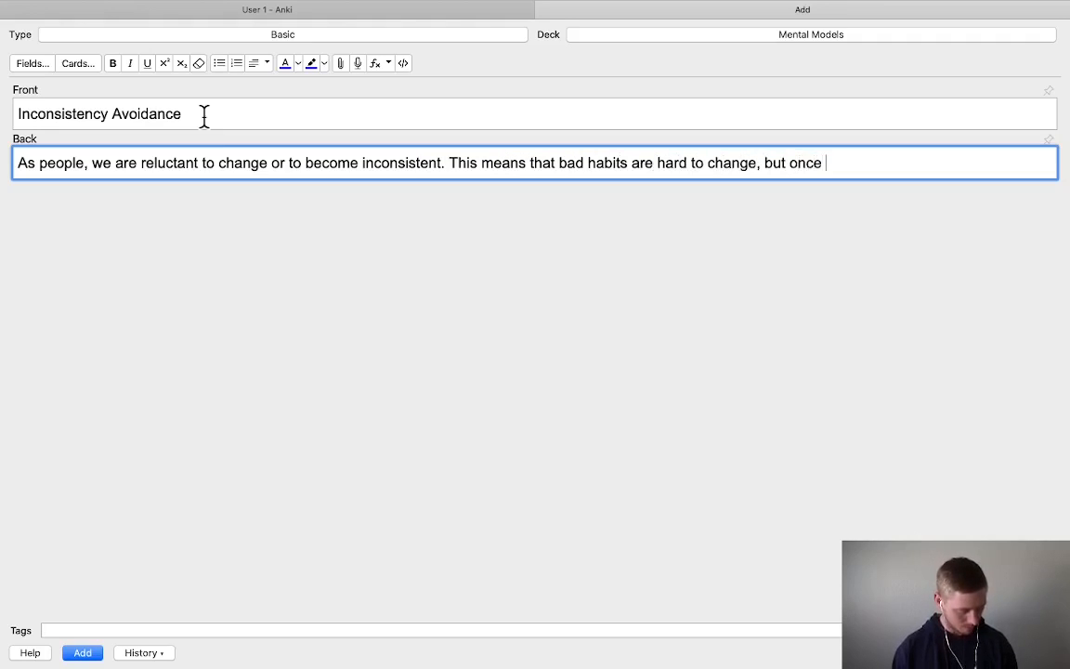
{"action": "key", "text": "BackSpace"}
{"action": "key", "text": "BackSpace"}
{"action": "type", "text": "ave "}
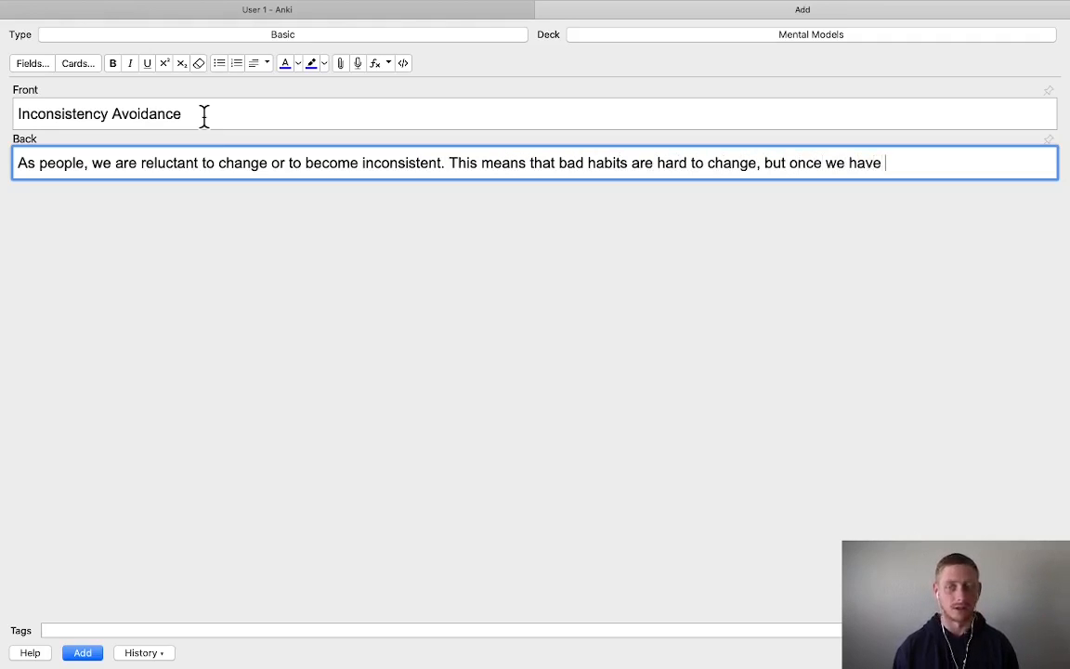
Finish the back with "learned good habits, it is easy to keep them." and add the card to the deck
{"action": "type", "text": "learn"}
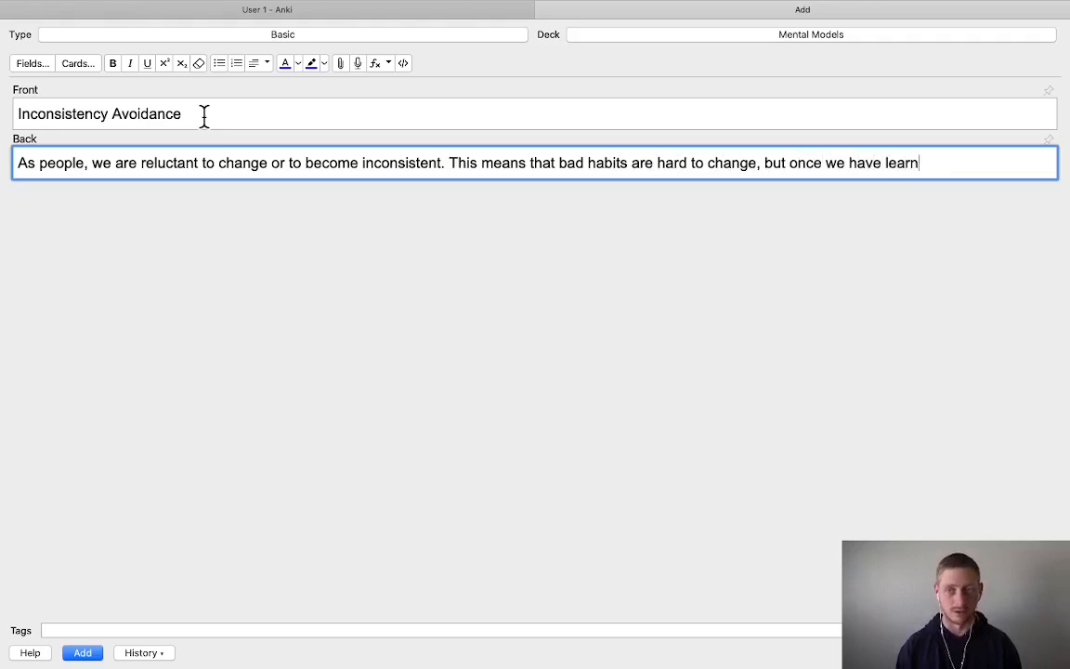
{"action": "type", "text": "ed good ha"}
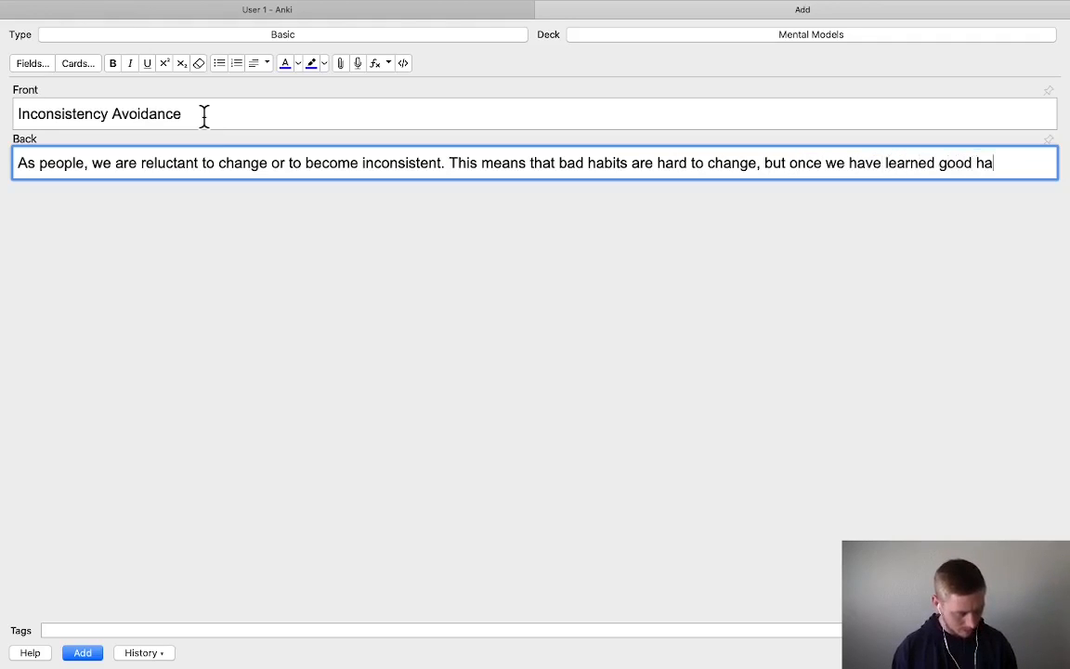
{"action": "type", "text": "bits, it is "}
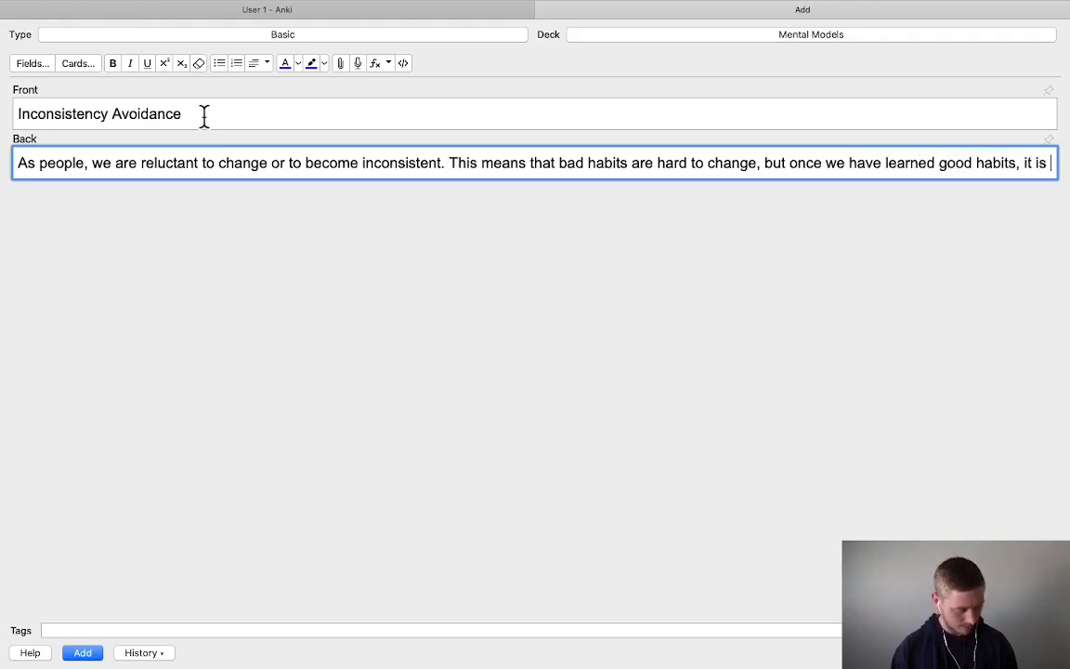
{"action": "type", "text": "easy to ek"}
{"action": "key", "text": "BackSpace"}
{"action": "key", "text": "BackSpace"}
{"action": "type", "text": "keep them."}
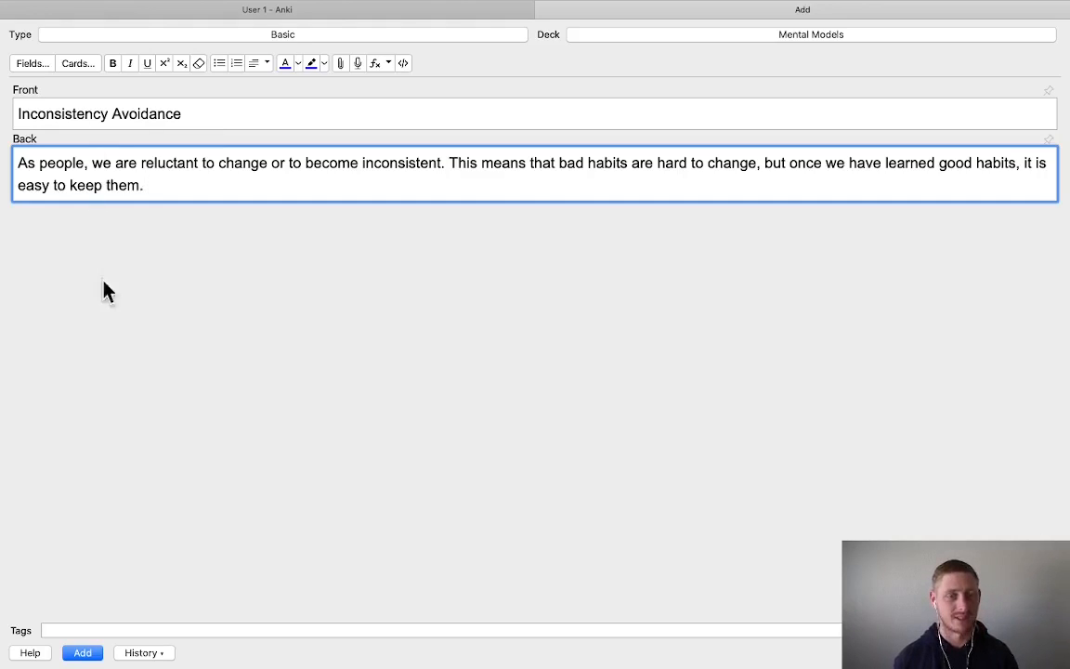
{"action": "left_click", "coordinate": [90, 654]}
Enter "Doubt-Avoidance" as the front of the new card and go to its back
{"action": "type", "text": "Doubt-Avoi"}
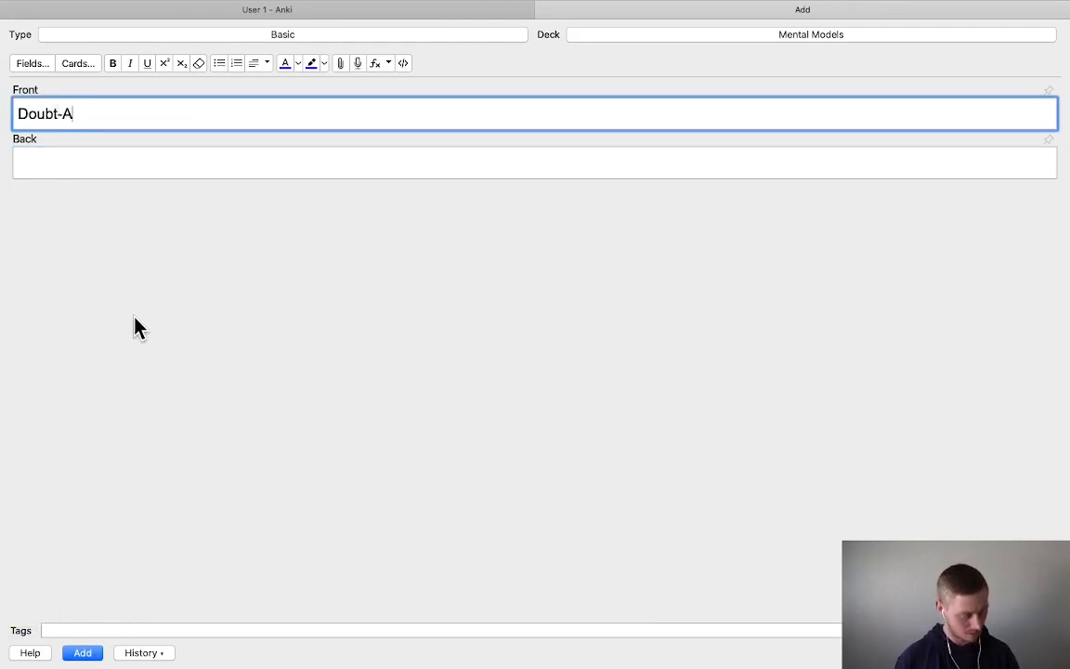
{"action": "key", "text": "BackSpace"}
{"action": "type", "text": "oidance"}
{"action": "key", "text": "Tab"}
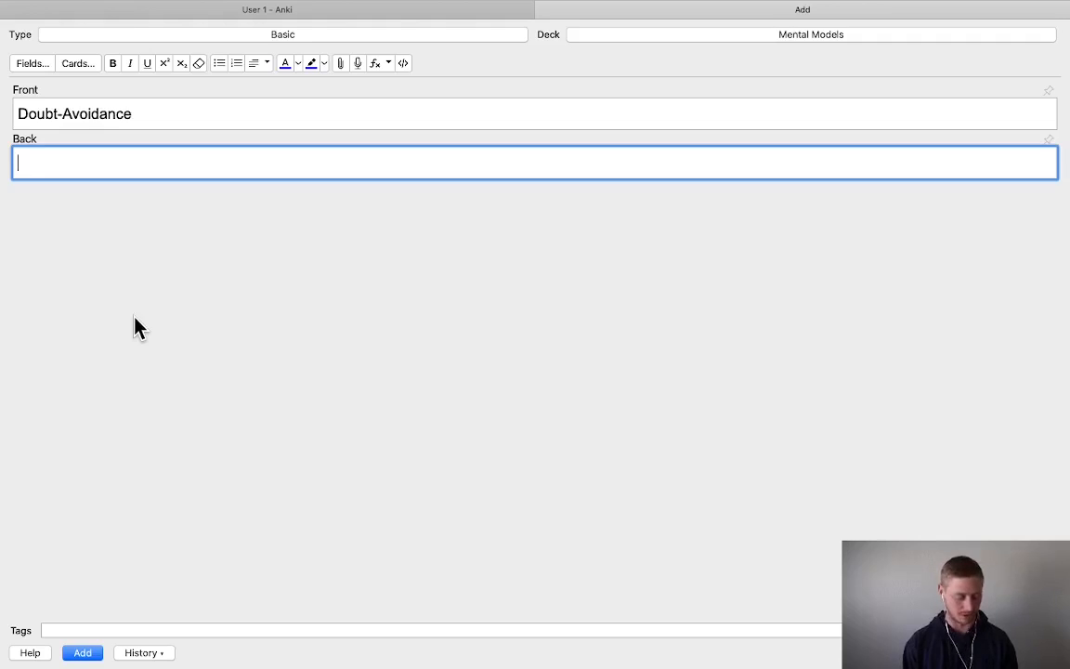
Start the back with "When faced with decisions riddled with doubt, we are hardwired to make quick decisions to remove the doubt,"
{"action": "type", "text": "When faced with decisions riddled with doubt, we are hardwired to make quick dec"}
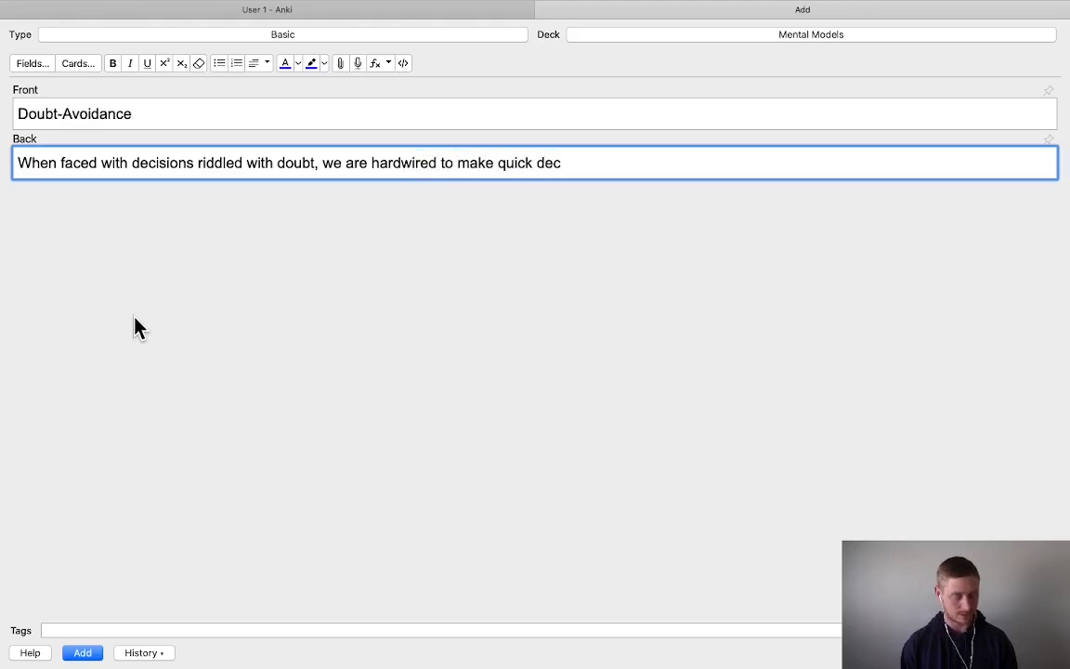
{"action": "type", "text": "isions"}
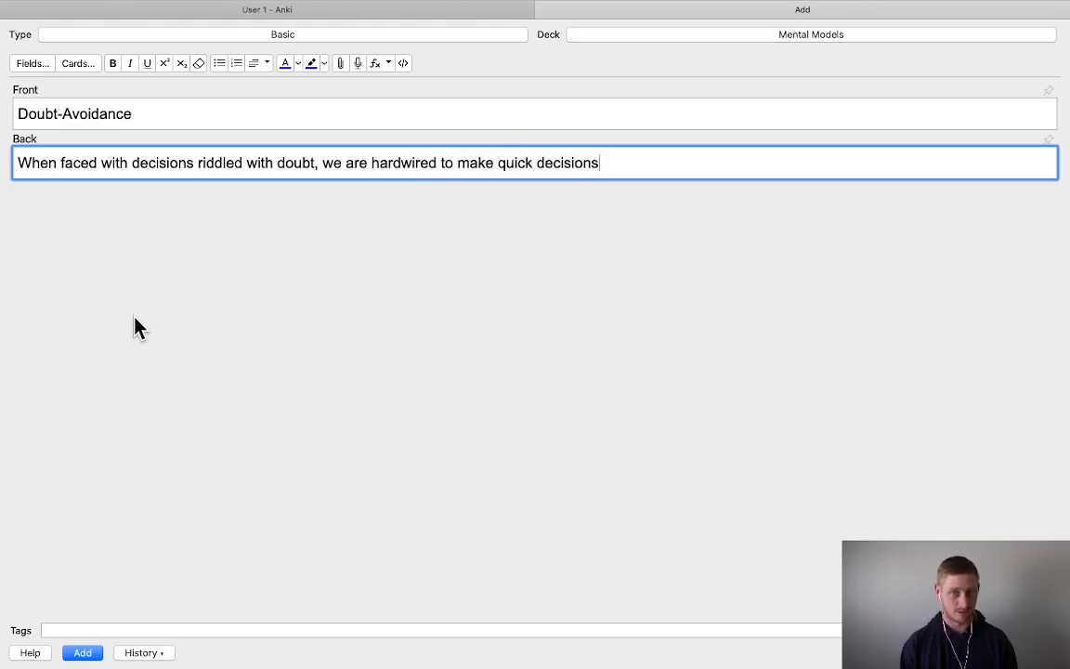
{"action": "type", "text": ","}
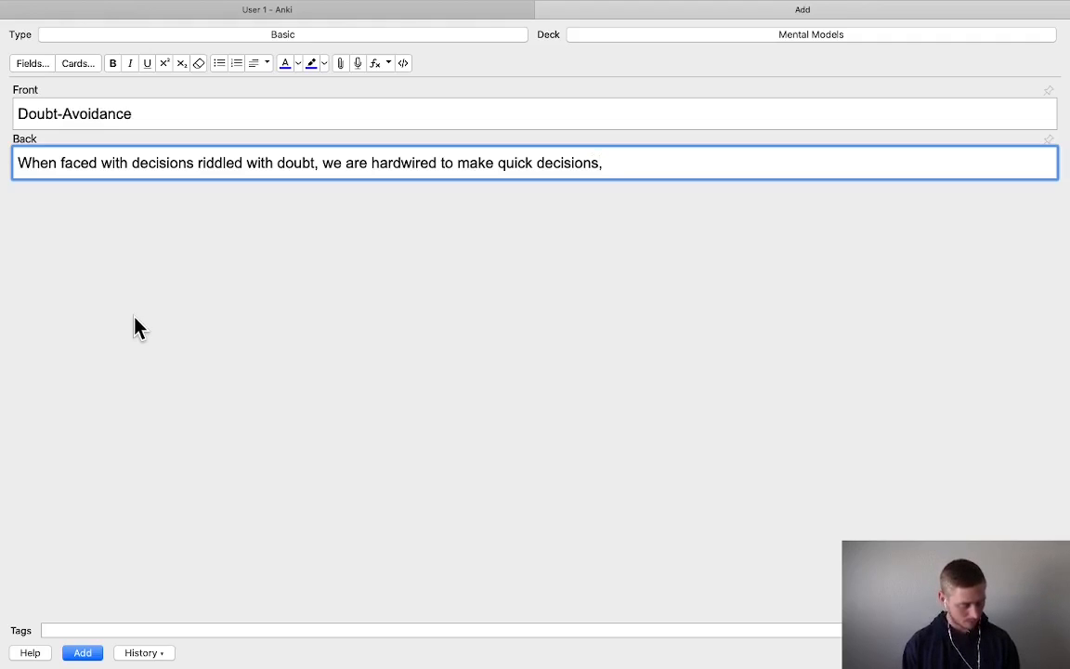
{"action": "key", "text": "BackSpace"}
{"action": "type", "text": "to rem"}
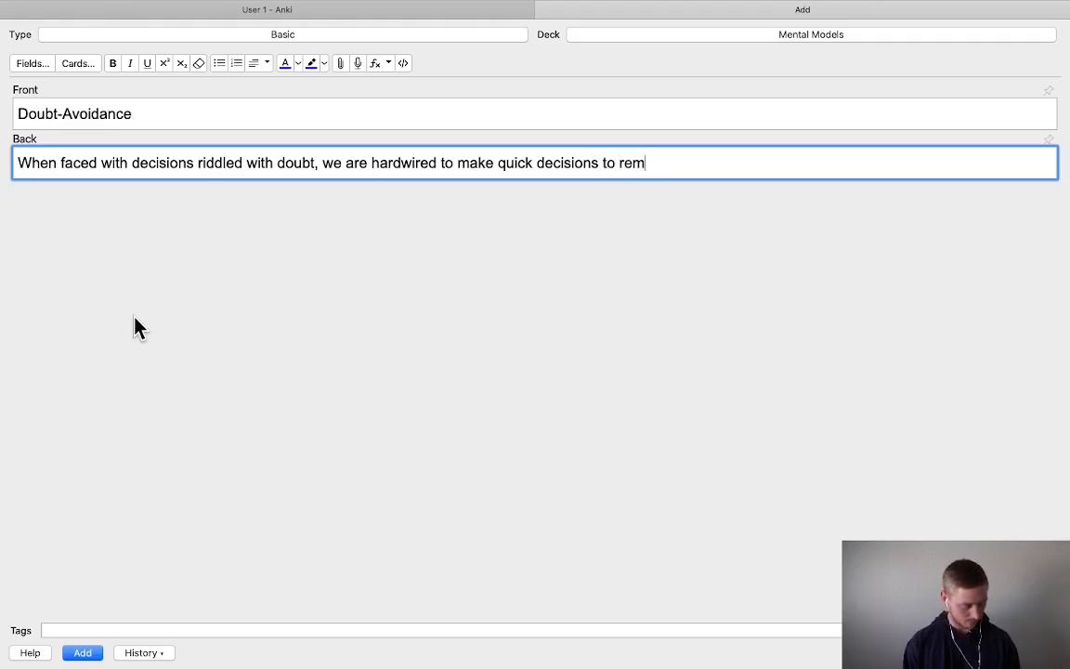
{"action": "type", "text": "ove the doubt, o"}
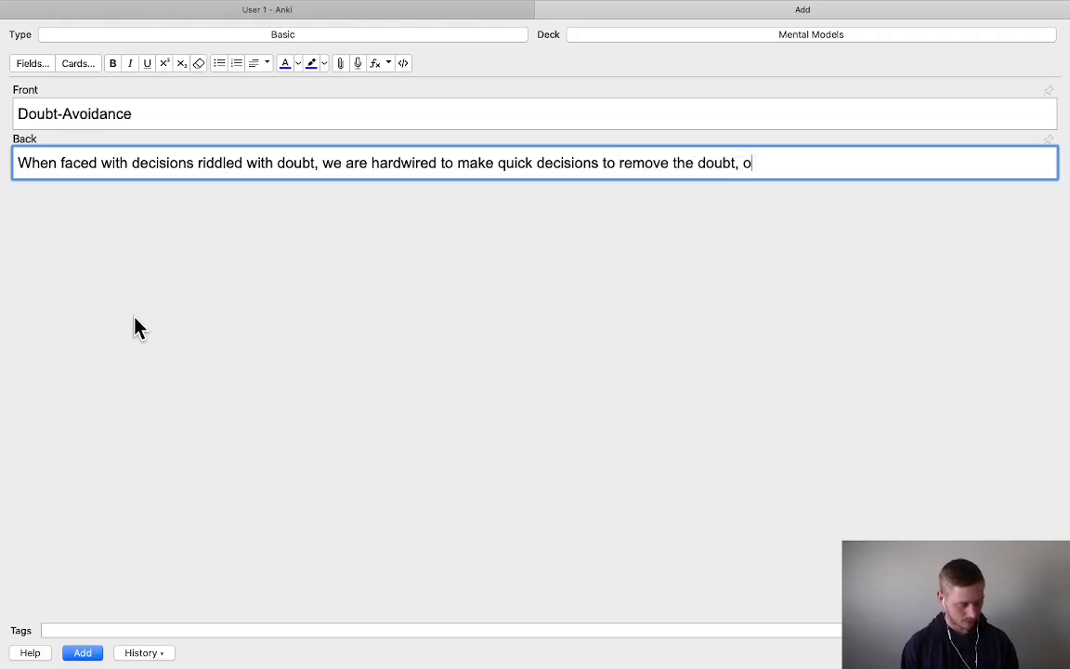
Complete the back's first sentence with "often leaving us with a wrong decision."
{"action": "type", "text": "ften"}
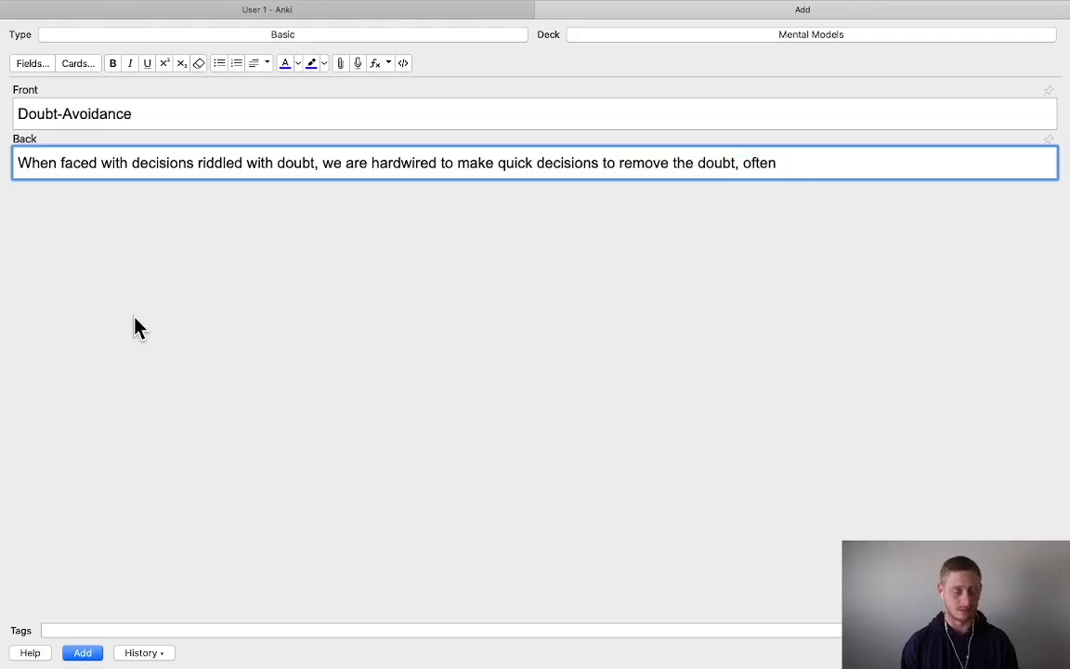
{"action": "type", "text": " leaving us with"}
{"action": "type", "text": "a wr"}
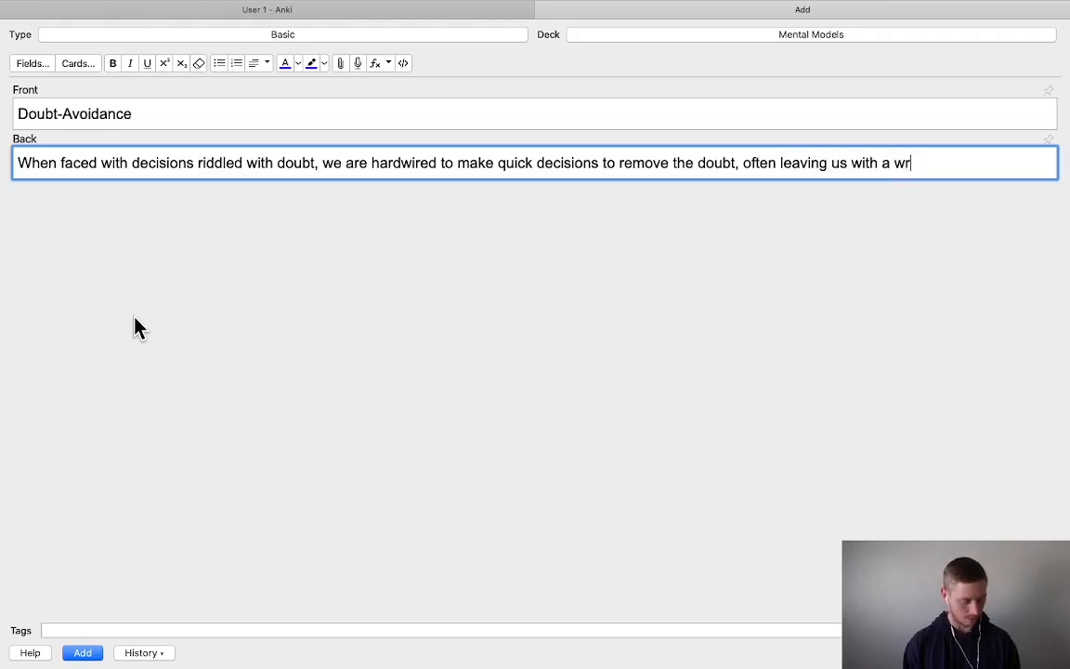
{"action": "type", "text": "ong decision."}
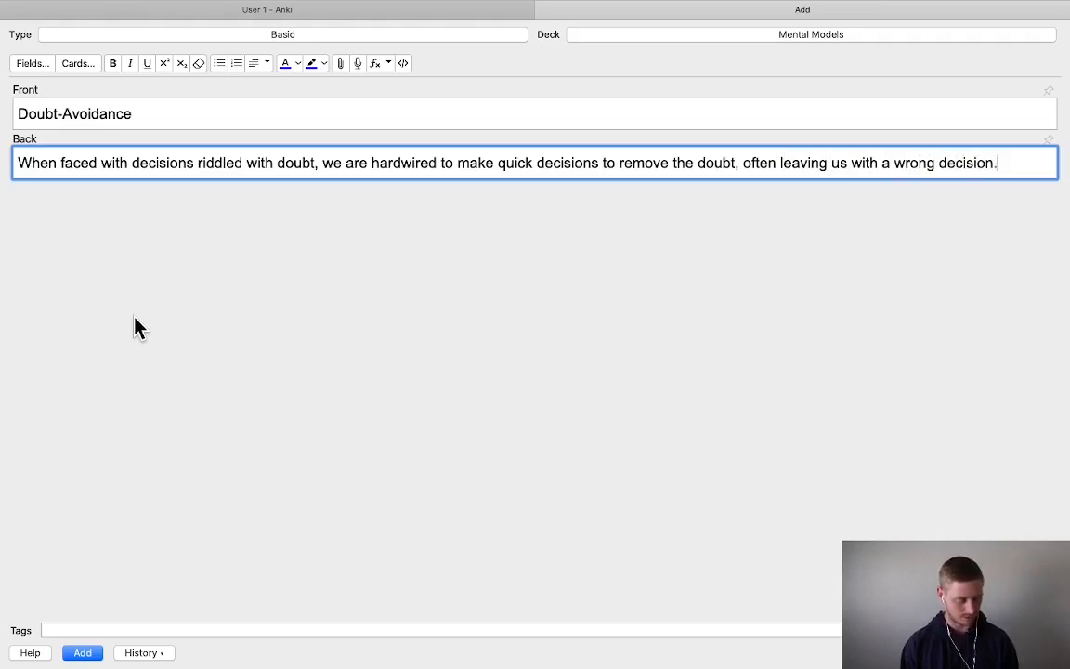
Append "Law courts force jurors to take time before reaching a decisions to deal with this doubt." to the back and add the card
{"action": "type", "text": " Law courts force"}
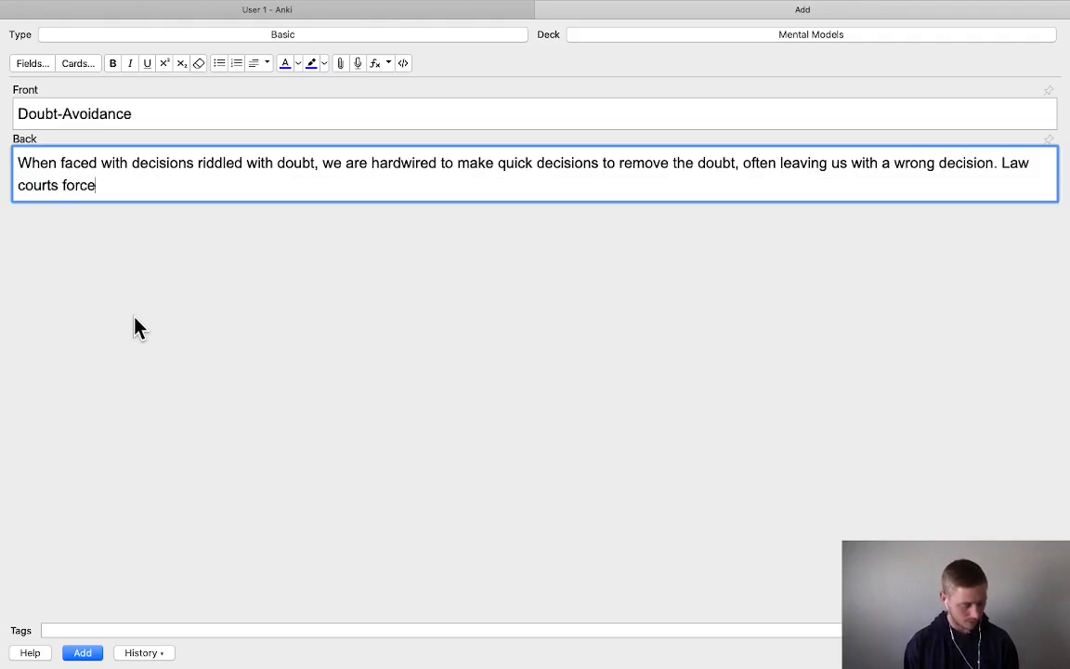
{"action": "type", "text": " jurors"}
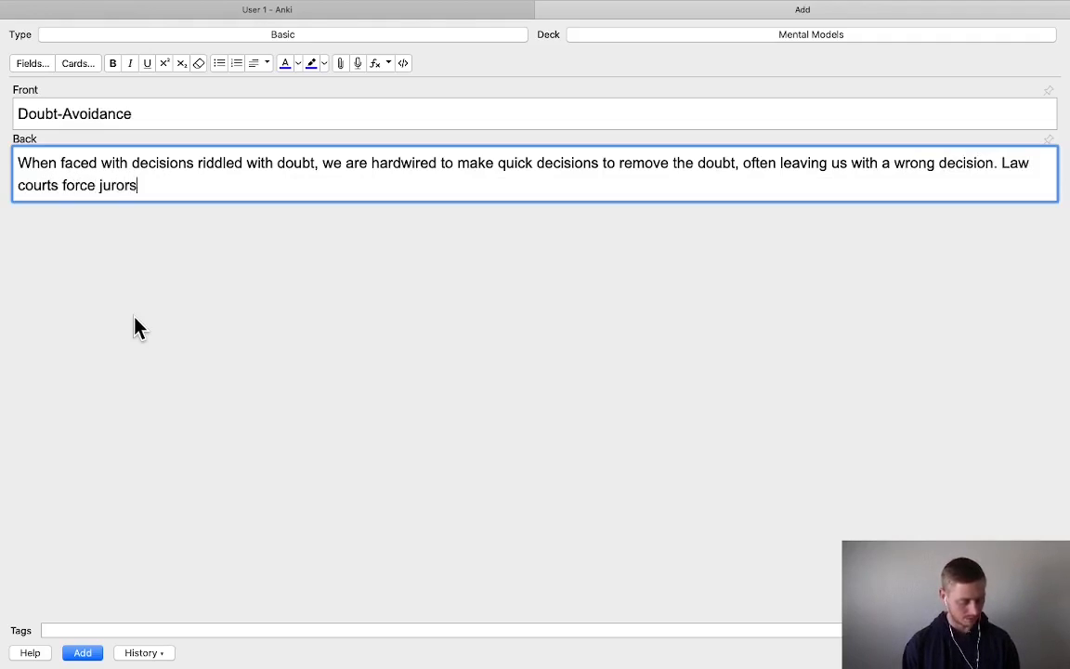
{"action": "type", "text": " to take time befor"}
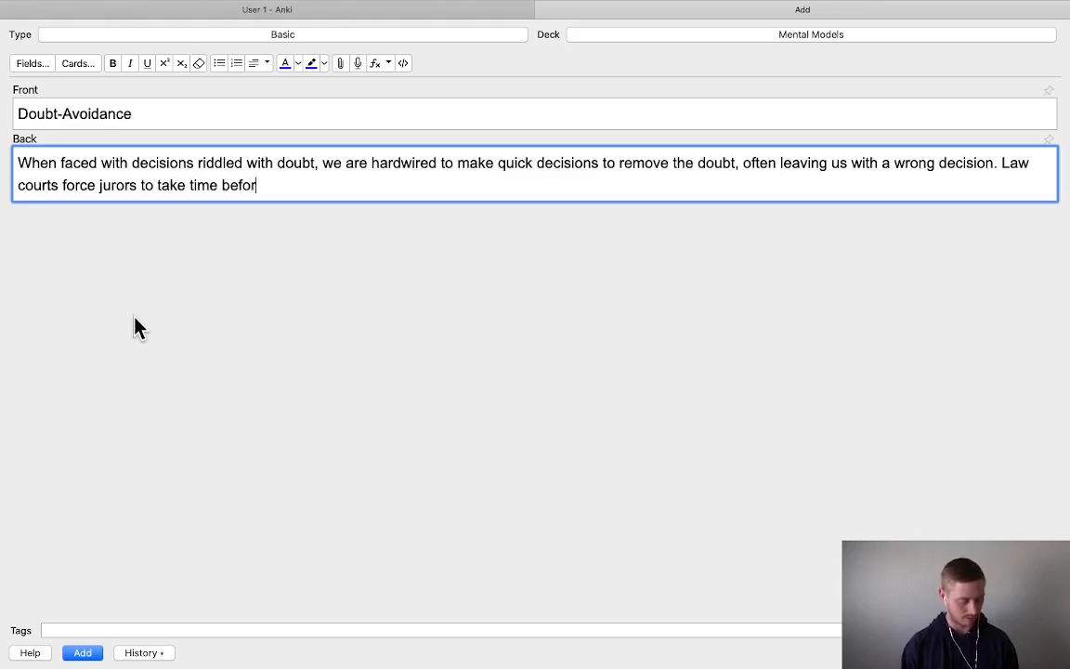
{"action": "type", "text": "e reaching a d"}
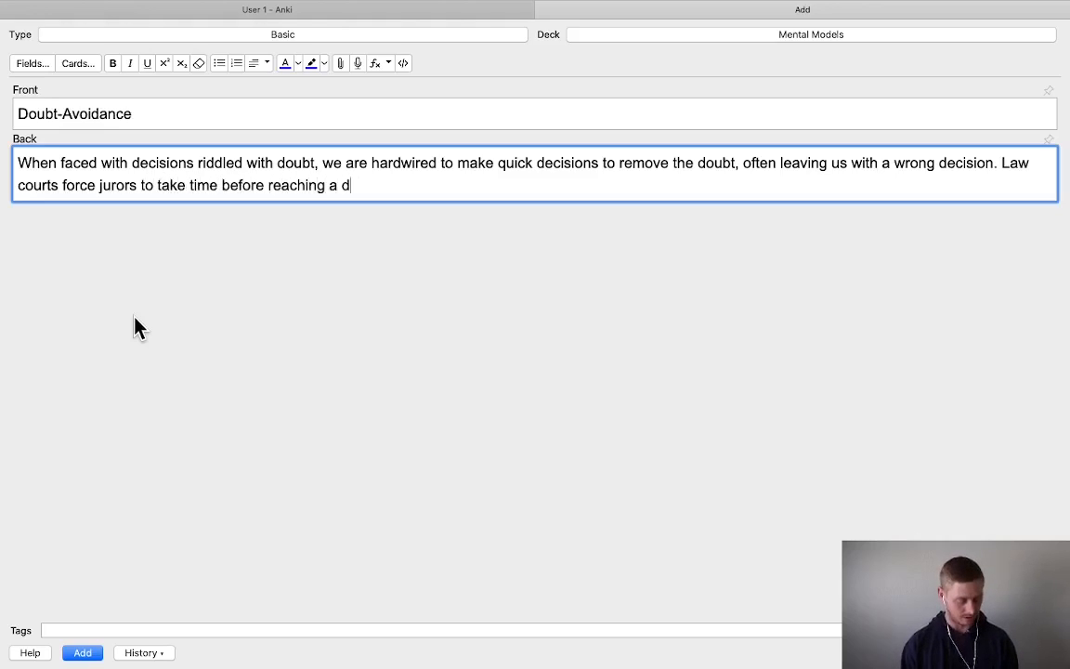
{"action": "type", "text": "ecisions to dea"}
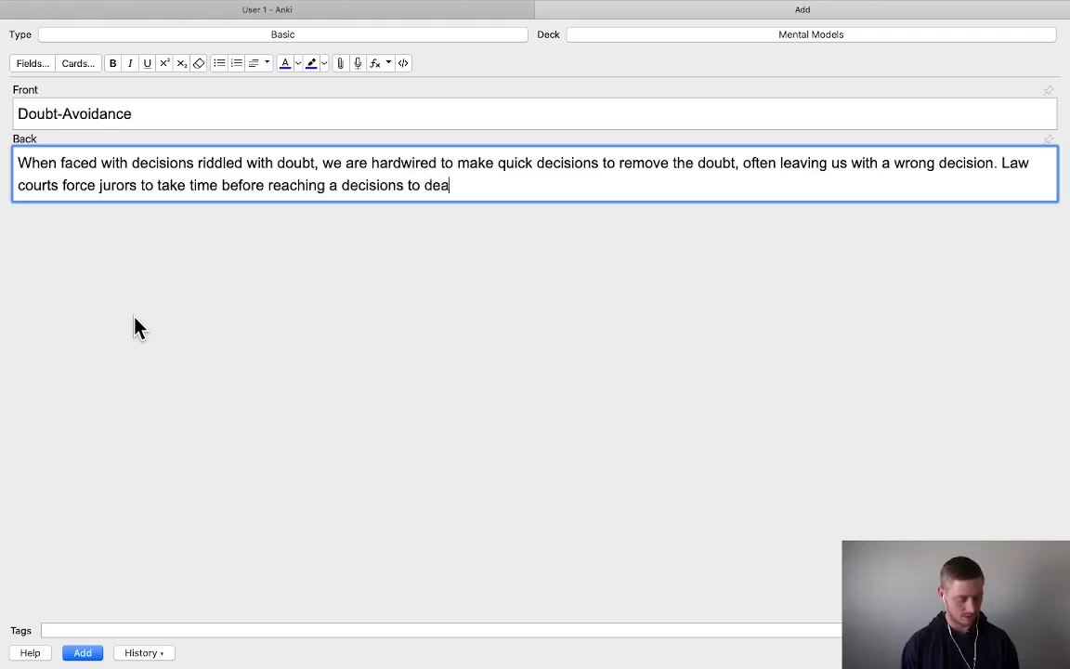
{"action": "type", "text": "l with this doubt."}
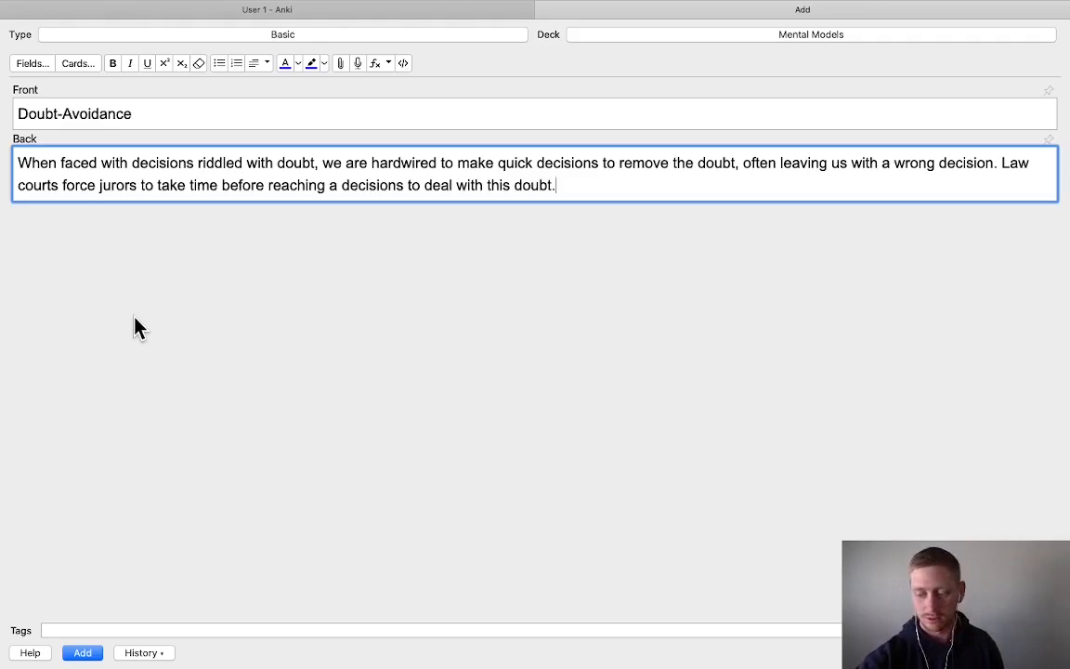
{"action": "left_click", "coordinate": [83, 654]}
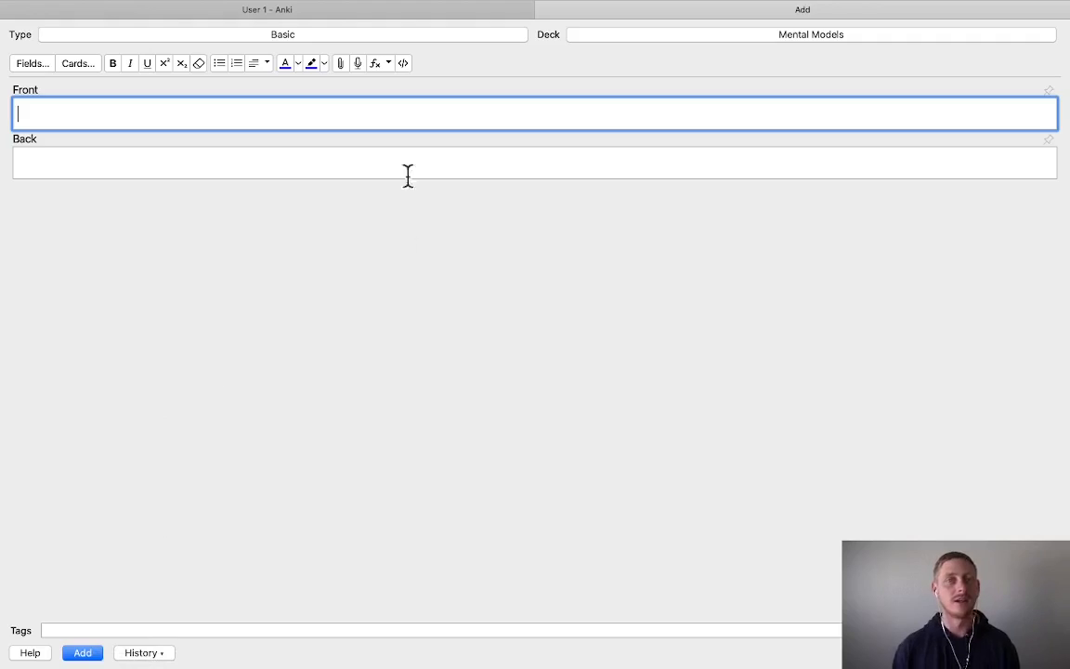
{"action": "key", "text": "ctrl+Up"}
{"action": "left_click", "coordinate": [512, 372]}
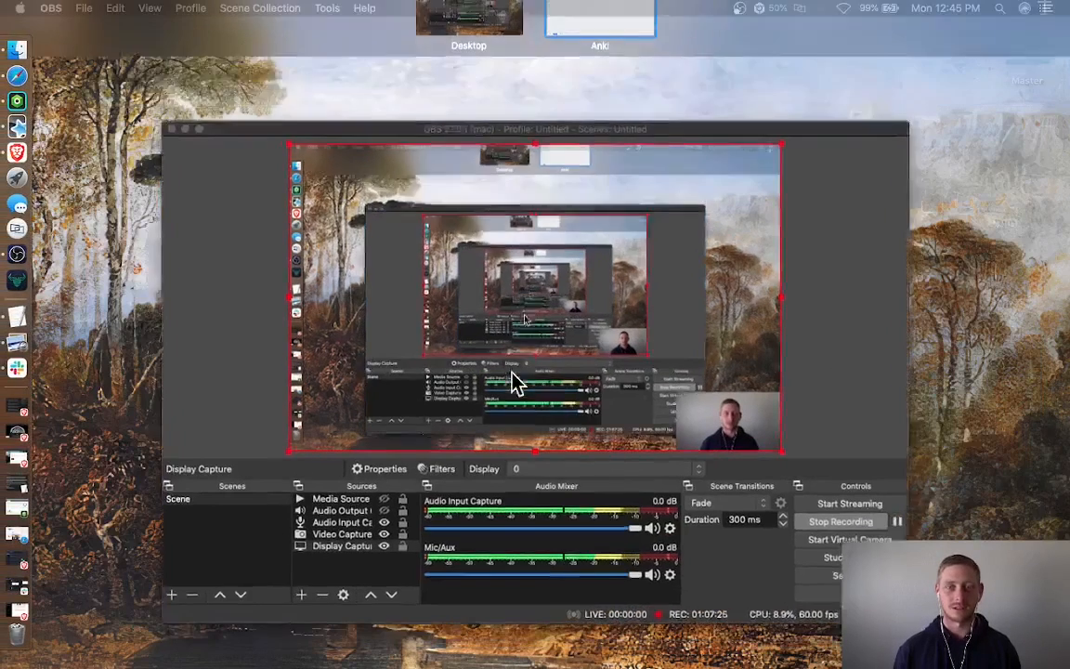